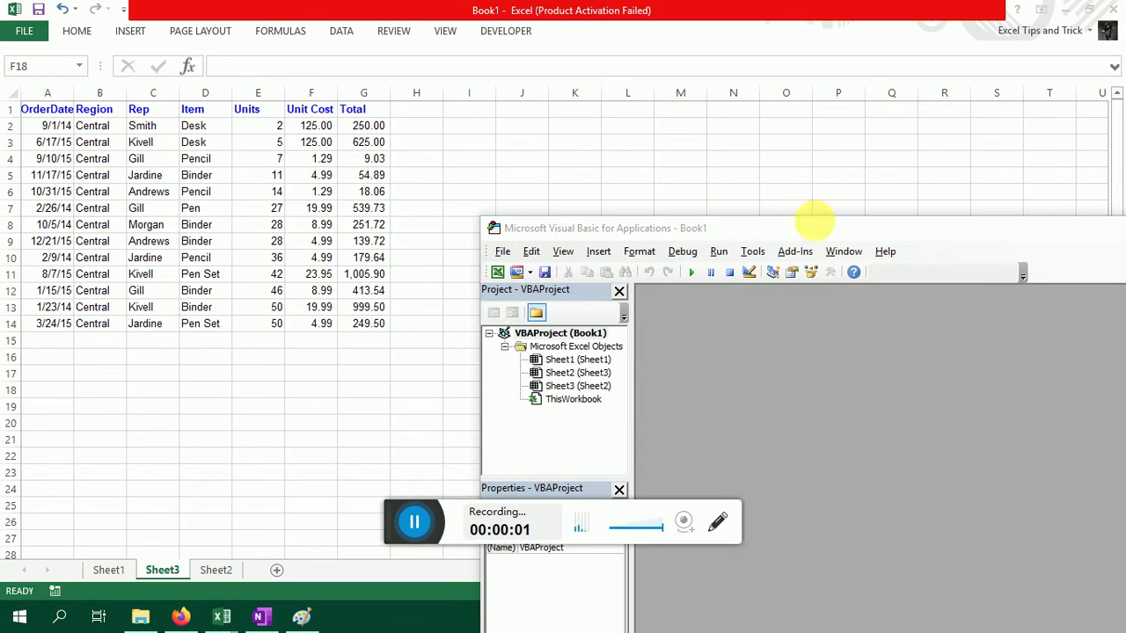
Close the VBA editor and show Sheet1 with its 'Excel VBA' title banner
{"action": "left_click_drag", "start_coordinate": [820, 228], "coordinate": [529, 112]}
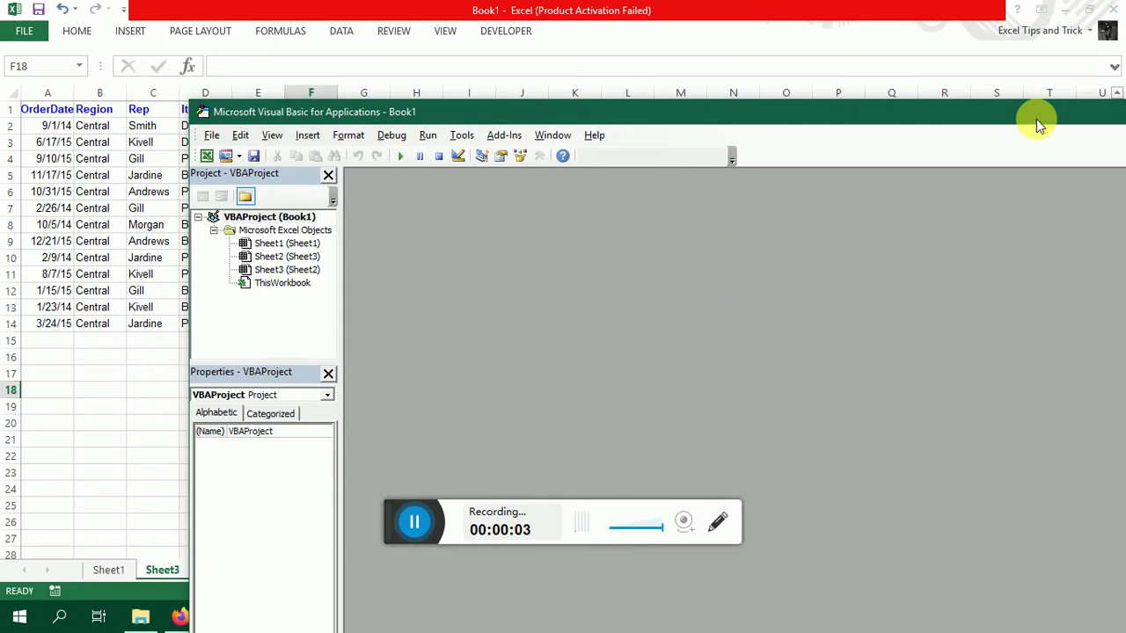
{"action": "left_click_drag", "start_coordinate": [1036, 118], "coordinate": [829, 127]}
{"action": "left_click", "coordinate": [1078, 121]}
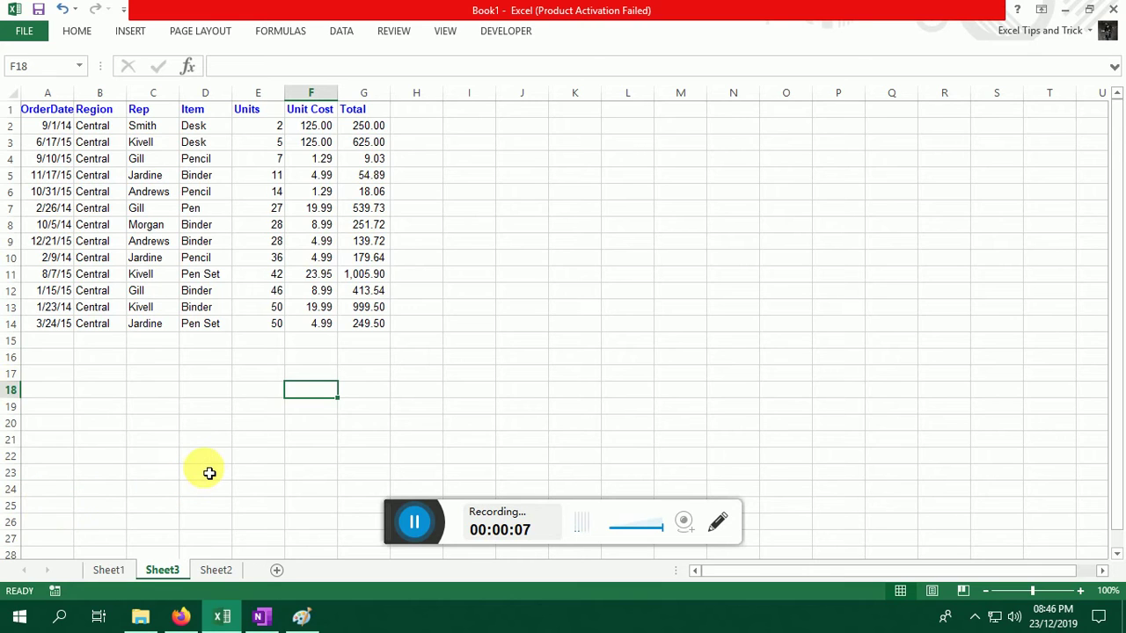
{"action": "left_click", "coordinate": [109, 569]}
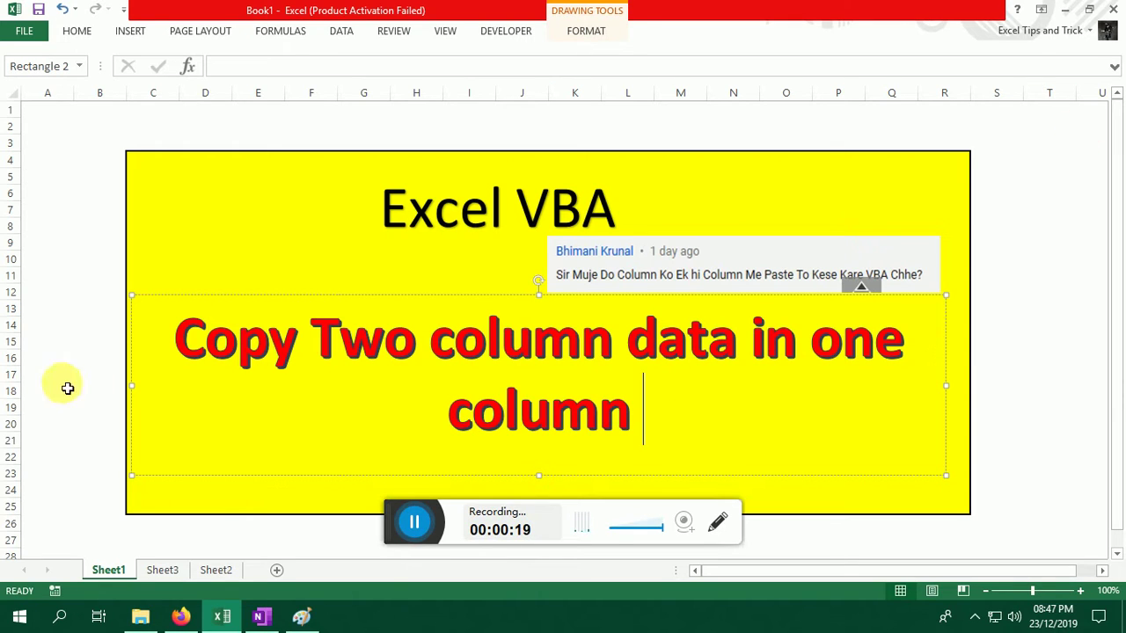
Select the comment image with the viewer's question on the Sheet1 banner
{"action": "left_click", "coordinate": [594, 286]}
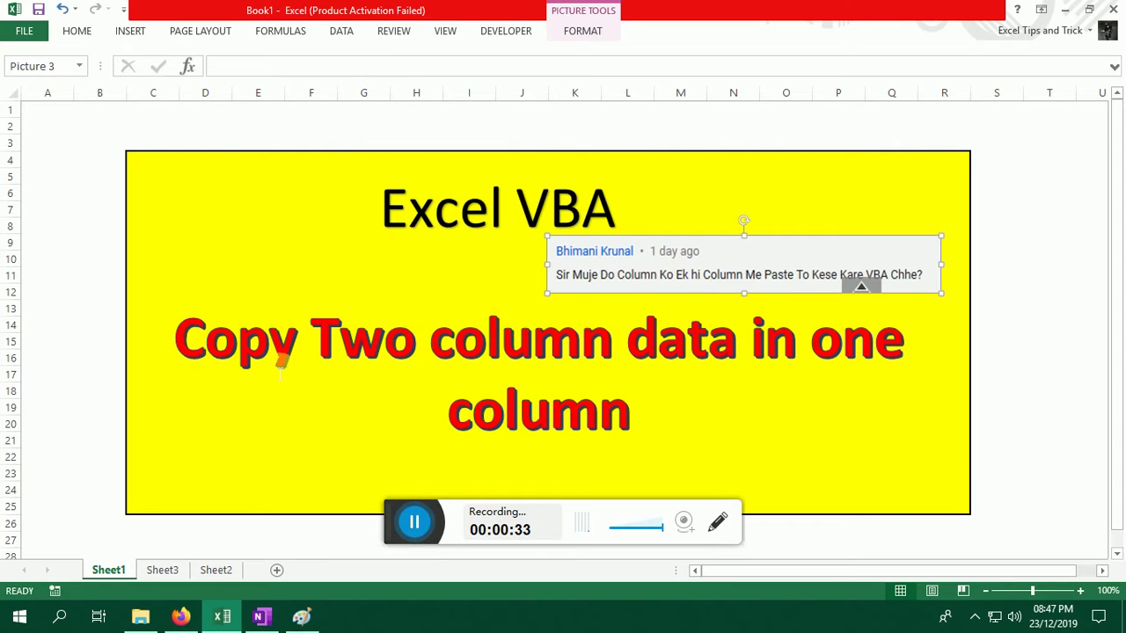
{"action": "left_click", "coordinate": [167, 572]}
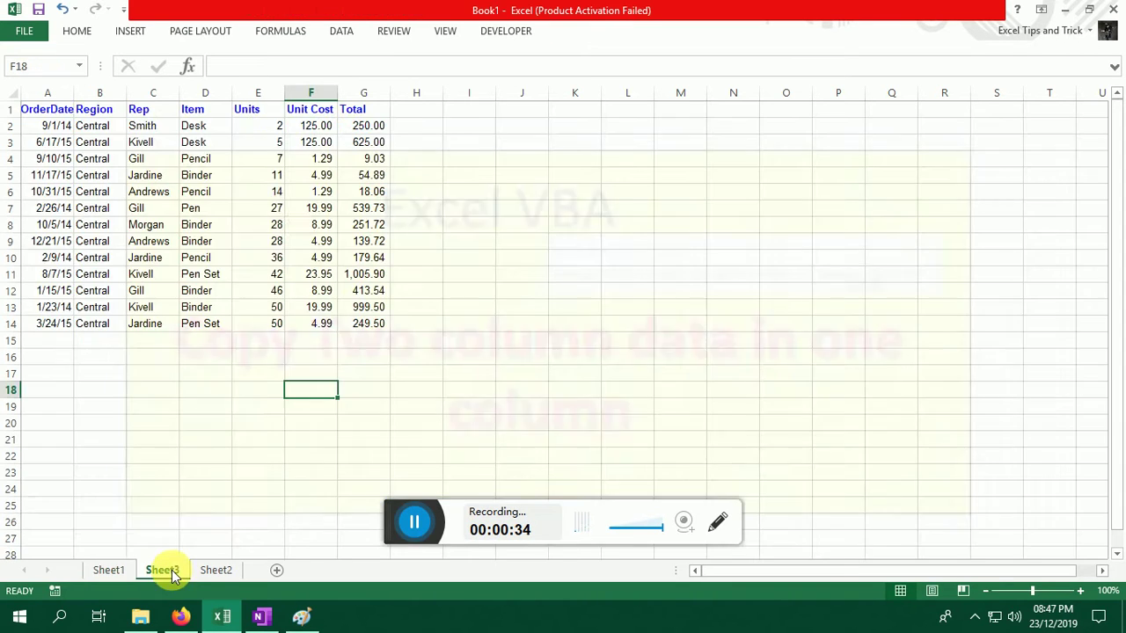
{"action": "left_click_drag", "start_coordinate": [116, 131], "coordinate": [120, 327]}
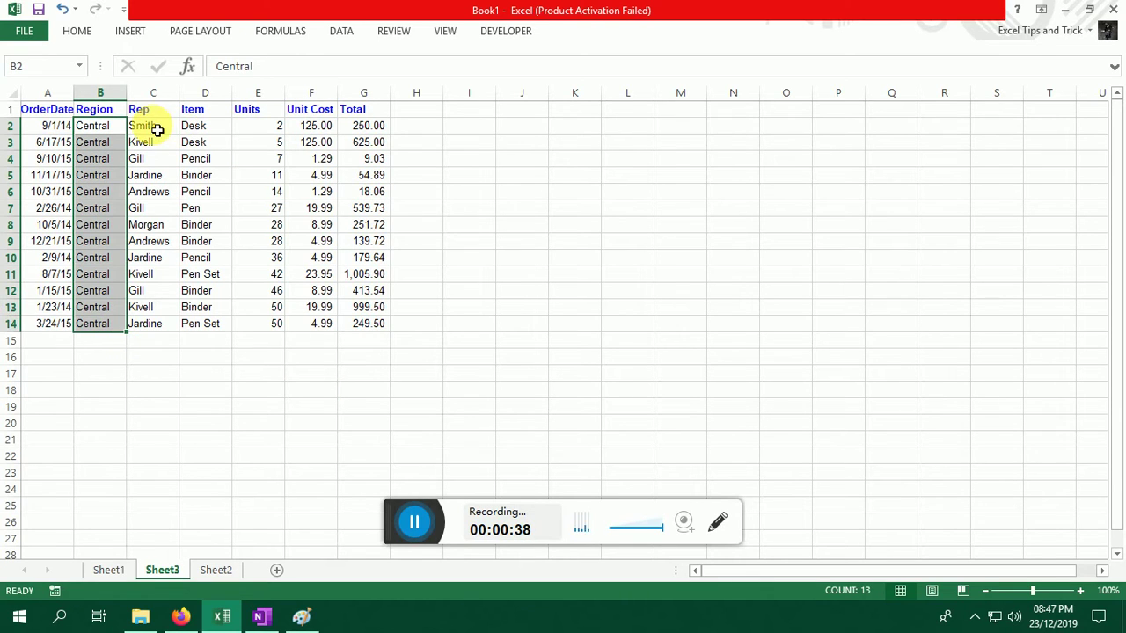
{"action": "left_click_drag", "start_coordinate": [150, 126], "coordinate": [169, 329]}
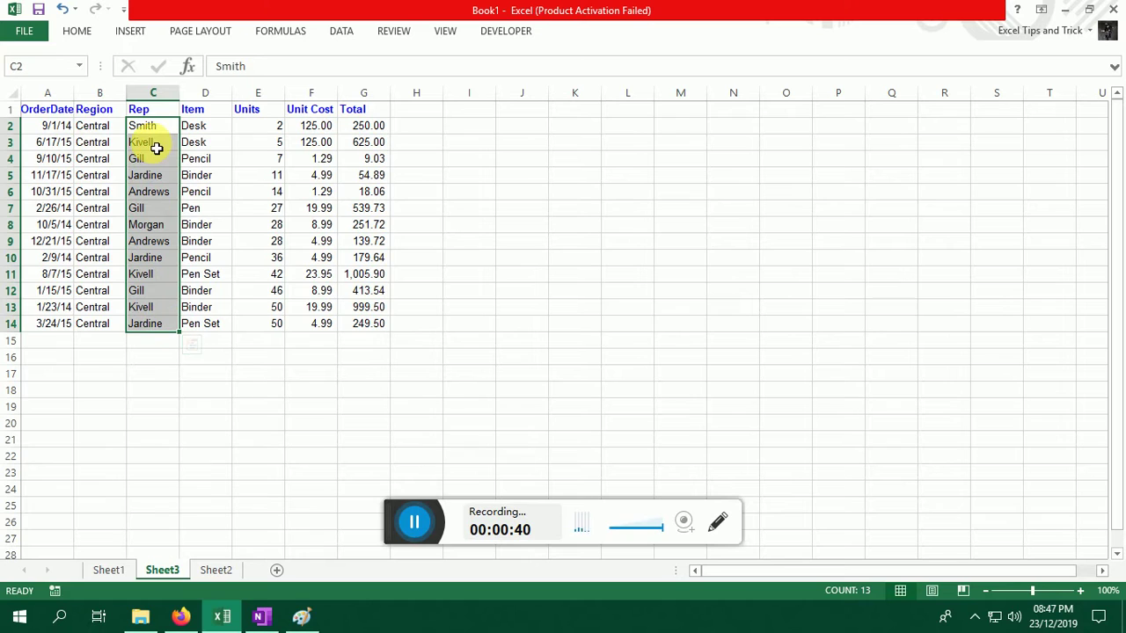
{"action": "left_click_drag", "start_coordinate": [98, 127], "coordinate": [111, 323]}
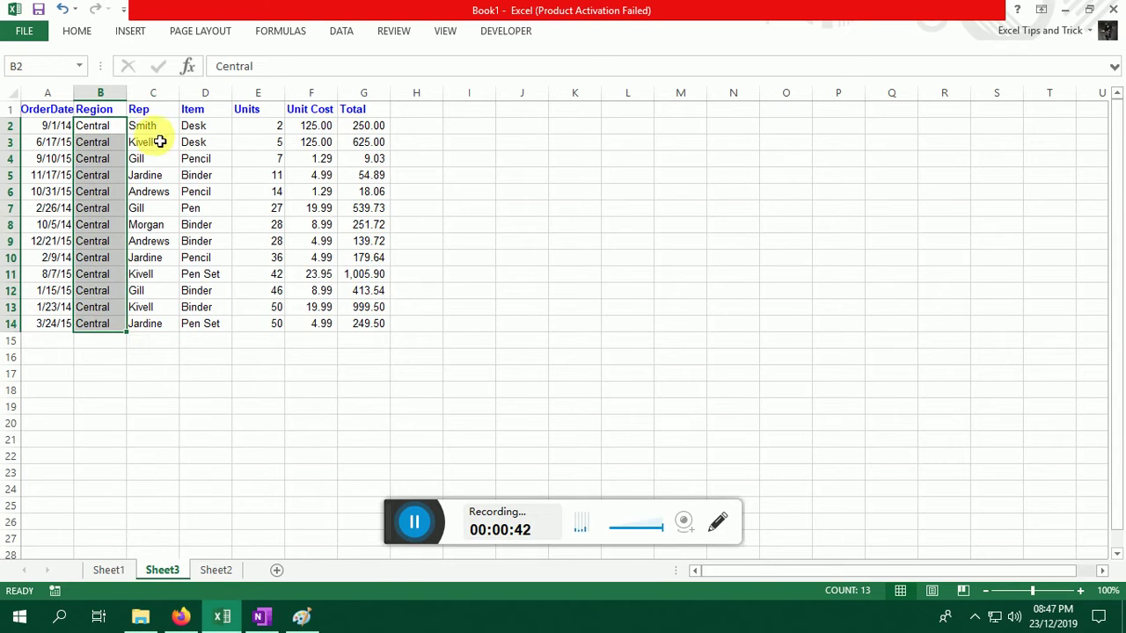
{"action": "left_click_drag", "start_coordinate": [145, 126], "coordinate": [176, 322]}
{"action": "left_click_drag", "start_coordinate": [227, 131], "coordinate": [221, 193]}
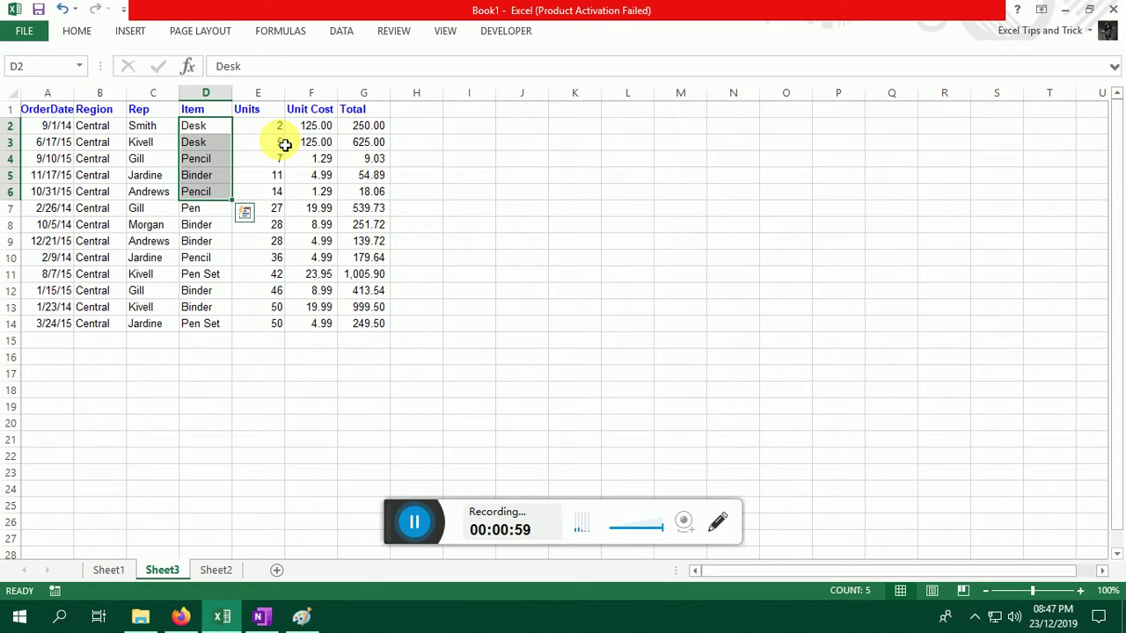
Enter the Query heading in M1 and highlight the Rep and Item names C2:D14
{"action": "left_click", "coordinate": [673, 112]}
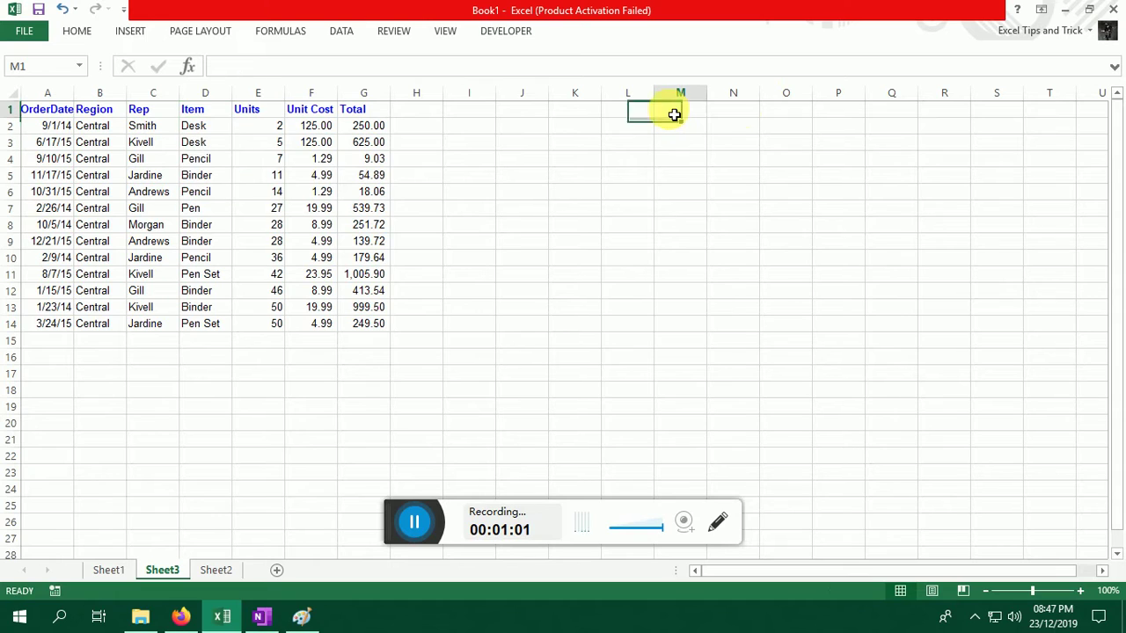
{"action": "type", "text": "Q"}
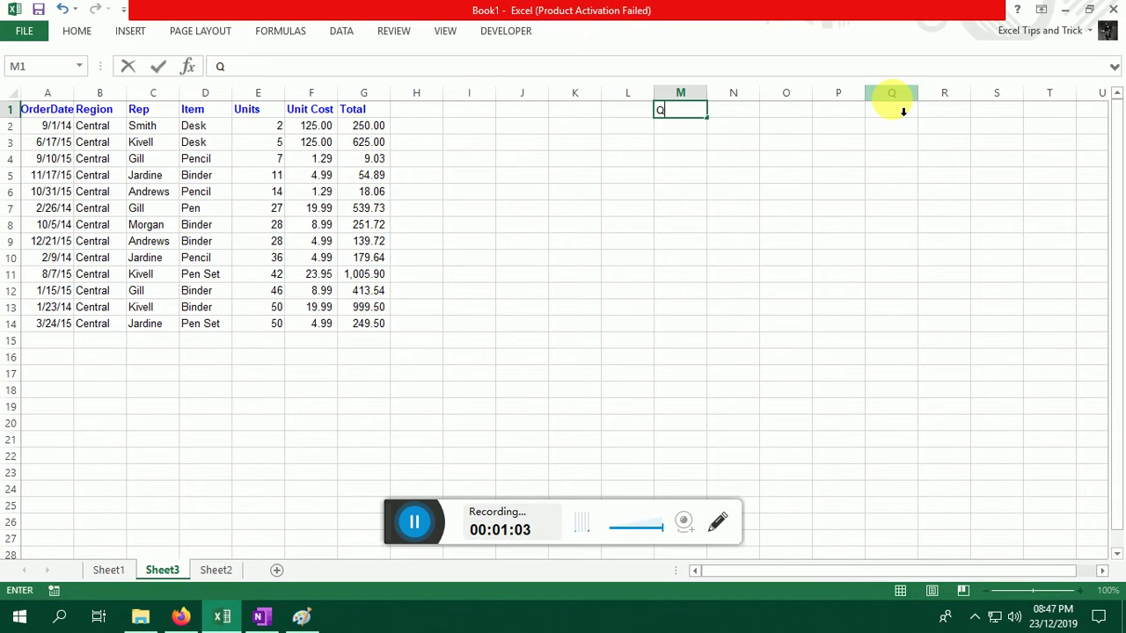
{"action": "type", "text": "uerty"}
{"action": "key", "text": "Return"}
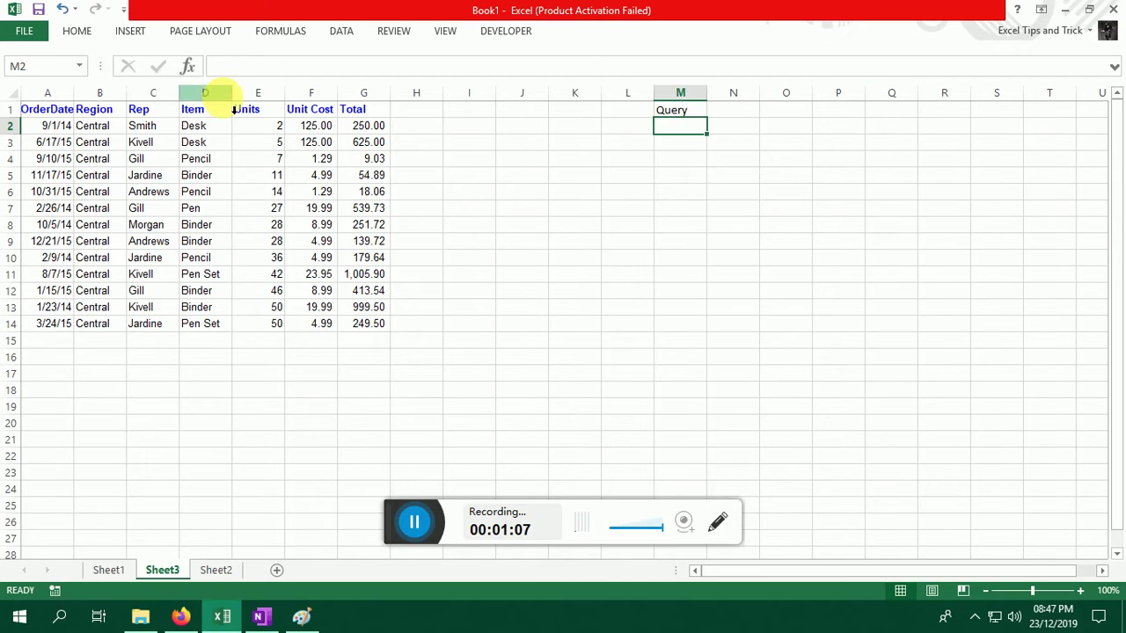
{"action": "left_click", "coordinate": [175, 125]}
{"action": "left_click", "coordinate": [152, 322], "text": "shift"}
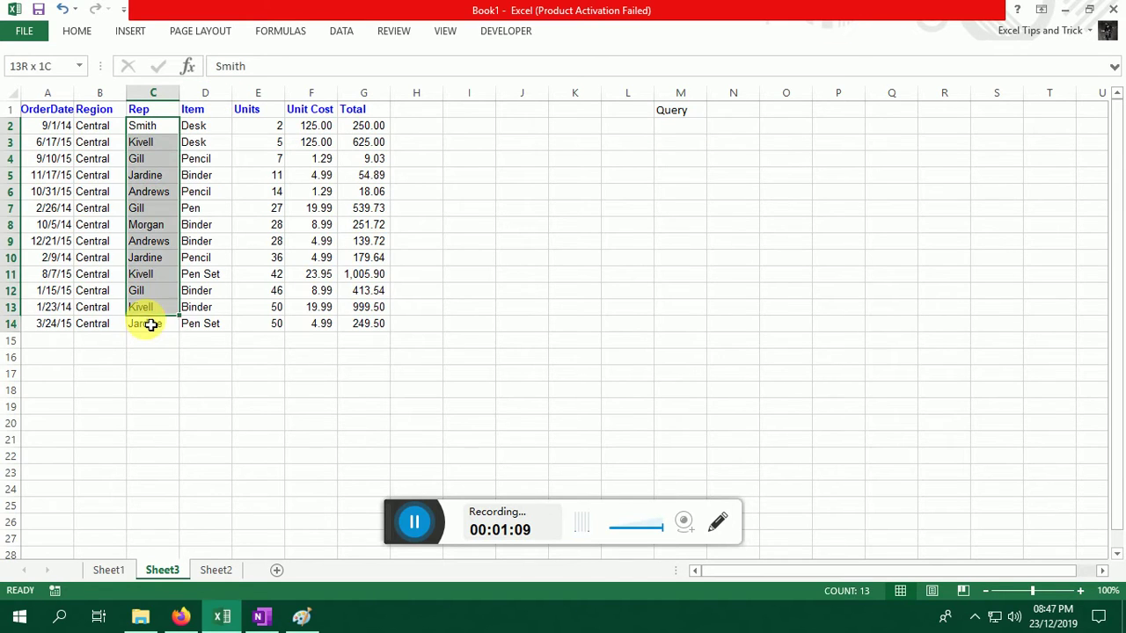
{"action": "left_click", "coordinate": [200, 129]}
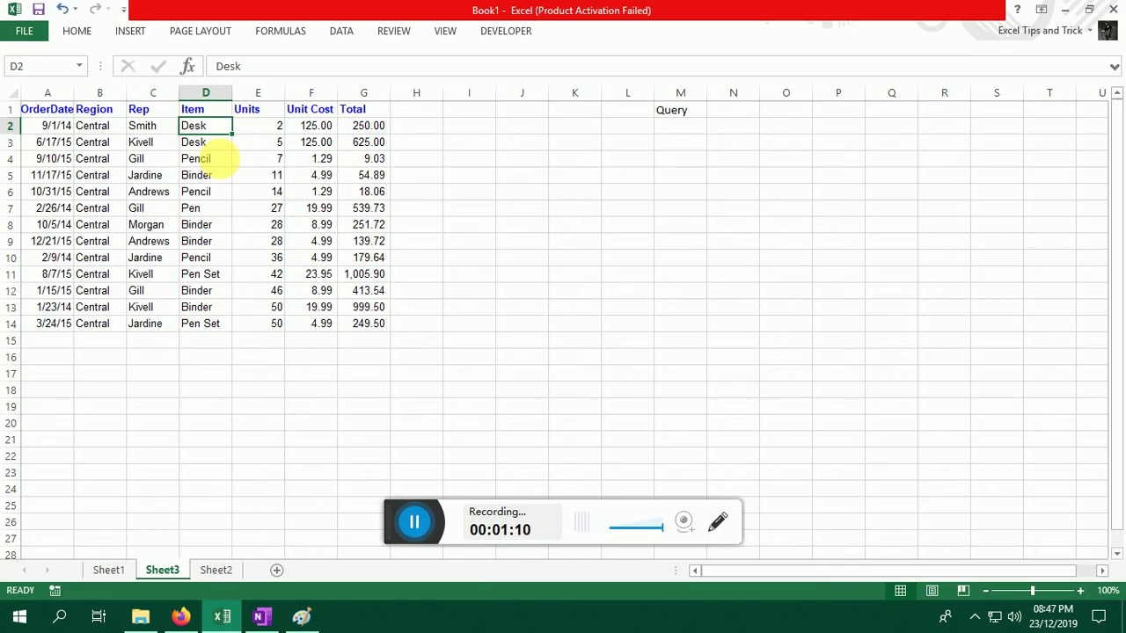
{"action": "left_click", "coordinate": [217, 321], "text": "shift"}
Give the Query heading in M1 a yellow fill, then switch to the VBA editor with Alt+F11
{"action": "left_click", "coordinate": [691, 122]}
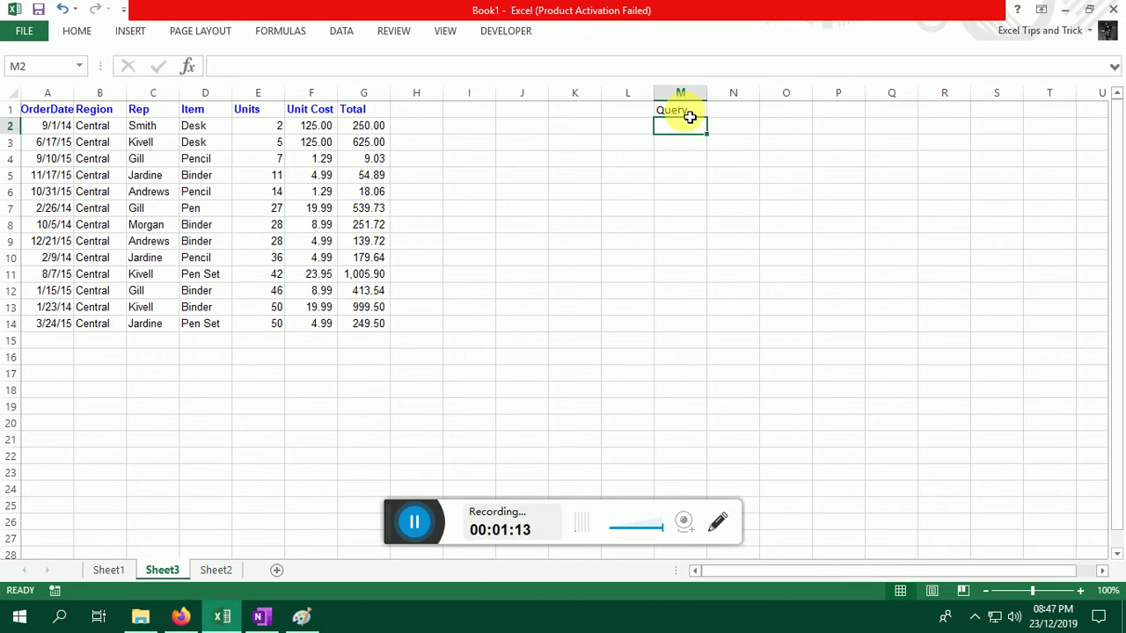
{"action": "left_click", "coordinate": [695, 115]}
{"action": "left_click", "coordinate": [80, 33]}
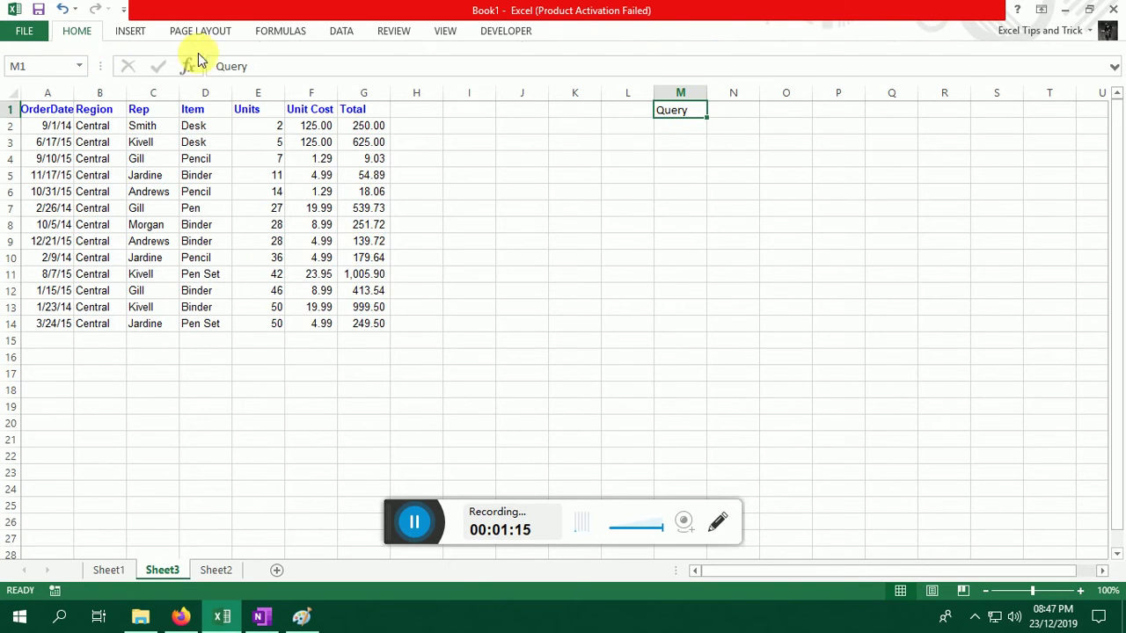
{"action": "left_click", "coordinate": [254, 85]}
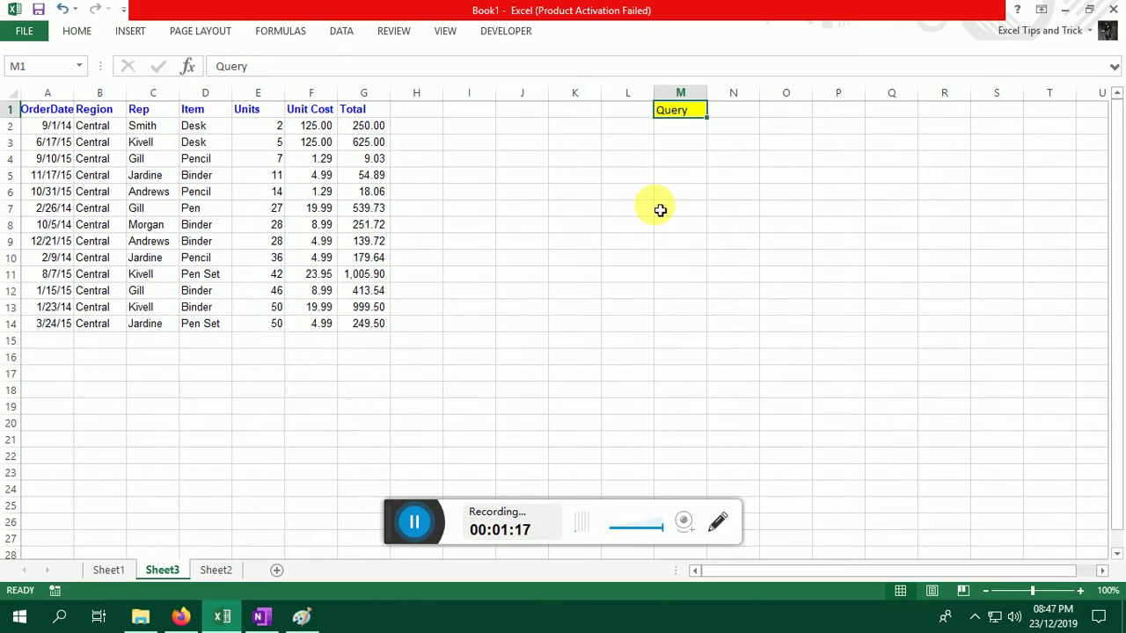
{"action": "left_click", "coordinate": [637, 192]}
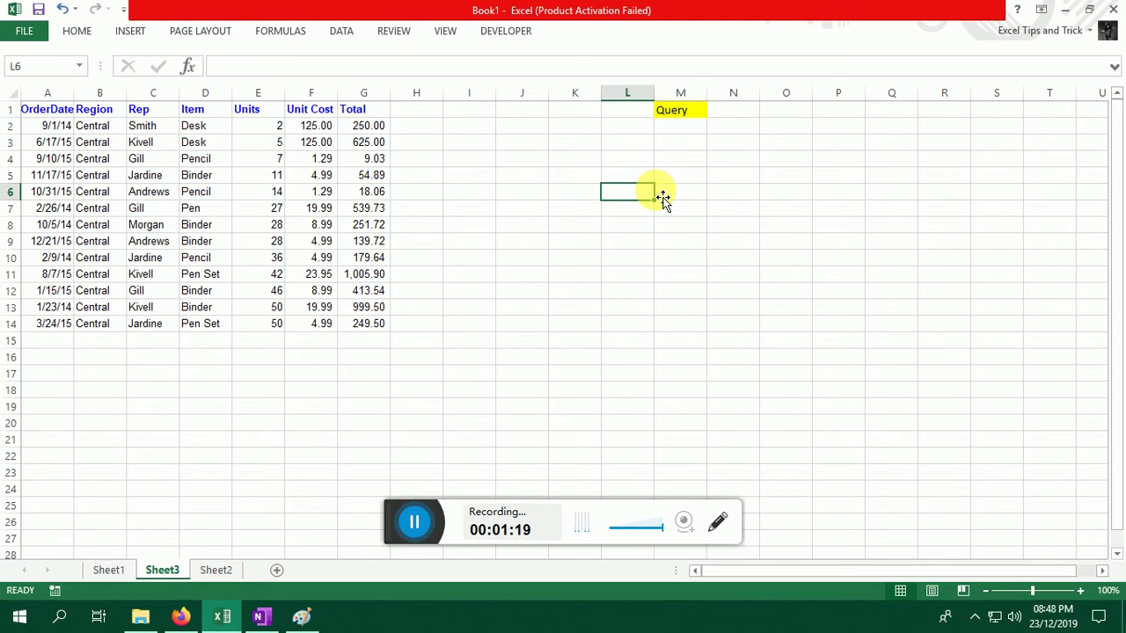
{"action": "key", "text": "alt+F11"}
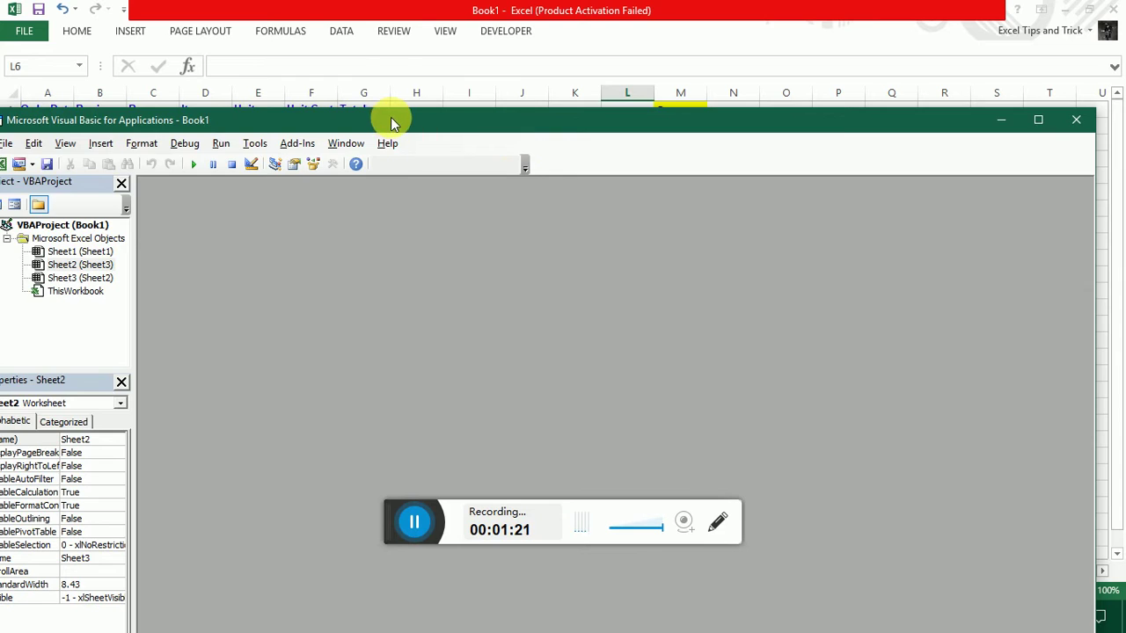
Insert a new code module, Module1, and position the editor beside the sheet
{"action": "mouse_move", "coordinate": [395, 118]}
{"action": "left_mouse_down"}
{"action": "mouse_move", "coordinate": [806, 340]}
{"action": "mouse_move", "coordinate": [829, 248]}
{"action": "left_mouse_up"}
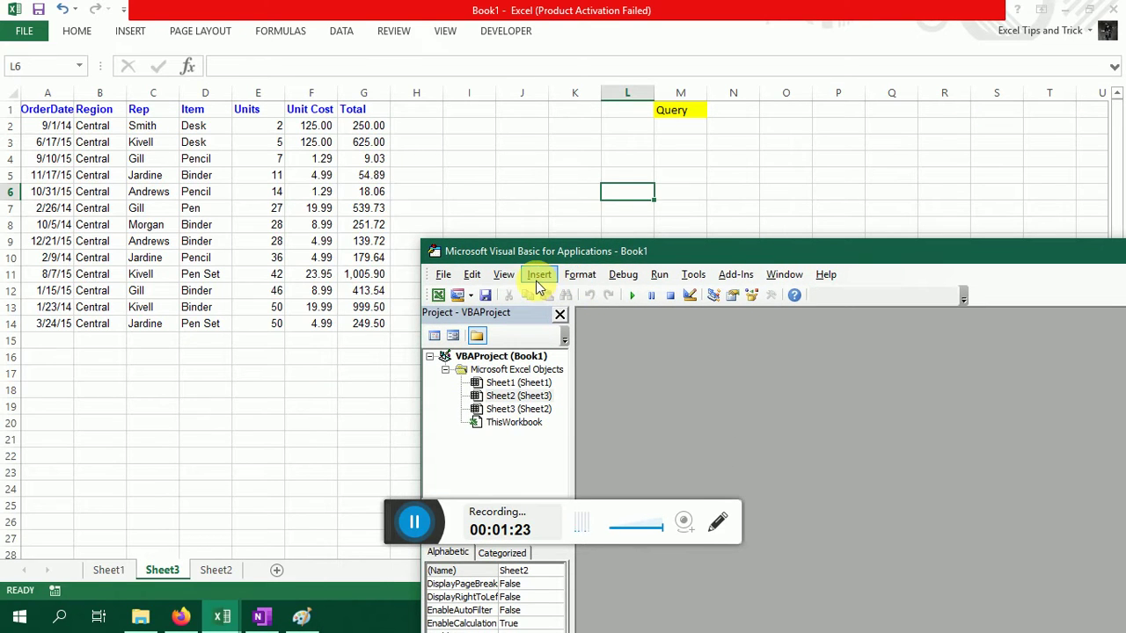
{"action": "left_click", "coordinate": [562, 276]}
{"action": "mouse_move", "coordinate": [541, 276]}
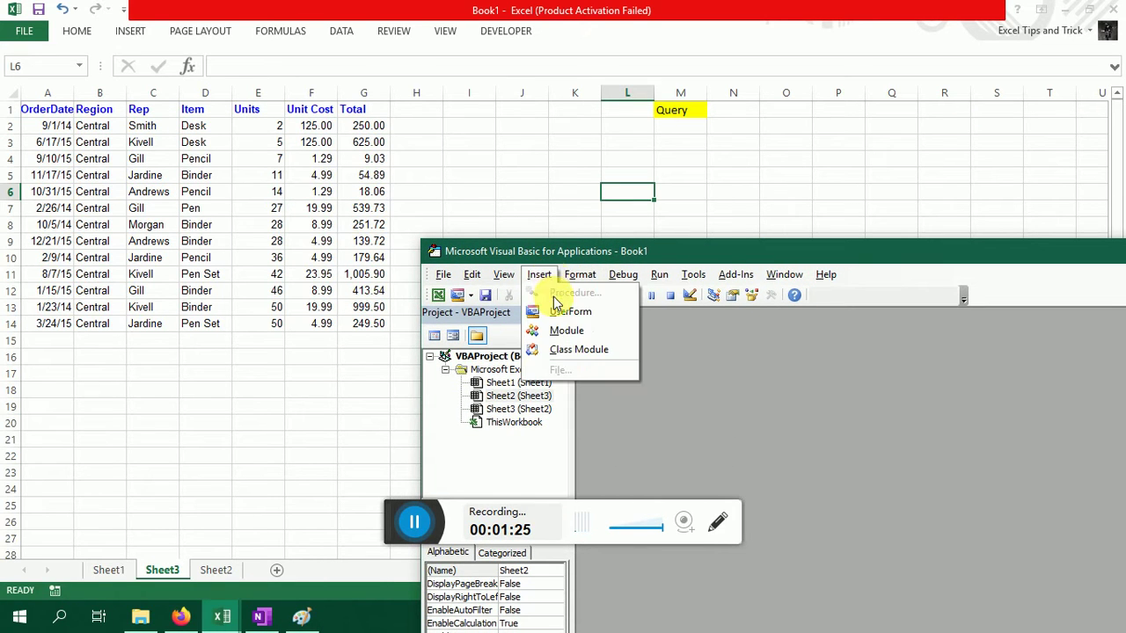
{"action": "left_click", "coordinate": [563, 338]}
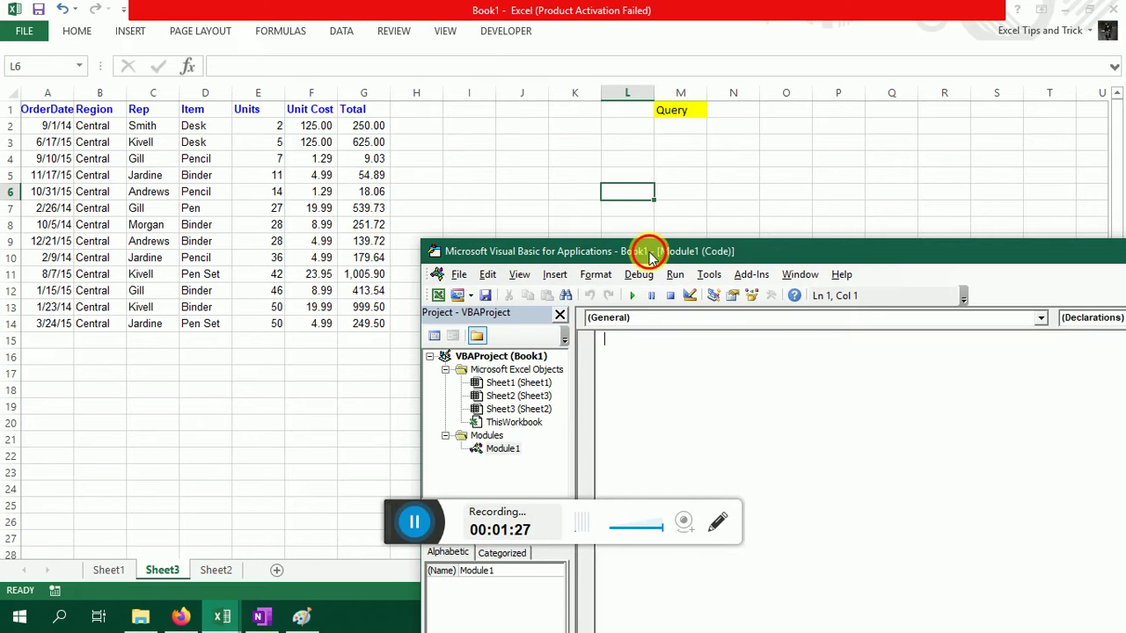
{"action": "mouse_move", "coordinate": [649, 253]}
{"action": "left_mouse_down"}
{"action": "mouse_move", "coordinate": [752, 227]}
{"action": "mouse_move", "coordinate": [430, 274]}
{"action": "left_mouse_up"}
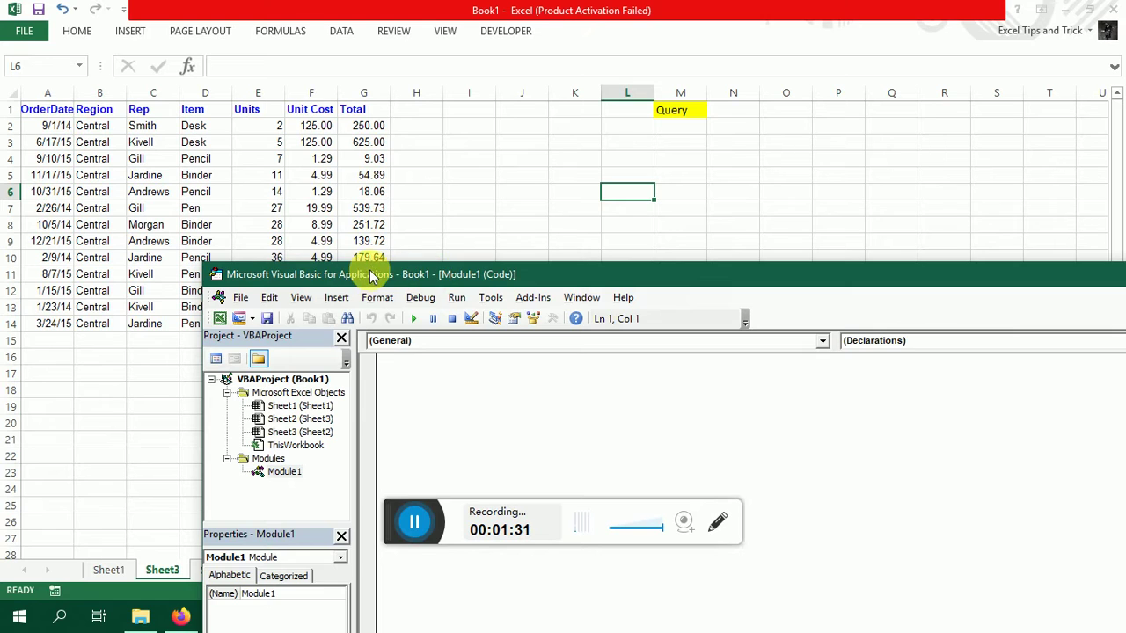
{"action": "left_click_drag", "start_coordinate": [372, 271], "coordinate": [576, 272]}
Highlight the Rep names C2:C14 and Item names D2:D14 on the sheet
{"action": "left_click", "coordinate": [670, 126]}
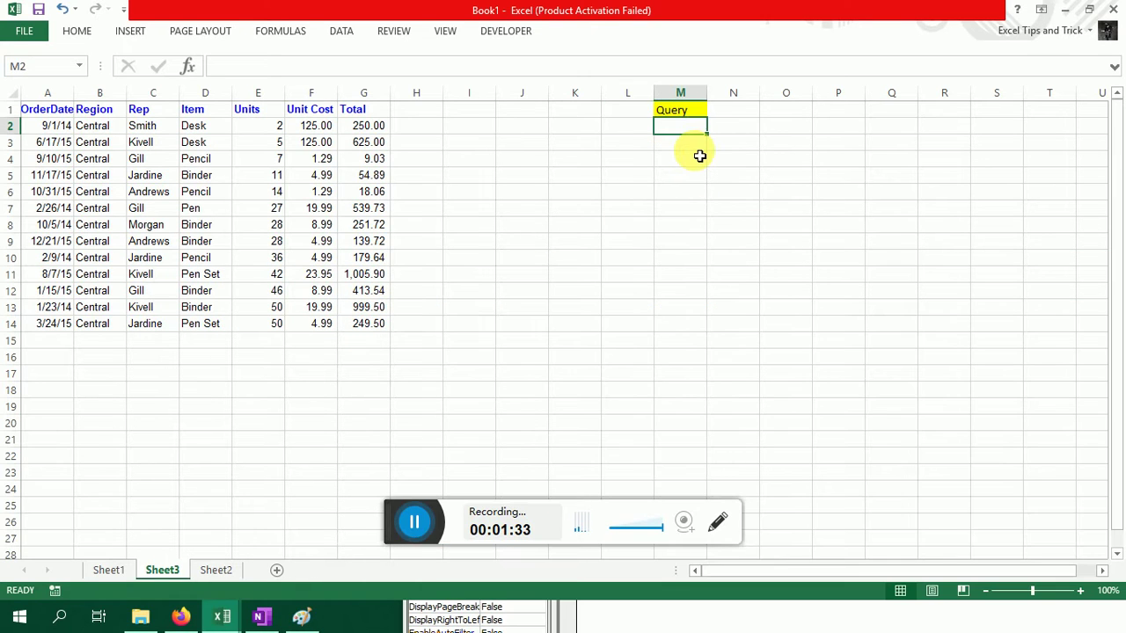
{"action": "left_click", "coordinate": [149, 126]}
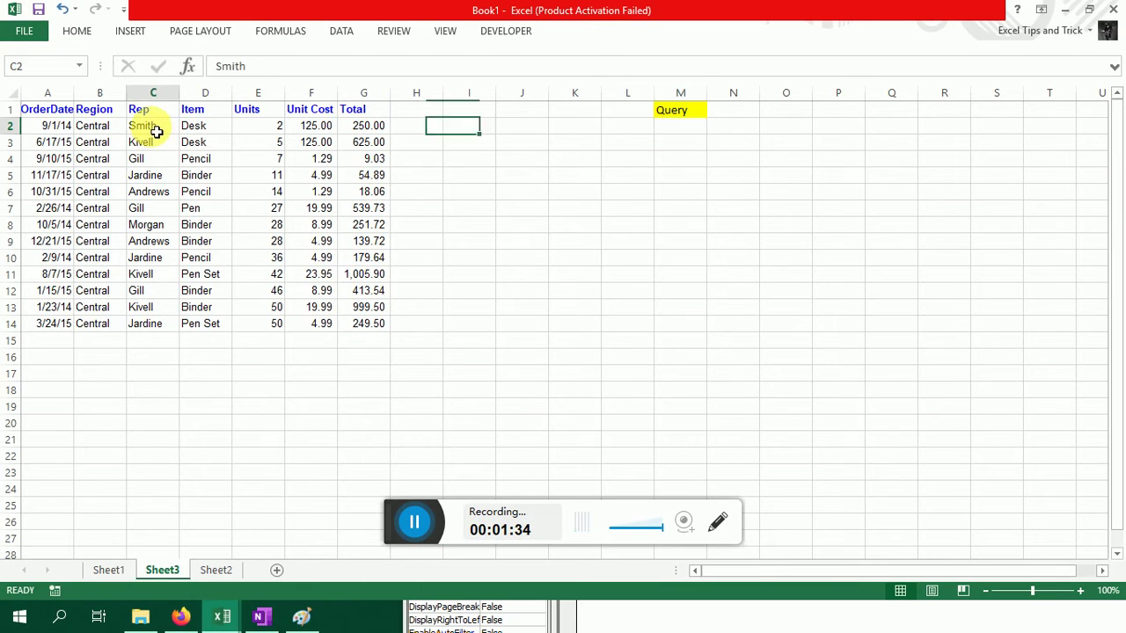
{"action": "left_click", "coordinate": [145, 322], "text": "shift"}
{"action": "left_click", "coordinate": [198, 126]}
{"action": "left_click", "coordinate": [216, 324], "text": "shift"}
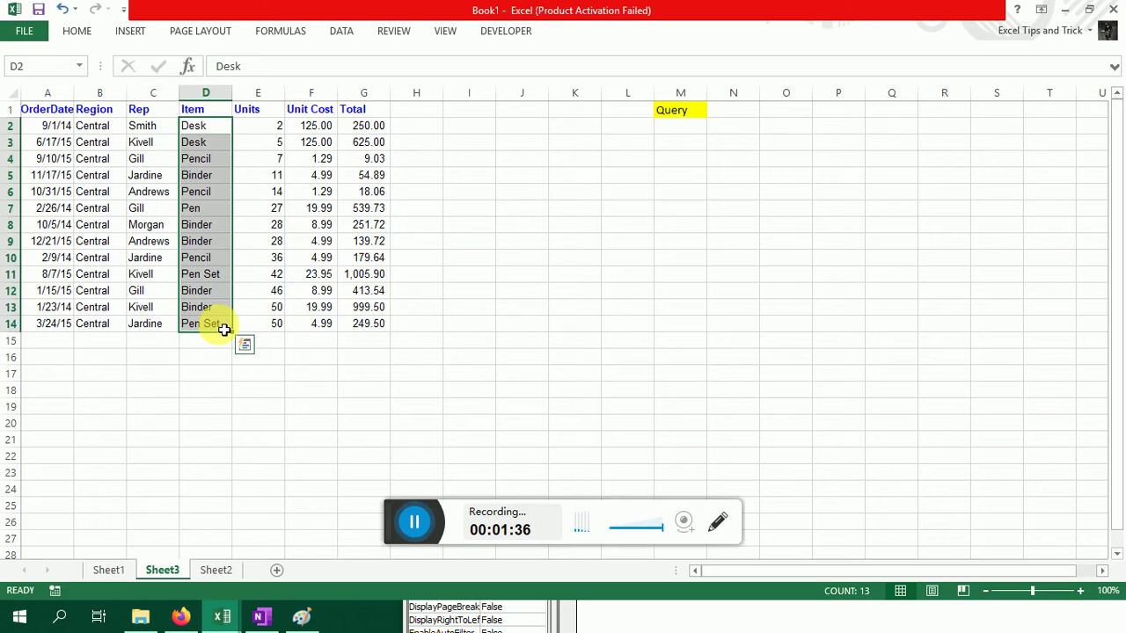
Create the empty Sub copy_paste_Q() procedure in Module1
{"action": "key", "text": "alt+F11"}
{"action": "type", "text": "Su"}
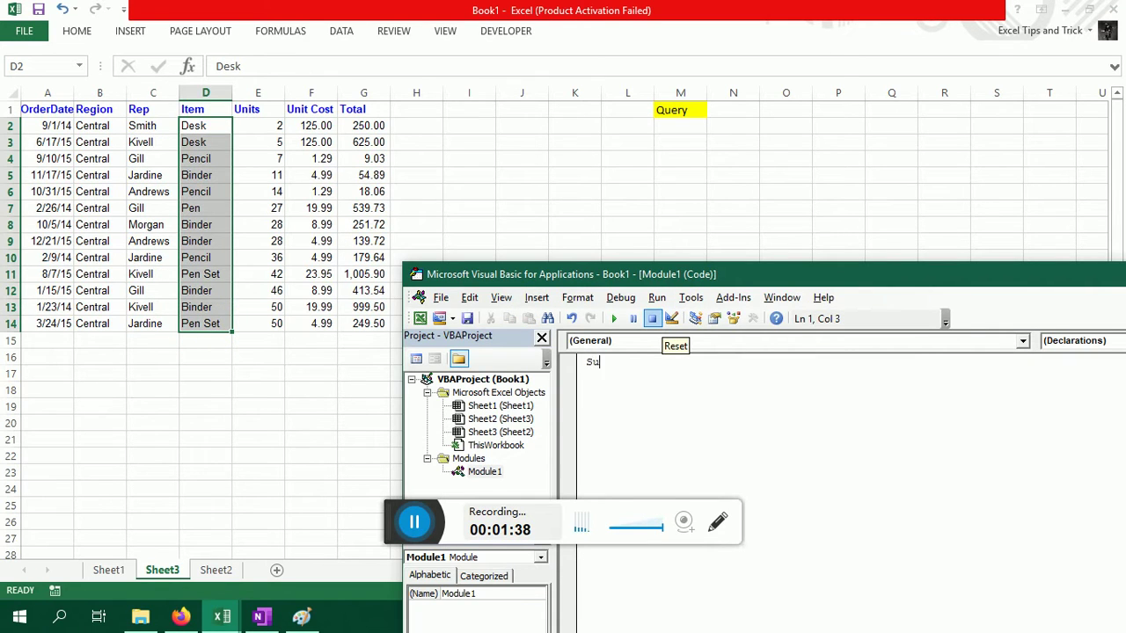
{"action": "type", "text": "b copy"}
{"action": "type", "text": " te"}
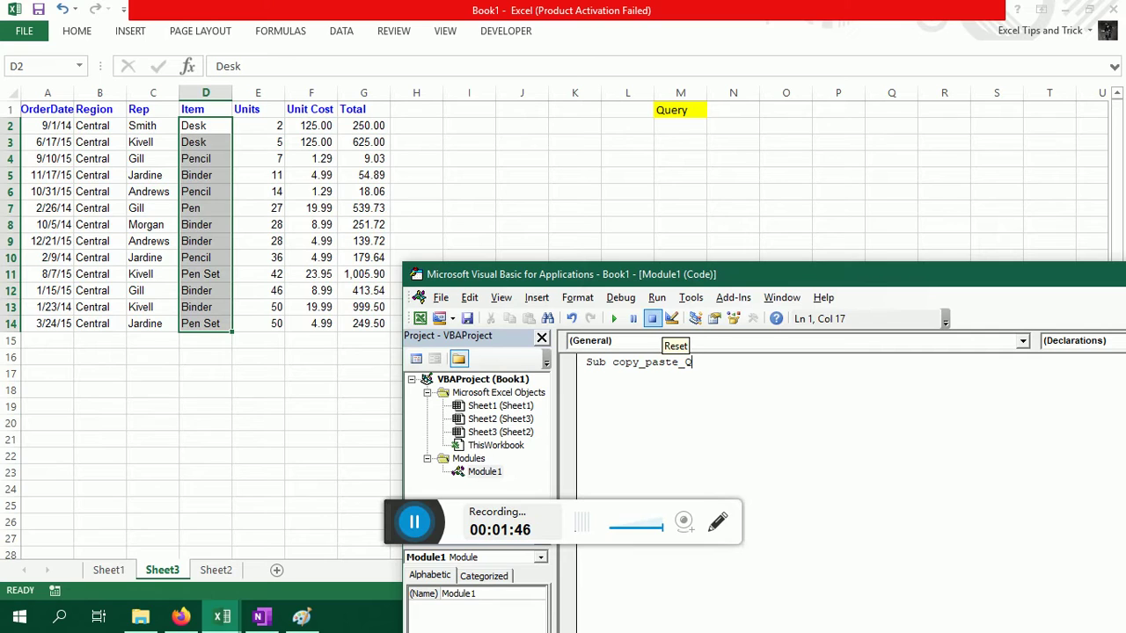
{"action": "type", "text": "()"}
{"action": "key", "text": "Return"}
{"action": "key", "text": "Return"}
{"action": "key", "text": "Return"}
{"action": "key", "text": "Return"}
{"action": "key", "text": "Return"}
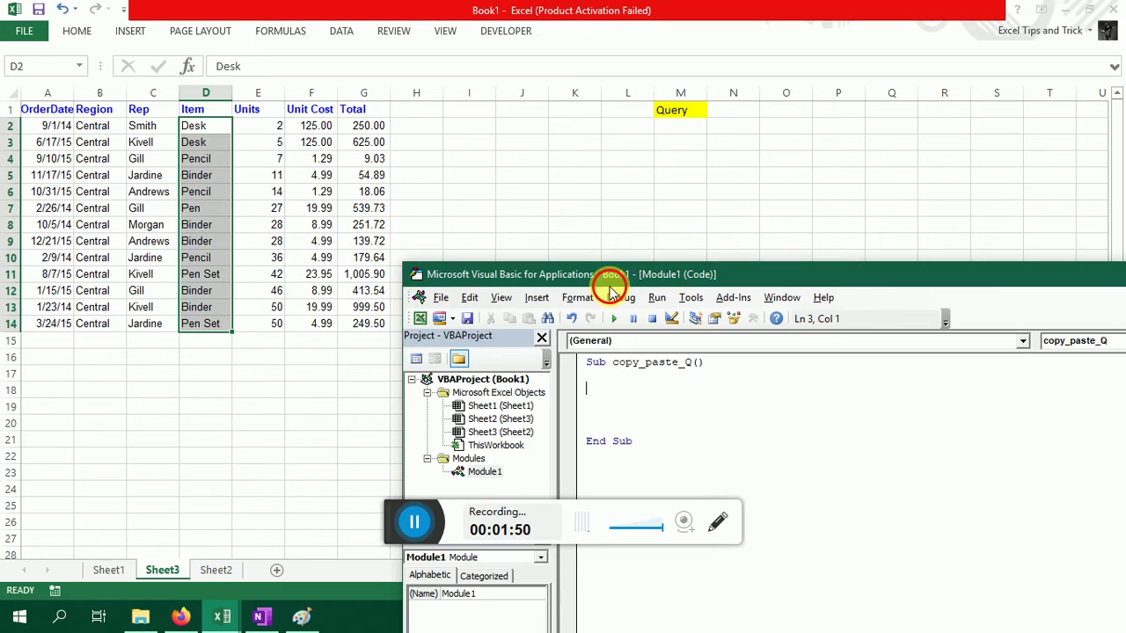
{"action": "left_click_drag", "start_coordinate": [609, 276], "coordinate": [816, 227]}
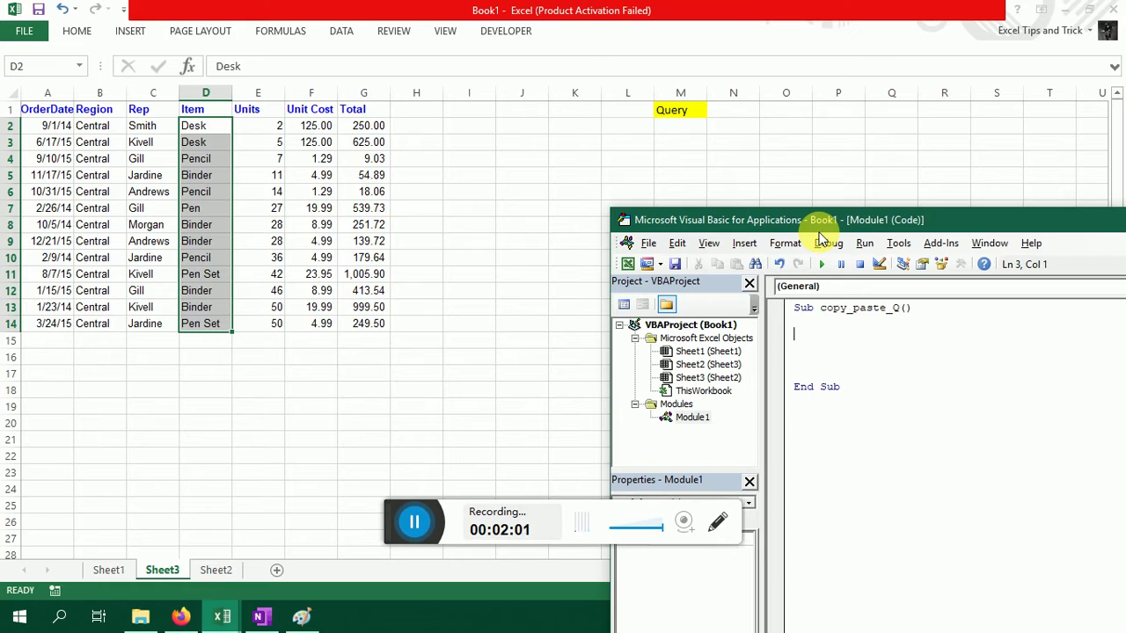
Review the first and last Rep and Item cells C2, C14, D2 and D14
{"action": "left_click", "coordinate": [143, 131]}
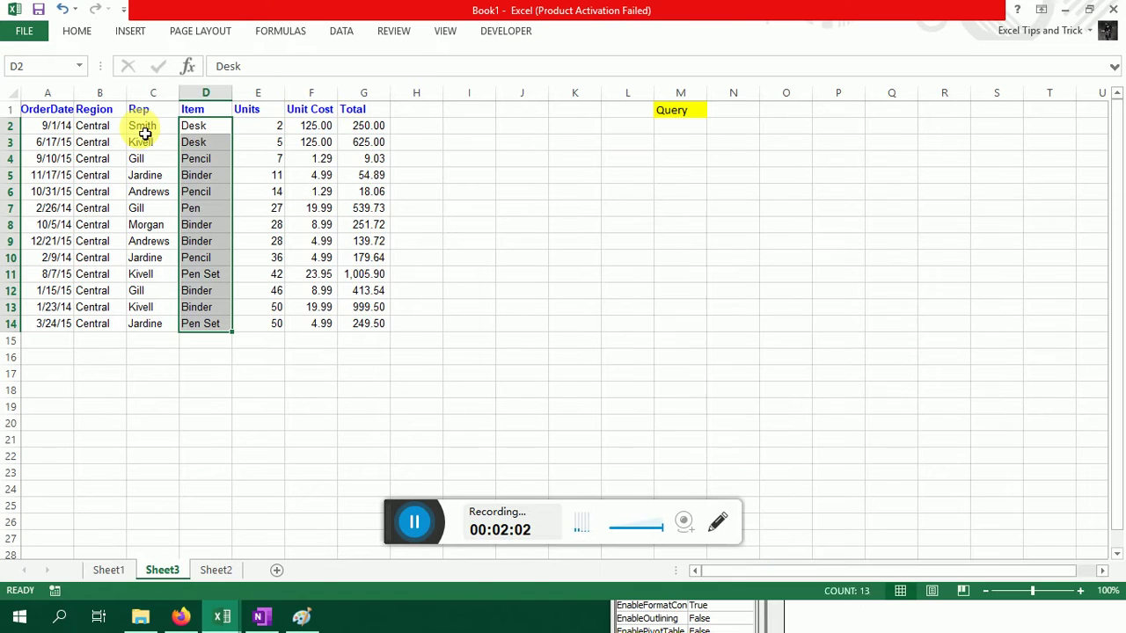
{"action": "left_click", "coordinate": [159, 214]}
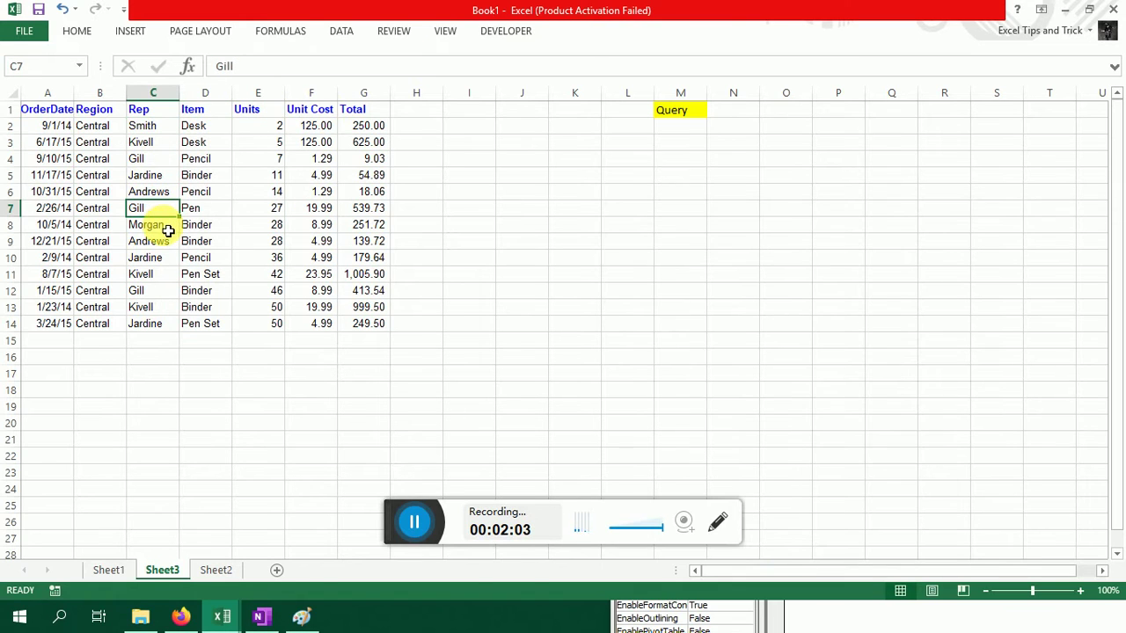
{"action": "left_click", "coordinate": [207, 176]}
{"action": "left_click", "coordinate": [216, 128]}
{"action": "left_click", "coordinate": [220, 310]}
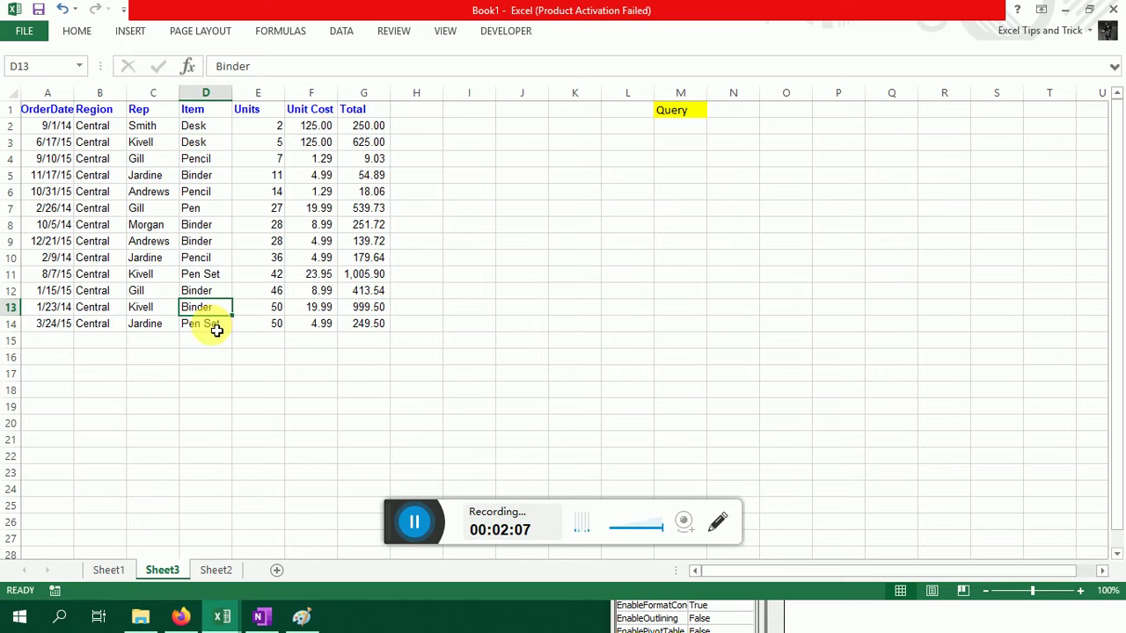
{"action": "left_click", "coordinate": [155, 132]}
{"action": "left_click", "coordinate": [164, 326]}
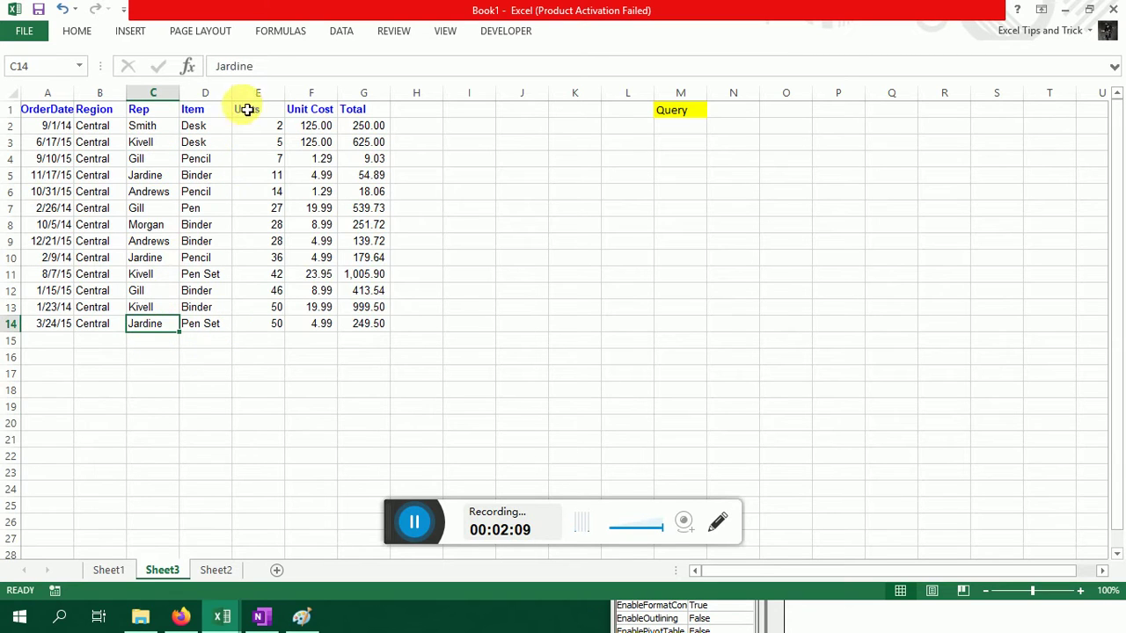
{"action": "left_click", "coordinate": [196, 126]}
{"action": "left_click", "coordinate": [207, 327]}
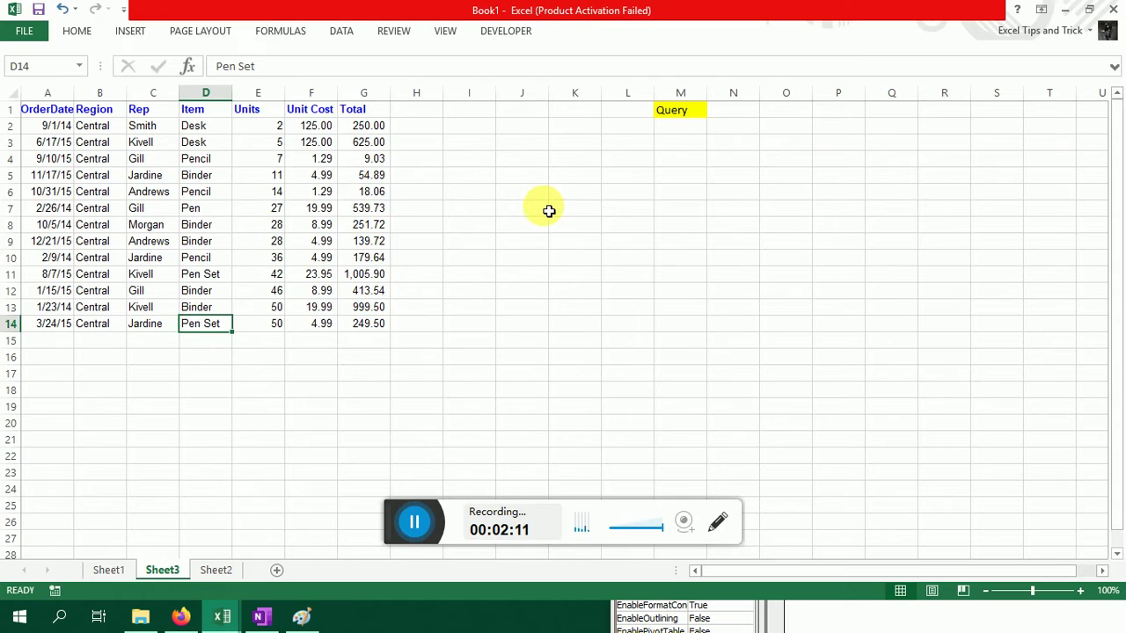
Type Range as the first line of the macro body, rechecking C2, C14 and D2
{"action": "key", "text": "alt+F11"}
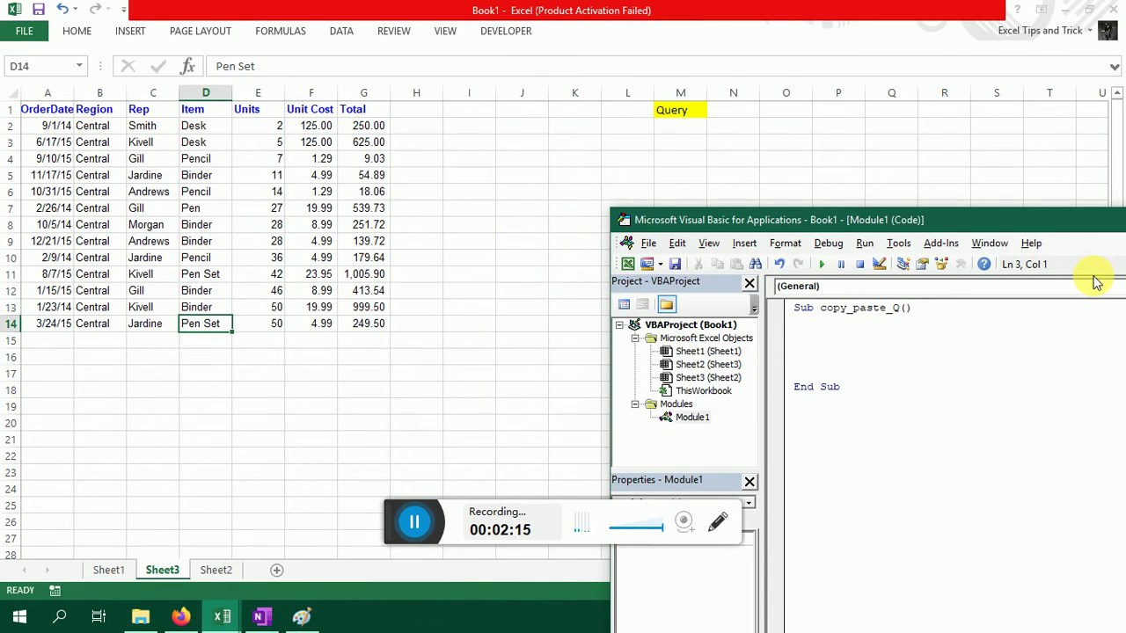
{"action": "type", "text": "Range"}
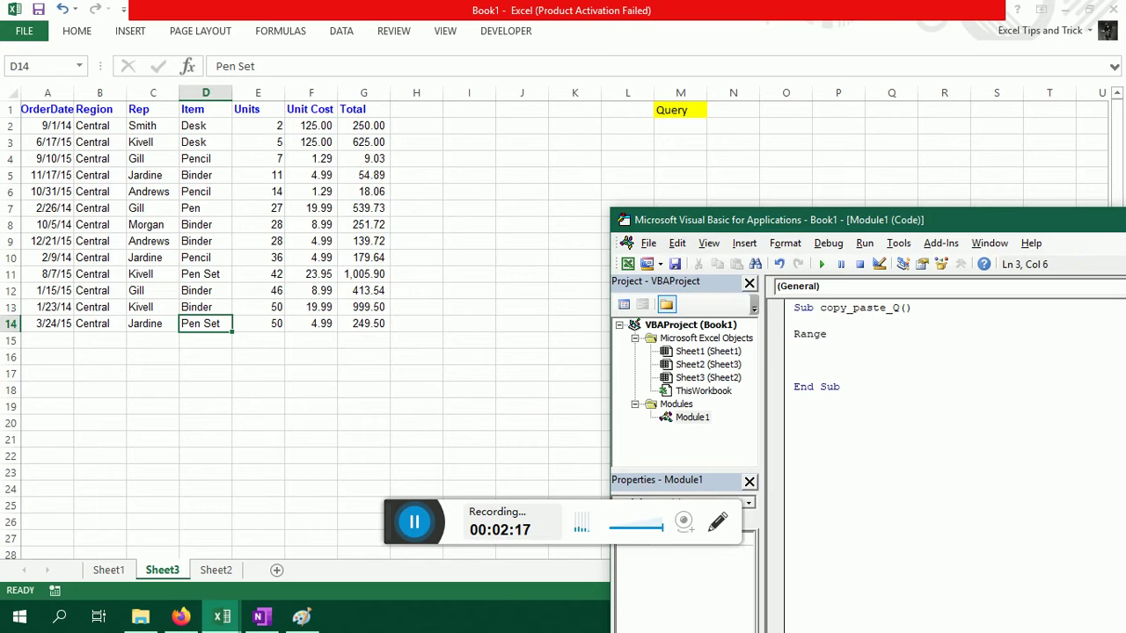
{"action": "left_click", "coordinate": [156, 125]}
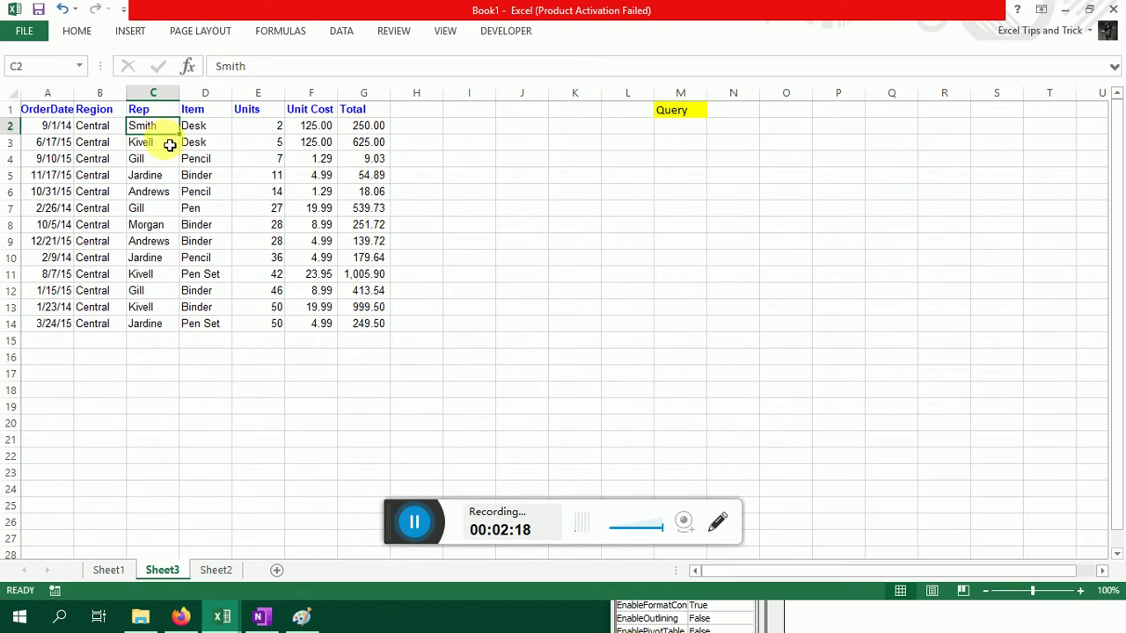
{"action": "left_click", "coordinate": [166, 327]}
{"action": "left_click", "coordinate": [220, 125]}
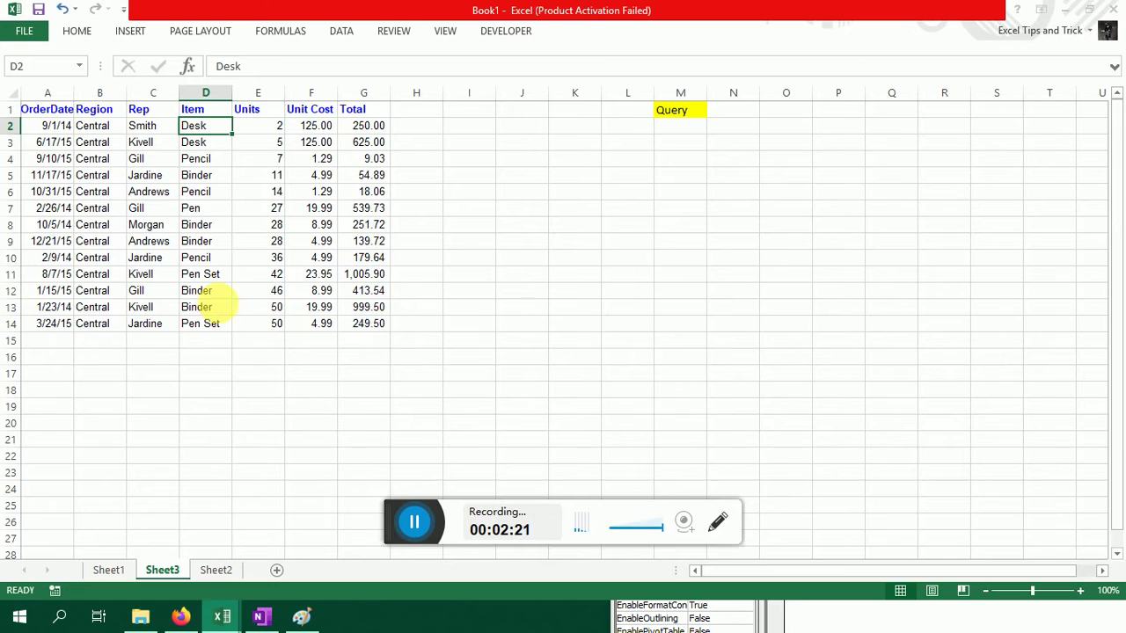
{"action": "key", "text": "alt+F11"}
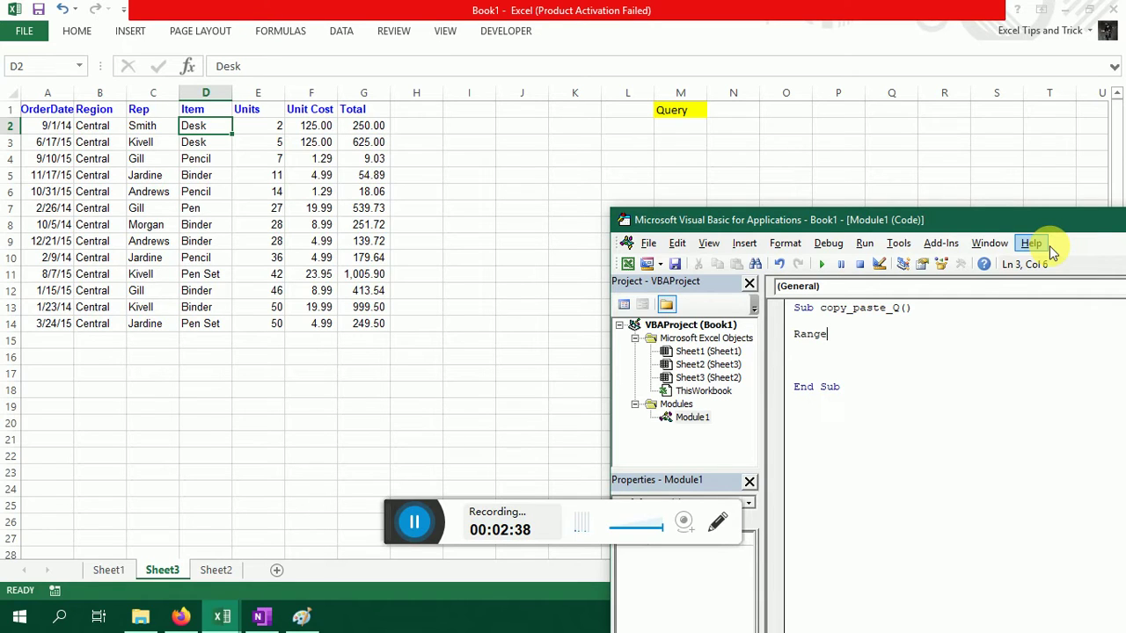
{"action": "left_click", "coordinate": [158, 131]}
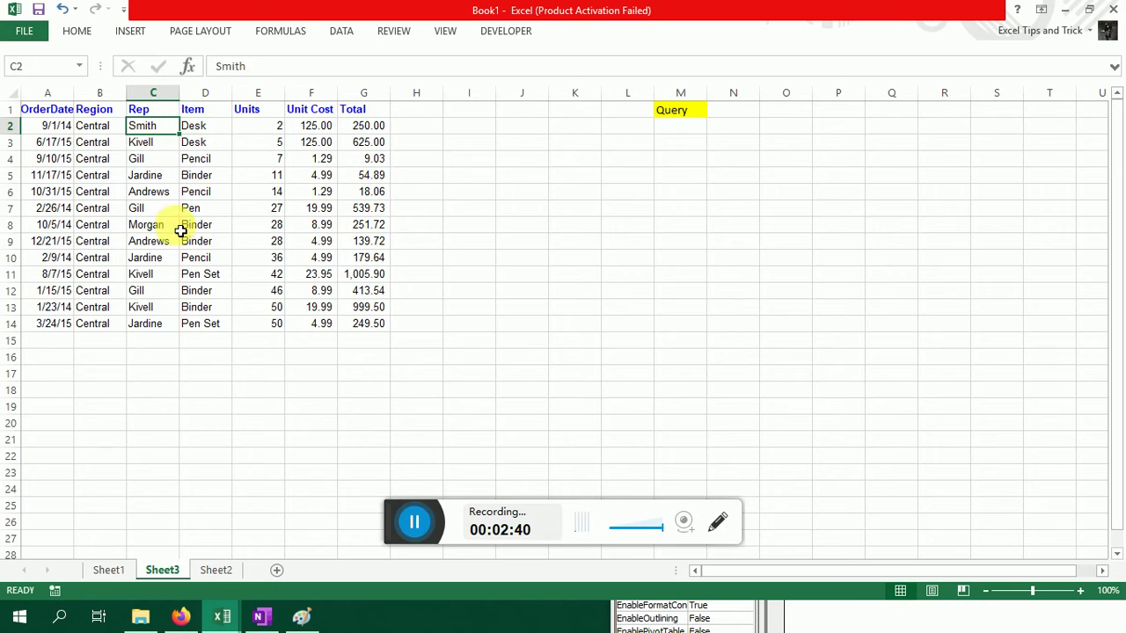
{"action": "left_click_drag", "start_coordinate": [158, 131], "coordinate": [164, 324]}
{"action": "key", "text": "ctrl+c"}
{"action": "left_click", "coordinate": [685, 130]}
{"action": "key", "text": "BackSpace"}
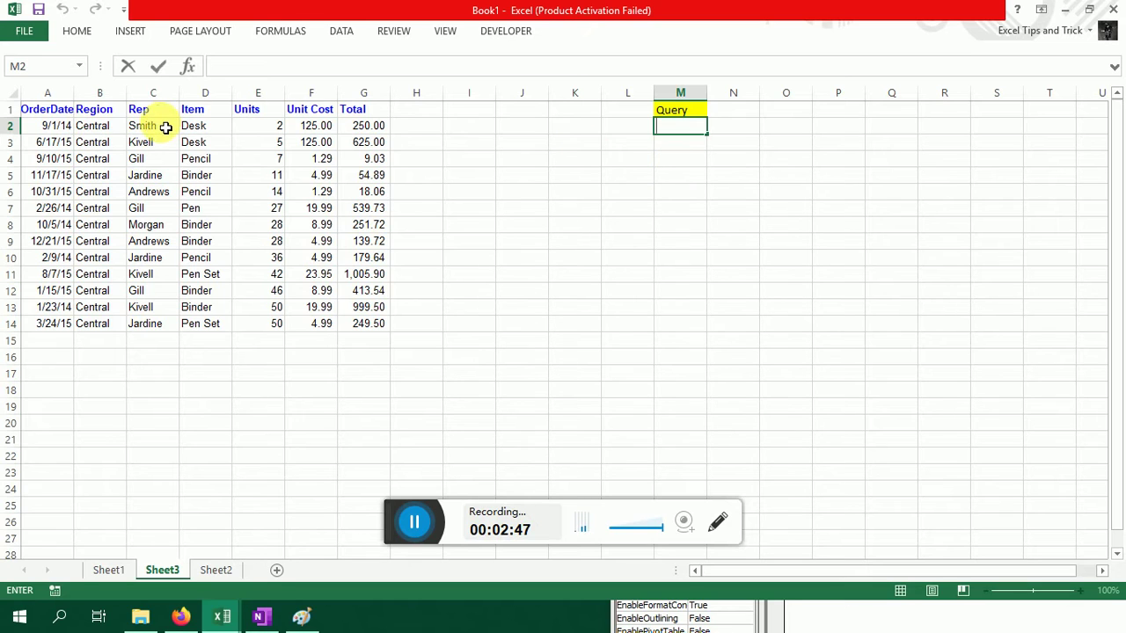
{"action": "left_click_drag", "start_coordinate": [159, 126], "coordinate": [155, 323]}
{"action": "key", "text": "ctrl+c"}
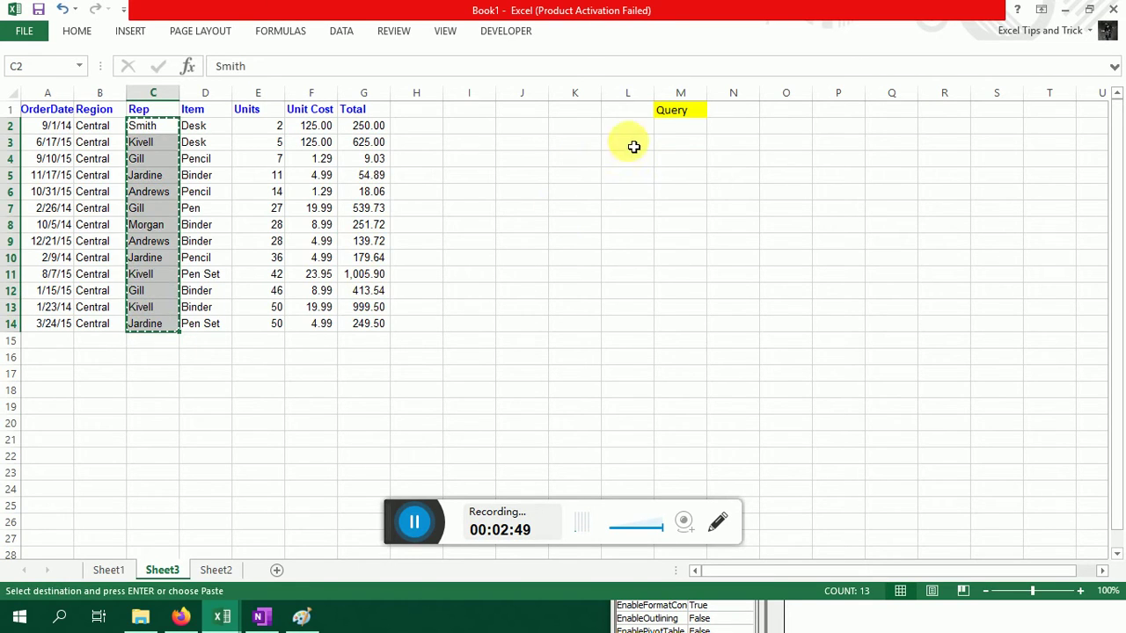
{"action": "left_click", "coordinate": [691, 130]}
{"action": "key", "text": "ctrl+v"}
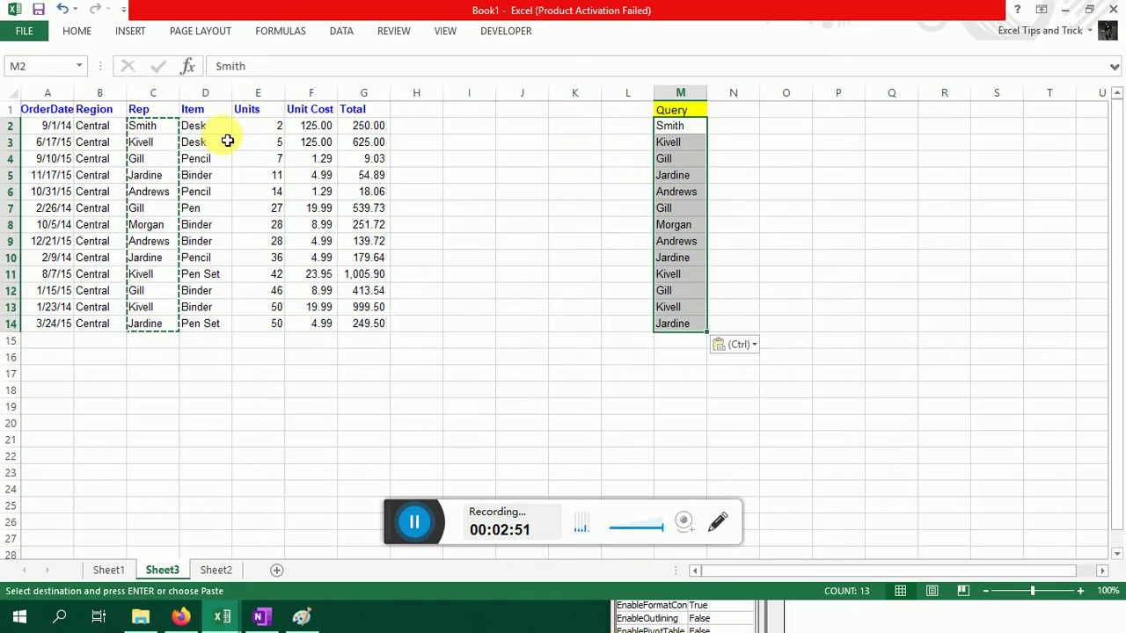
{"action": "left_click_drag", "start_coordinate": [215, 126], "coordinate": [220, 330]}
{"action": "key", "text": "ctrl+c"}
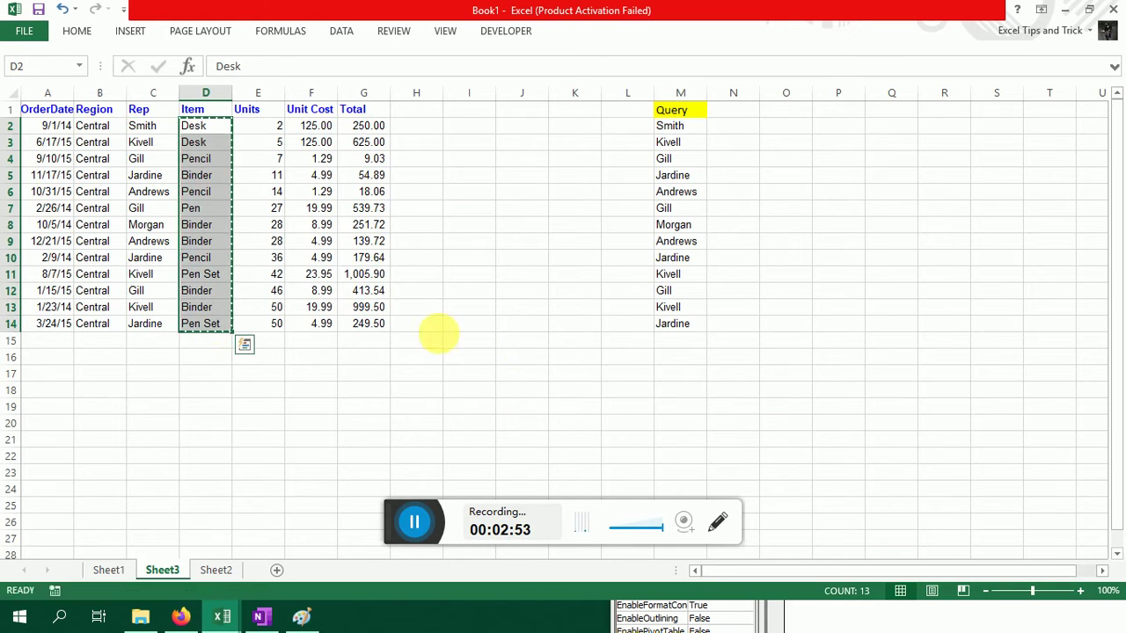
{"action": "left_click", "coordinate": [675, 343]}
{"action": "key", "text": "ctrl+v"}
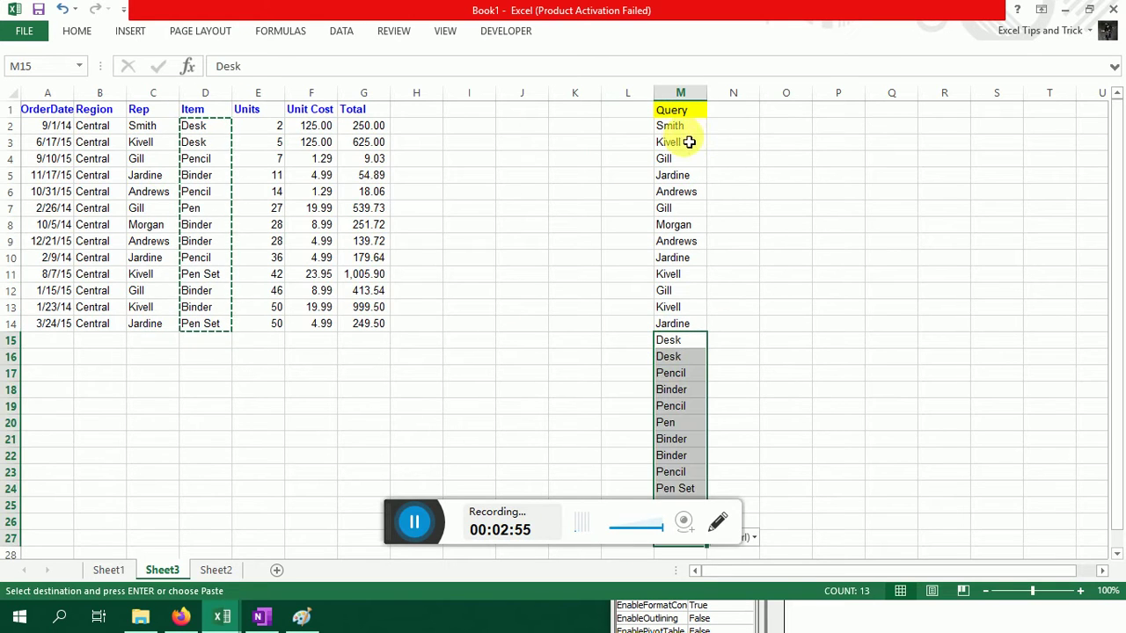
{"action": "left_click", "coordinate": [686, 127]}
{"action": "key", "text": "ctrl+shift+Down"}
{"action": "key", "text": "Delete"}
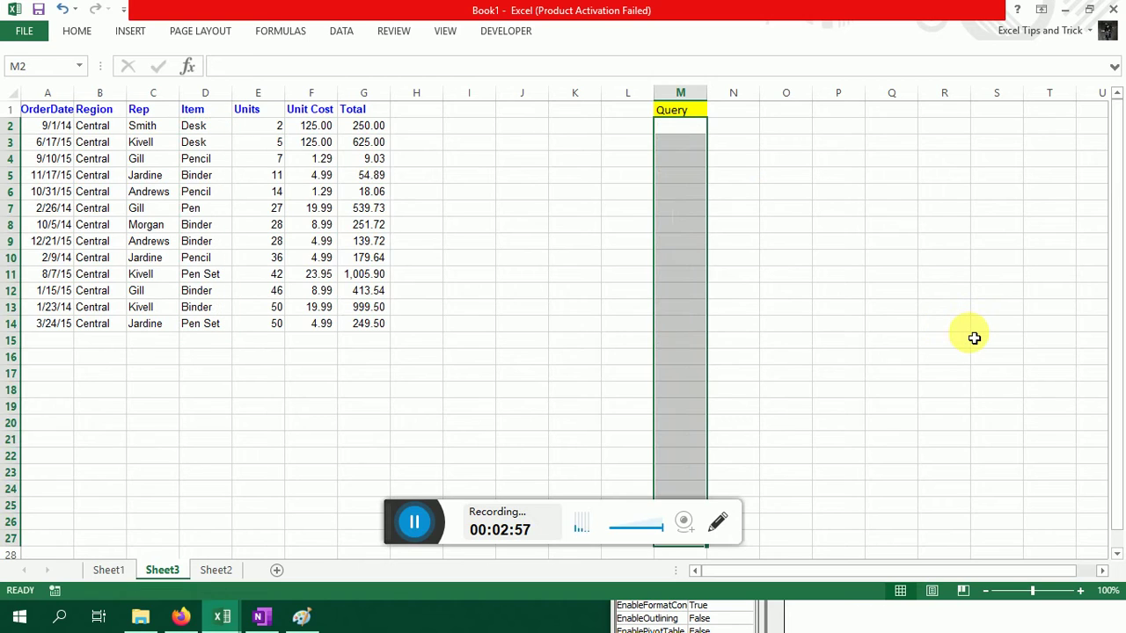
{"action": "left_click", "coordinate": [744, 150]}
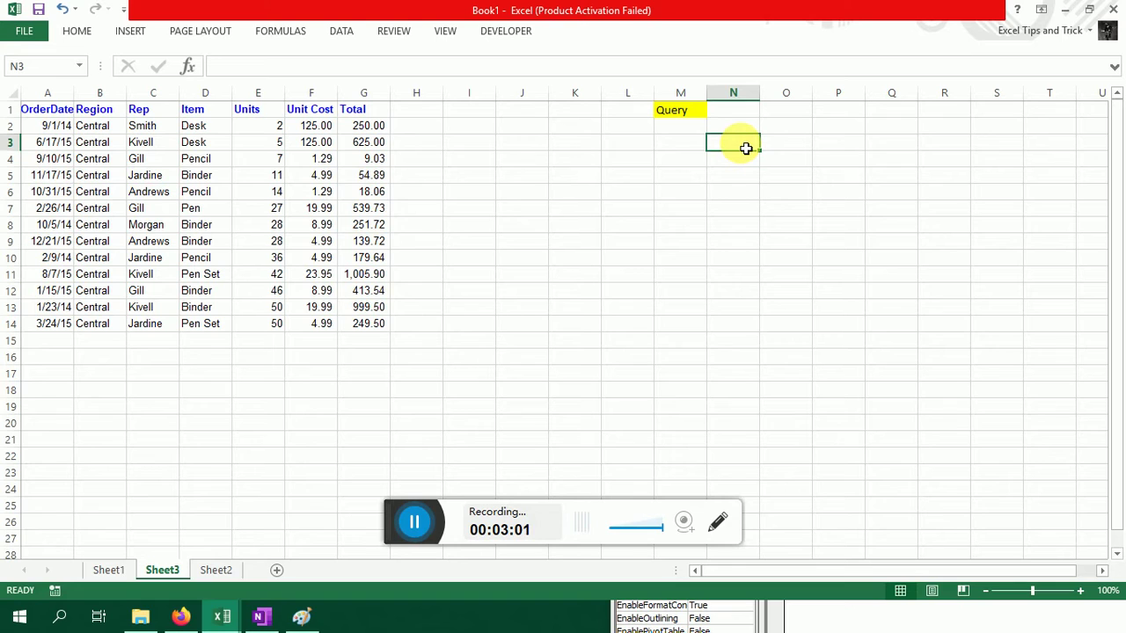
{"action": "key", "text": "alt"}
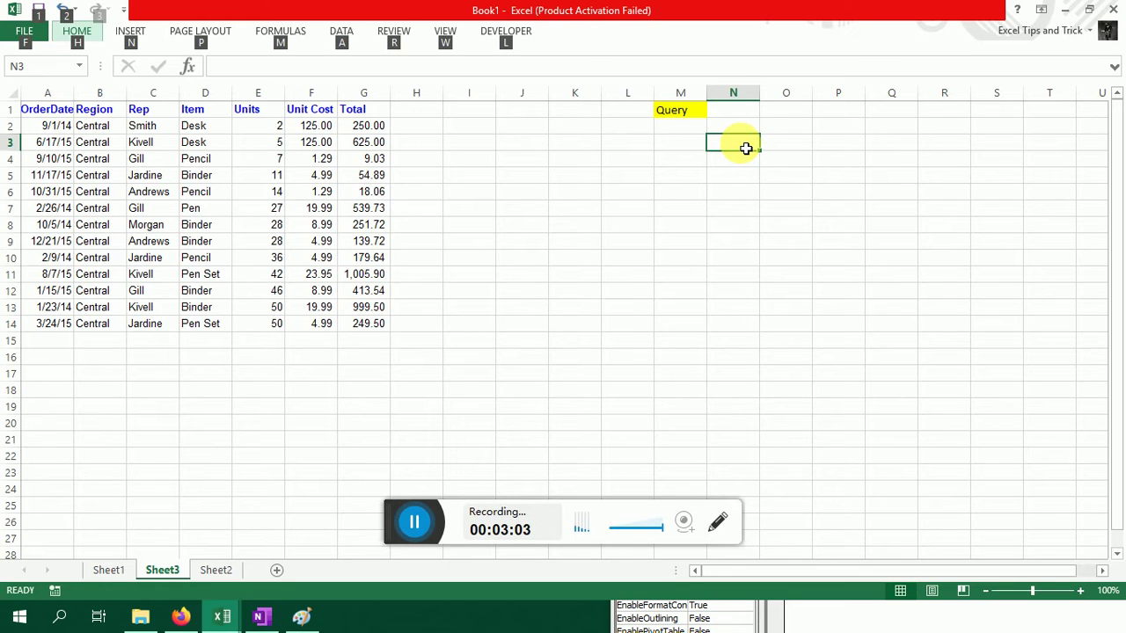
{"action": "left_click", "coordinate": [555, 298]}
{"action": "key", "text": "alt+F11"}
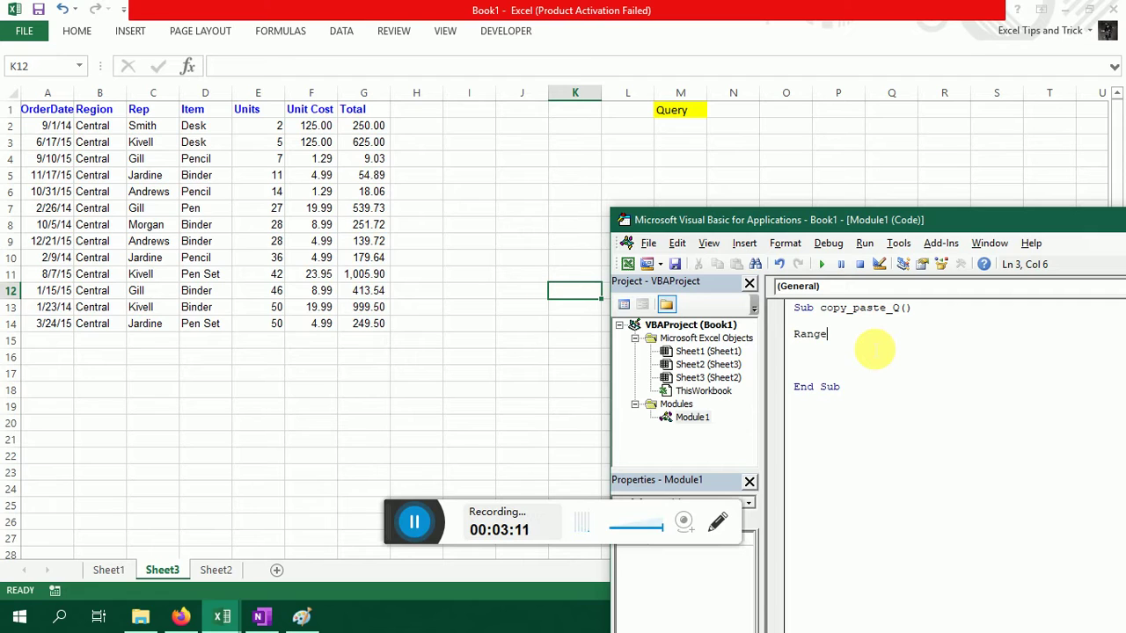
Complete the first line as Range("C2").Select and start an indented new line
{"action": "left_click", "coordinate": [173, 131]}
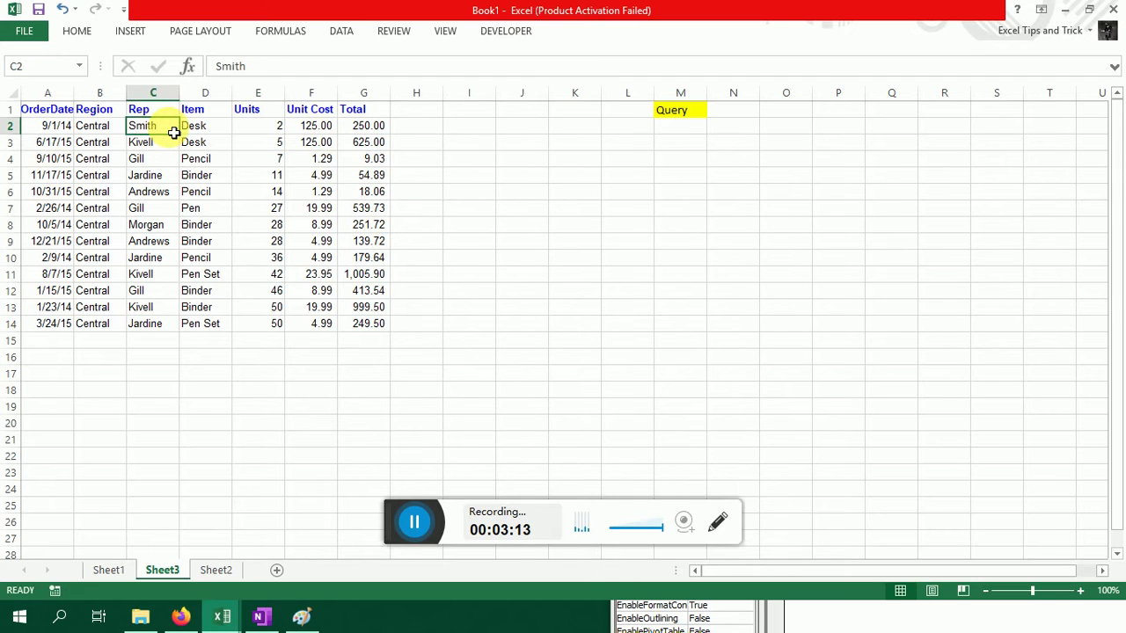
{"action": "key", "text": "alt+F11"}
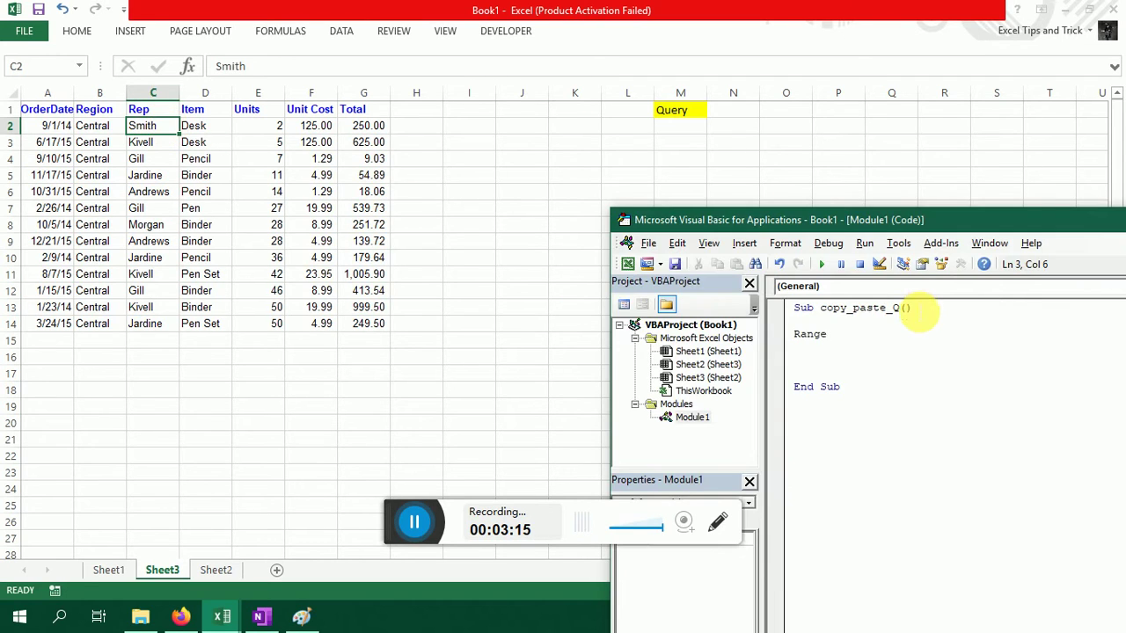
{"action": "type", "text": "(\"C2\""}
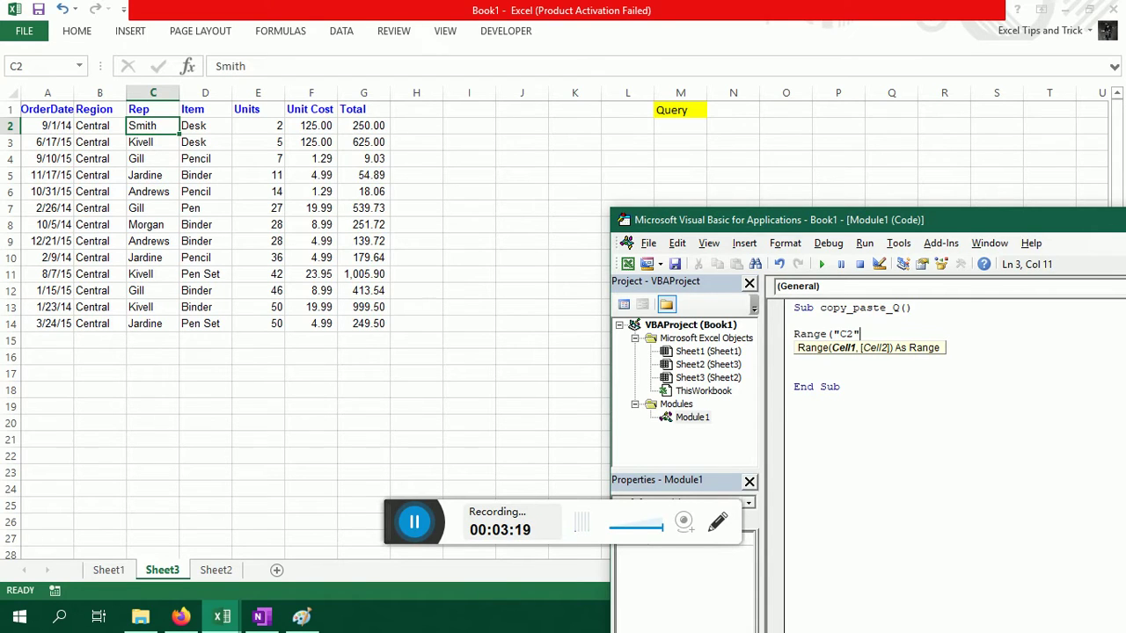
{"action": "type", "text": ").s"}
{"action": "type", "text": "e"}
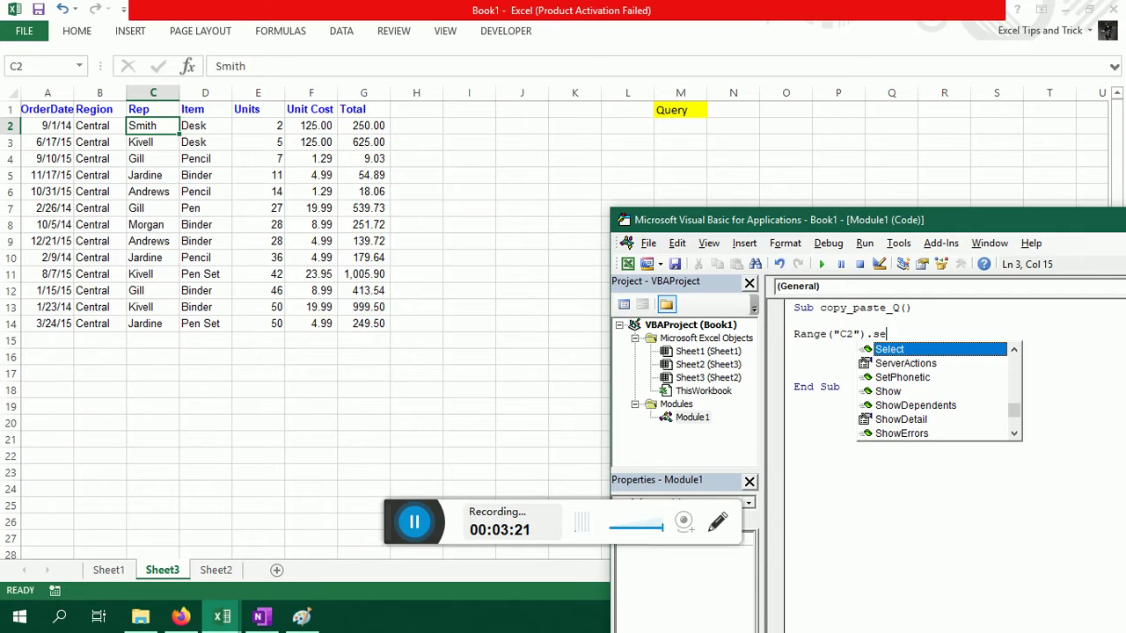
{"action": "type", "text": "l"}
{"action": "key", "text": "Tab"}
{"action": "key", "text": "Return"}
{"action": "key", "text": "Tab"}
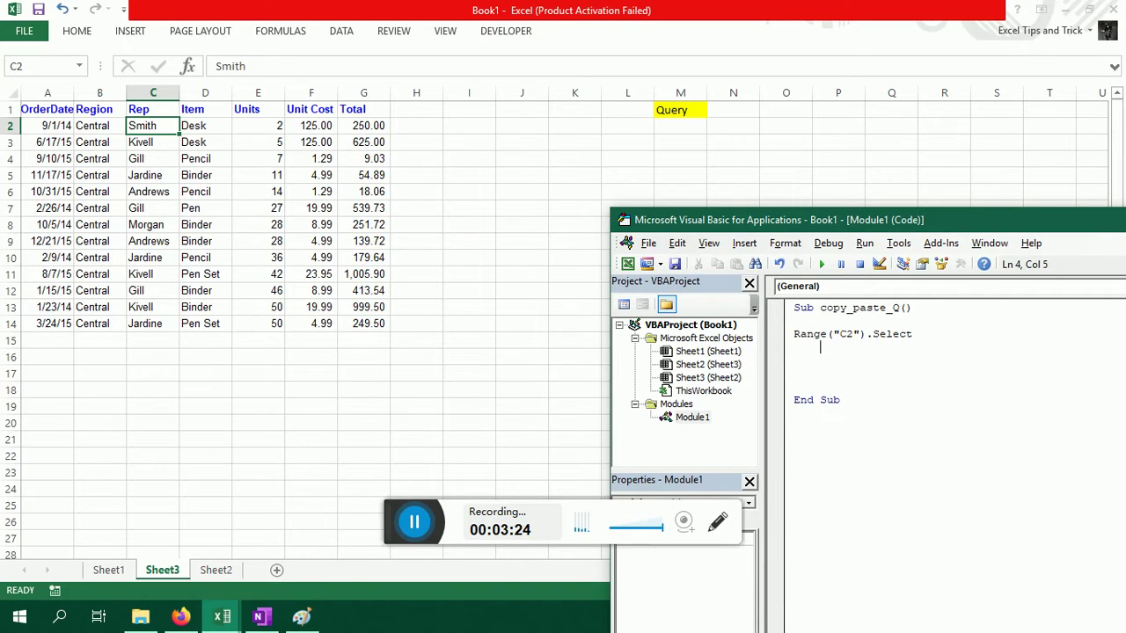
Add Range(Selection, Selection.End(xlDown)).Select to reach the last Rep entry
{"action": "left_click", "coordinate": [163, 123]}
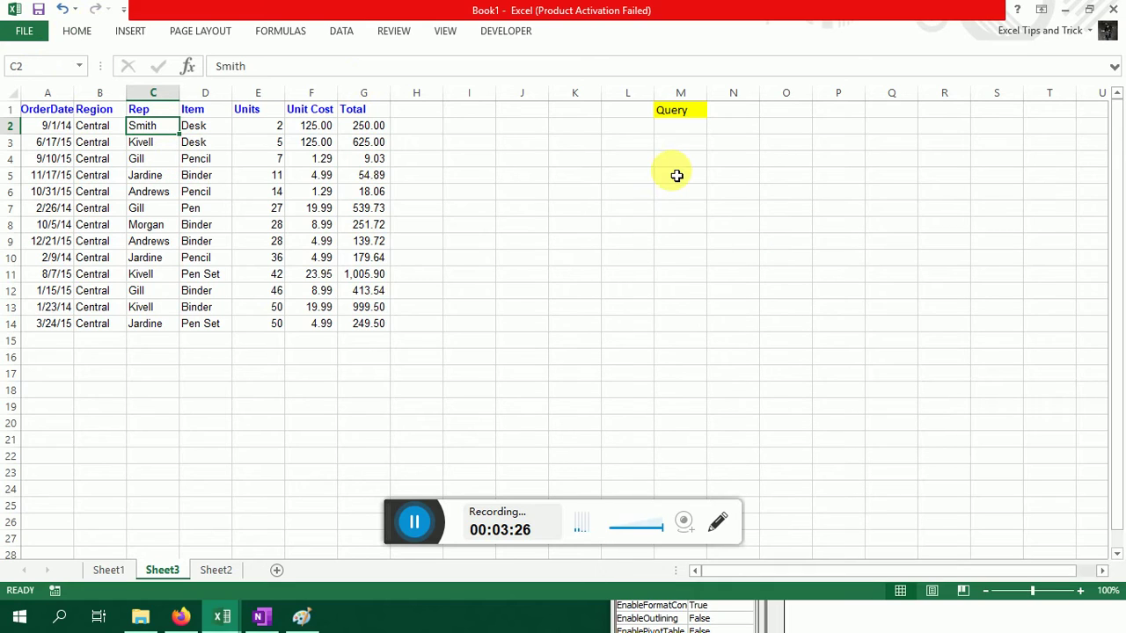
{"action": "key", "text": "ctrl+shift+Down"}
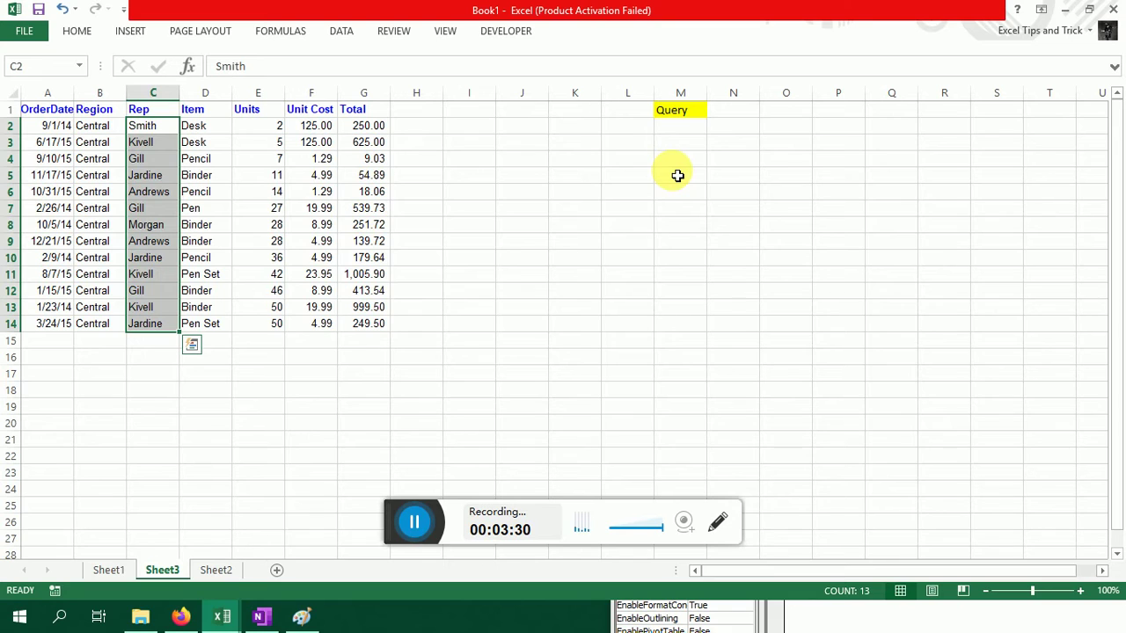
{"action": "key", "text": "alt+F11"}
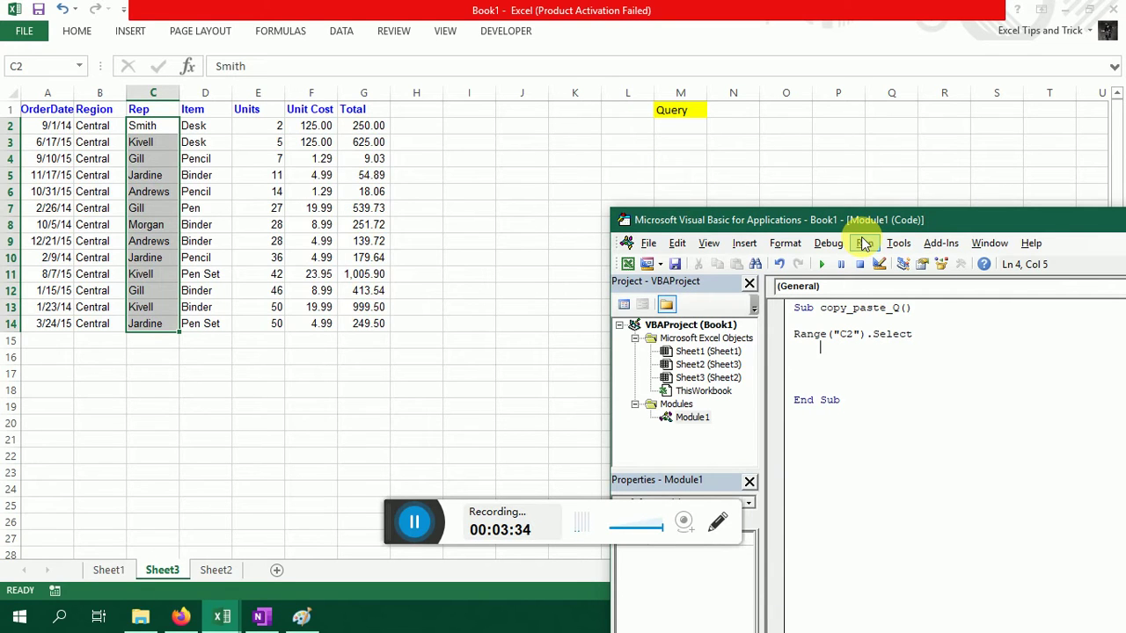
{"action": "type", "text": "Range"}
{"action": "type", "text": "(sel"}
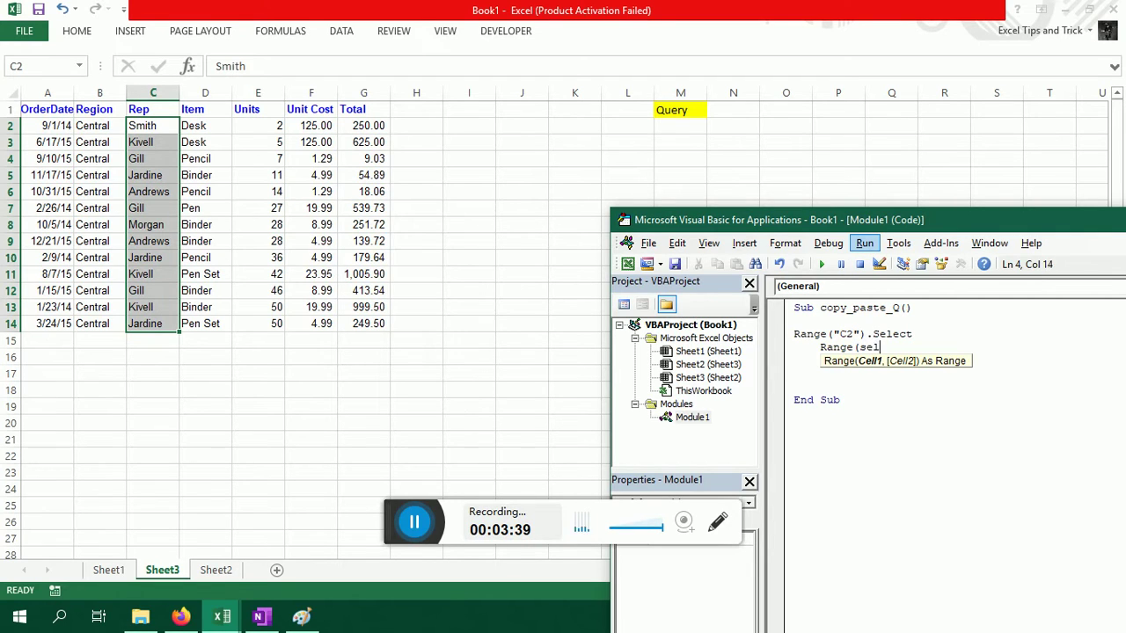
{"action": "type", "text": "ection"}
{"action": "type", "text": ",selection"}
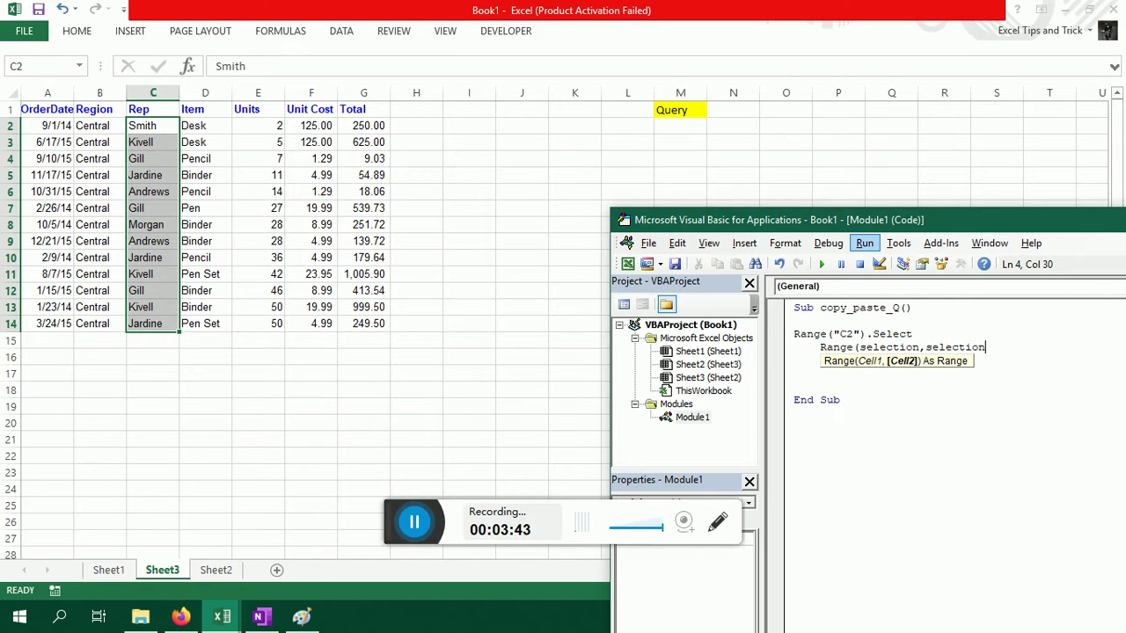
{"action": "type", "text": ".en"}
{"action": "type", "text": "d(s"}
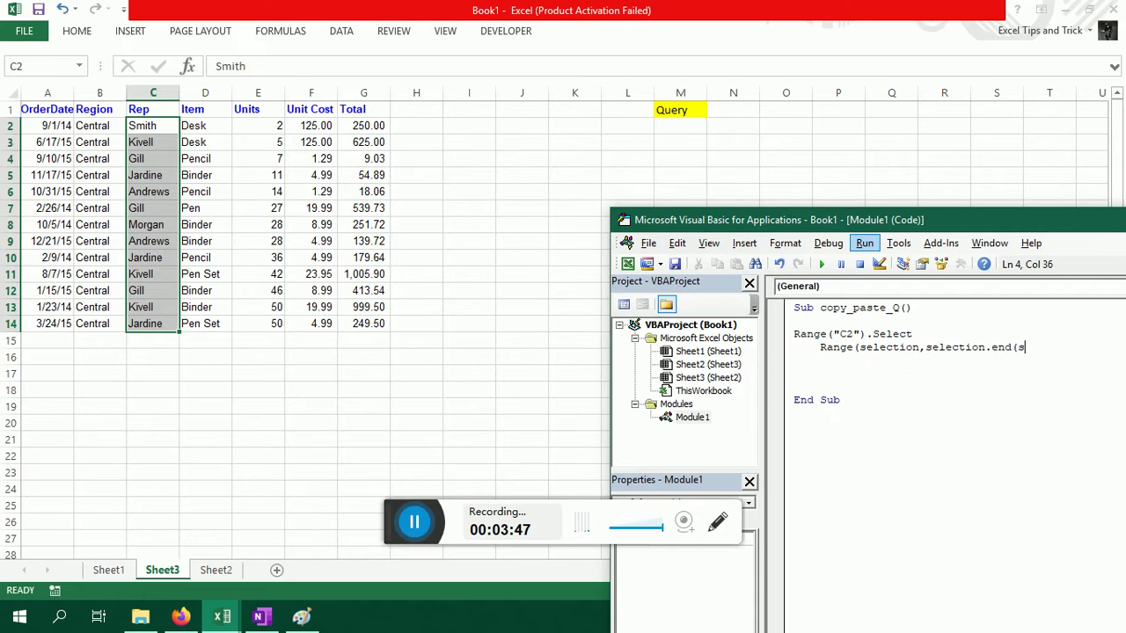
{"action": "type", "text": "l"}
{"action": "key", "text": "BackSpace"}
{"action": "key", "text": "BackSpace"}
{"action": "type", "text": "xldow"}
{"action": "type", "text": "n)"}
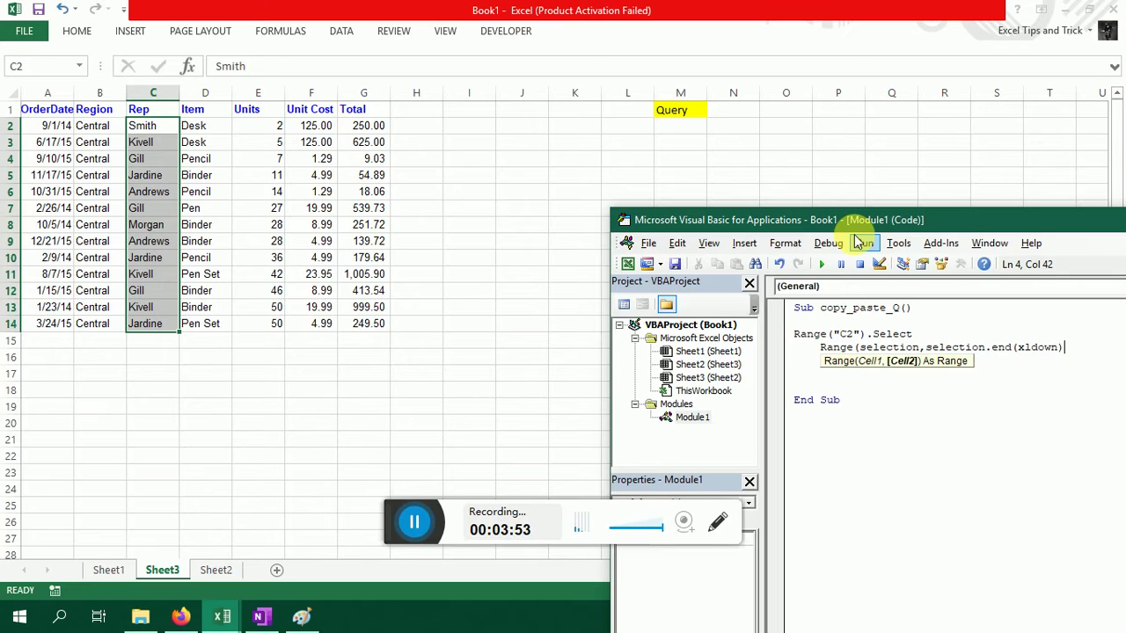
{"action": "type", "text": ")"}
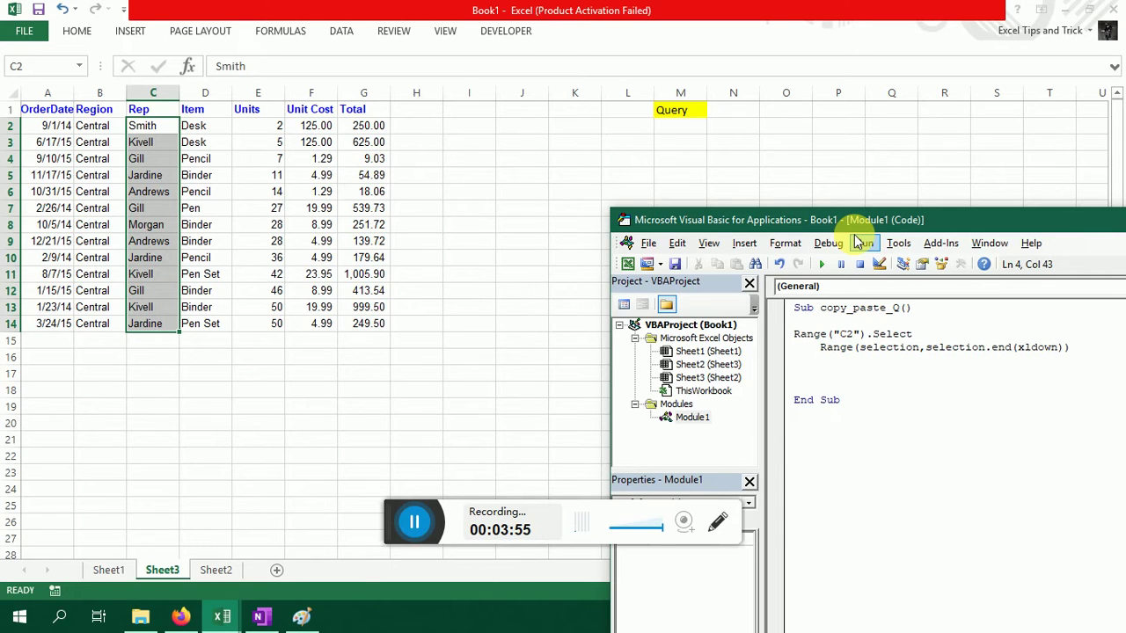
{"action": "type", "text": ".se"}
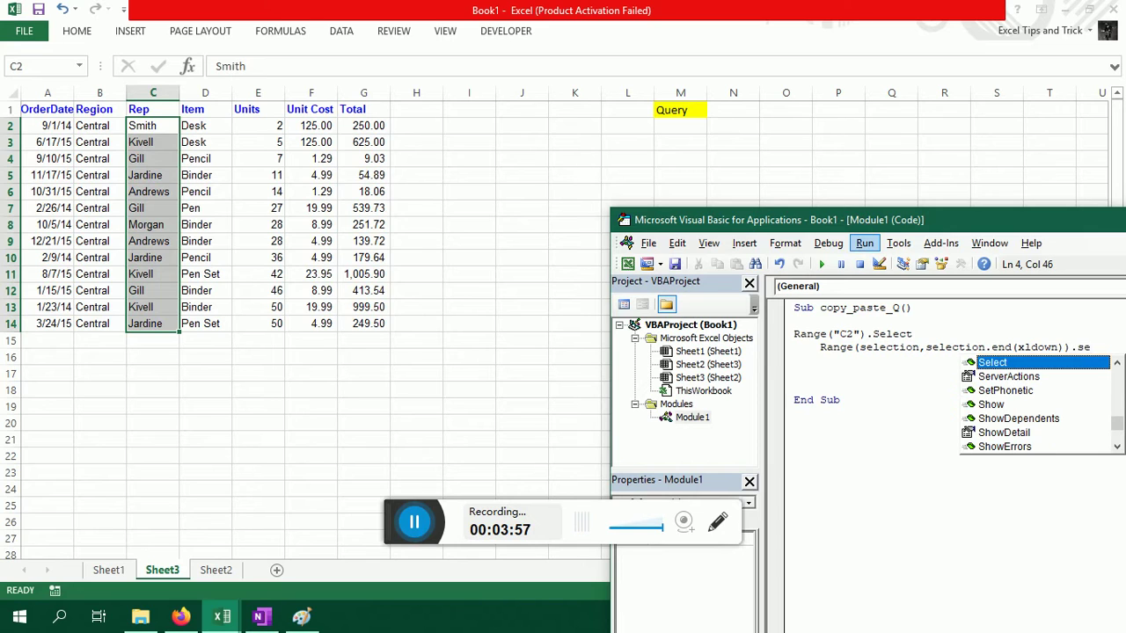
{"action": "key", "text": "Tab"}
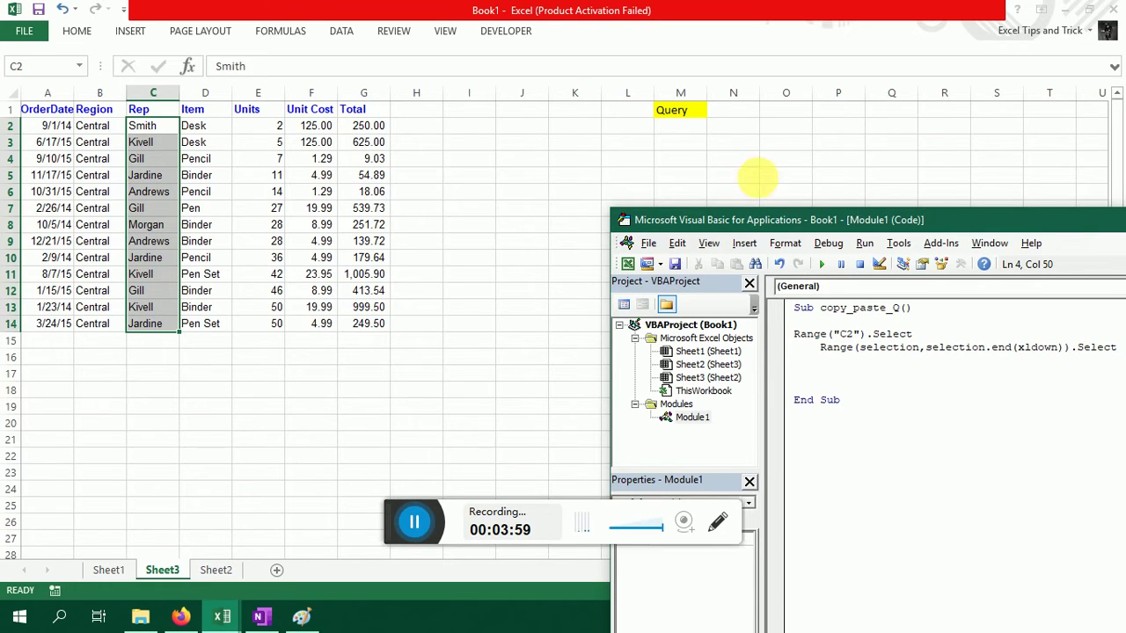
Step through the macro with F8 to test the Rep selection
{"action": "left_click", "coordinate": [902, 308]}
{"action": "left_click", "coordinate": [526, 257]}
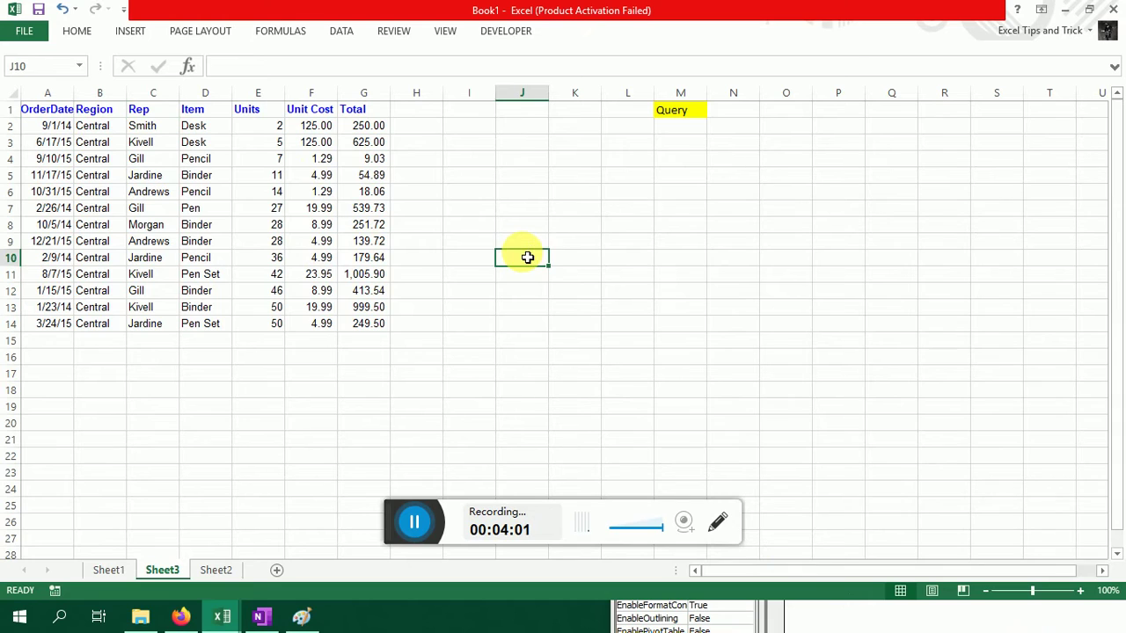
{"action": "key", "text": "alt+F11"}
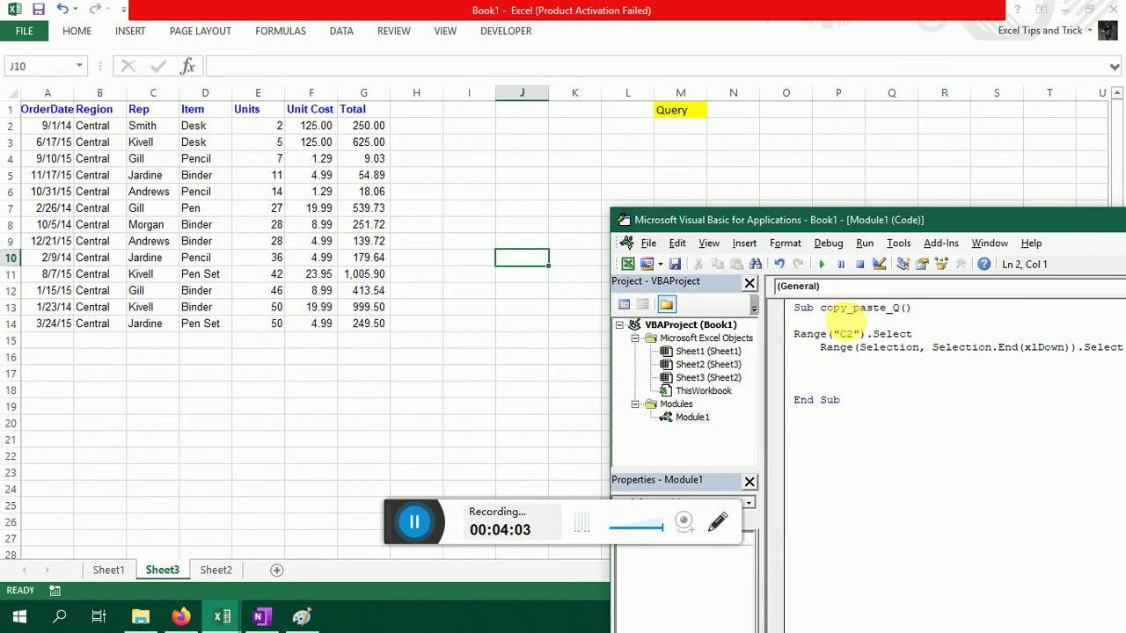
{"action": "key", "text": "F8"}
{"action": "key", "text": "F8"}
{"action": "key", "text": "F8"}
{"action": "key", "text": "F8"}
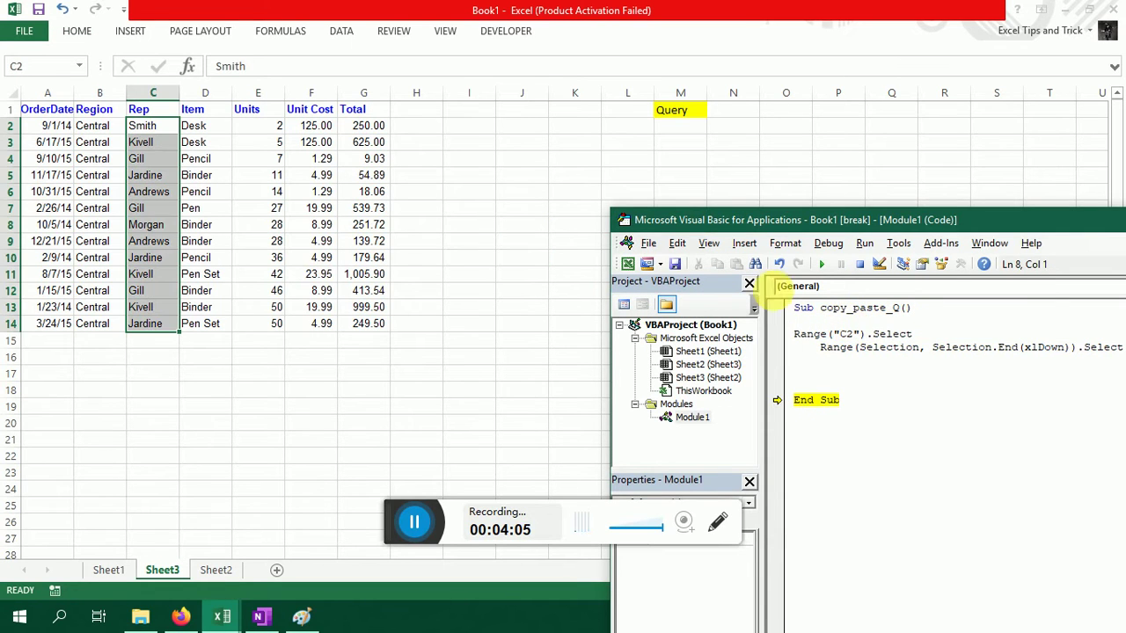
{"action": "left_click_drag", "start_coordinate": [748, 221], "coordinate": [530, 224]}
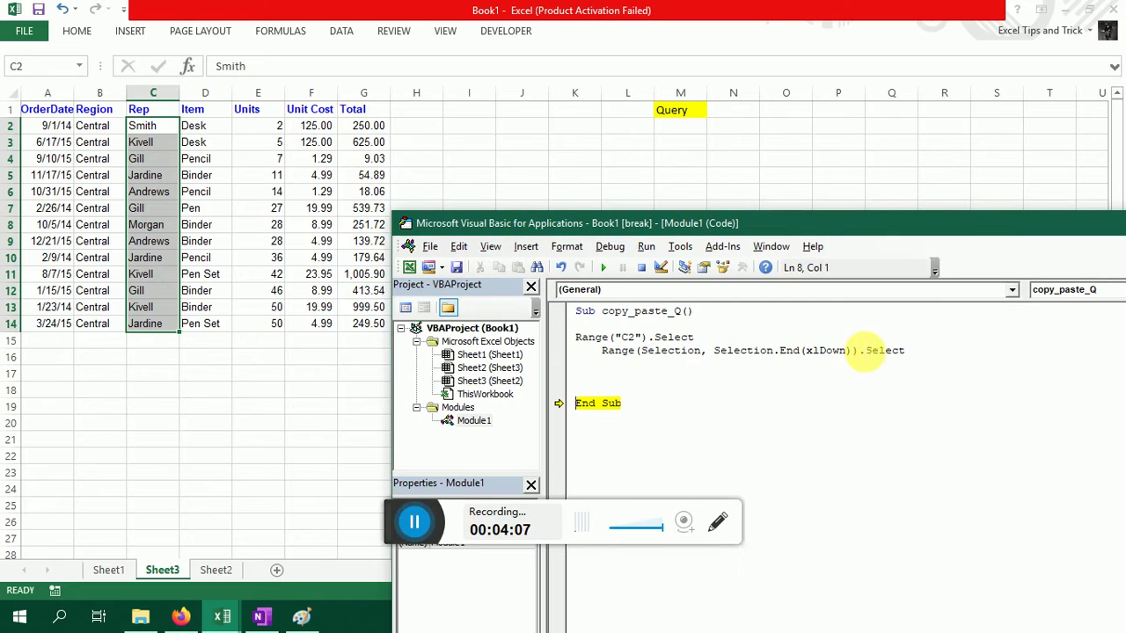
Replace .Select with .Copy on the second line and step through to copy C2:C14
{"action": "left_click_drag", "start_coordinate": [857, 350], "coordinate": [906, 350]}
{"action": "key", "text": "Delete"}
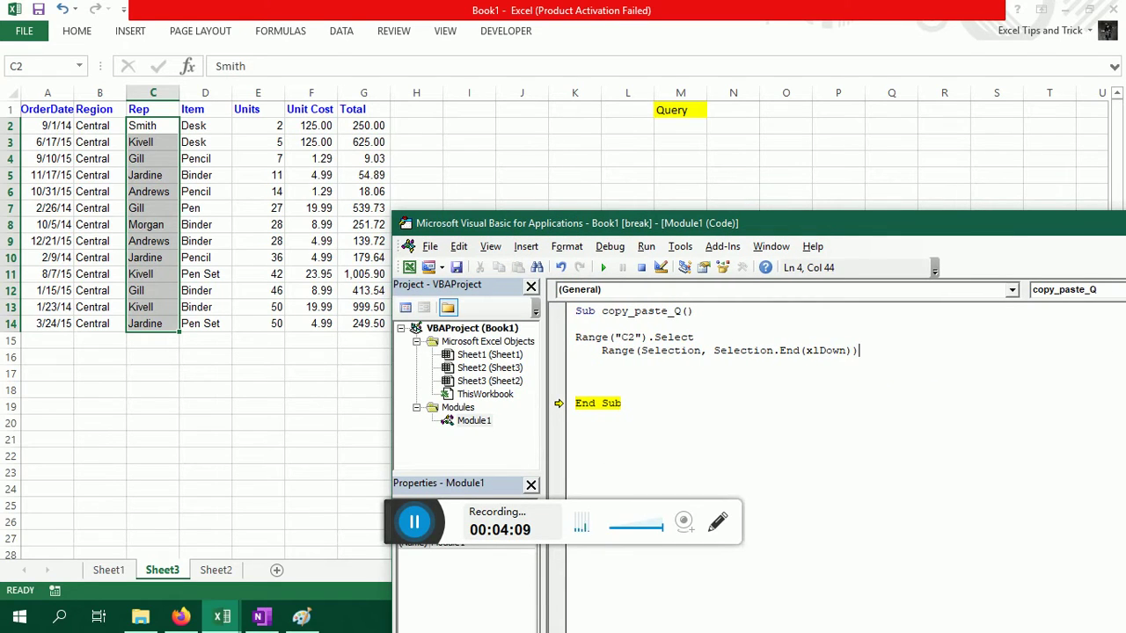
{"action": "type", "text": ".cop"}
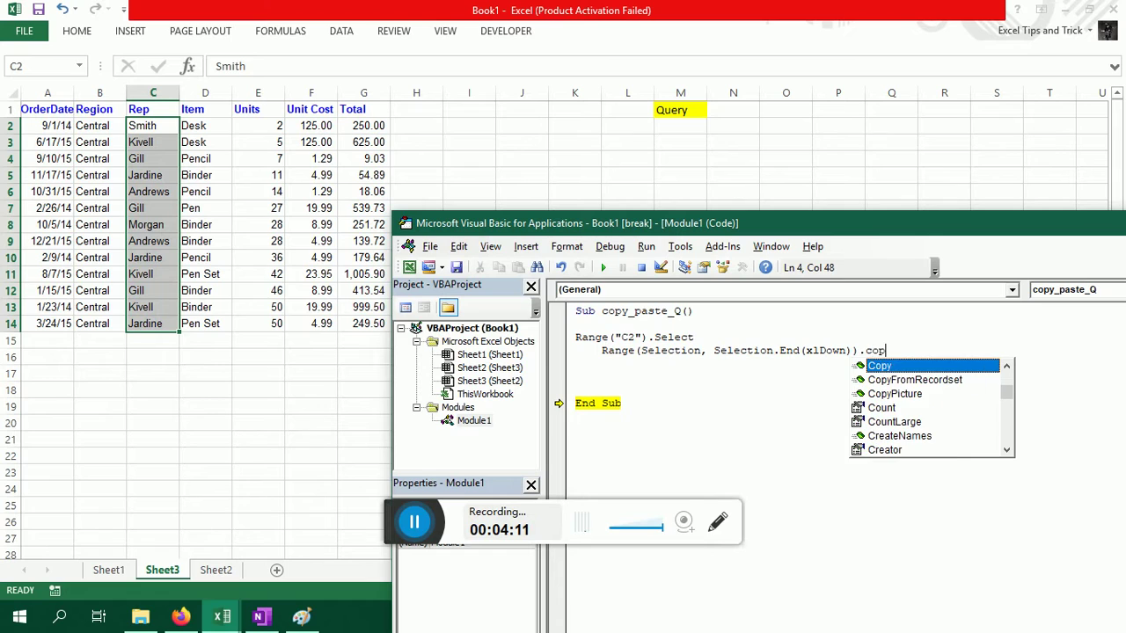
{"action": "type", "text": "y"}
{"action": "left_click", "coordinate": [809, 391]}
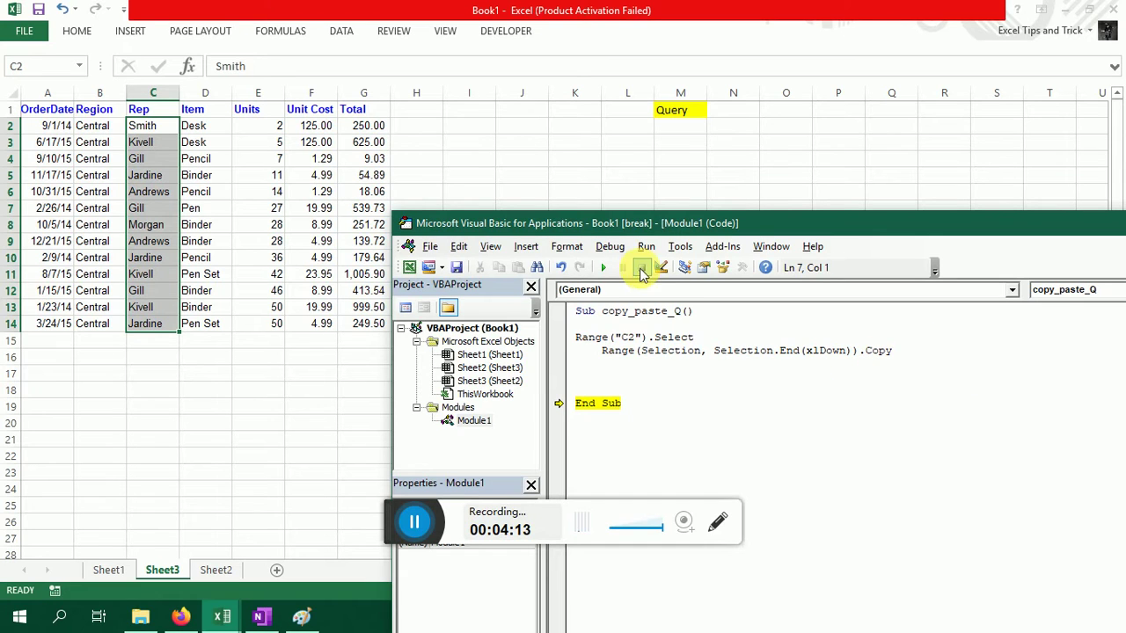
{"action": "key", "text": "F8"}
{"action": "key", "text": "F8"}
{"action": "key", "text": "F8"}
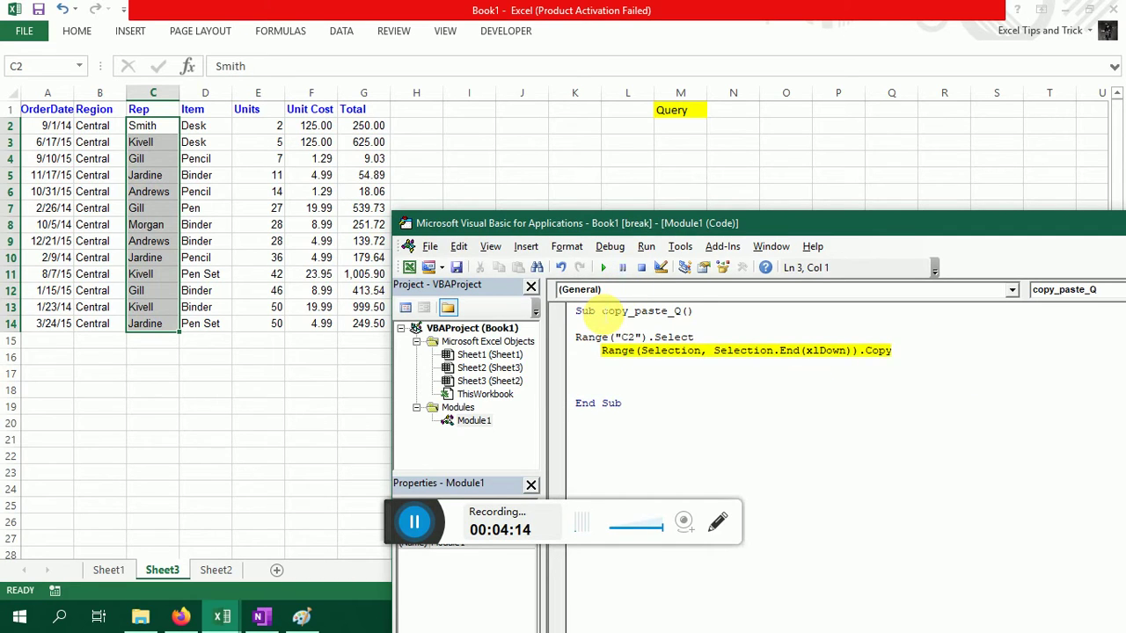
{"action": "key", "text": "F8"}
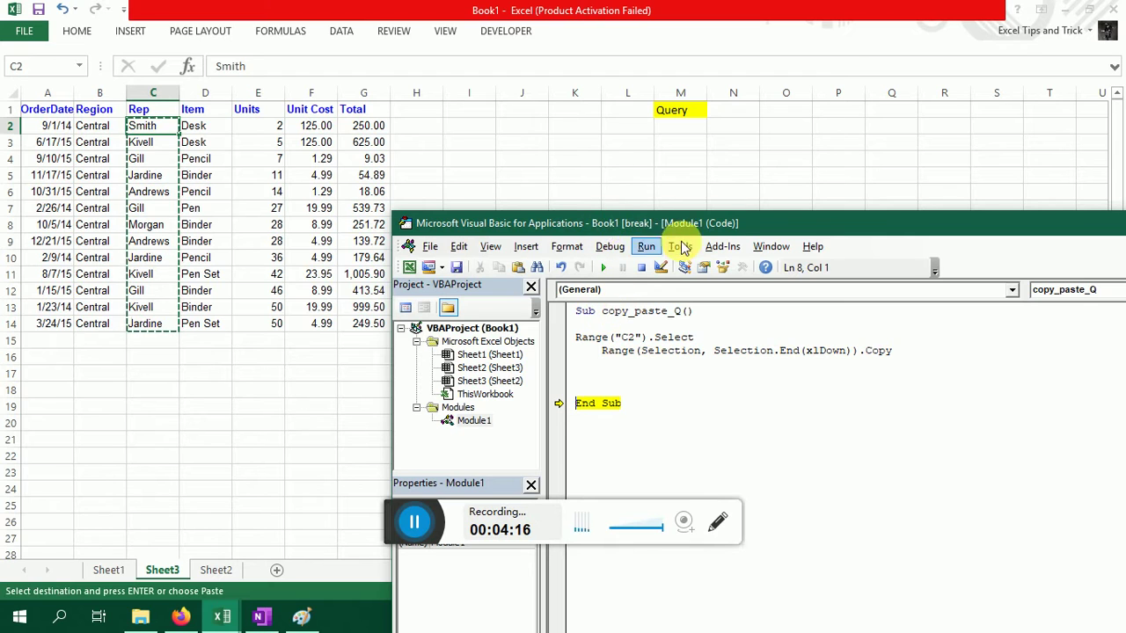
{"action": "left_click", "coordinate": [677, 126]}
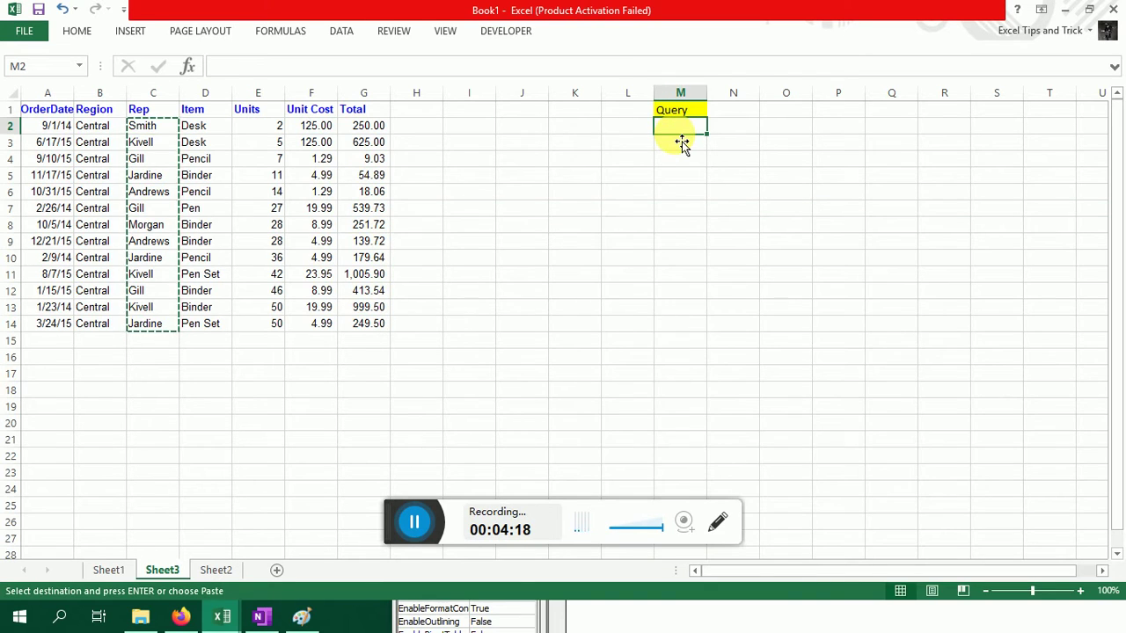
Add an indented Range("M2").PasteSpecial line after the Copy line
{"action": "key", "text": "alt+F11"}
{"action": "left_click", "coordinate": [915, 350]}
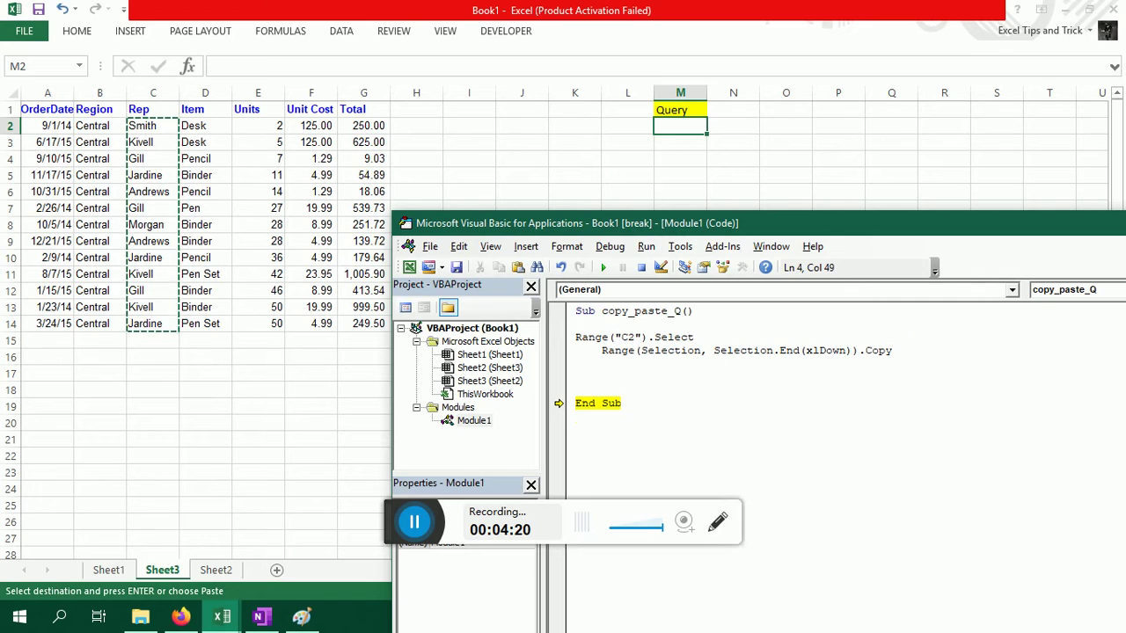
{"action": "key", "text": "Return"}
{"action": "key", "text": "Tab"}
{"action": "type", "text": "Range"}
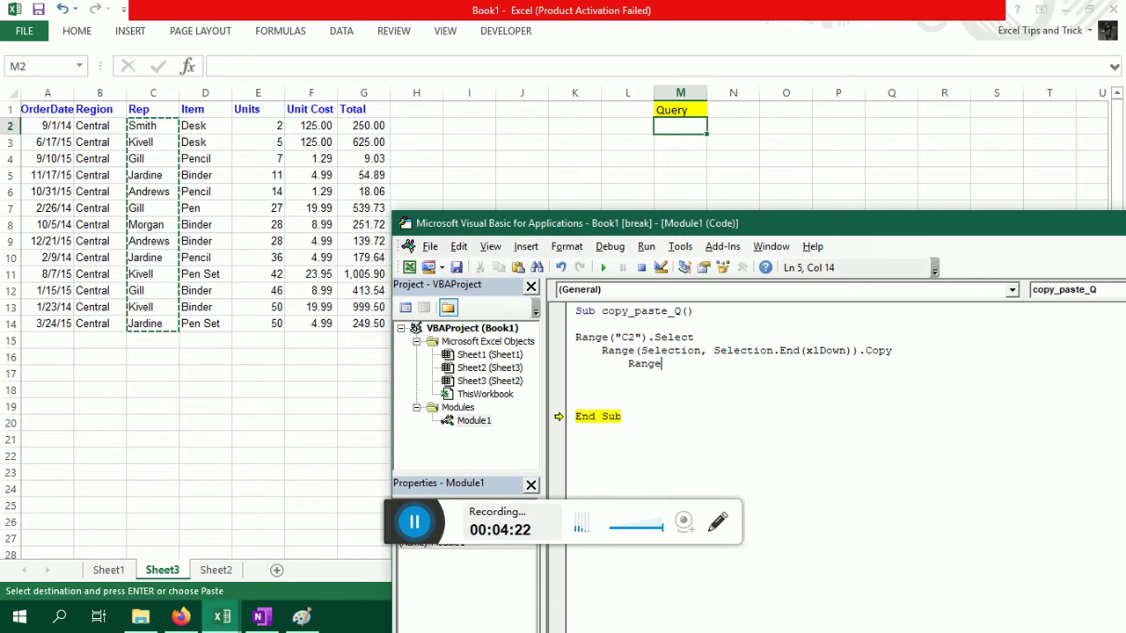
{"action": "type", "text": "(\"M"}
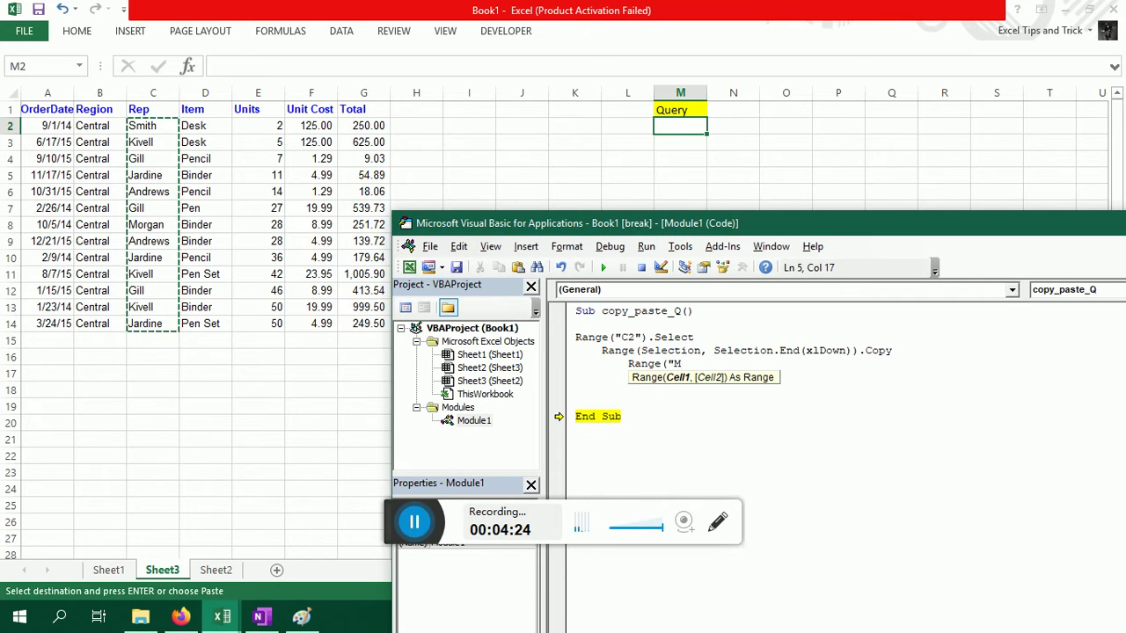
{"action": "type", "text": "2"}
{"action": "type", "text": ")"}
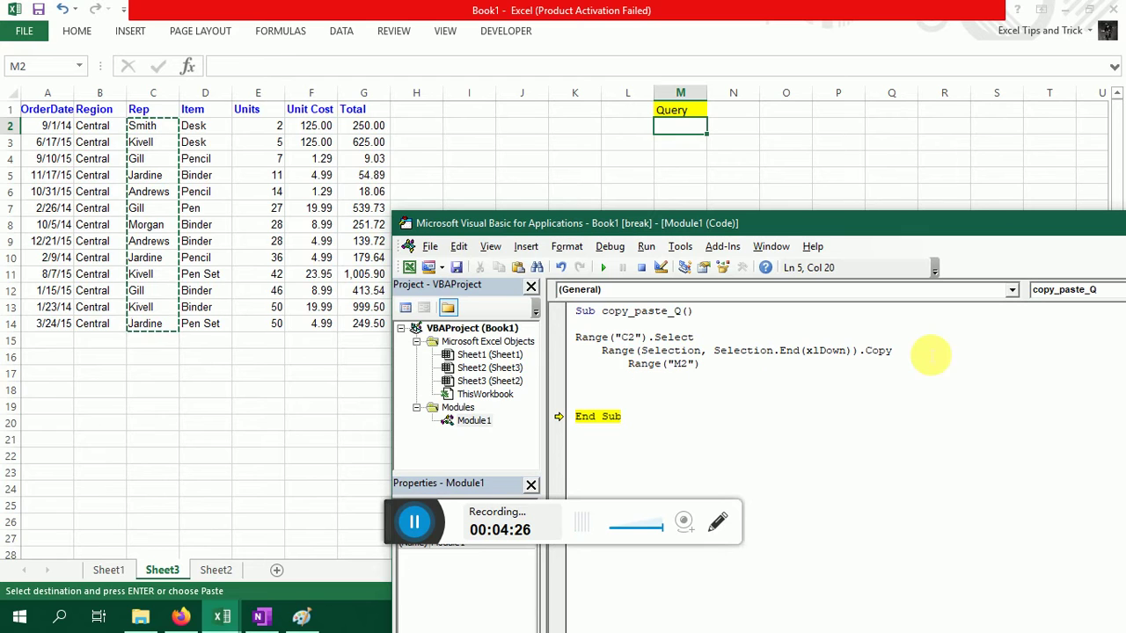
{"action": "type", "text": ".pas"}
{"action": "key", "text": "Tab"}
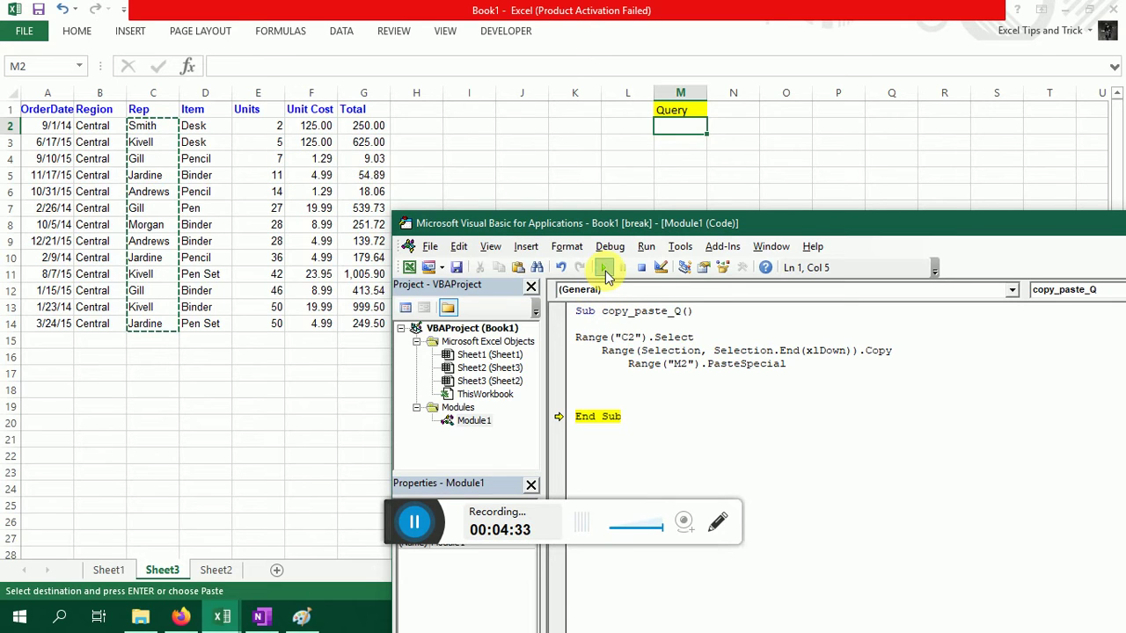
Run the macro and check the pasted names in M2:M14 against Items D2:D14
{"action": "left_click", "coordinate": [603, 267]}
{"action": "left_click", "coordinate": [729, 142]}
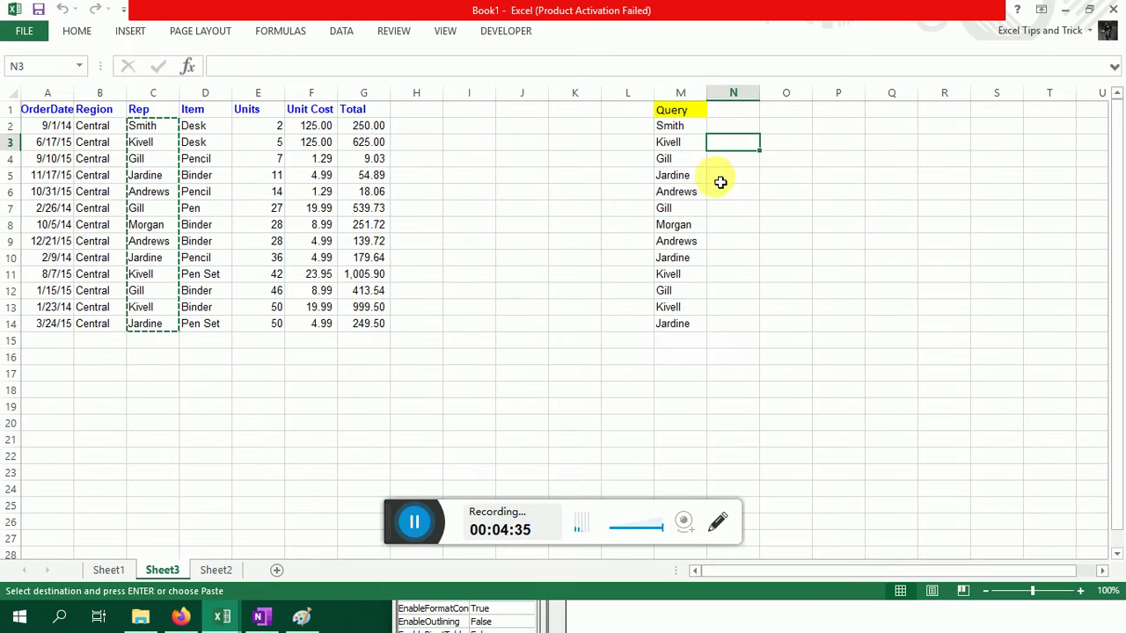
{"action": "left_click", "coordinate": [674, 111]}
{"action": "left_click", "coordinate": [673, 128]}
{"action": "left_click_drag", "start_coordinate": [673, 125], "coordinate": [679, 322]}
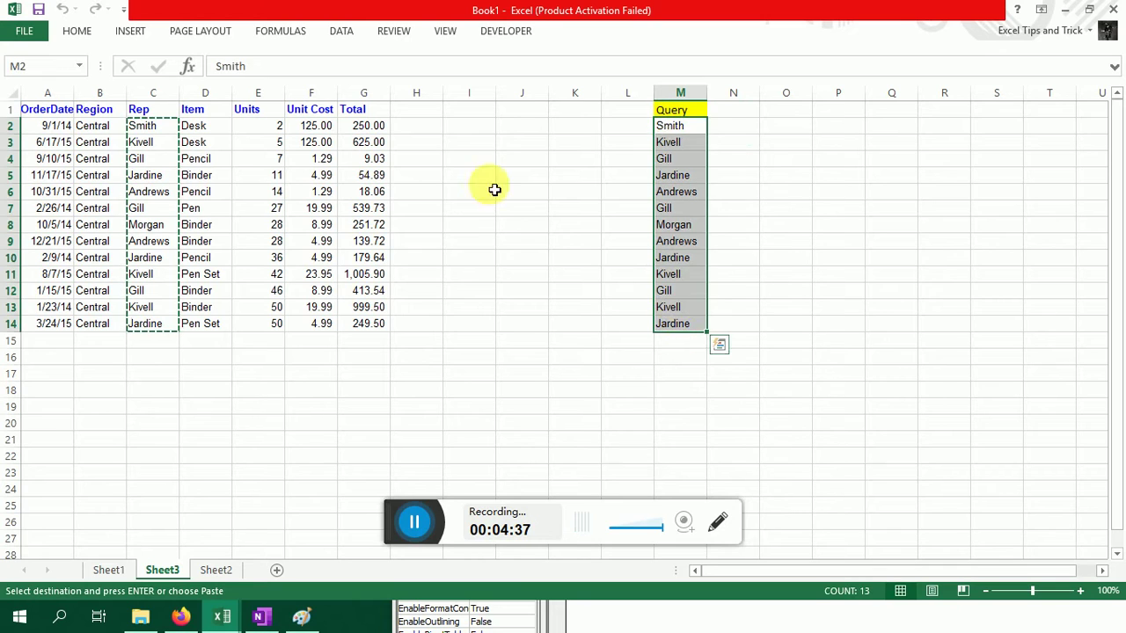
{"action": "left_click", "coordinate": [228, 134]}
{"action": "left_click_drag", "start_coordinate": [228, 133], "coordinate": [225, 326]}
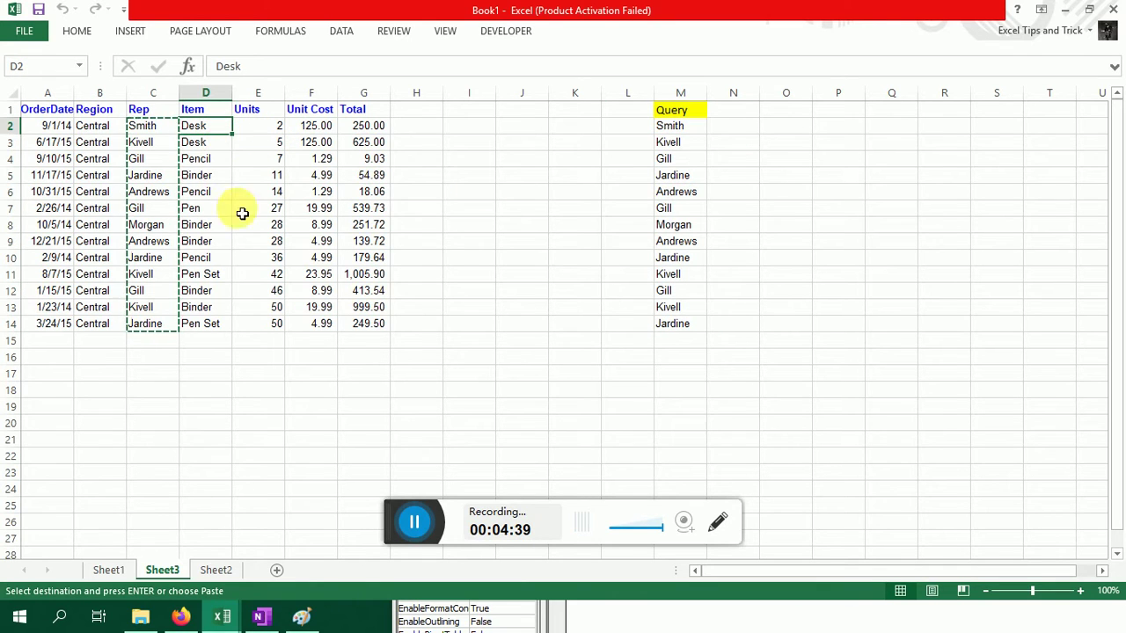
Check the cell below the pasted names, then add blank lines after PasteSpecial
{"action": "key", "text": "alt+F11"}
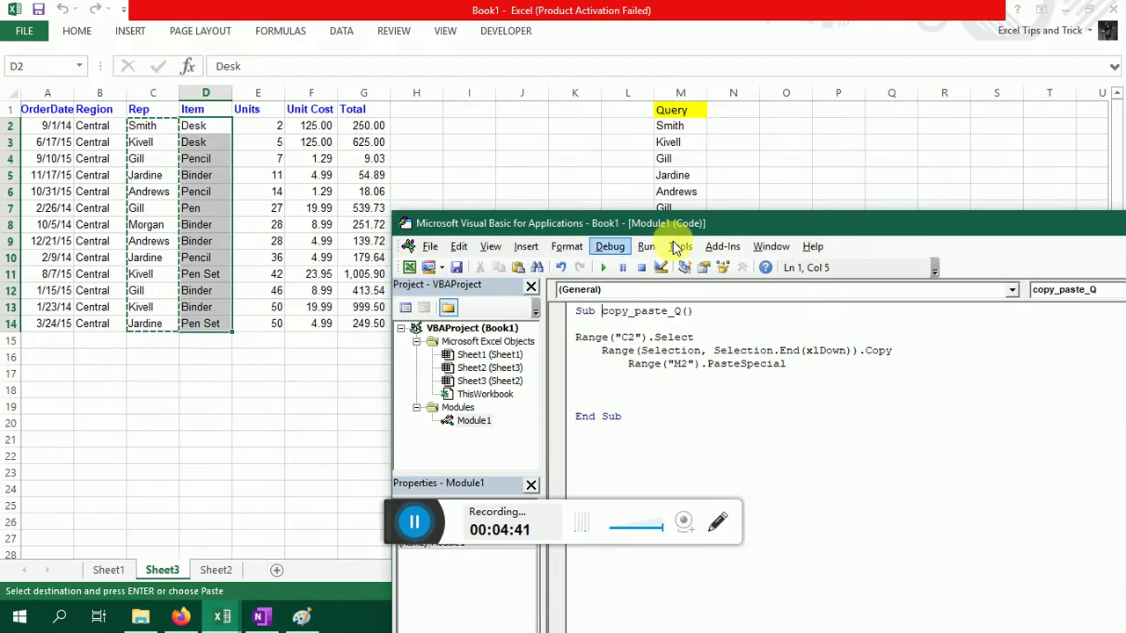
{"action": "left_click", "coordinate": [675, 192]}
{"action": "left_click", "coordinate": [683, 342]}
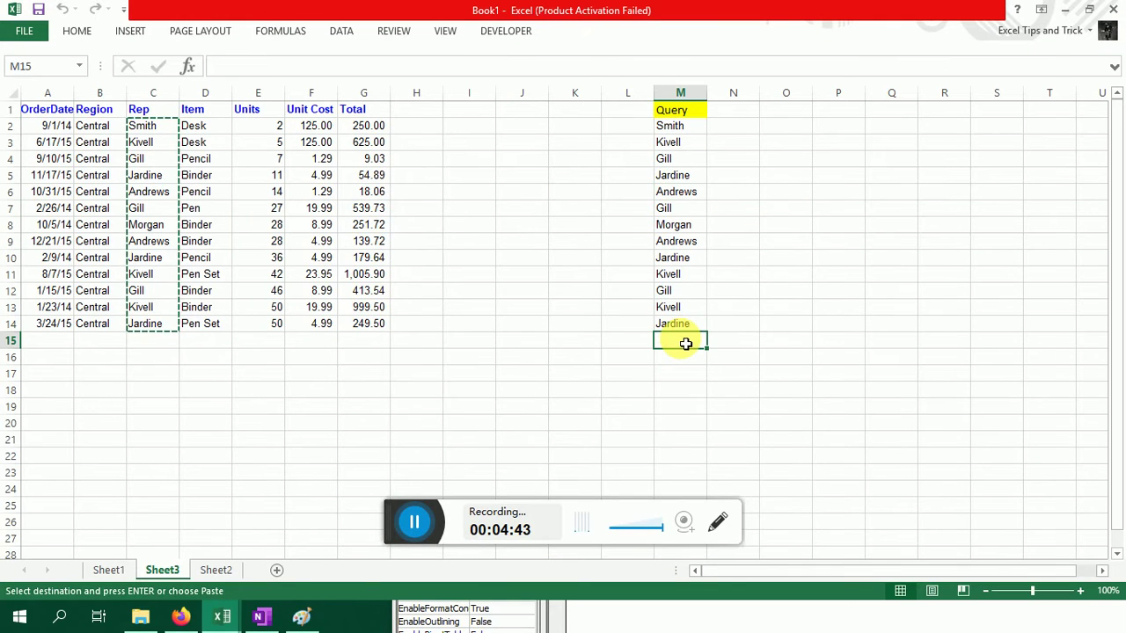
{"action": "key", "text": "alt+F11"}
{"action": "left_click", "coordinate": [824, 378]}
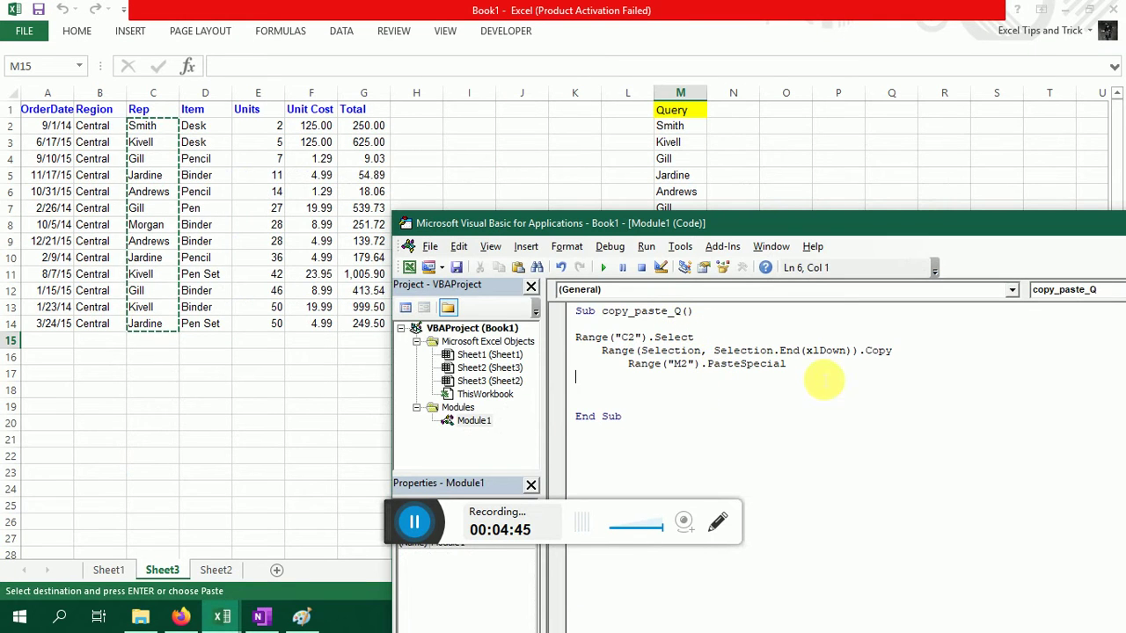
{"action": "left_click", "coordinate": [831, 363]}
{"action": "key", "text": "Return"}
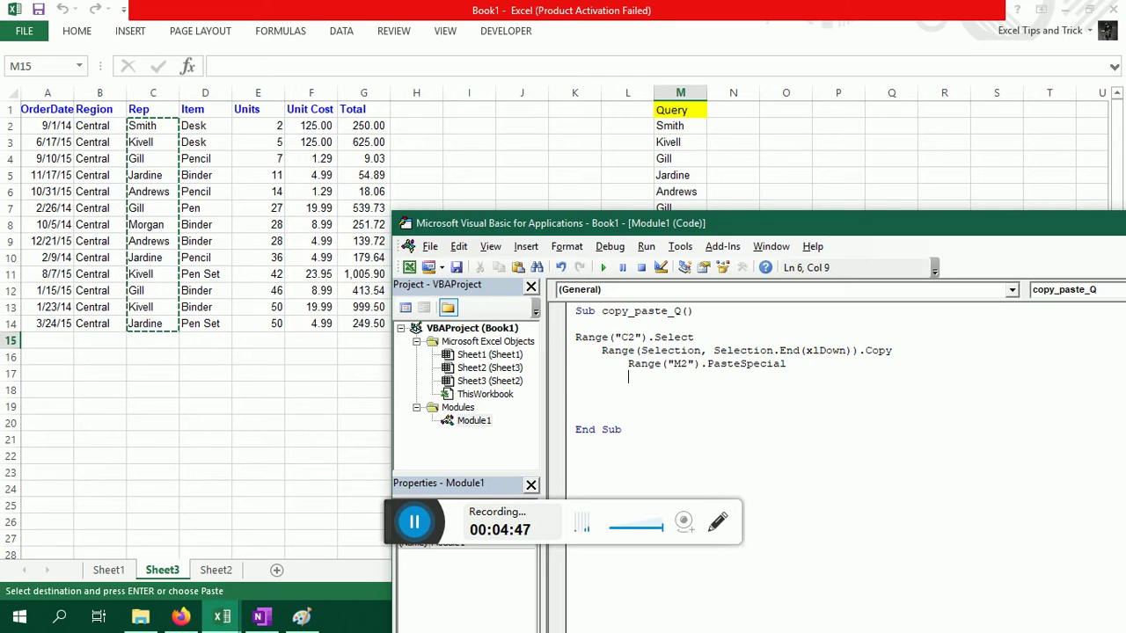
{"action": "key", "text": "Return"}
Add the line Range("D2").Select
{"action": "type", "text": "Ra"}
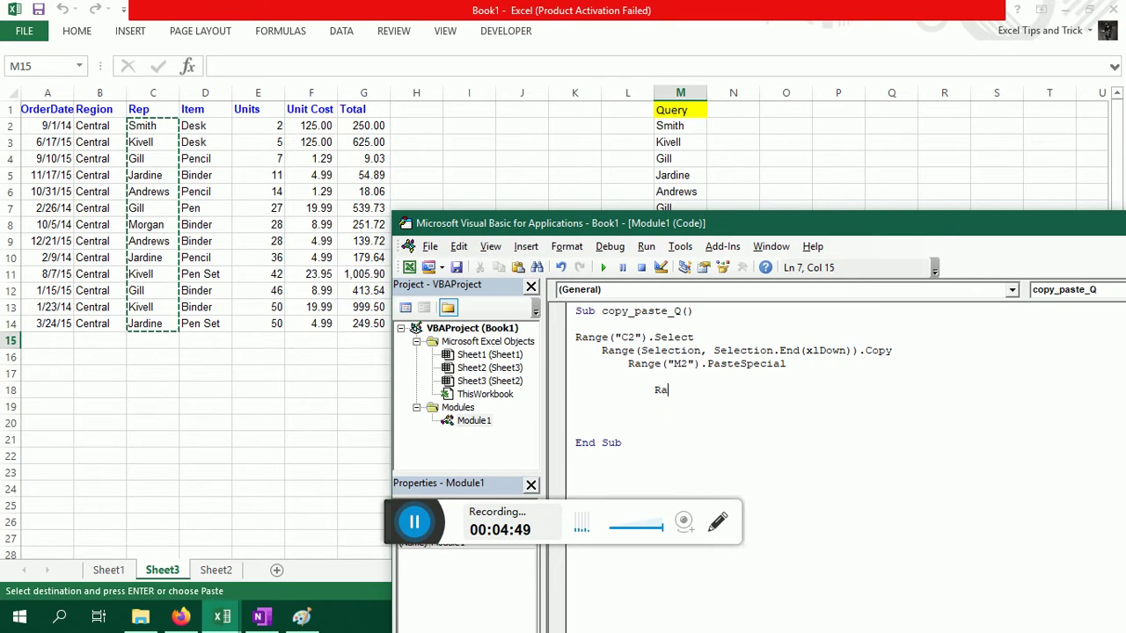
{"action": "type", "text": "nge(\""}
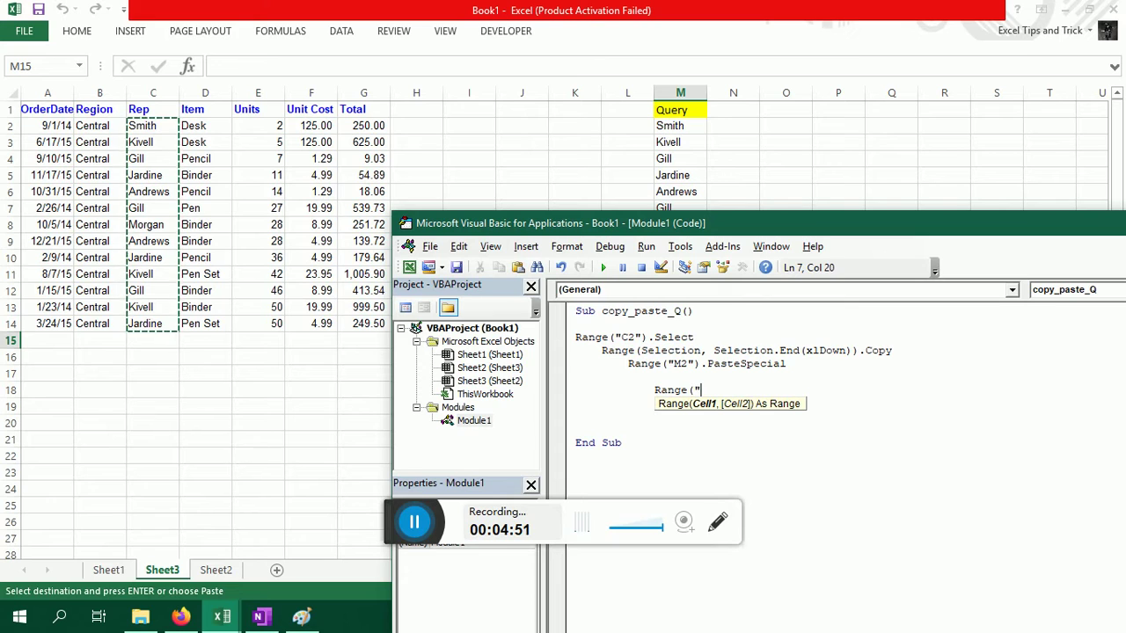
{"action": "type", "text": "D"}
{"action": "key", "text": "BackSpace"}
{"action": "type", "text": "D"}
{"action": "type", "text": "2\")"}
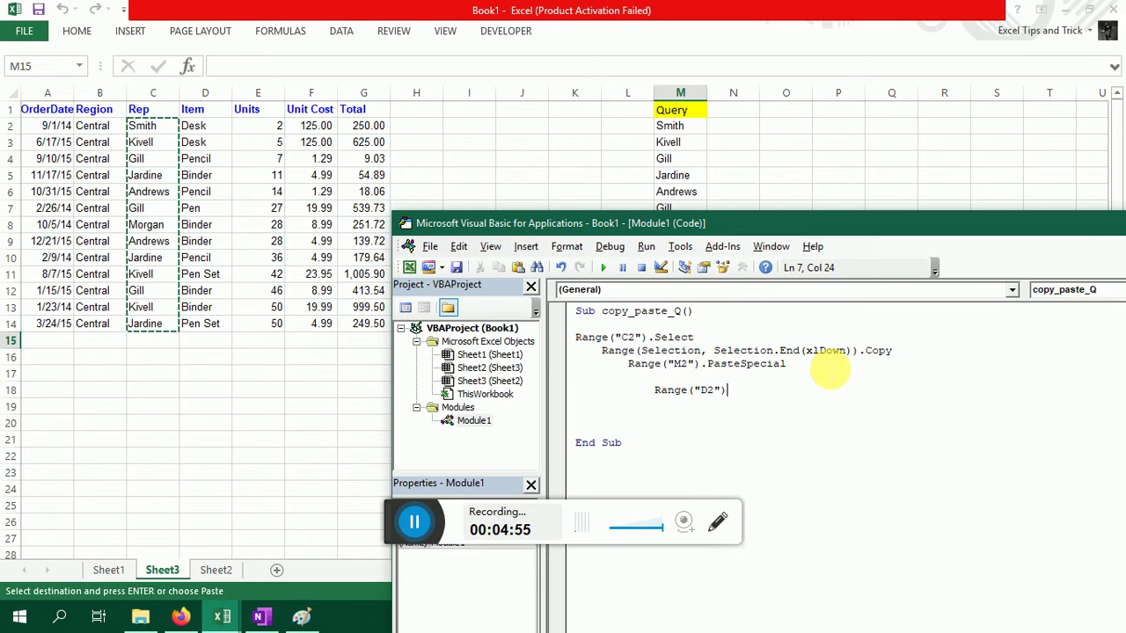
{"action": "type", "text": ".Select"}
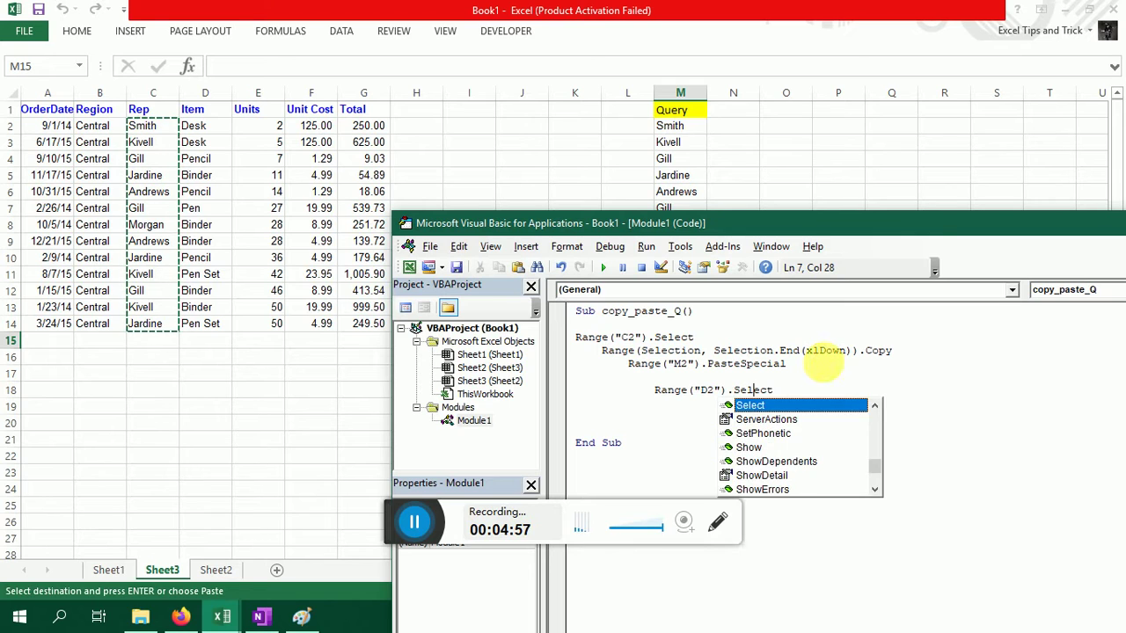
{"action": "key", "text": "Tab"}
{"action": "key", "text": "Return"}
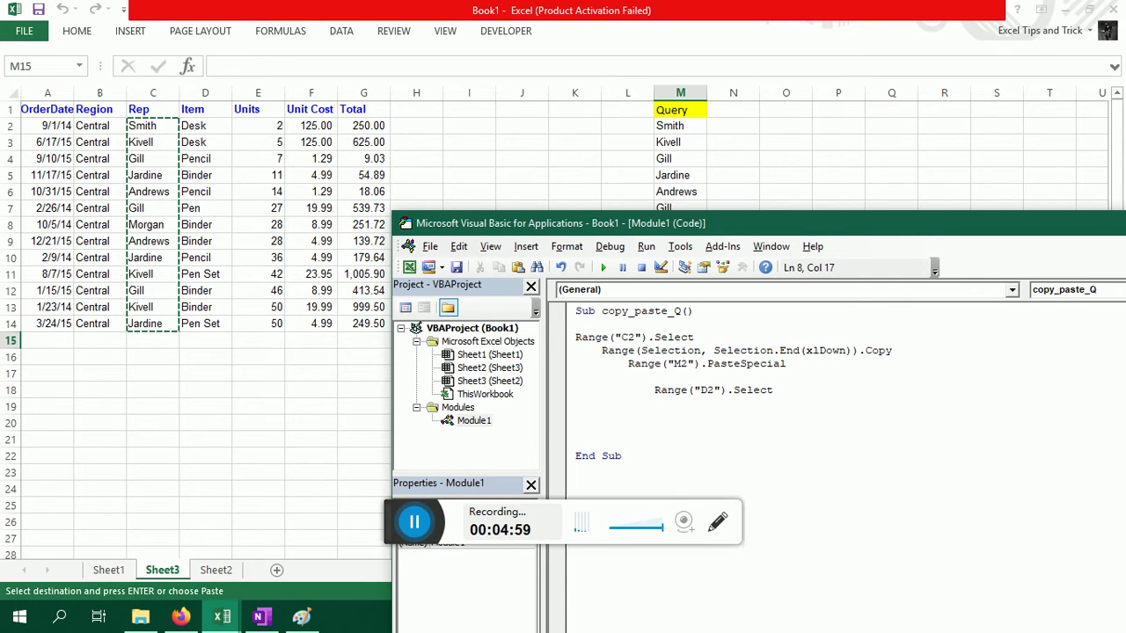
Type Range(Selection, Selection.End(xlDown)) on the next line
{"action": "type", "text": "Range("}
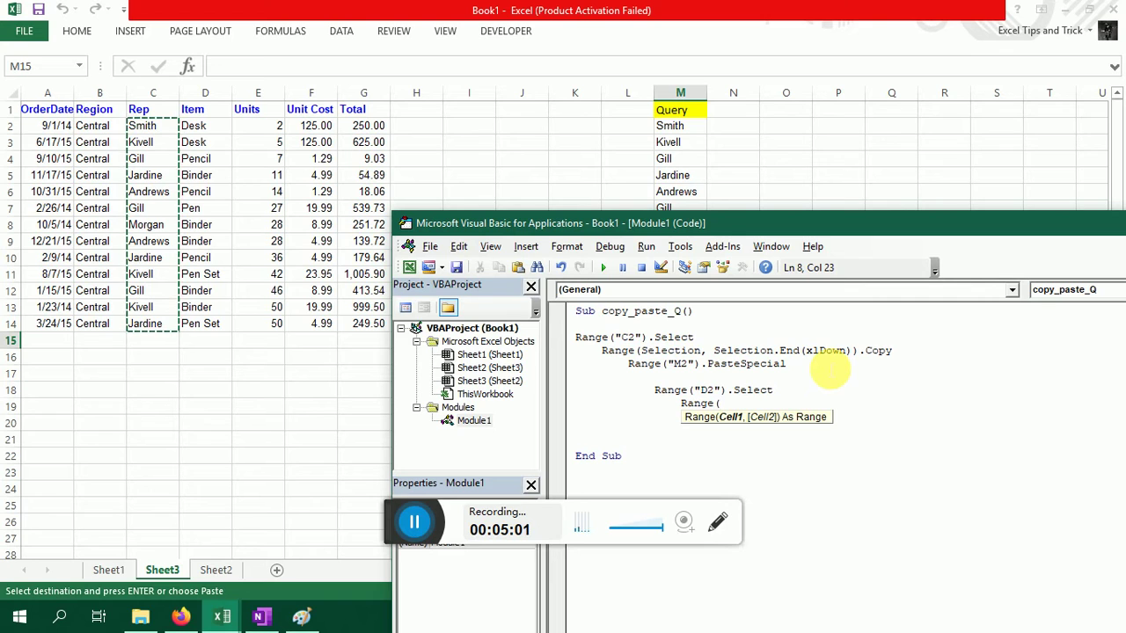
{"action": "type", "text": "se"}
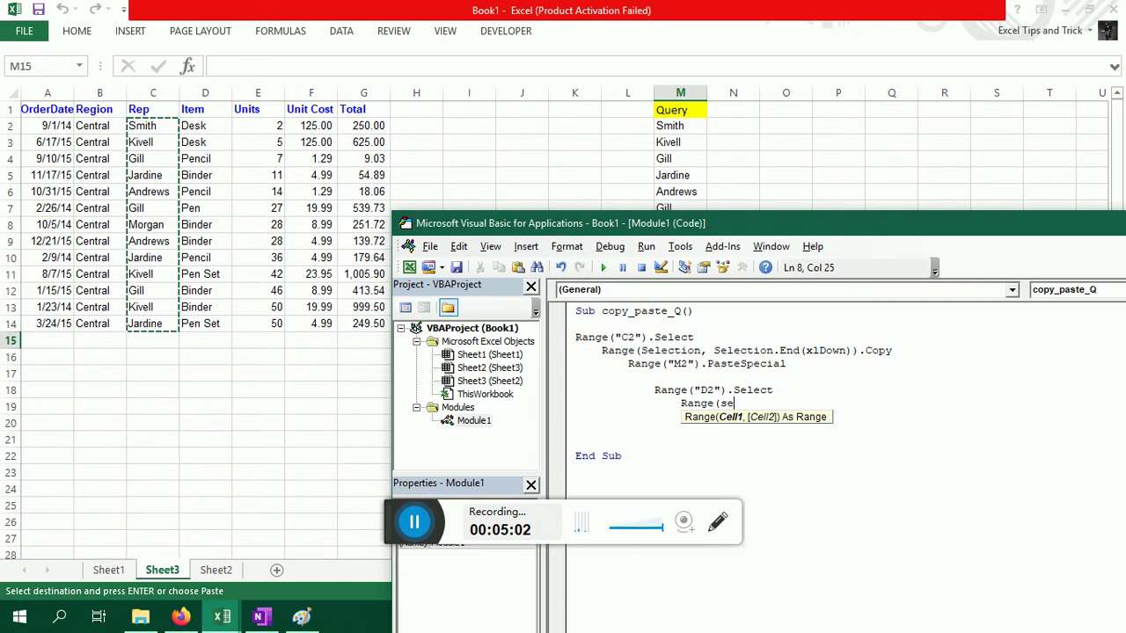
{"action": "type", "text": "lection"}
{"action": "type", "text": ",selec"}
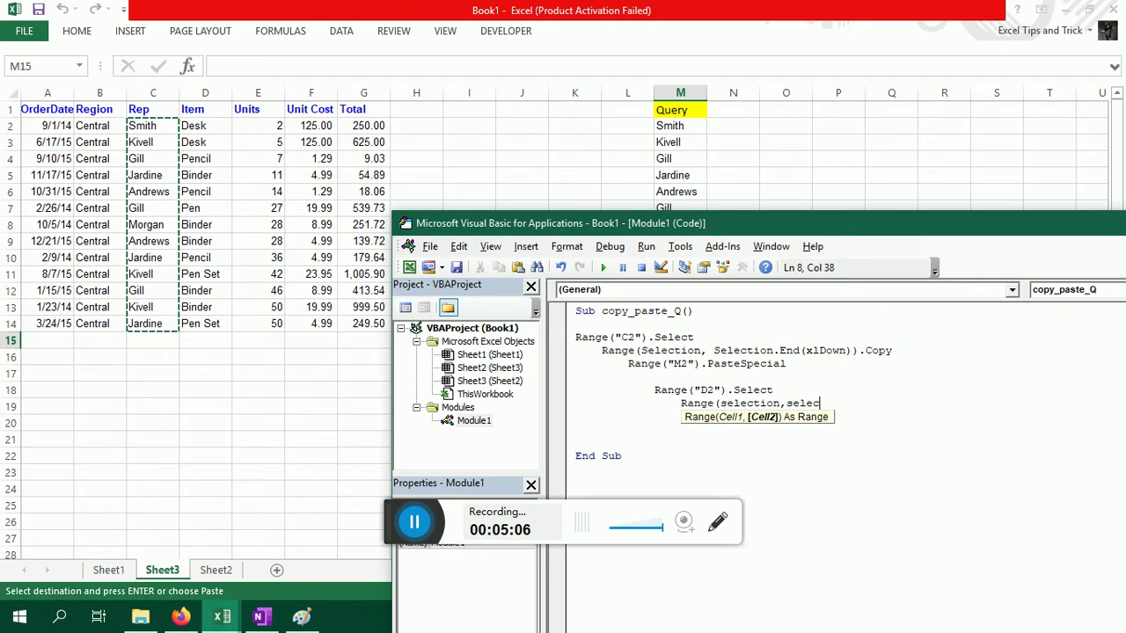
{"action": "type", "text": "tion.e"}
{"action": "type", "text": "nd("}
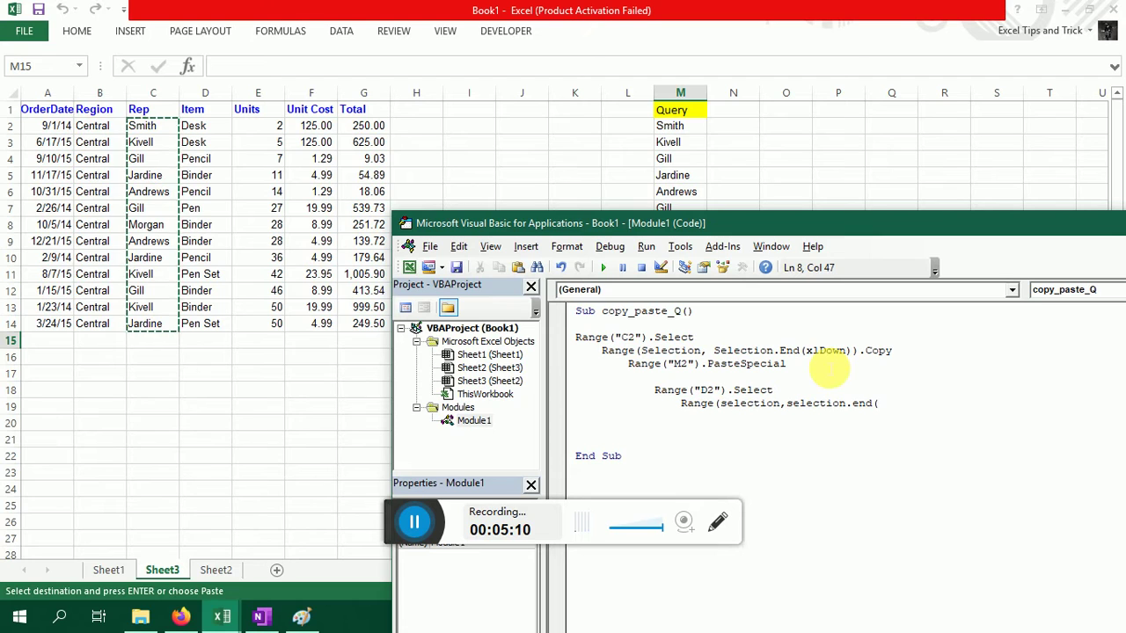
{"action": "type", "text": "s"}
{"action": "key", "text": "BackSpace"}
{"action": "key", "text": "BackSpace"}
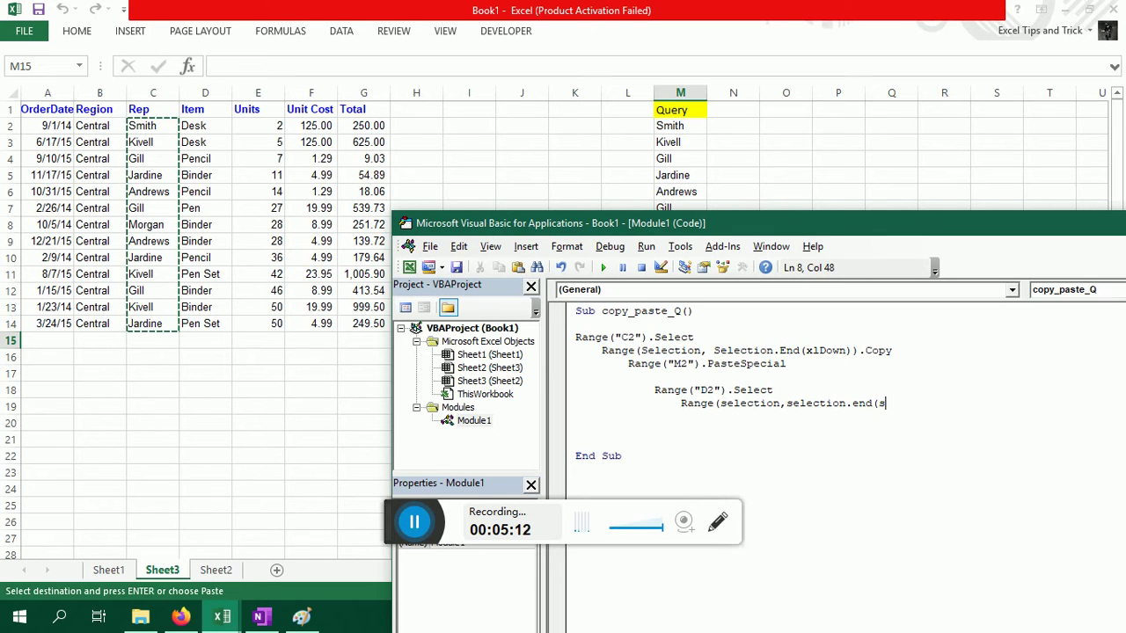
{"action": "type", "text": "xl"}
{"action": "type", "text": "down"}
{"action": "type", "text": "))"}
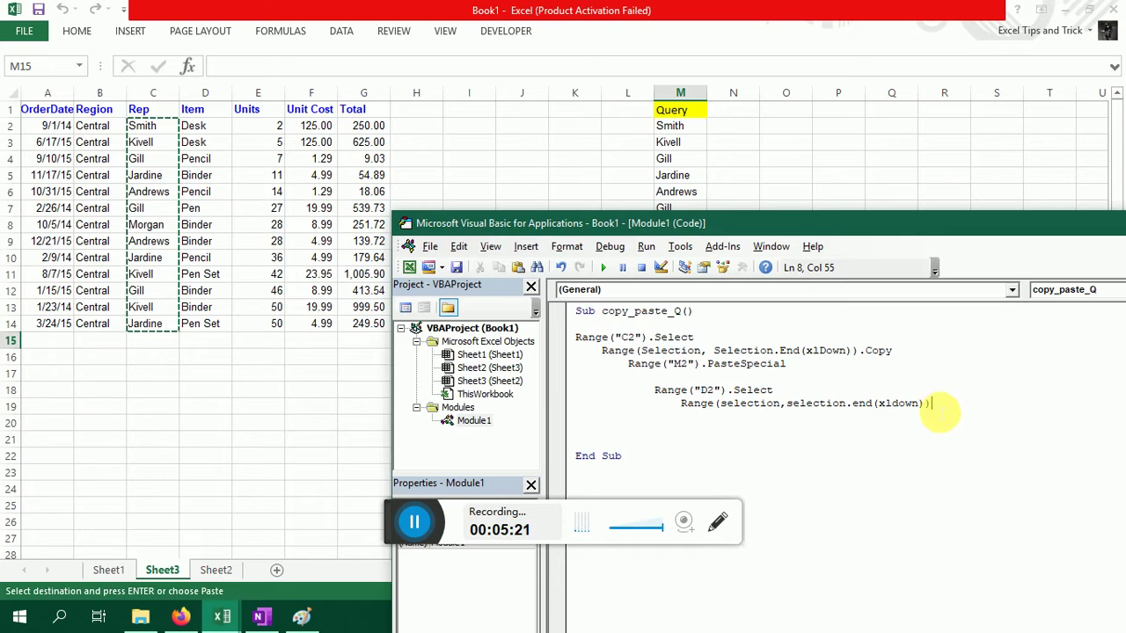
{"action": "left_click", "coordinate": [735, 420]}
{"action": "left_click_drag", "start_coordinate": [734, 420], "coordinate": [682, 407]}
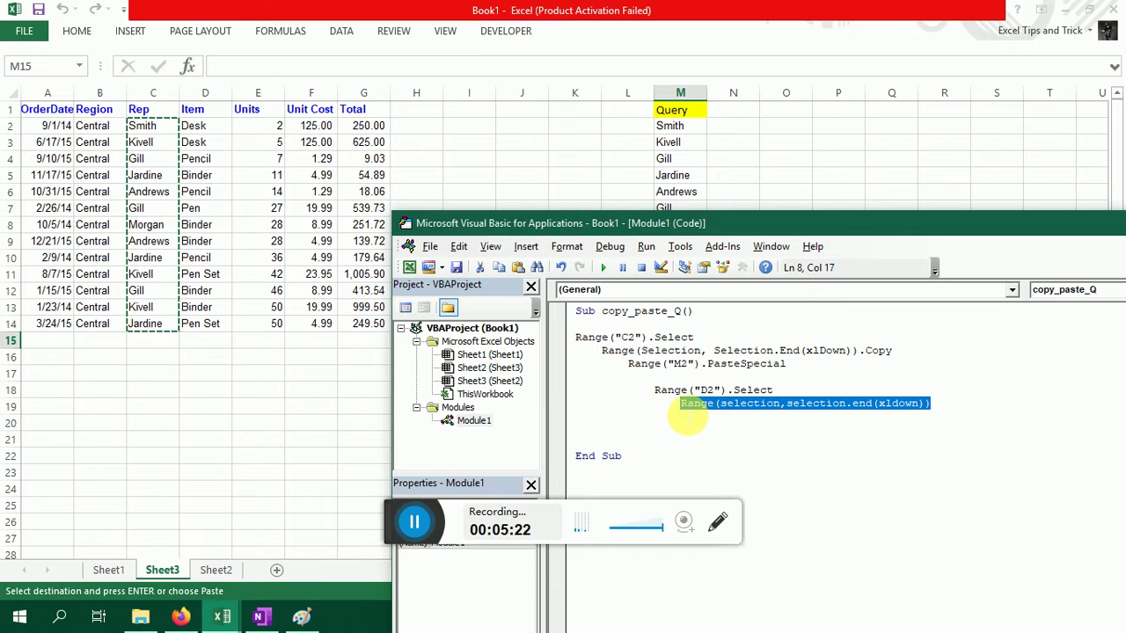
{"action": "left_click", "coordinate": [955, 408]}
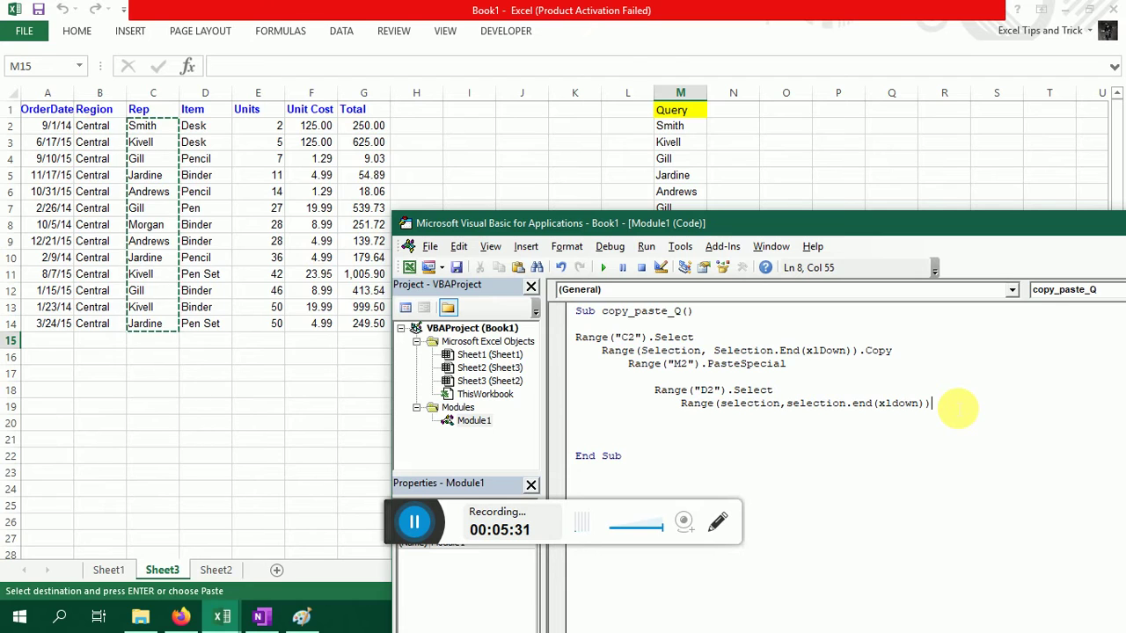
Confirm D2:D14 with Ctrl+Shift+Down and finish the line with .Copy
{"action": "left_click", "coordinate": [205, 125]}
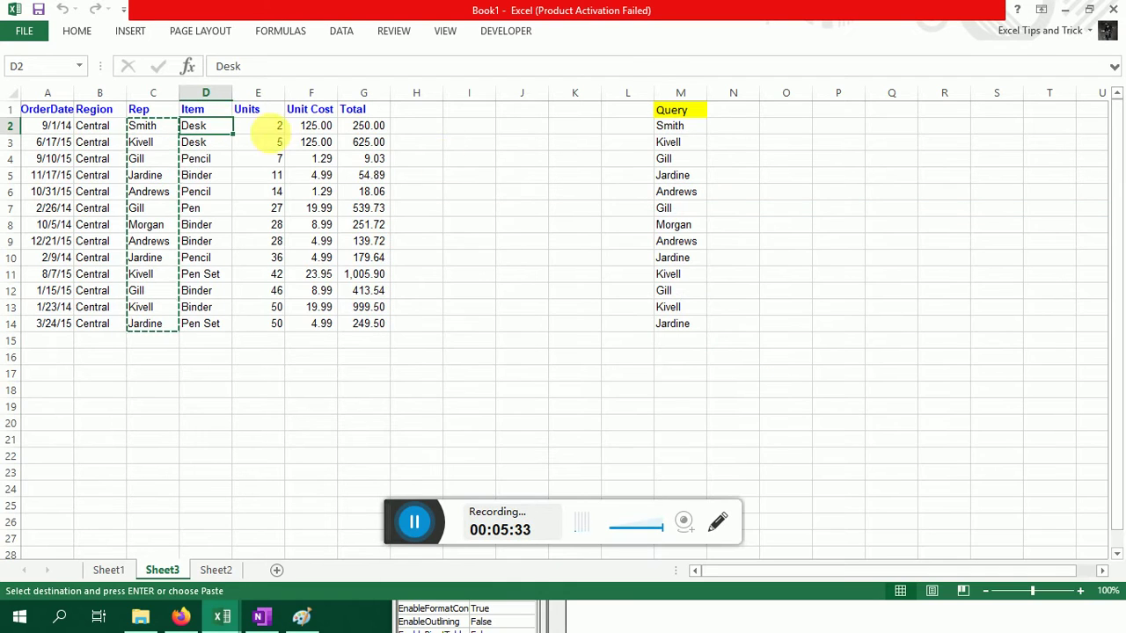
{"action": "key", "text": "ctrl+shift+Down"}
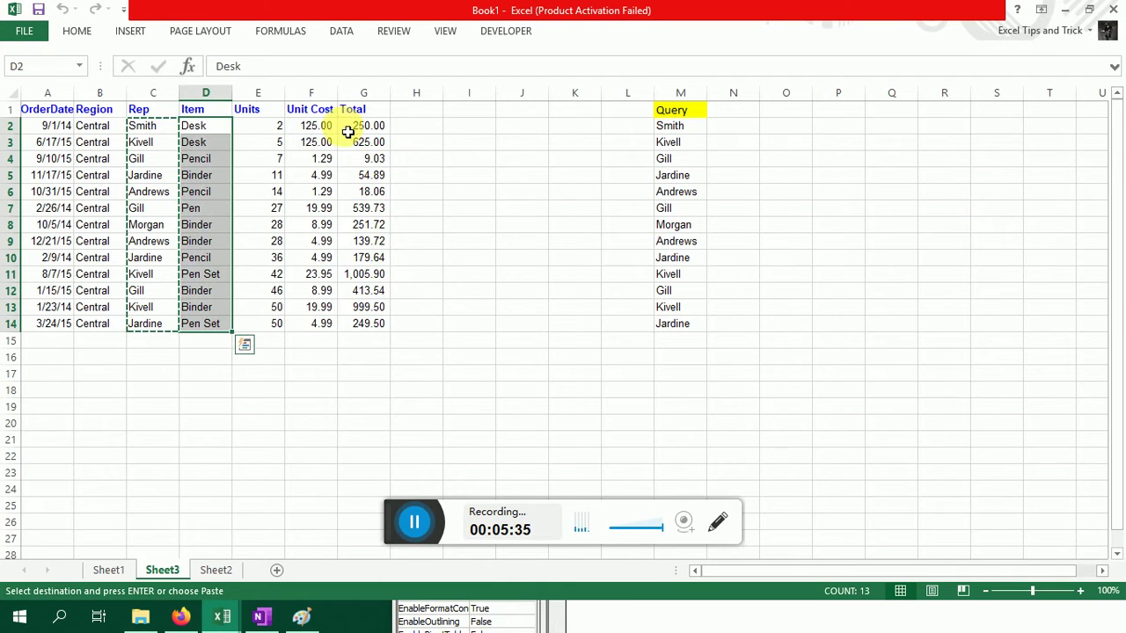
{"action": "key", "text": "alt+Tab"}
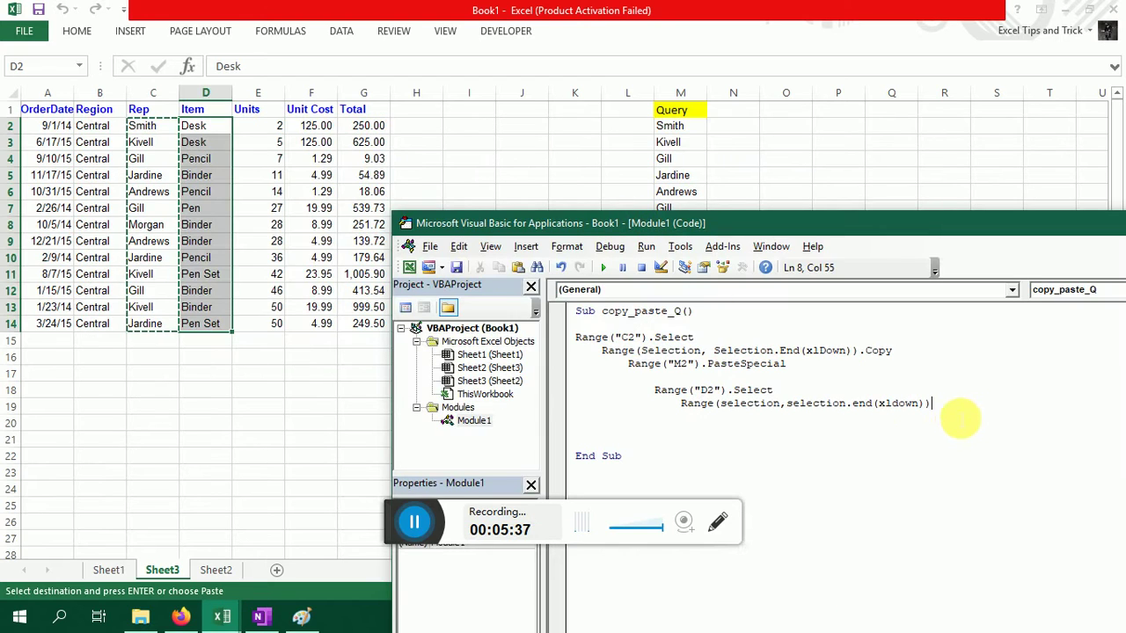
{"action": "type", "text": ".copy"}
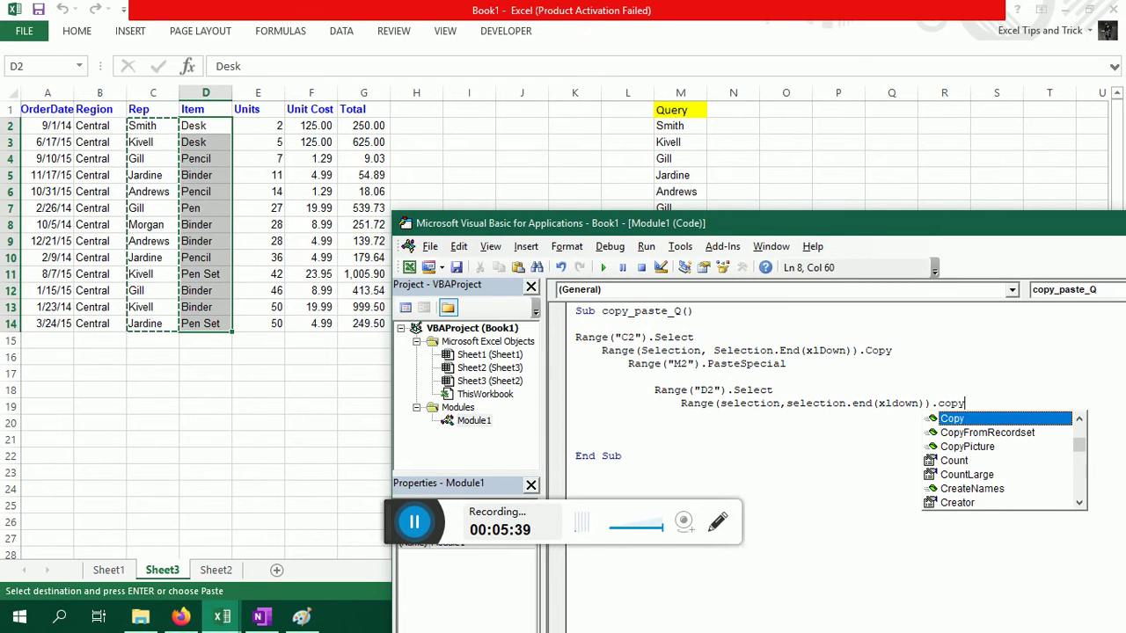
{"action": "key", "text": "Tab"}
{"action": "key", "text": "Return"}
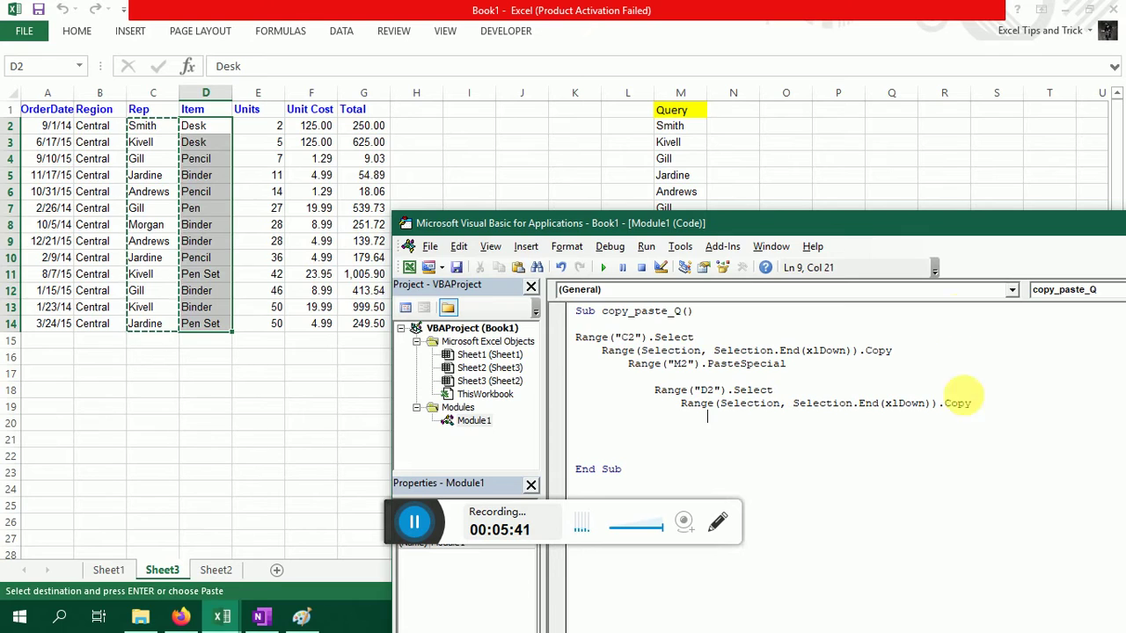
{"action": "left_click", "coordinate": [685, 143]}
Type Range("M2").End(xlDown).Offset(1 on the new line, after checking M15
{"action": "left_click", "coordinate": [674, 340]}
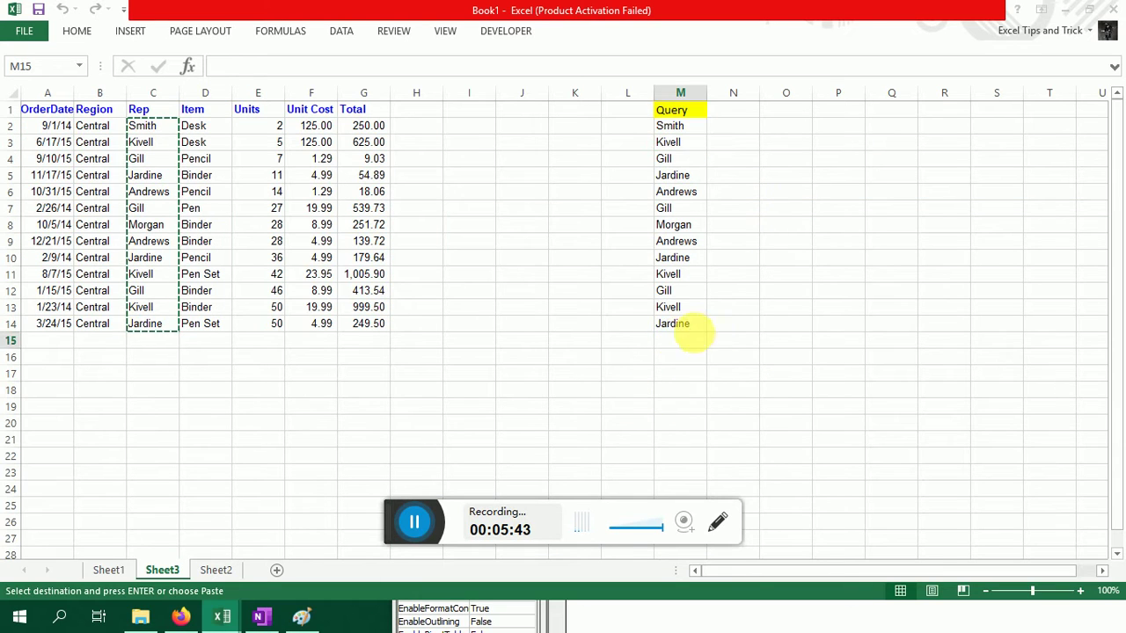
{"action": "key", "text": "alt+F11"}
{"action": "type", "text": "Rang"}
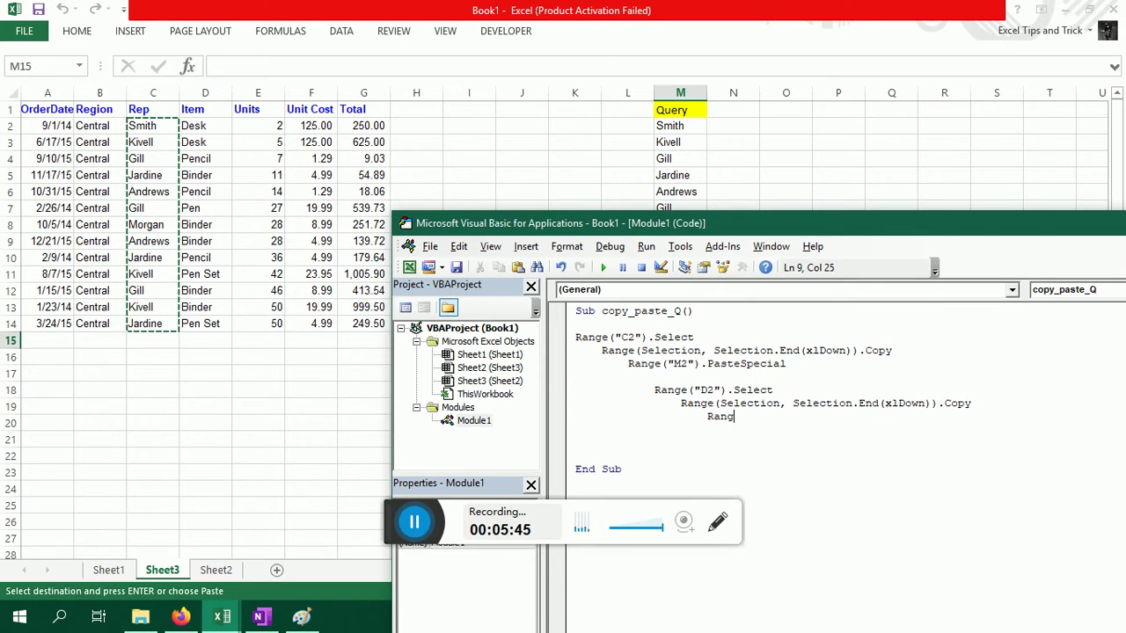
{"action": "type", "text": "e("}
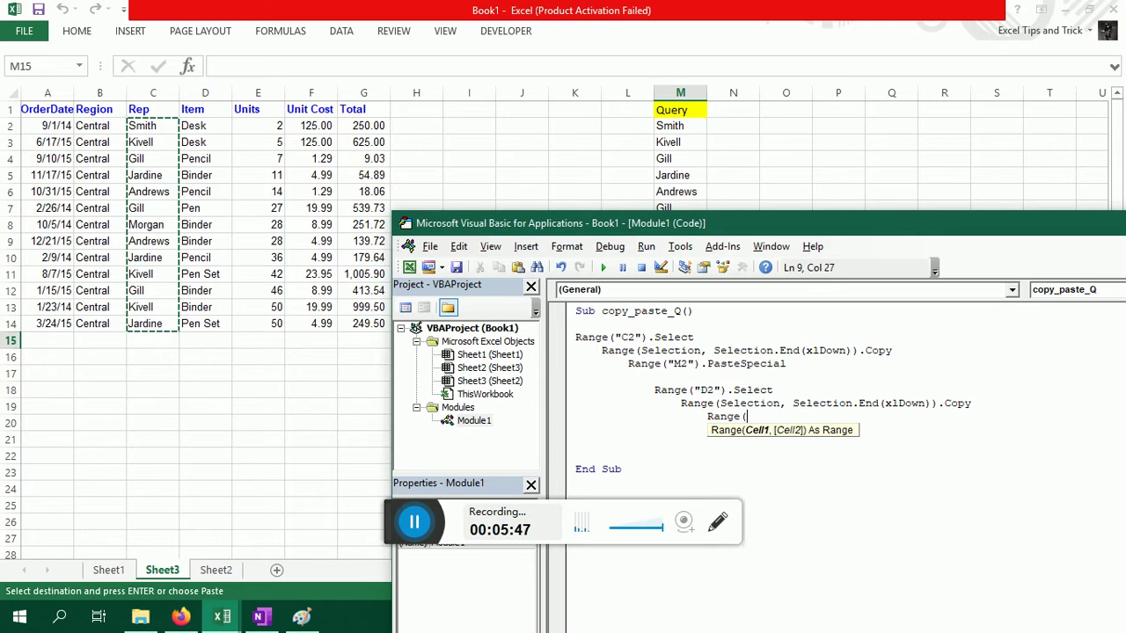
{"action": "type", "text": "\"M"}
{"action": "type", "text": "2\""}
{"action": "type", "text": ")"}
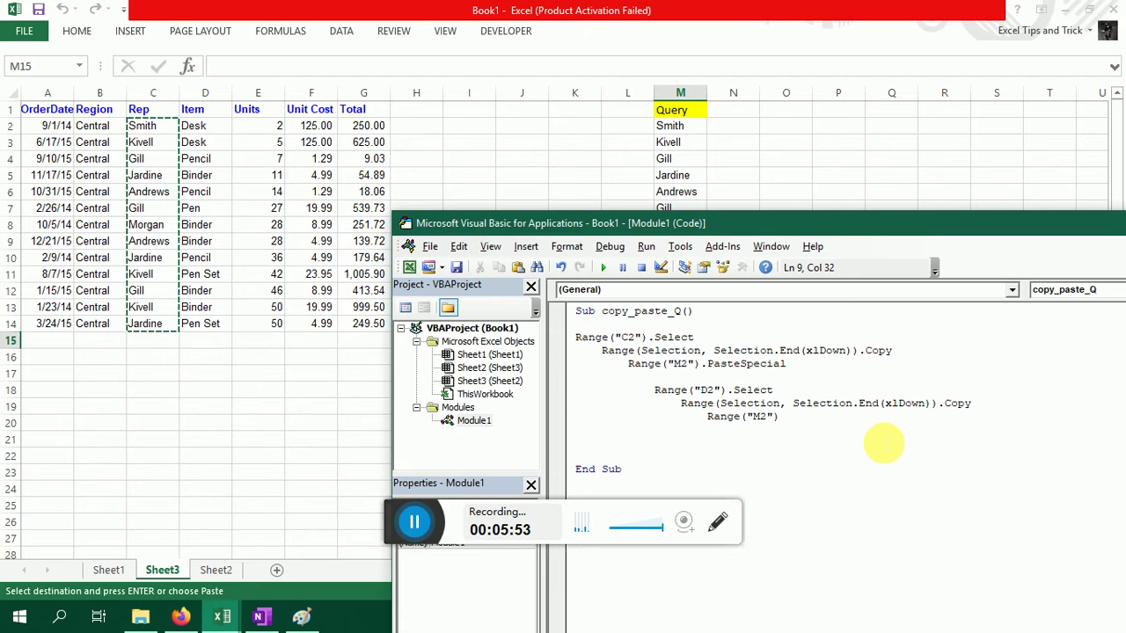
{"action": "type", "text": "."}
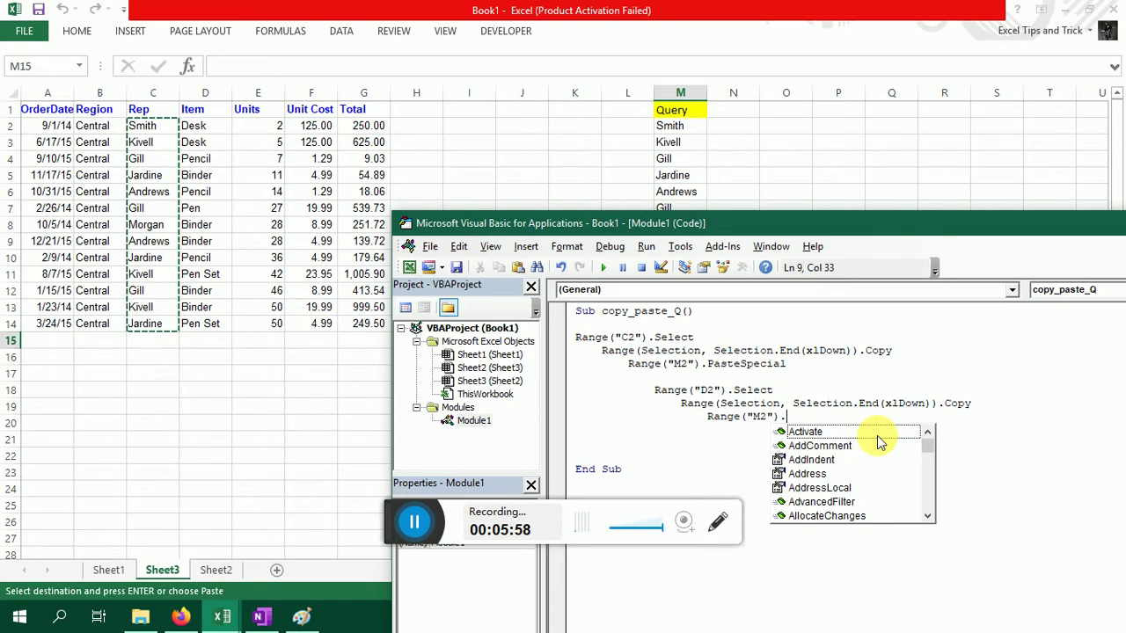
{"action": "type", "text": "e"}
{"action": "key", "text": "Down"}
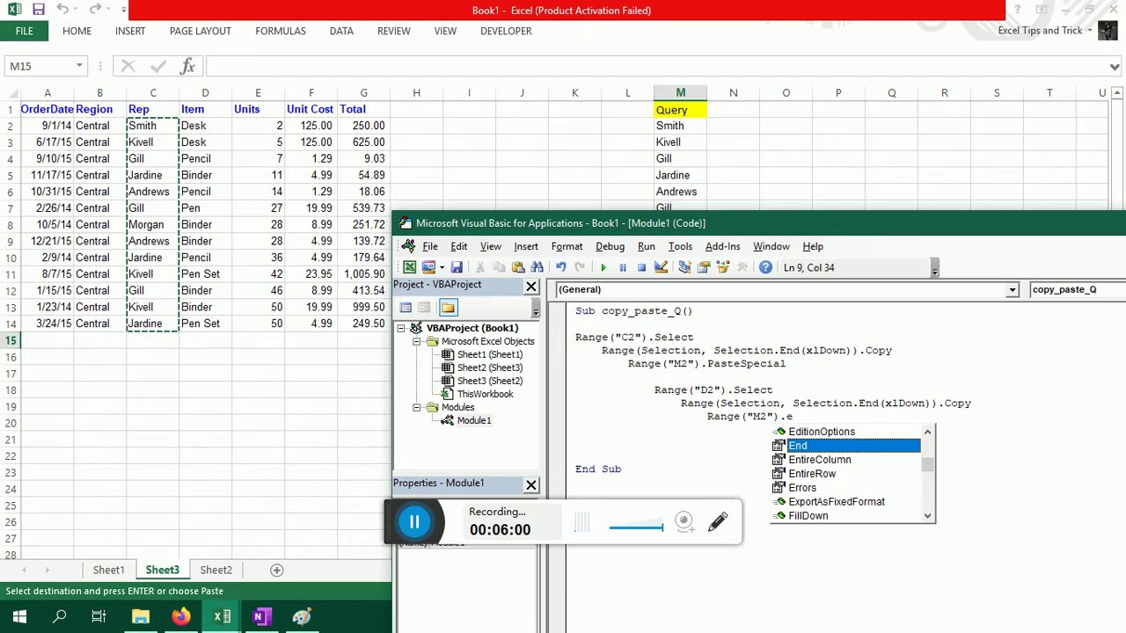
{"action": "double_click", "coordinate": [883, 445]}
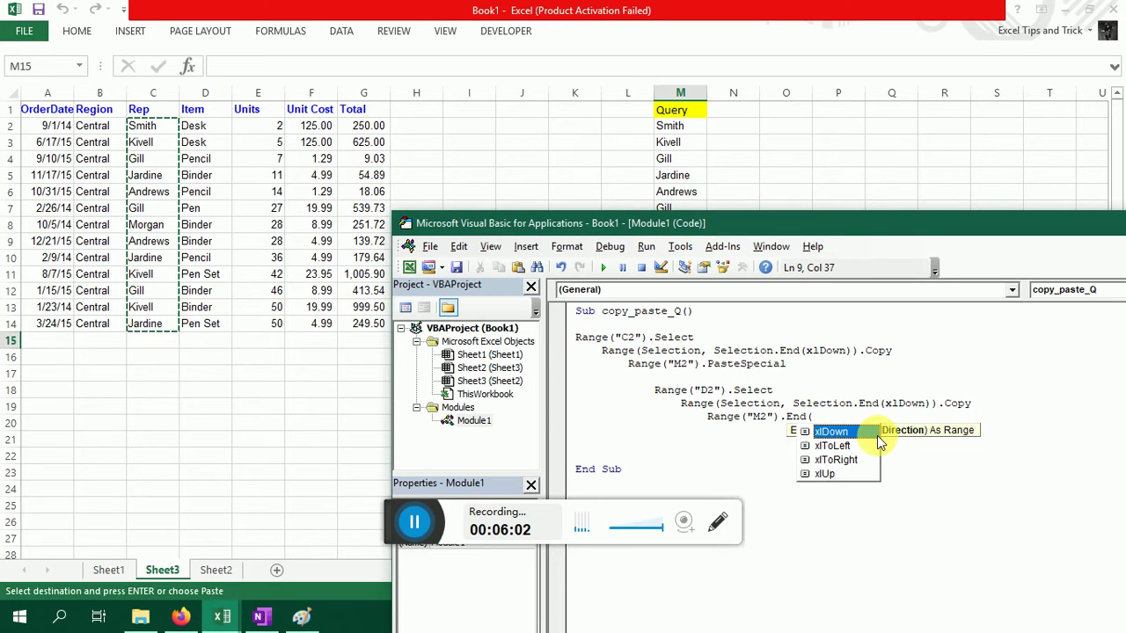
{"action": "type", "text": "(xlDown)"}
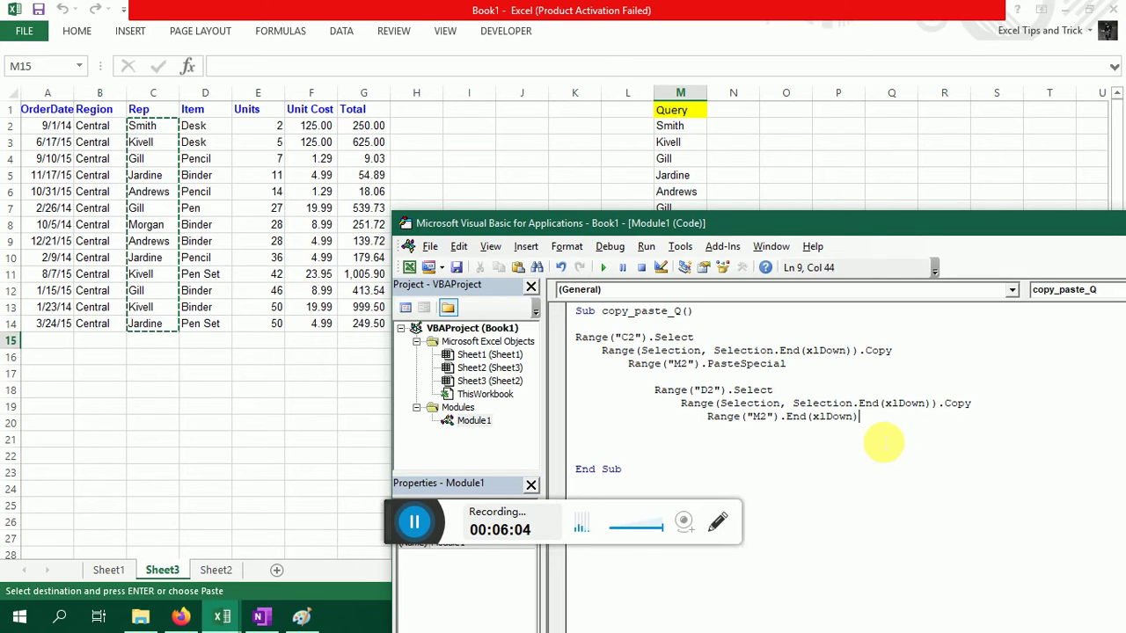
{"action": "type", "text": "."}
{"action": "type", "text": "Offset"}
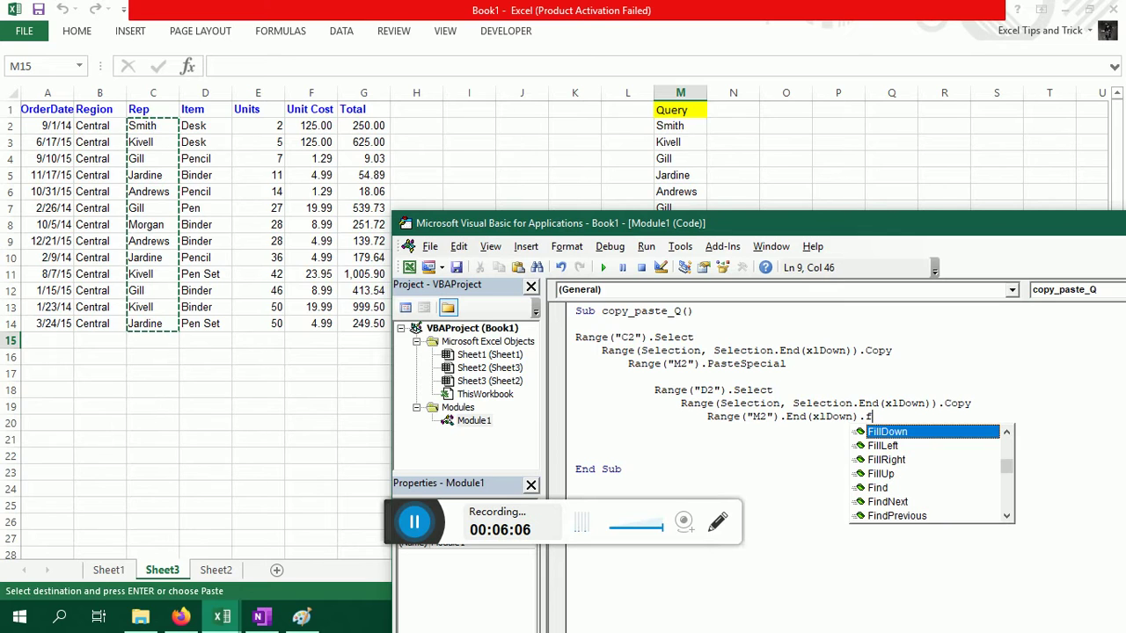
{"action": "type", "text": "("}
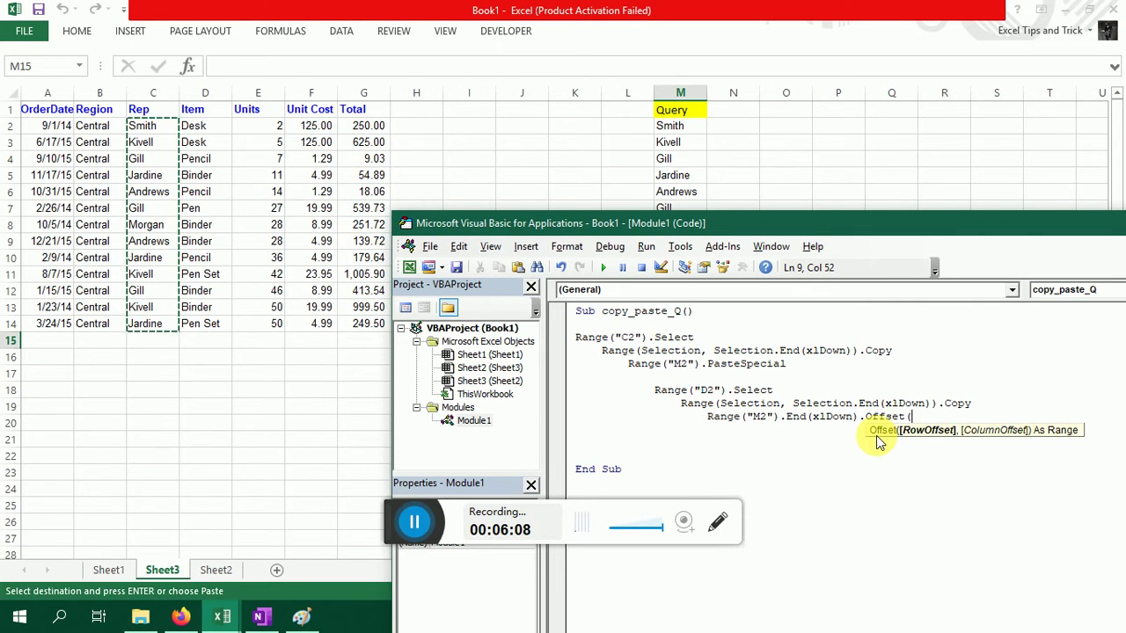
{"action": "key", "text": "alt+F11"}
{"action": "key", "text": "alt+F11"}
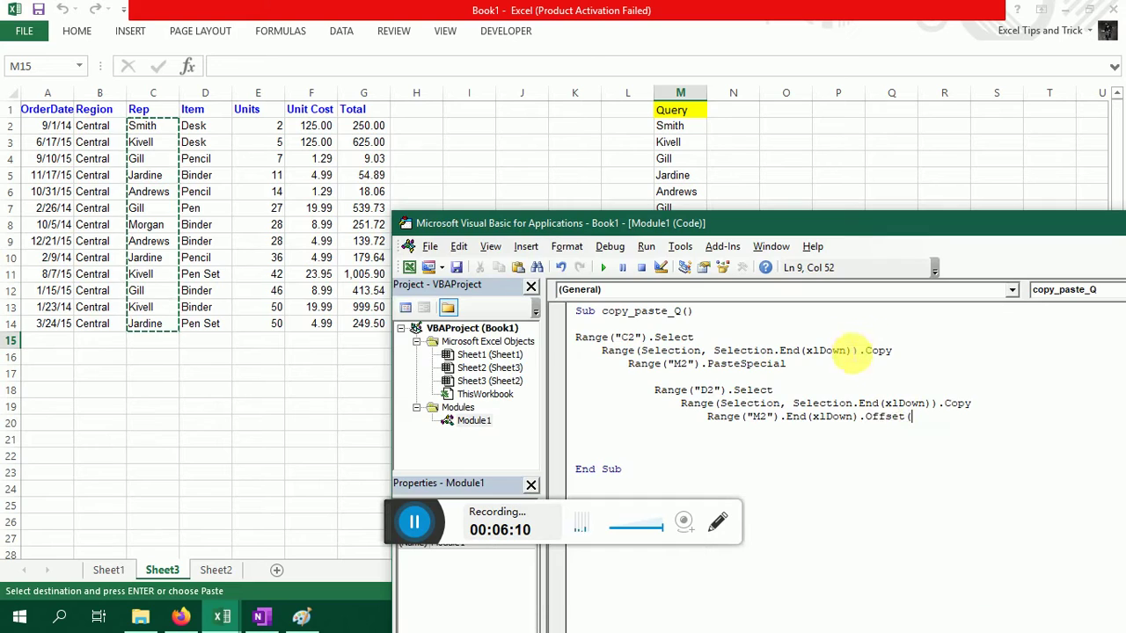
{"action": "type", "text": "("}
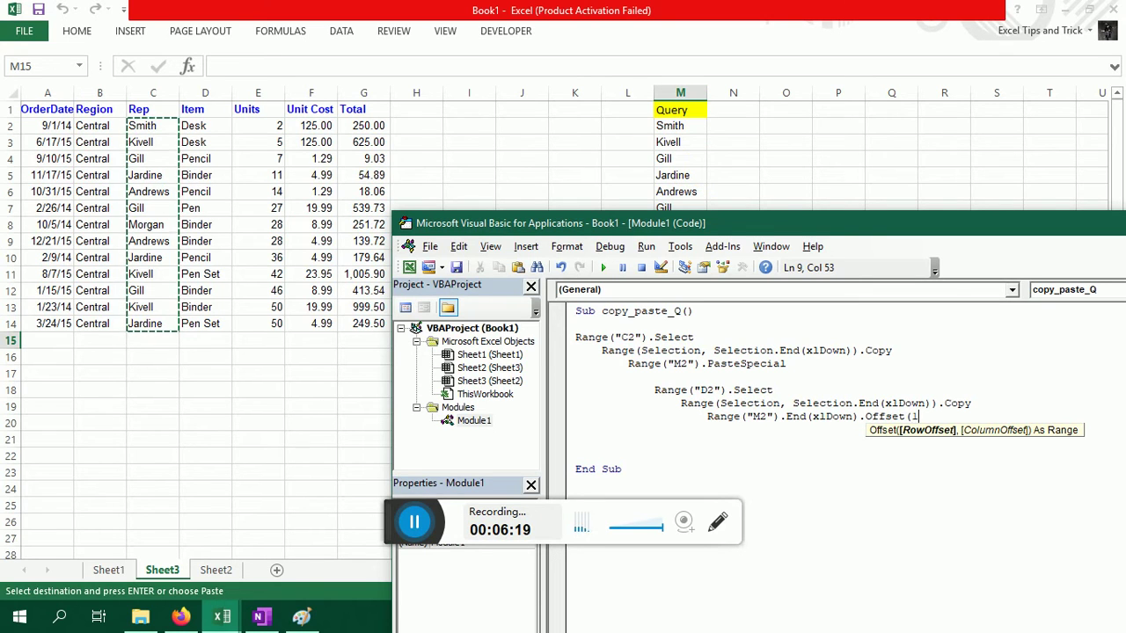
{"action": "type", "text": "1"}
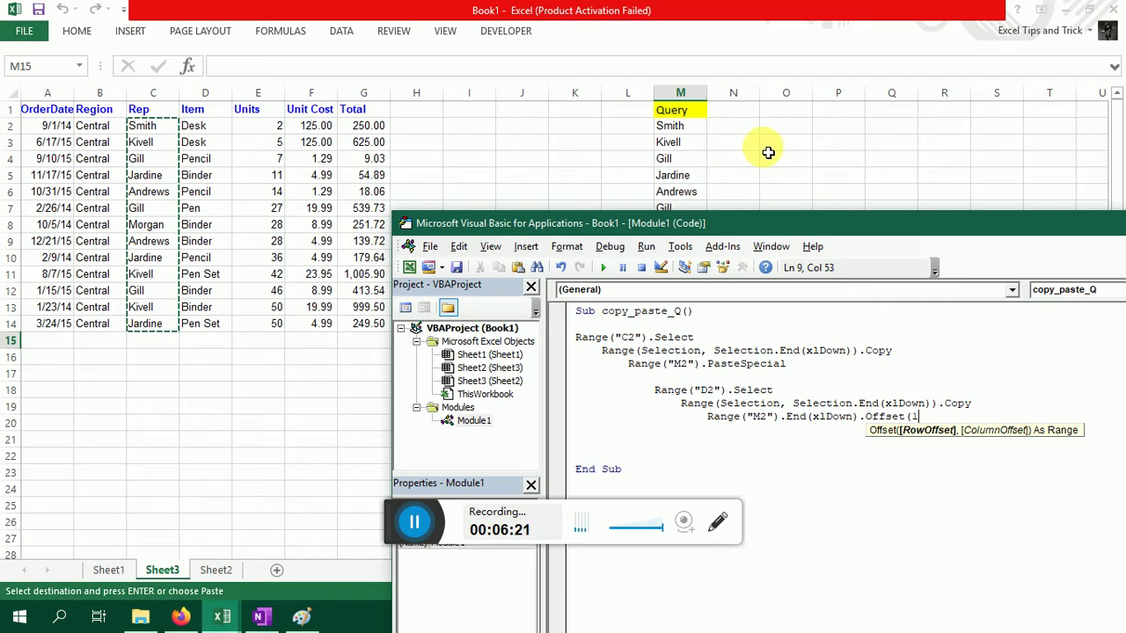
Confirm M15 is the first empty cell below the names and finish with ,0).PasteSpecial
{"action": "left_click", "coordinate": [691, 112]}
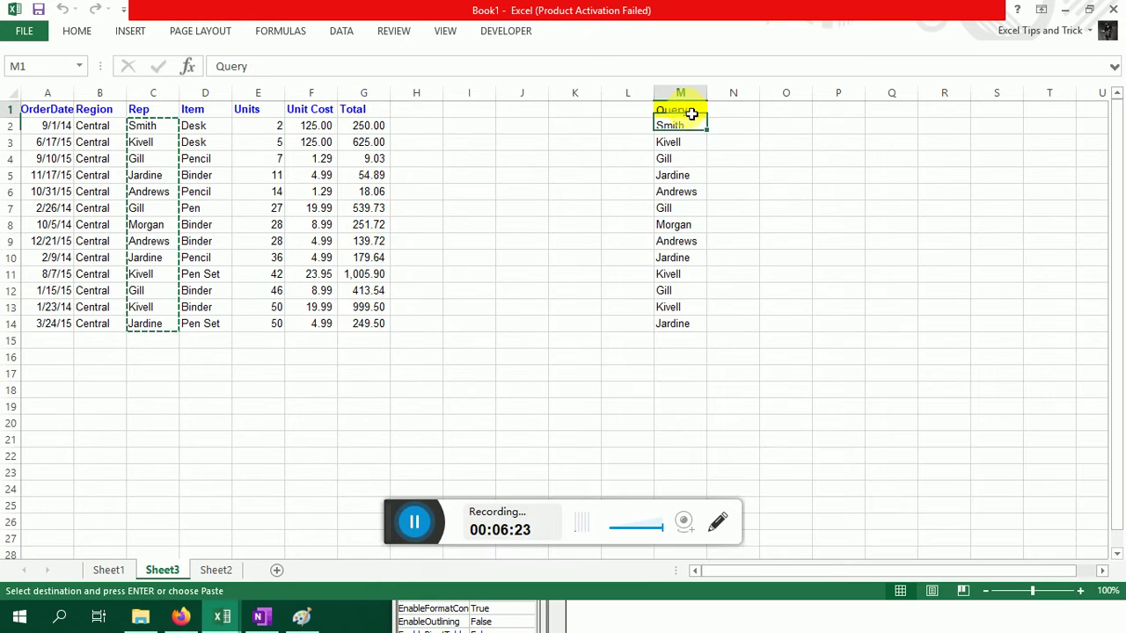
{"action": "key", "text": "ctrl+shift+Down"}
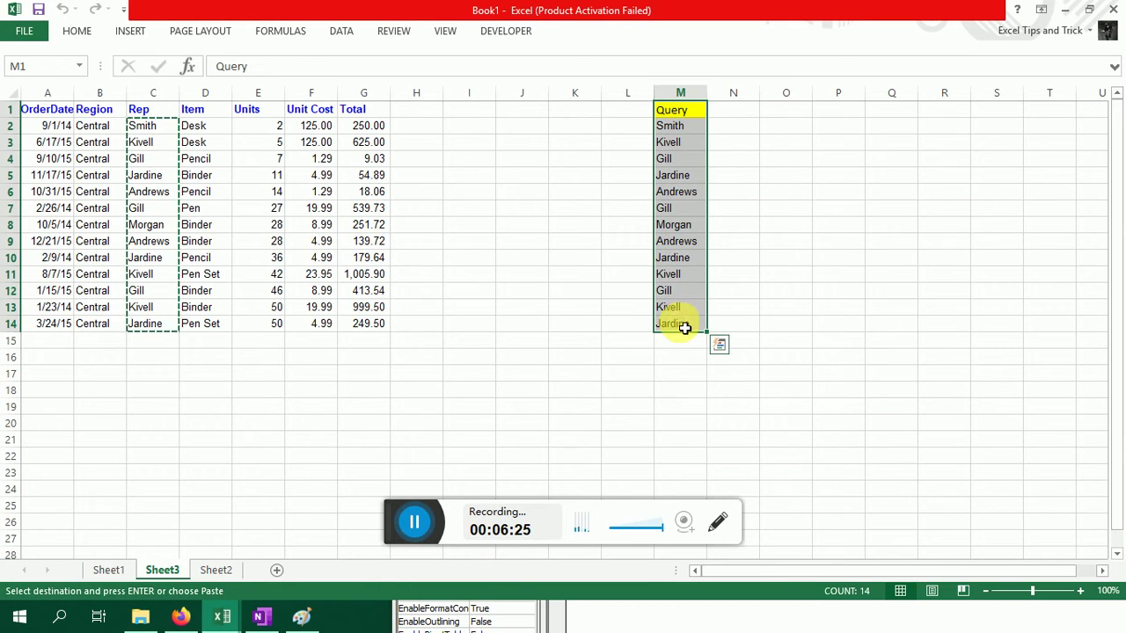
{"action": "left_click", "coordinate": [682, 345]}
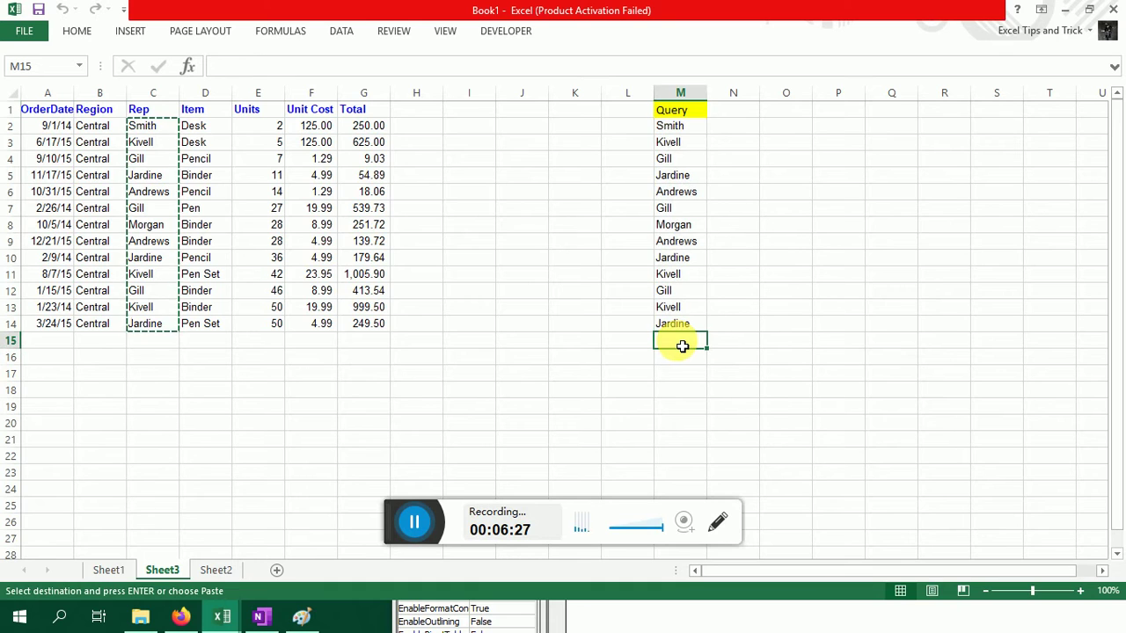
{"action": "key", "text": "alt+F11"}
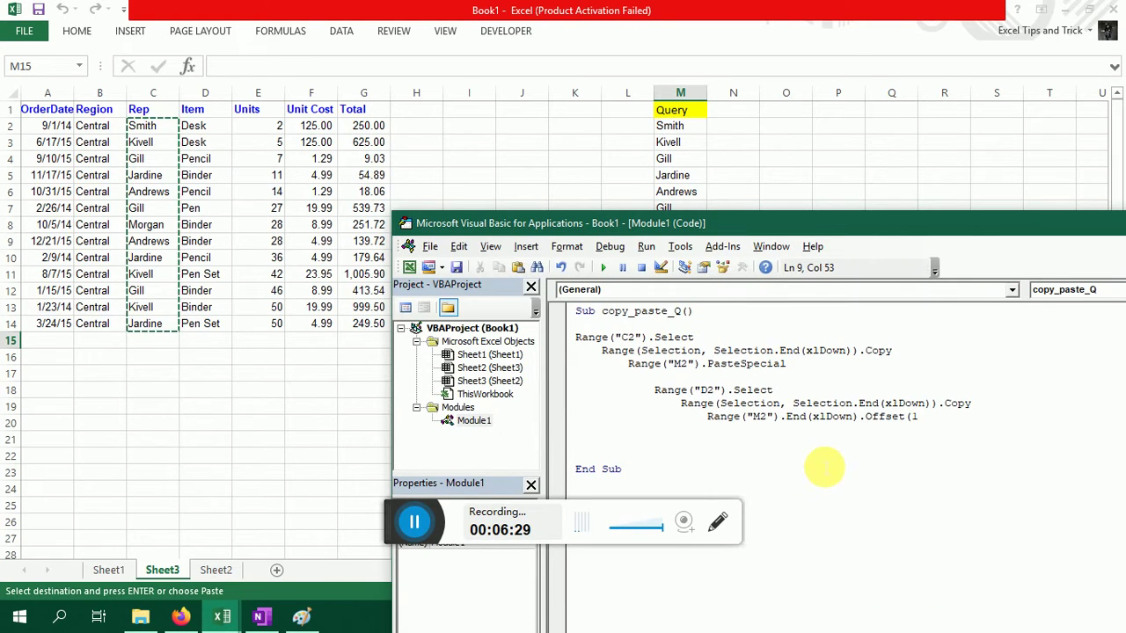
{"action": "type", "text": ","}
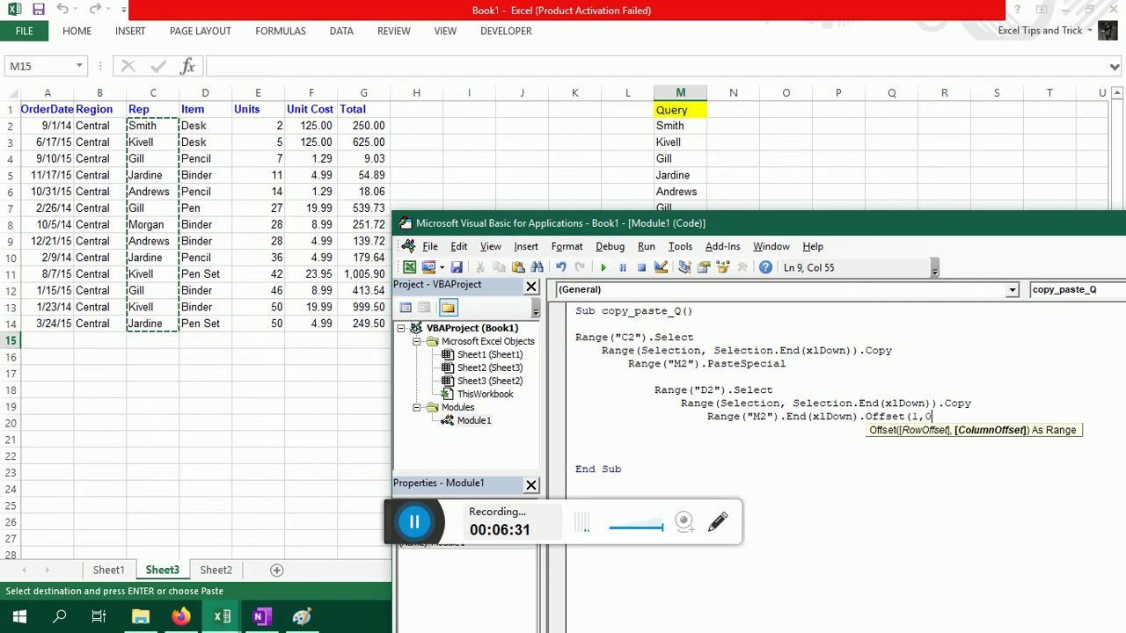
{"action": "type", "text": "0)."}
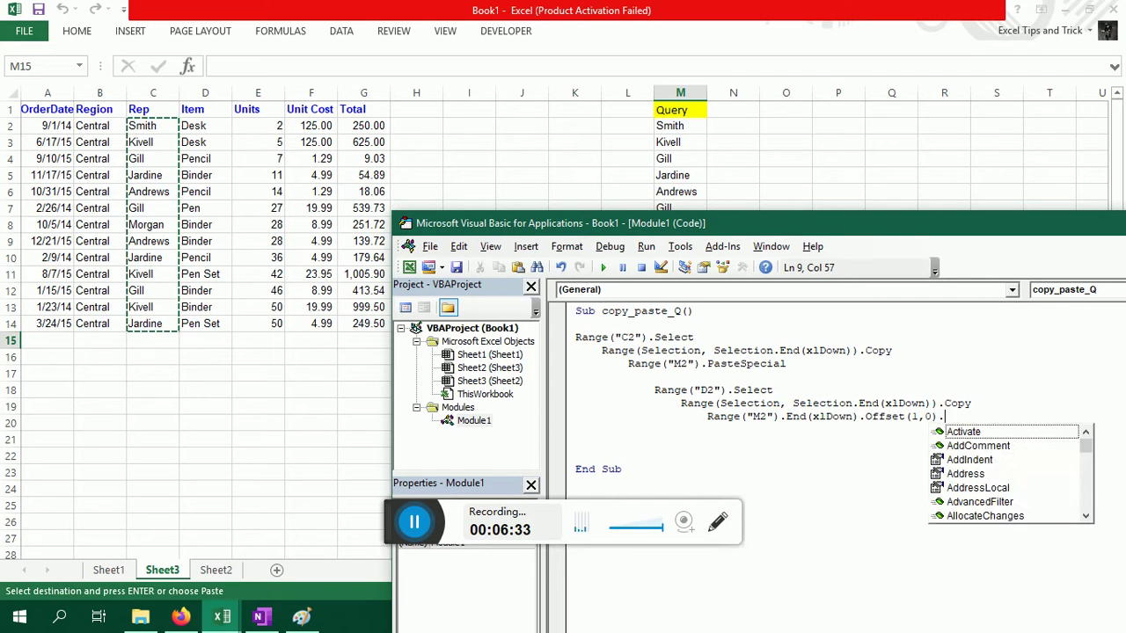
{"action": "type", "text": "pas"}
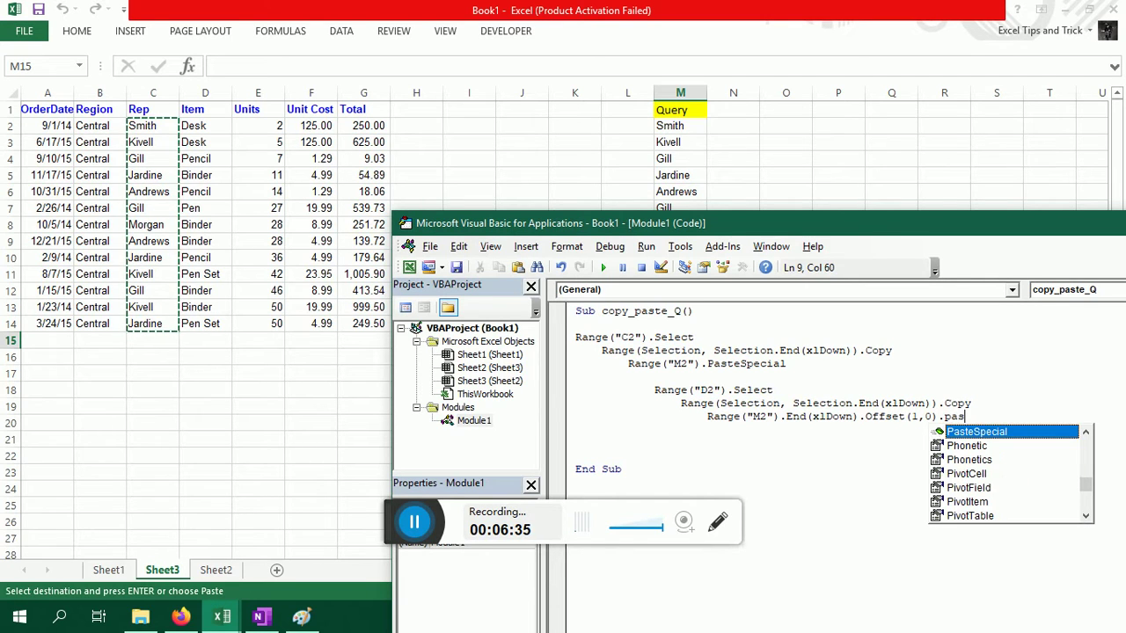
{"action": "key", "text": "Down"}
{"action": "key", "text": "Up"}
{"action": "key", "text": "Tab"}
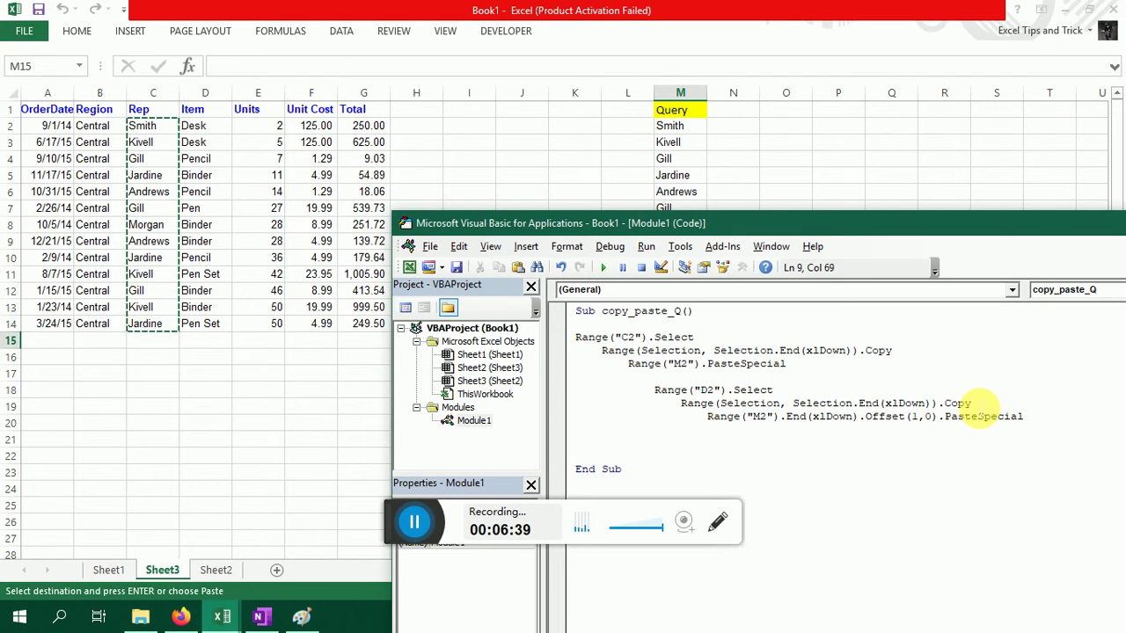
Clear the pasted names from M2:M14 under the Query header
{"action": "key", "text": "alt+F11"}
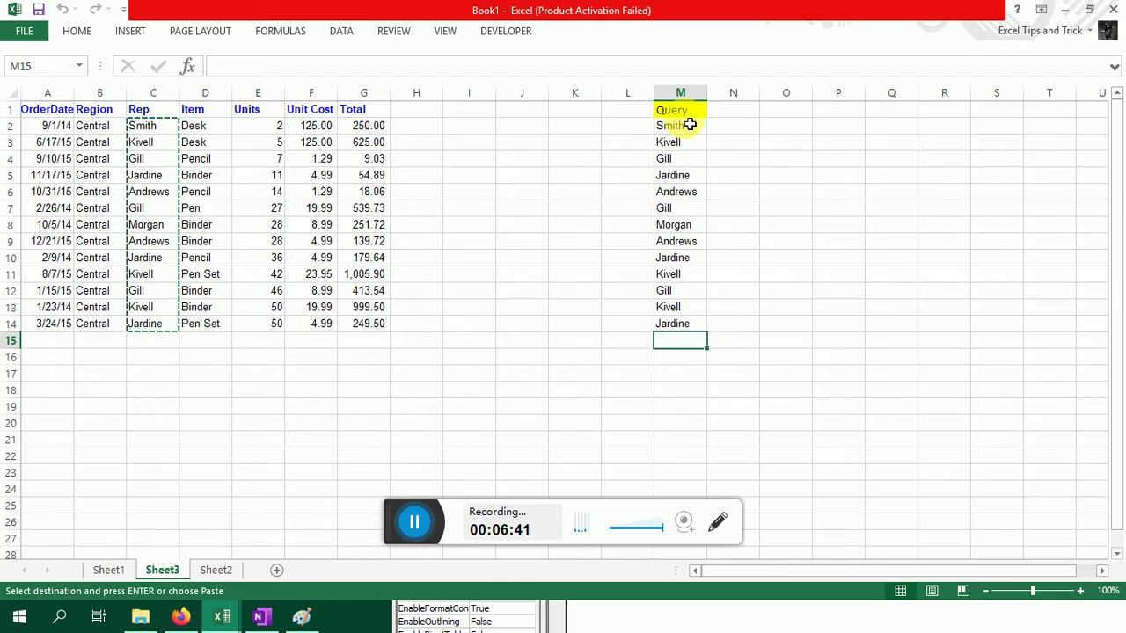
{"action": "left_click", "coordinate": [691, 120]}
{"action": "key", "text": "ctrl+shift+Down"}
{"action": "key", "text": "Delete"}
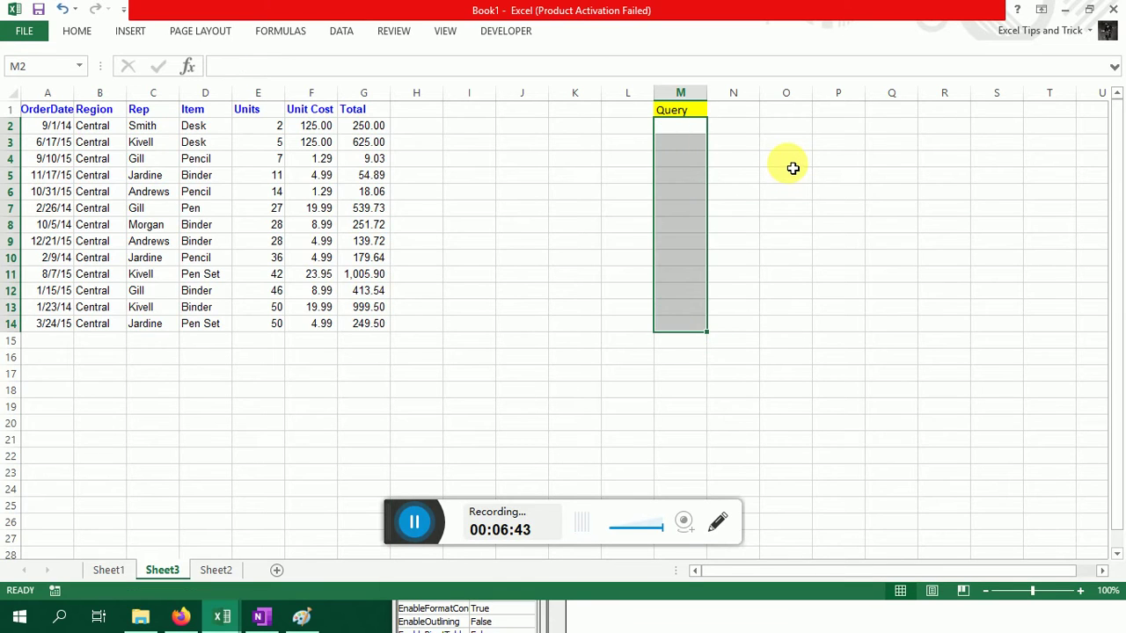
Hide column I, narrow column K, and position the VBA editor window beside the data
{"action": "key", "text": "alt+F11"}
{"action": "mouse_move", "coordinate": [623, 321]}
{"action": "left_mouse_down"}
{"action": "mouse_move", "coordinate": [1047, 154]}
{"action": "mouse_move", "coordinate": [902, 111]}
{"action": "left_mouse_up"}
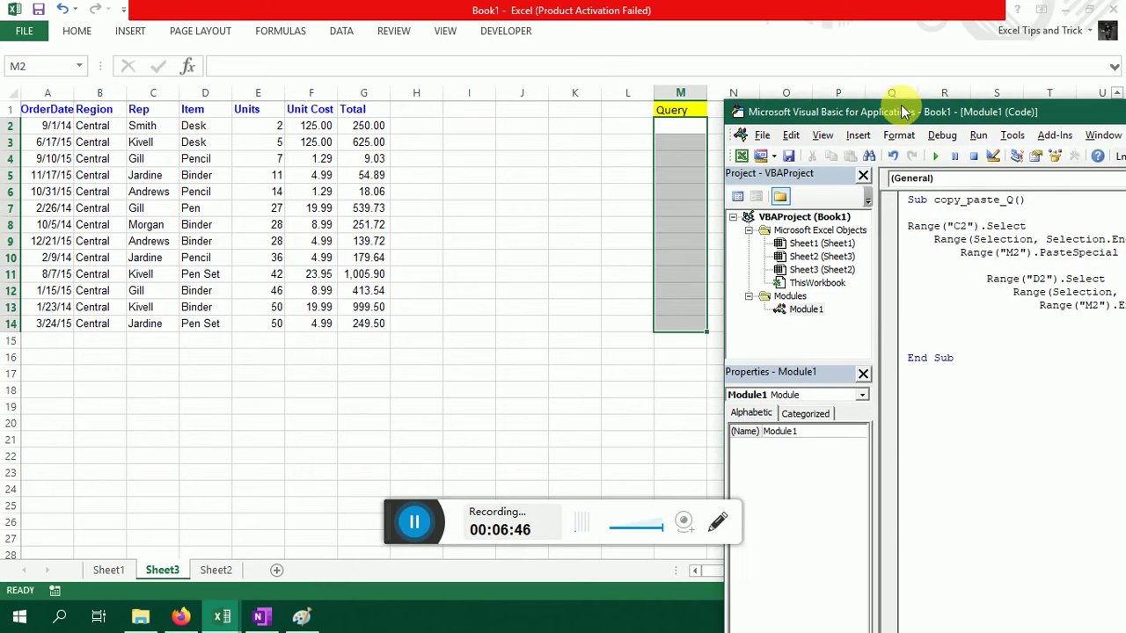
{"action": "left_click_drag", "start_coordinate": [495, 95], "coordinate": [456, 99]}
{"action": "key", "text": "alt+F11"}
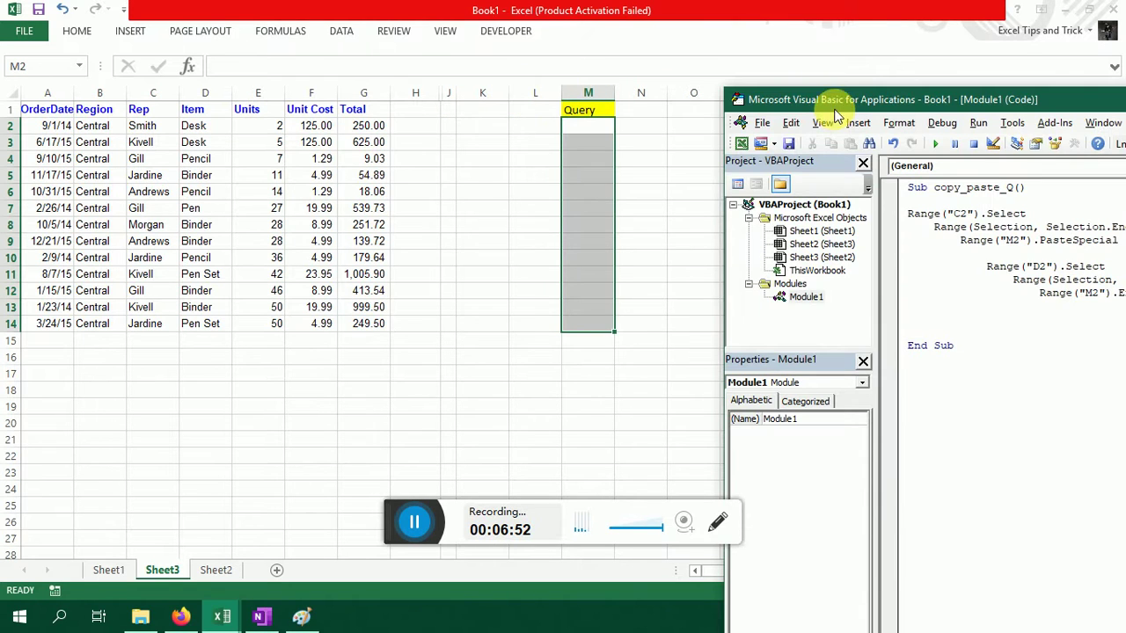
{"action": "left_click_drag", "start_coordinate": [835, 107], "coordinate": [752, 66]}
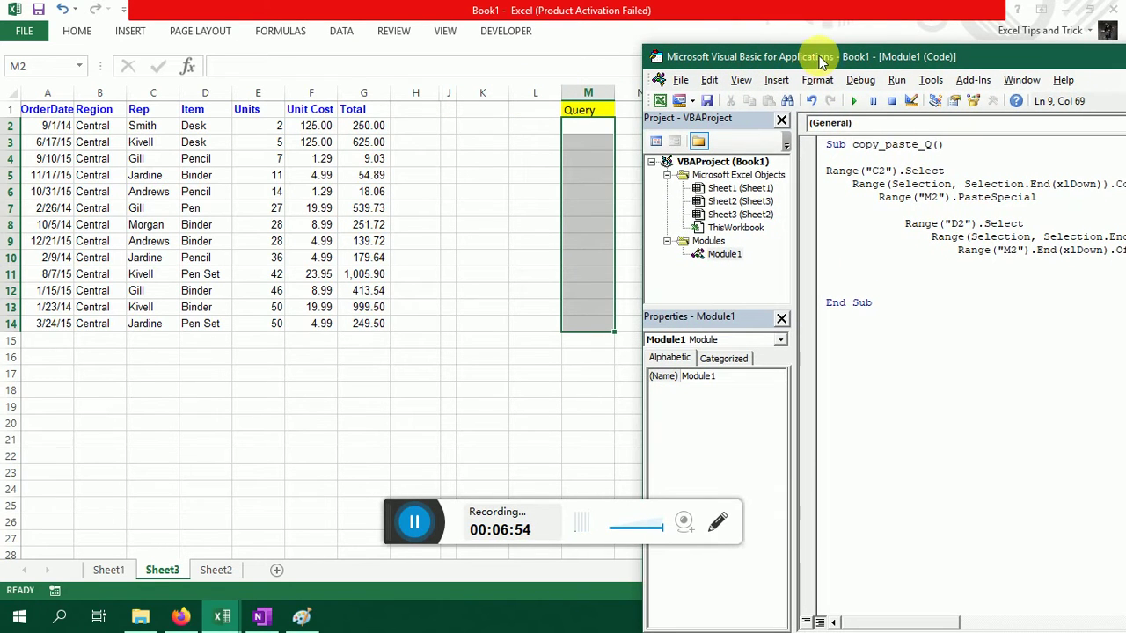
{"action": "left_click_drag", "start_coordinate": [820, 59], "coordinate": [809, 58]}
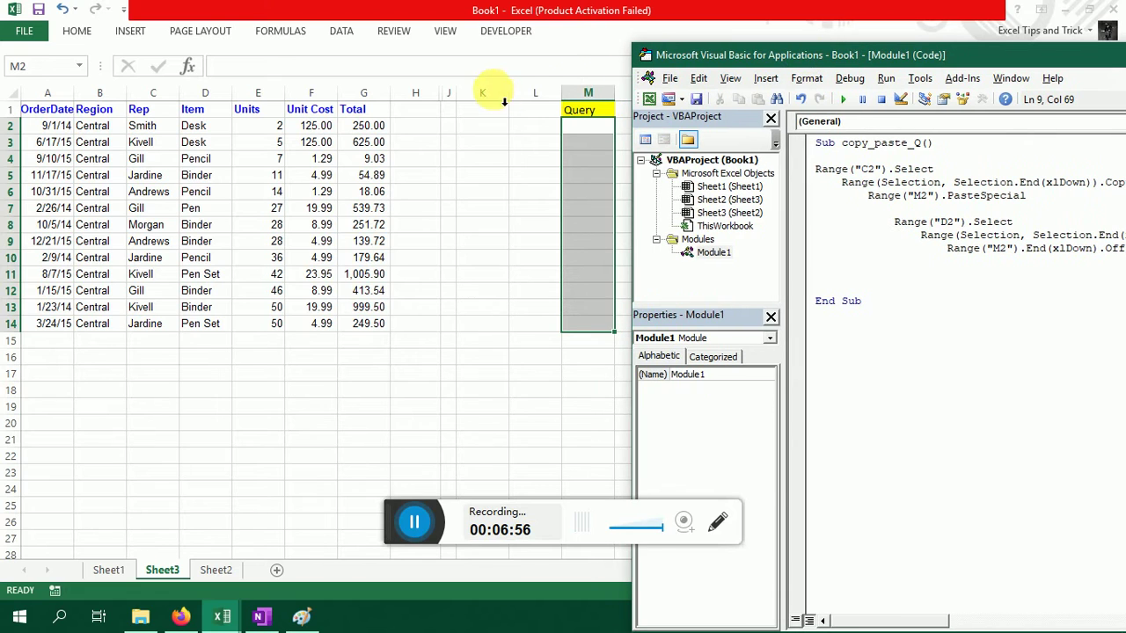
{"action": "left_click", "coordinate": [513, 99]}
{"action": "left_click_drag", "start_coordinate": [513, 100], "coordinate": [414, 99]}
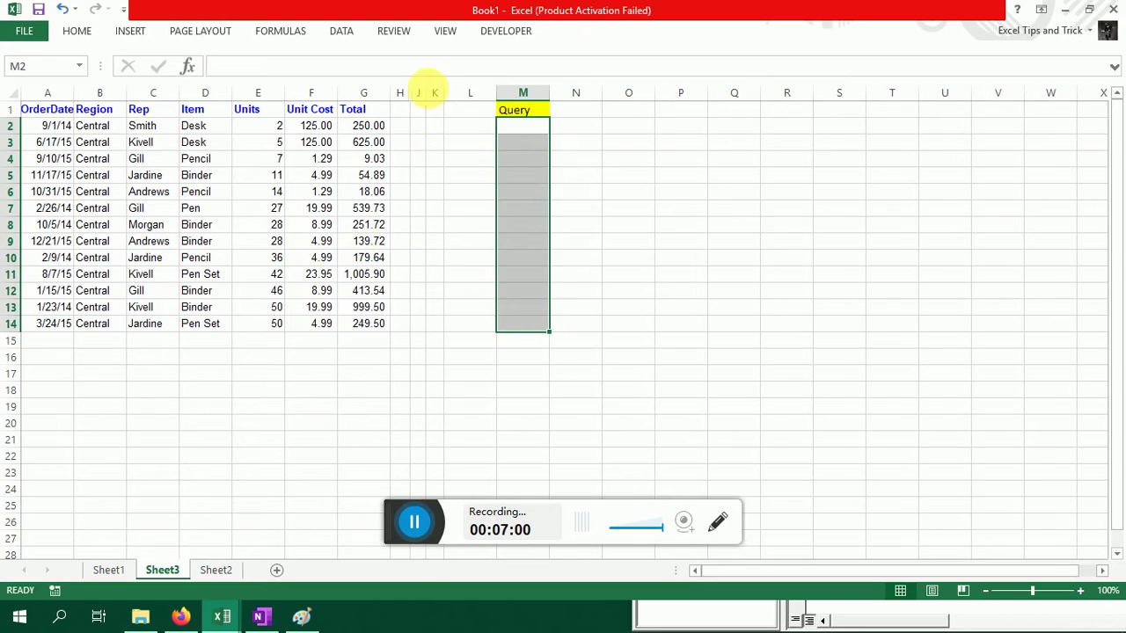
{"action": "key", "text": "alt+F11"}
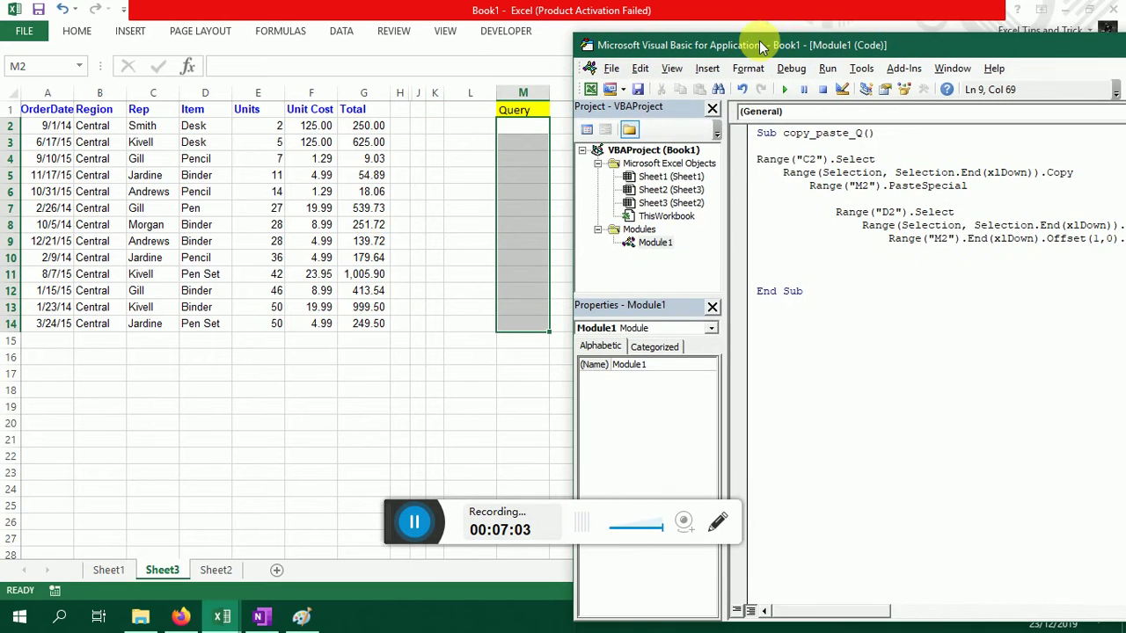
Step through copy_paste_Q with F8, pasting Rep names C2:C14 then Items D2:D14 into column M
{"action": "left_click_drag", "start_coordinate": [831, 55], "coordinate": [757, 41]}
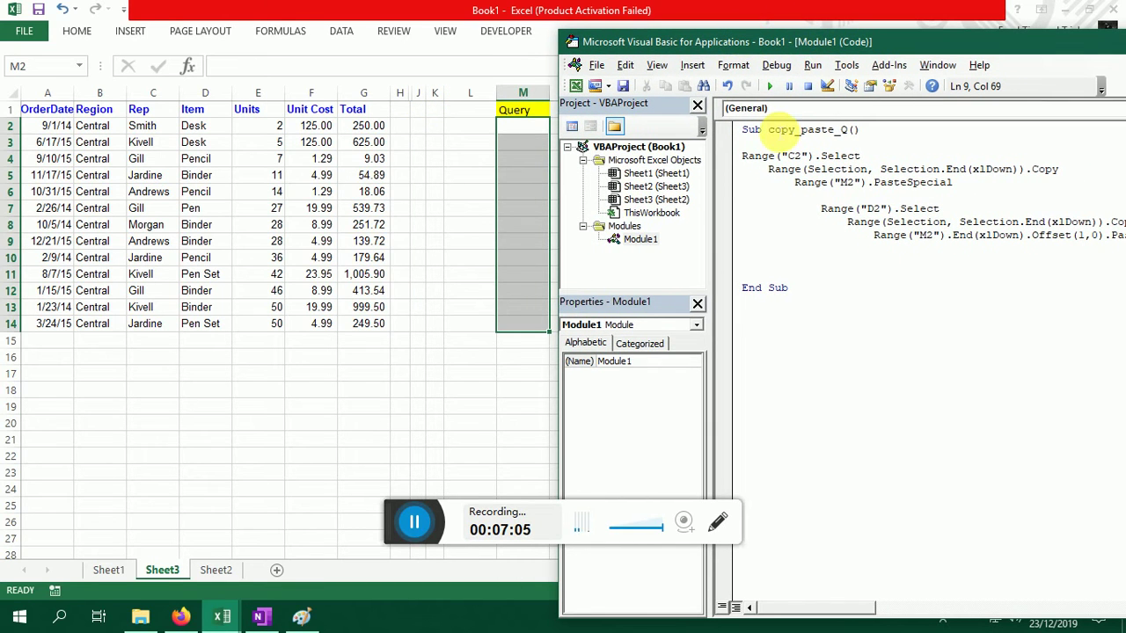
{"action": "left_click", "coordinate": [773, 130]}
{"action": "key", "text": "F8"}
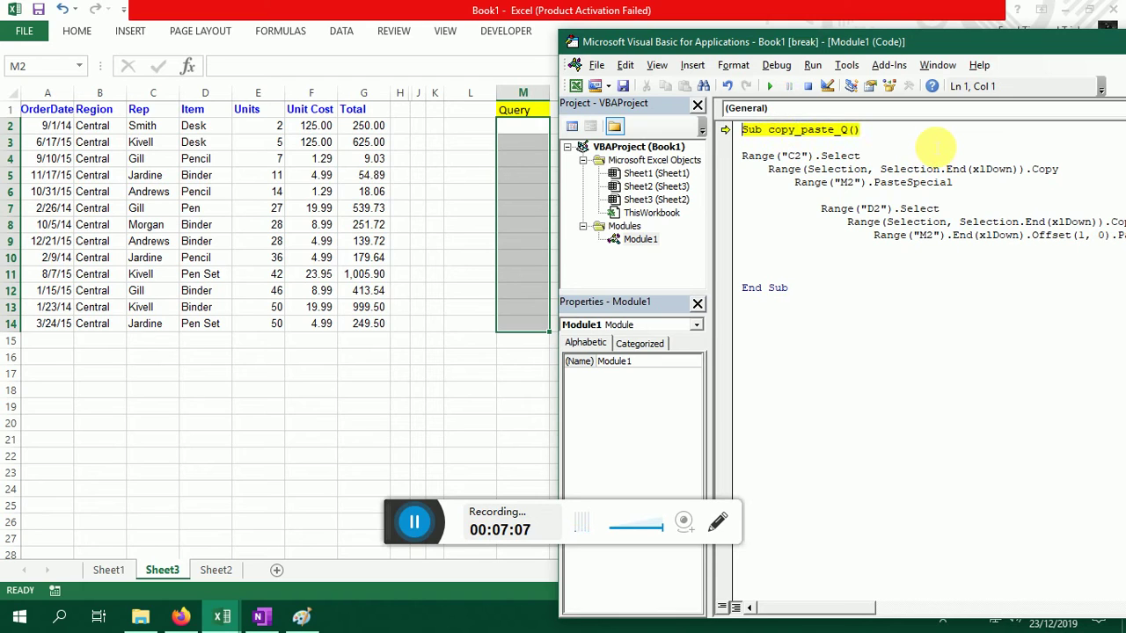
{"action": "key", "text": "F8"}
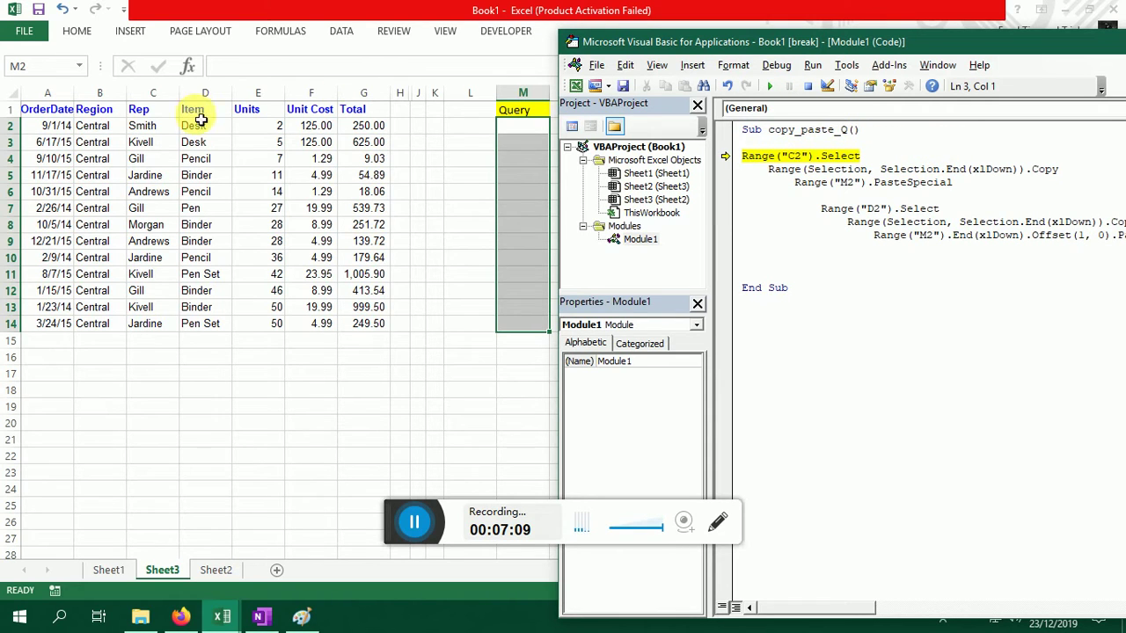
{"action": "key", "text": "F8"}
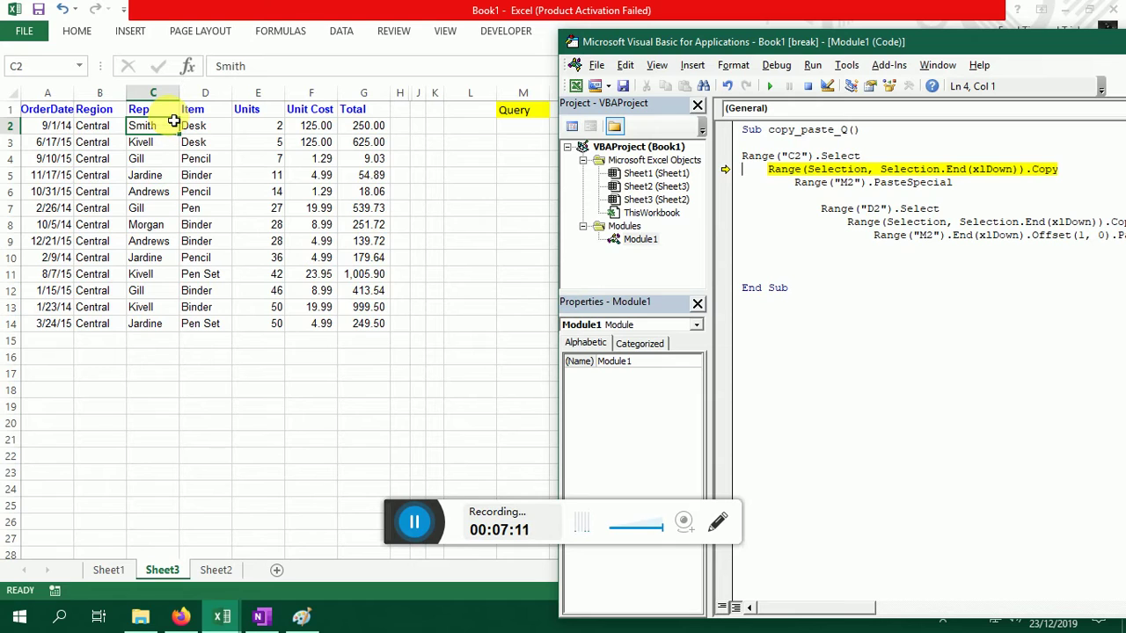
{"action": "key", "text": "F8"}
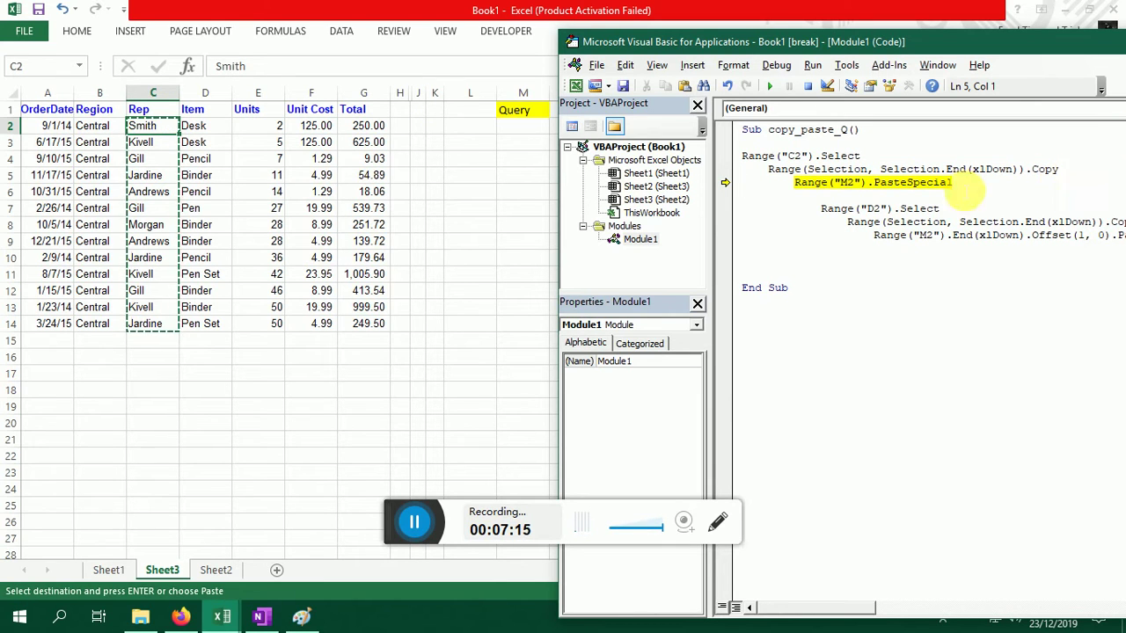
{"action": "key", "text": "F8"}
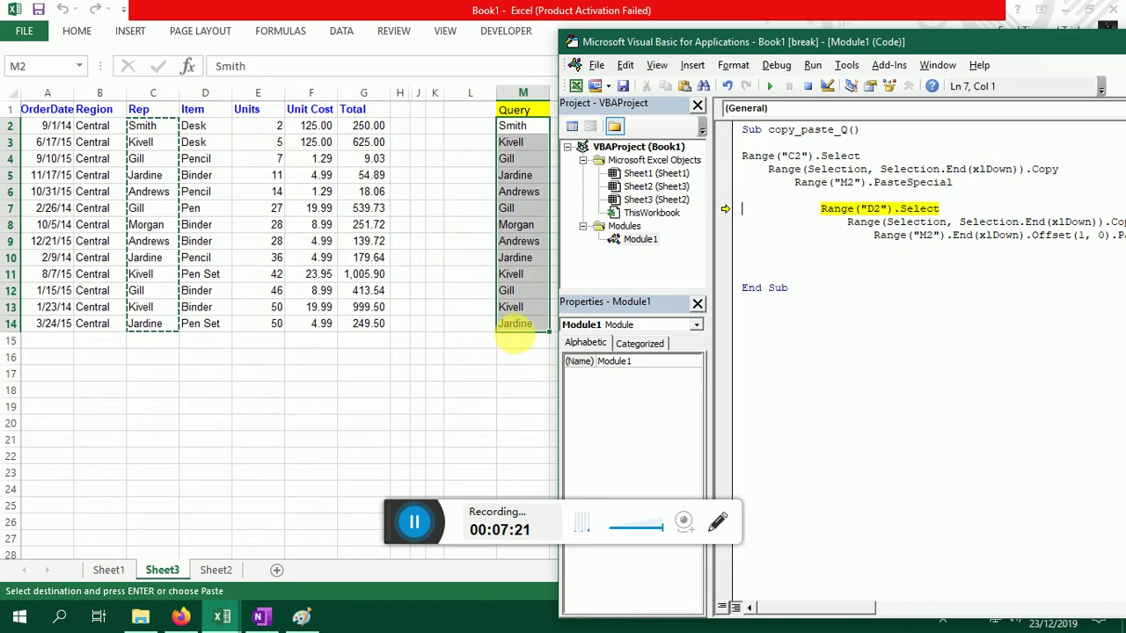
{"action": "key", "text": "F8"}
{"action": "key", "text": "F8"}
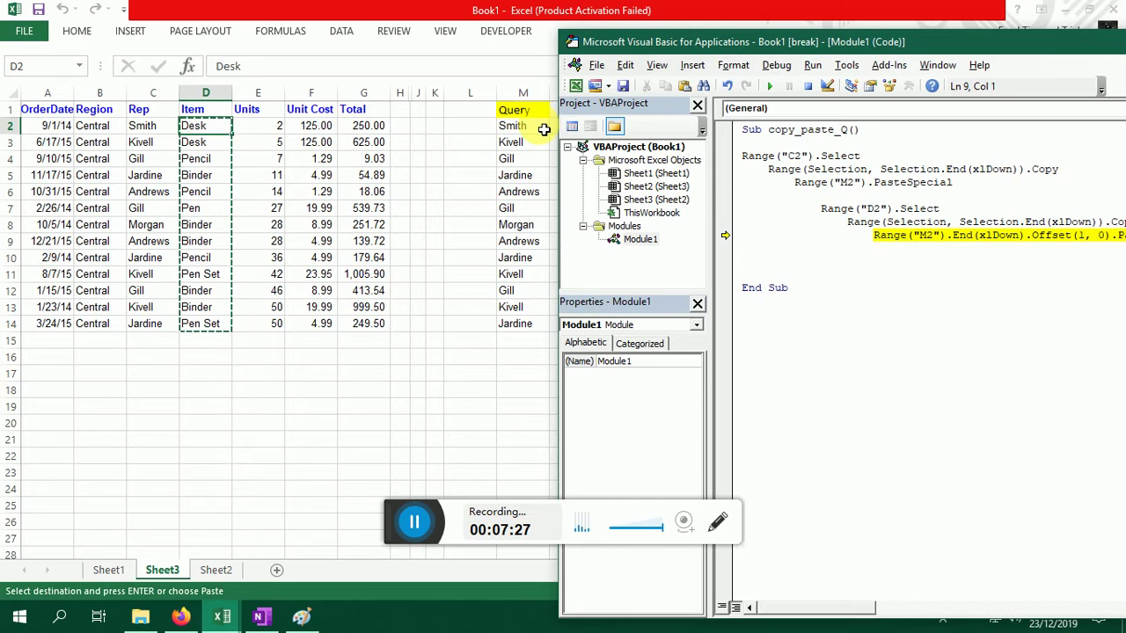
{"action": "key", "text": "F8"}
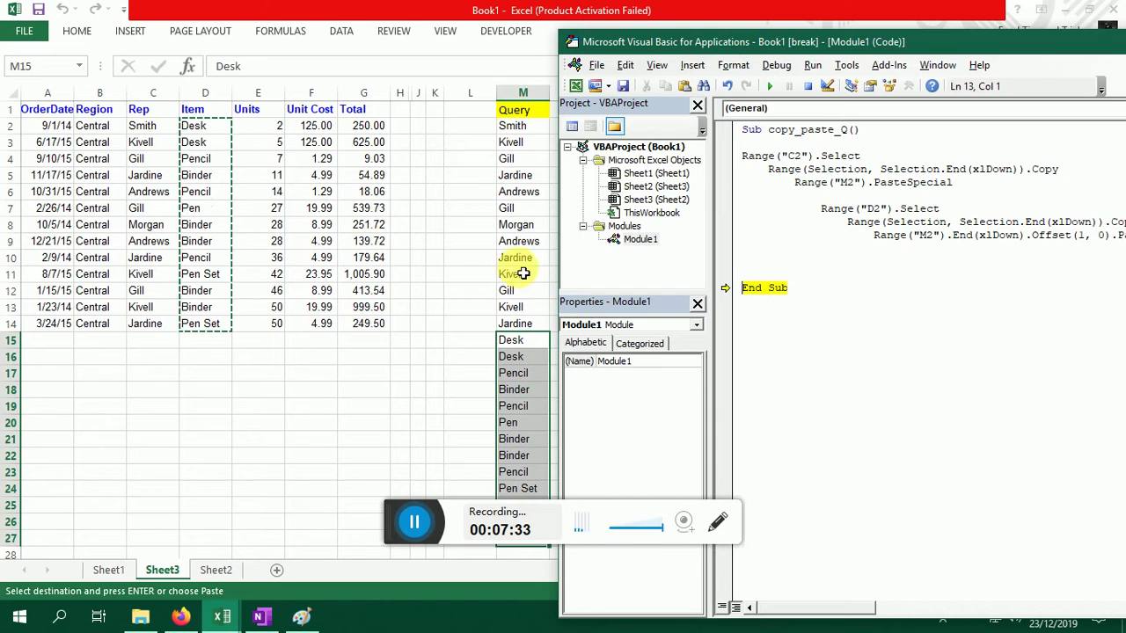
Clear the test output from M2 downward in column M
{"action": "left_click", "coordinate": [532, 128]}
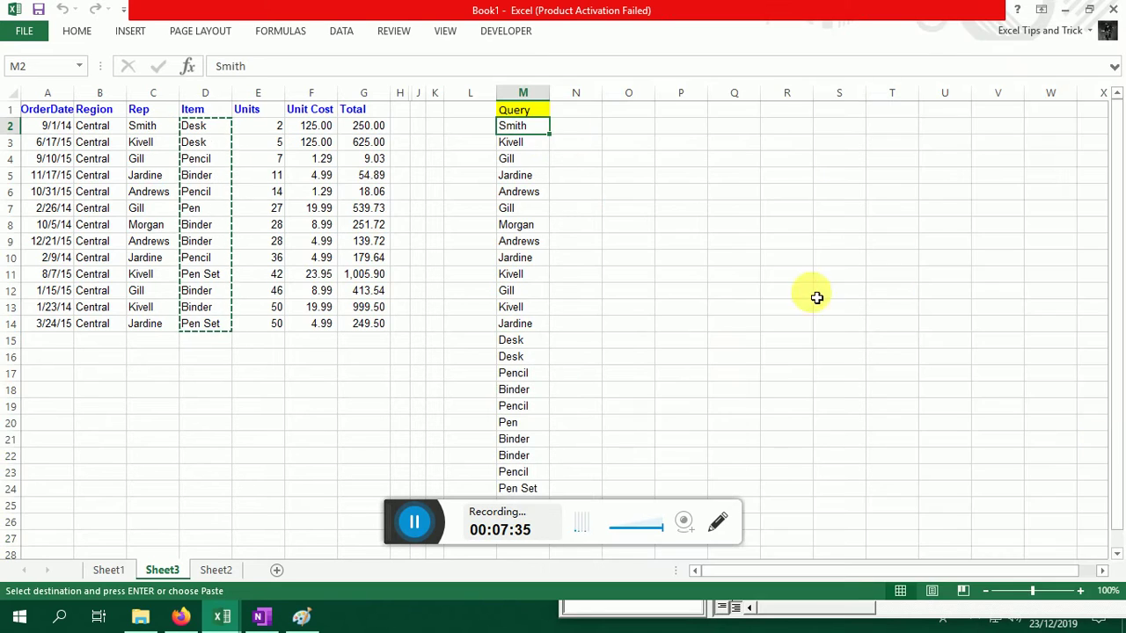
{"action": "key", "text": "ctrl+shift+Down"}
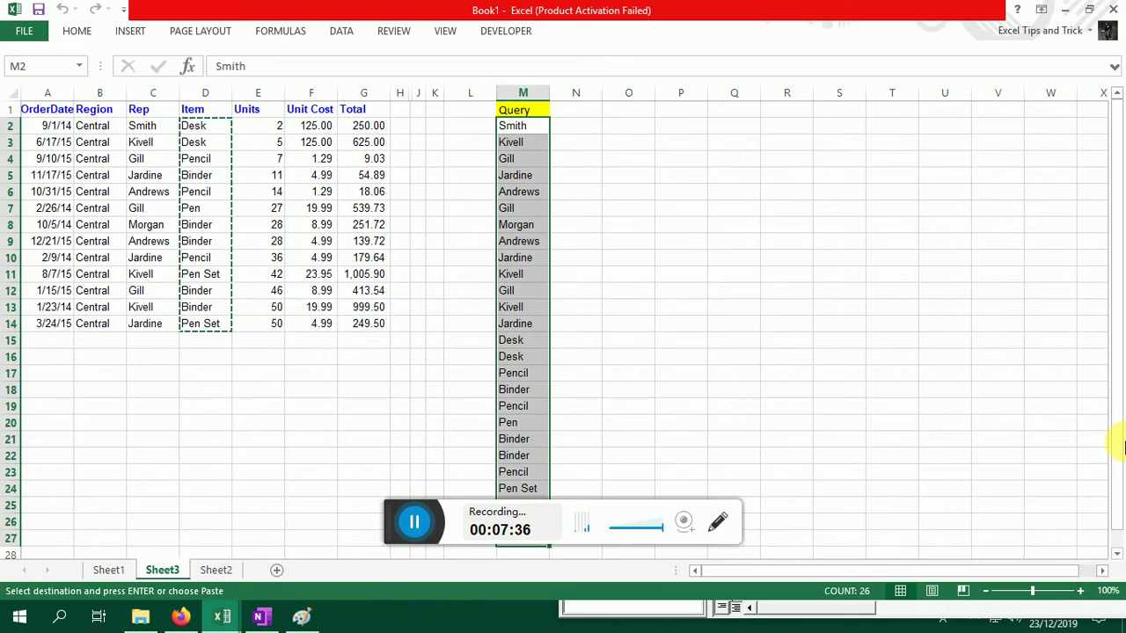
{"action": "key", "text": "Delete"}
{"action": "key", "text": "alt+F11"}
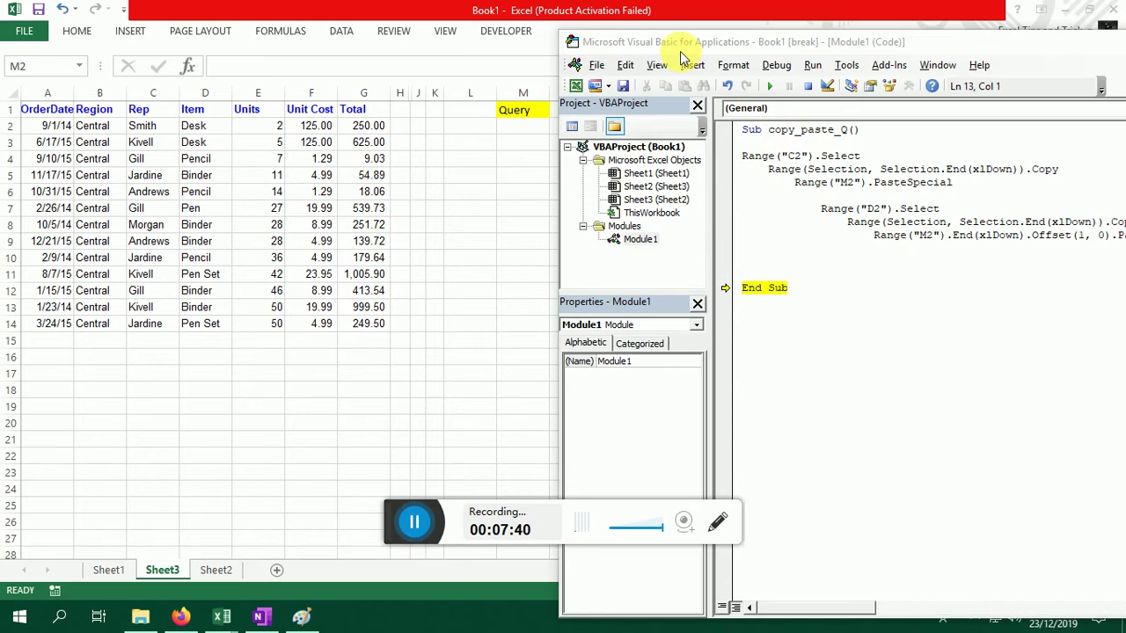
Reset the paused run and execute copy_paste_Q with Run Sub
{"action": "left_click_drag", "start_coordinate": [683, 42], "coordinate": [773, 15]}
{"action": "left_click", "coordinate": [898, 60]}
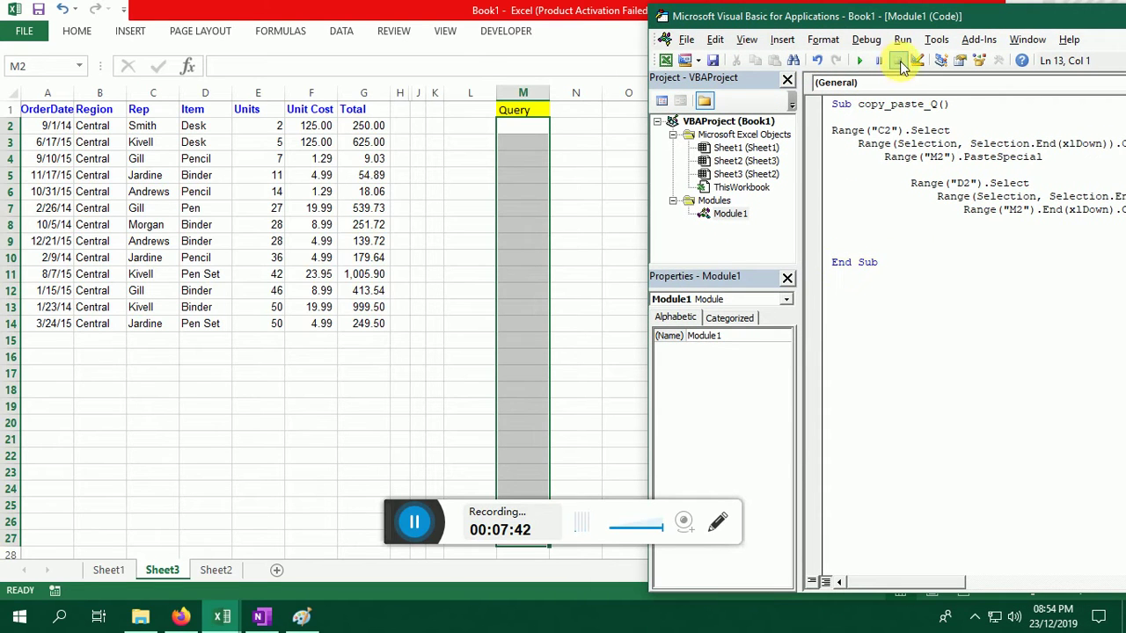
{"action": "left_click", "coordinate": [859, 60]}
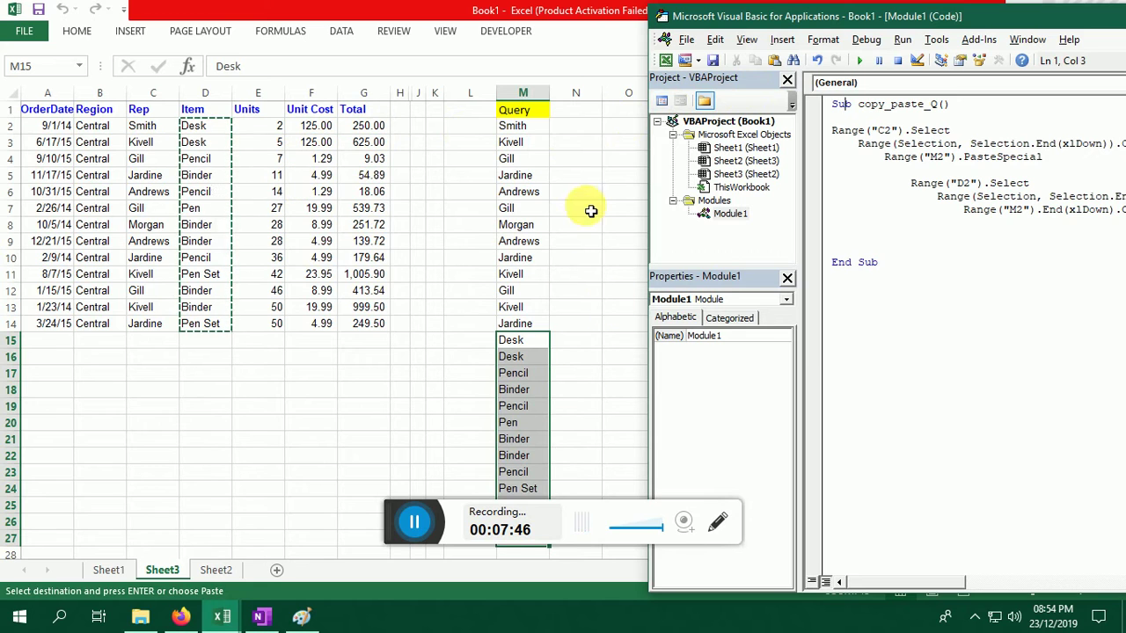
Clear the pasted Rep and Item values from column M below Query
{"action": "left_click", "coordinate": [532, 132]}
{"action": "key", "text": "ctrl+shift+Down"}
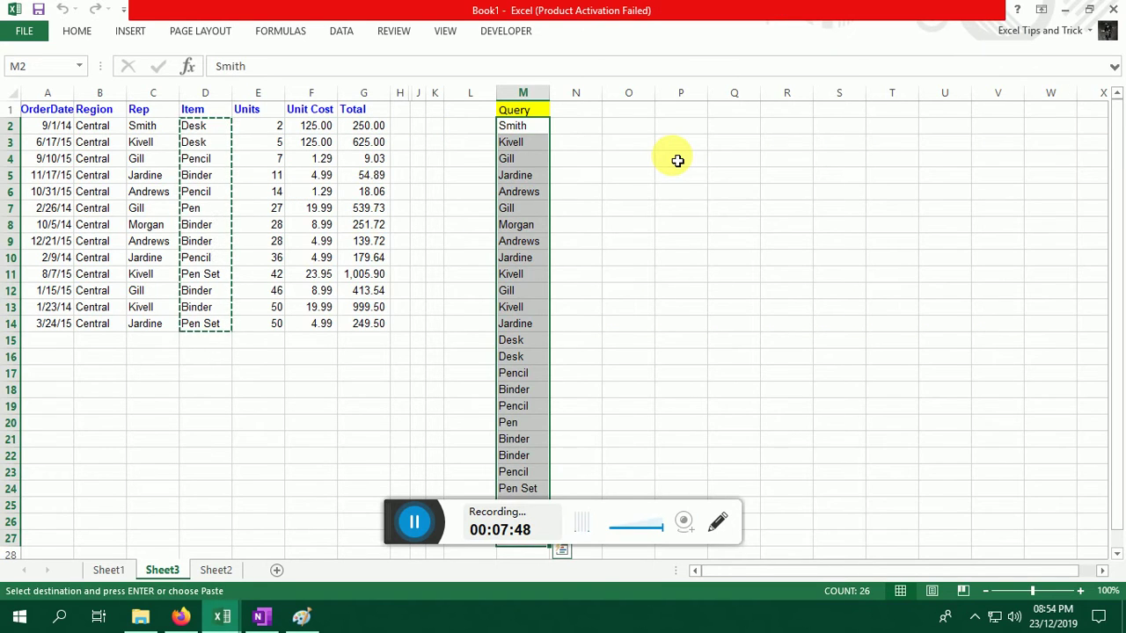
{"action": "key", "text": "Delete"}
{"action": "key", "text": "alt+F11"}
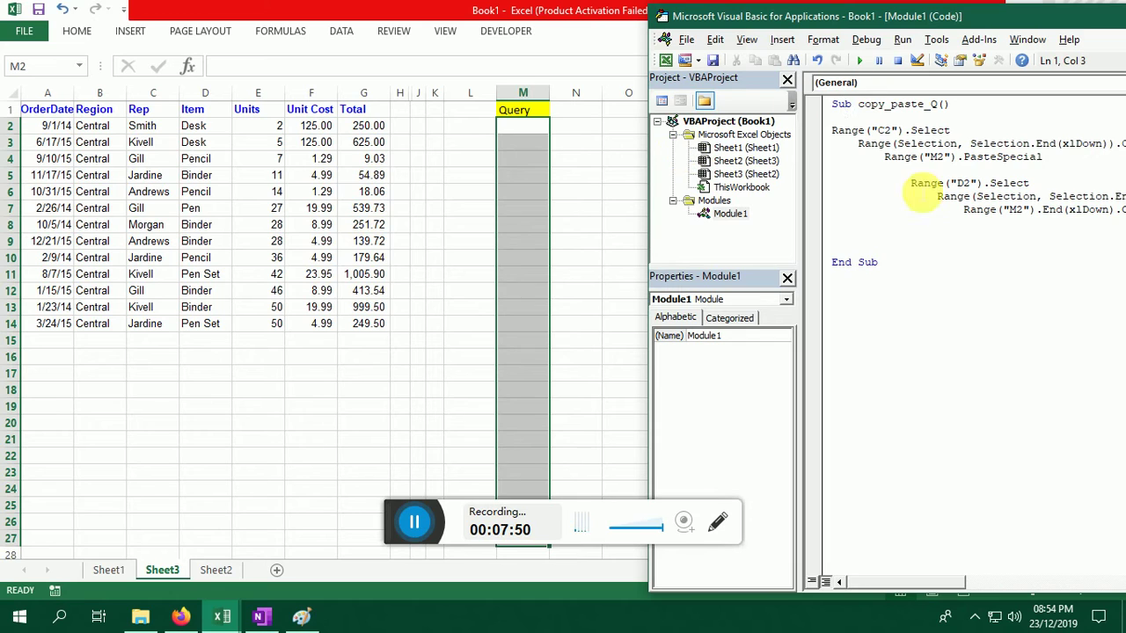
{"action": "left_click", "coordinate": [840, 249]}
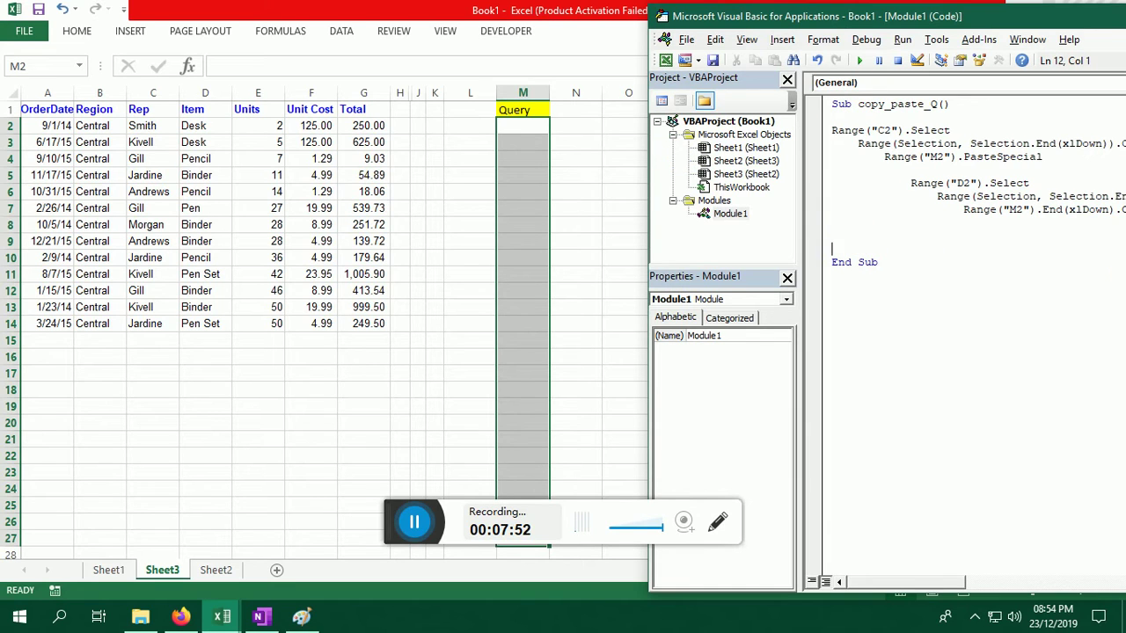
Blank Rep cell C6 and Item cell D11 to create gaps in both columns
{"action": "left_click", "coordinate": [142, 193]}
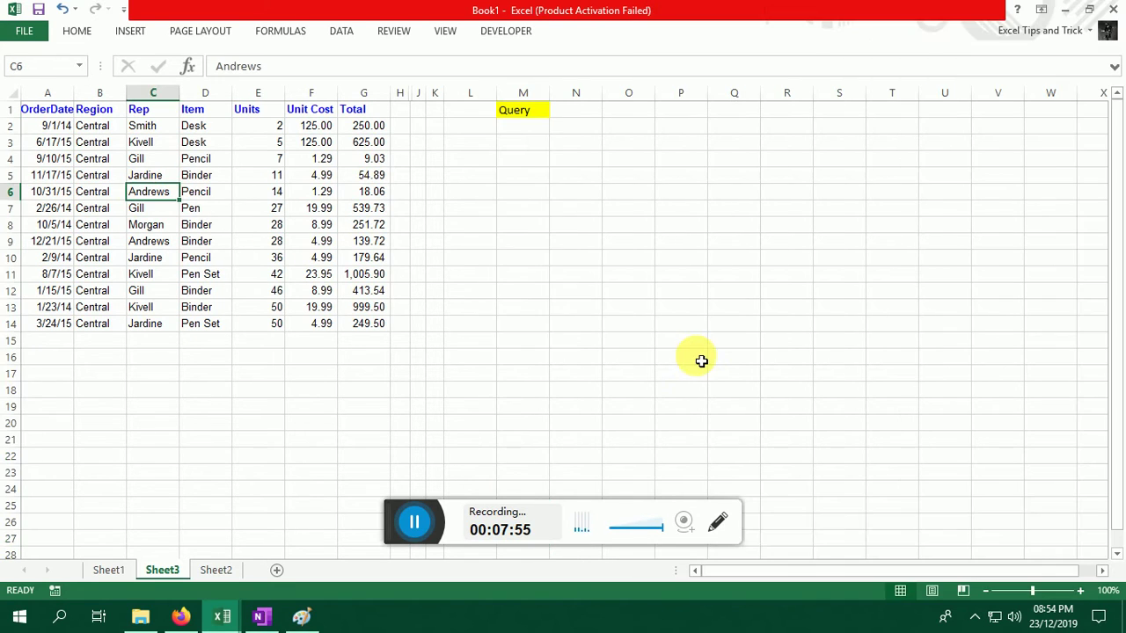
{"action": "key", "text": "Delete"}
{"action": "left_click", "coordinate": [197, 278]}
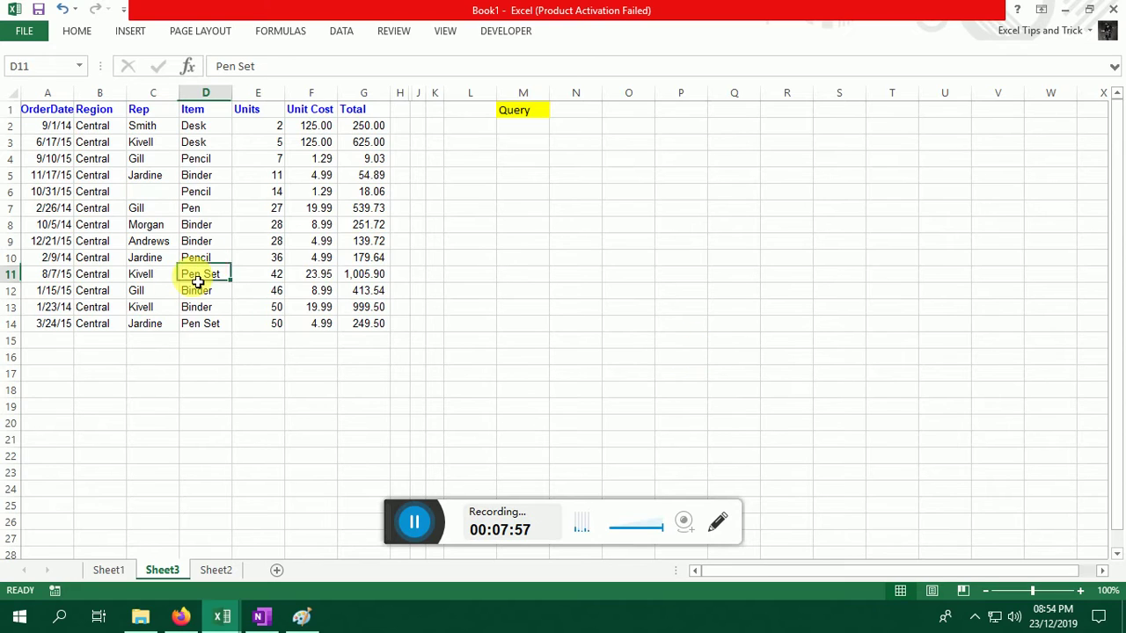
Check that Ctrl+Shift+Down from C2 stops at the Rep gap, then resize the VBA editor
{"action": "left_click", "coordinate": [143, 125]}
{"action": "key", "text": "ctrl+shift+Down"}
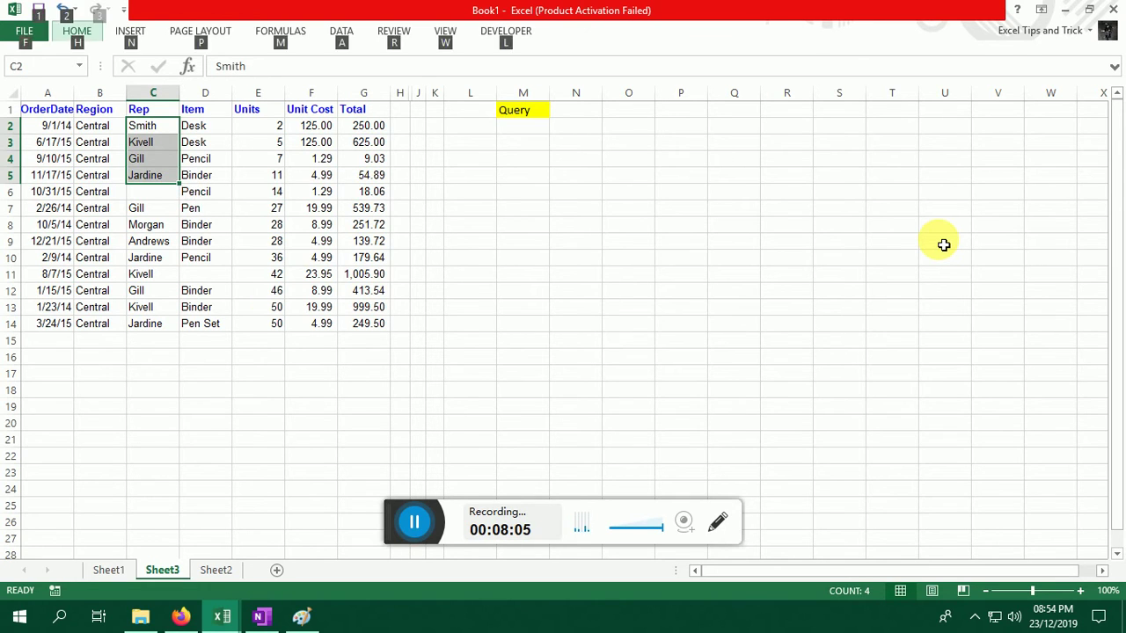
{"action": "key", "text": "alt+F11"}
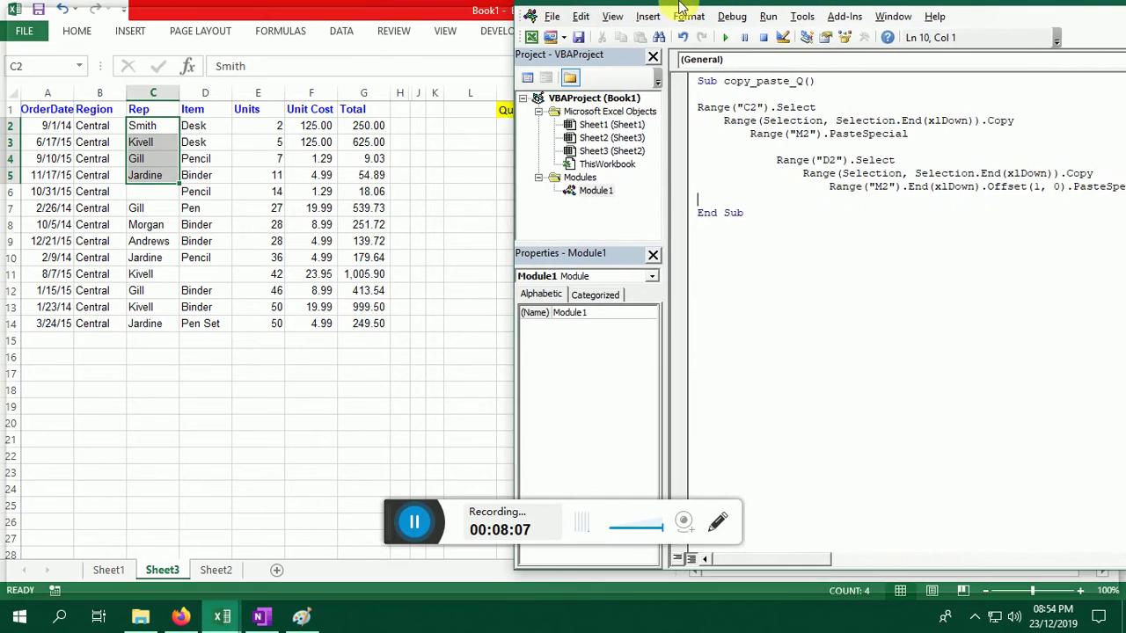
{"action": "left_click_drag", "start_coordinate": [831, 29], "coordinate": [668, 8]}
{"action": "double_click", "coordinate": [665, 25]}
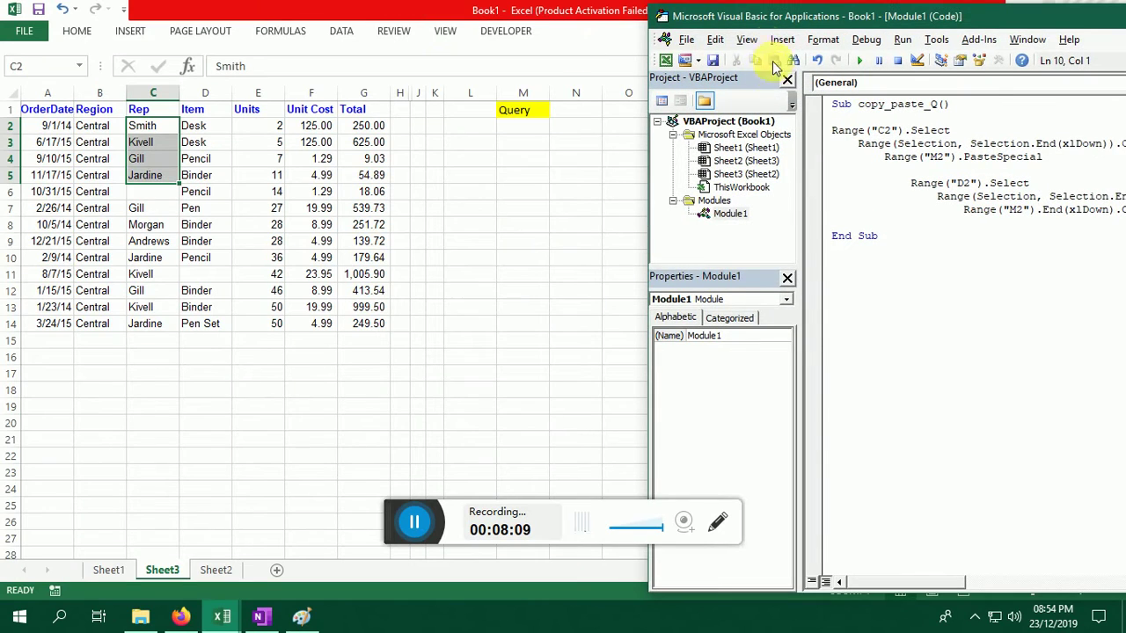
{"action": "left_click_drag", "start_coordinate": [746, 23], "coordinate": [666, 1]}
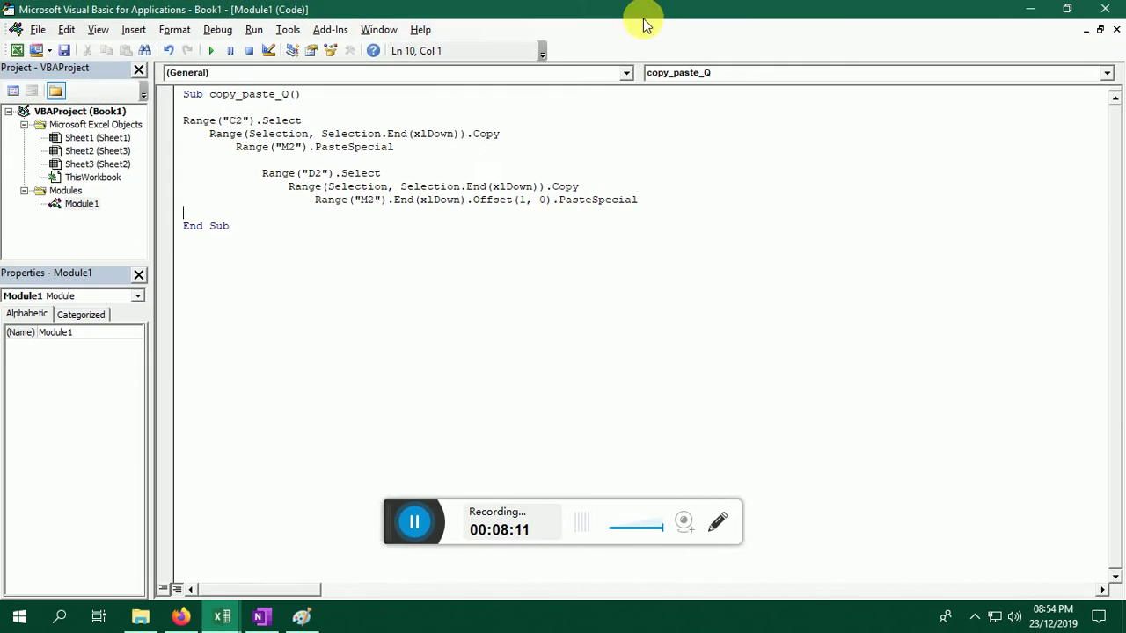
{"action": "double_click", "coordinate": [546, 12]}
{"action": "left_click", "coordinate": [525, 109]}
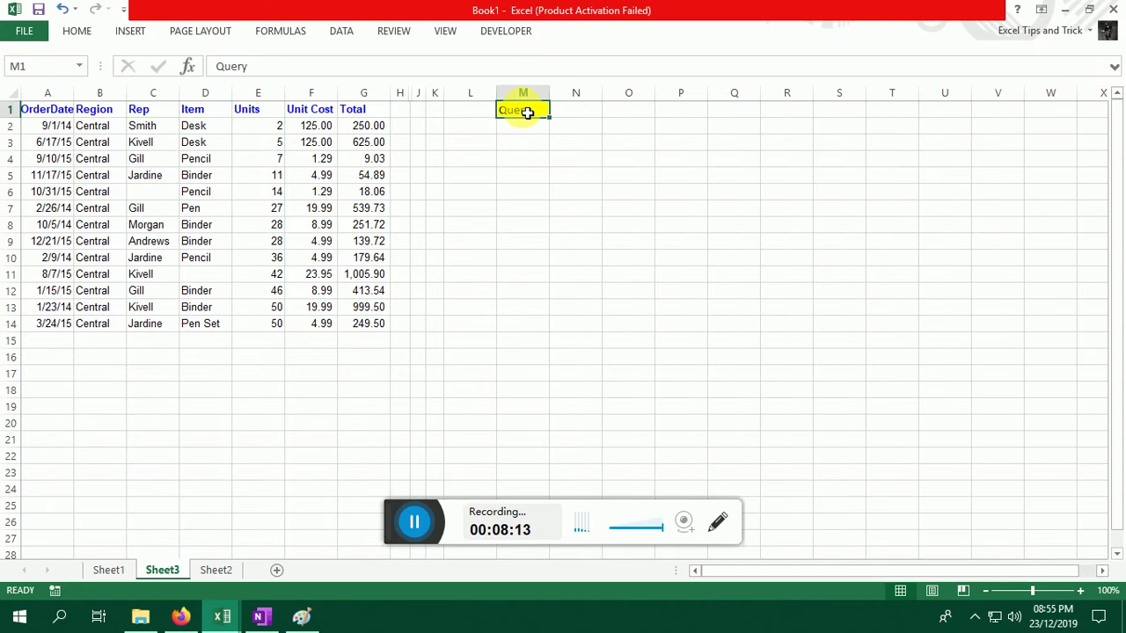
Move the Query heading from M1 to L1
{"action": "key", "text": "ctrl+c"}
{"action": "left_click", "coordinate": [478, 110]}
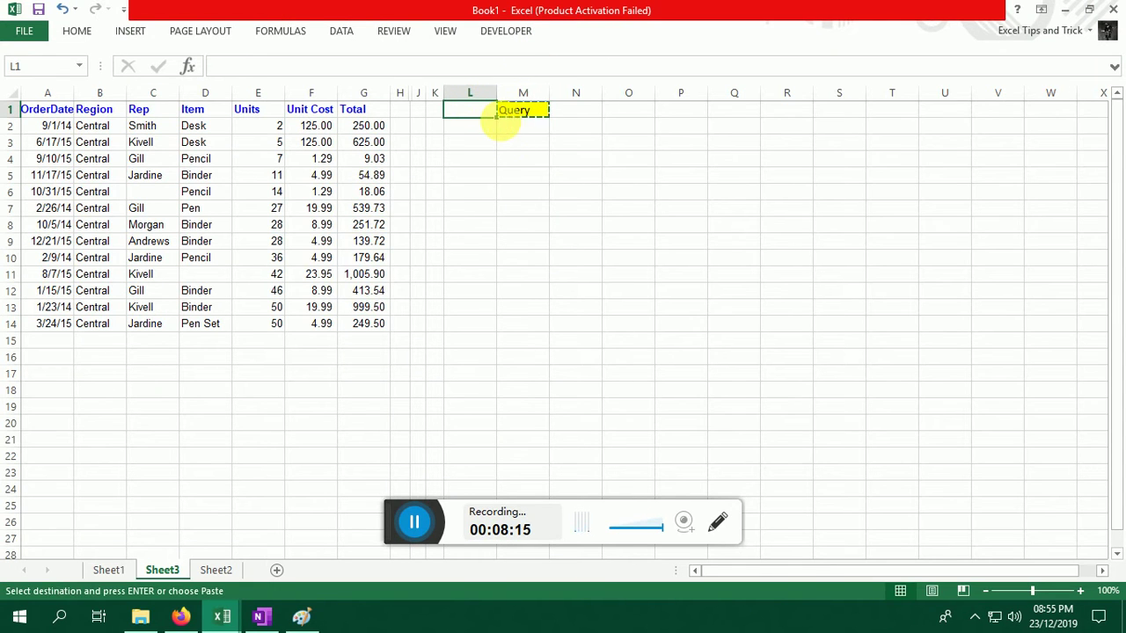
{"action": "key", "text": "ctrl+v"}
{"action": "left_click", "coordinate": [518, 113]}
Start an empty Sub copy_paste_Q2() procedure below copy_paste_Q in Module1
{"action": "key", "text": "alt+F11"}
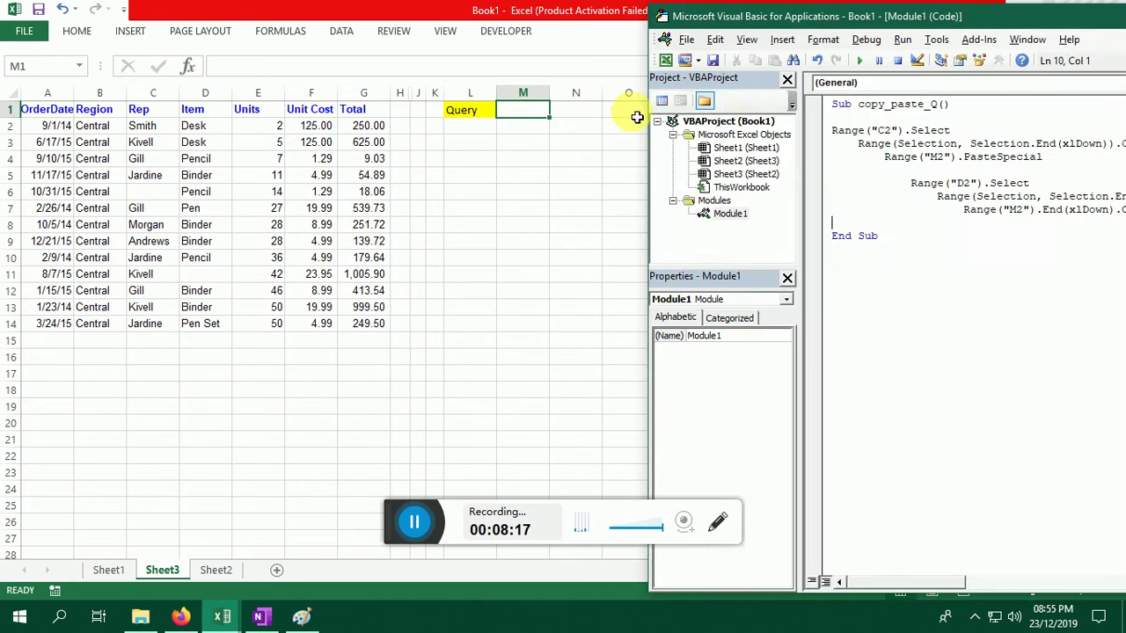
{"action": "left_click_drag", "start_coordinate": [754, 18], "coordinate": [602, 10]}
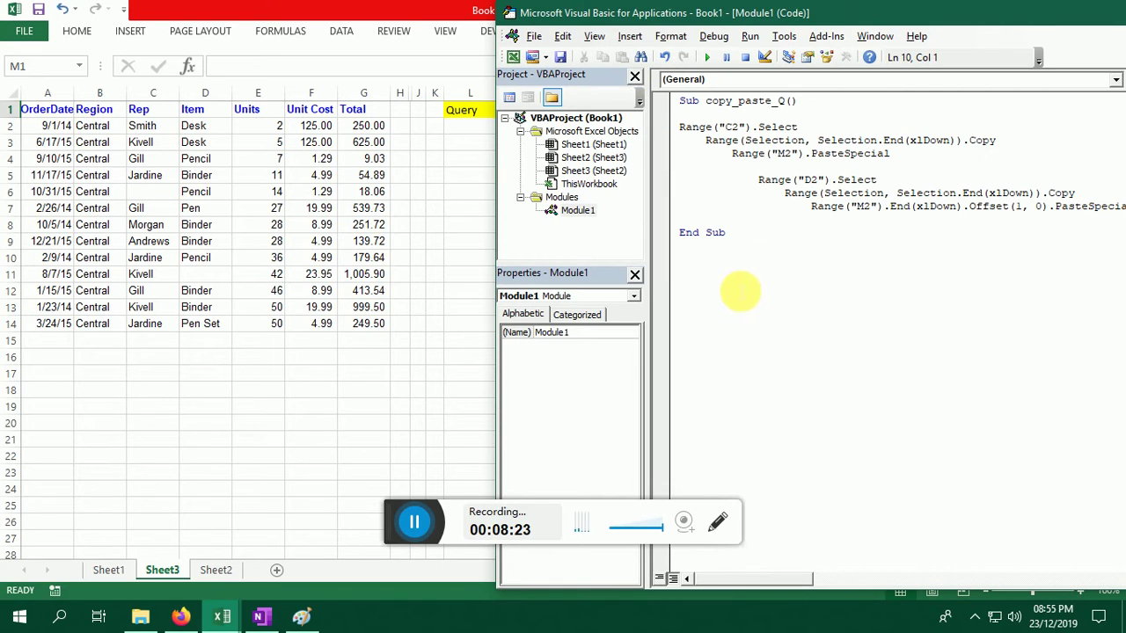
{"action": "left_click", "coordinate": [741, 290]}
{"action": "type", "text": "Sub copy_paste_Q2("}
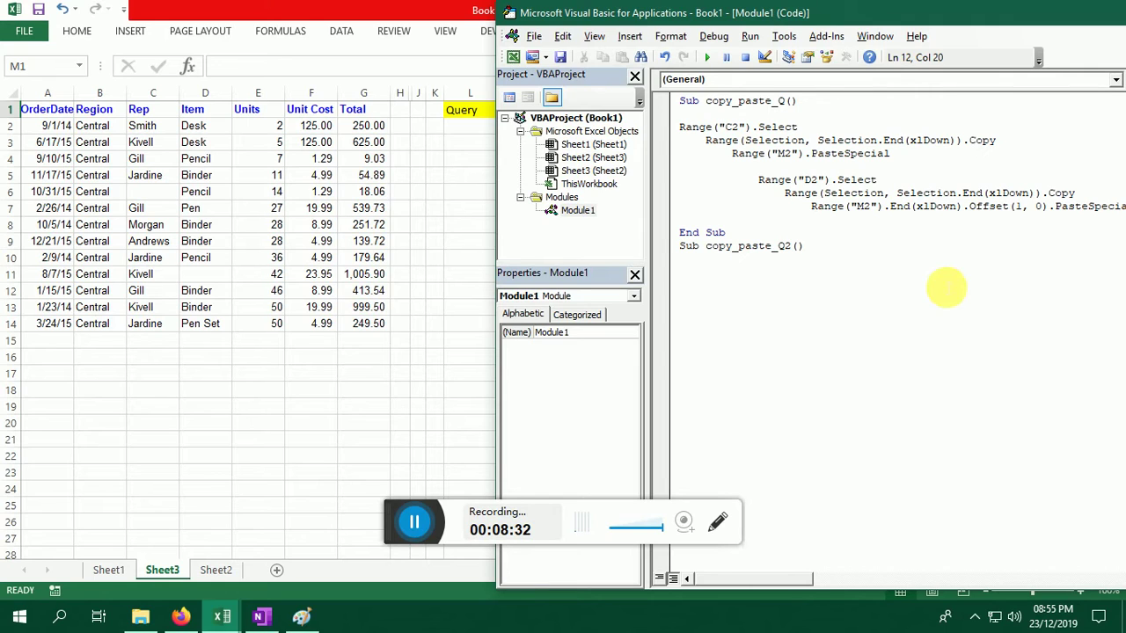
{"action": "key", "text": "Return"}
{"action": "key", "text": "Return"}
{"action": "key", "text": "Return"}
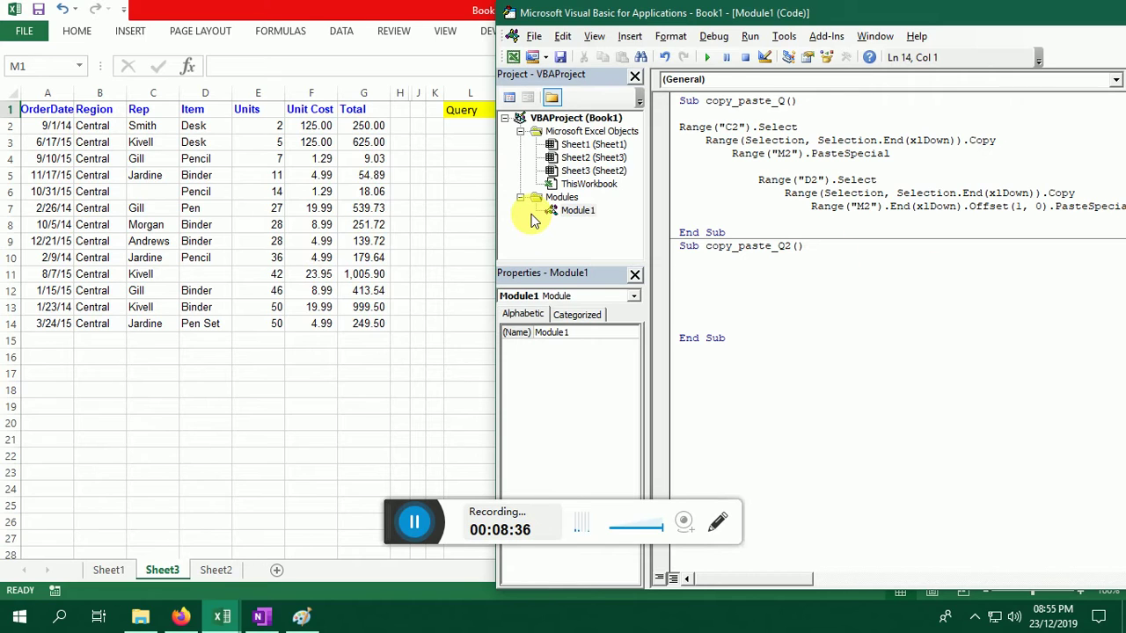
Select the Rep values C2:C14 and the Item values D2:D14 to review their extents
{"action": "left_click", "coordinate": [152, 129]}
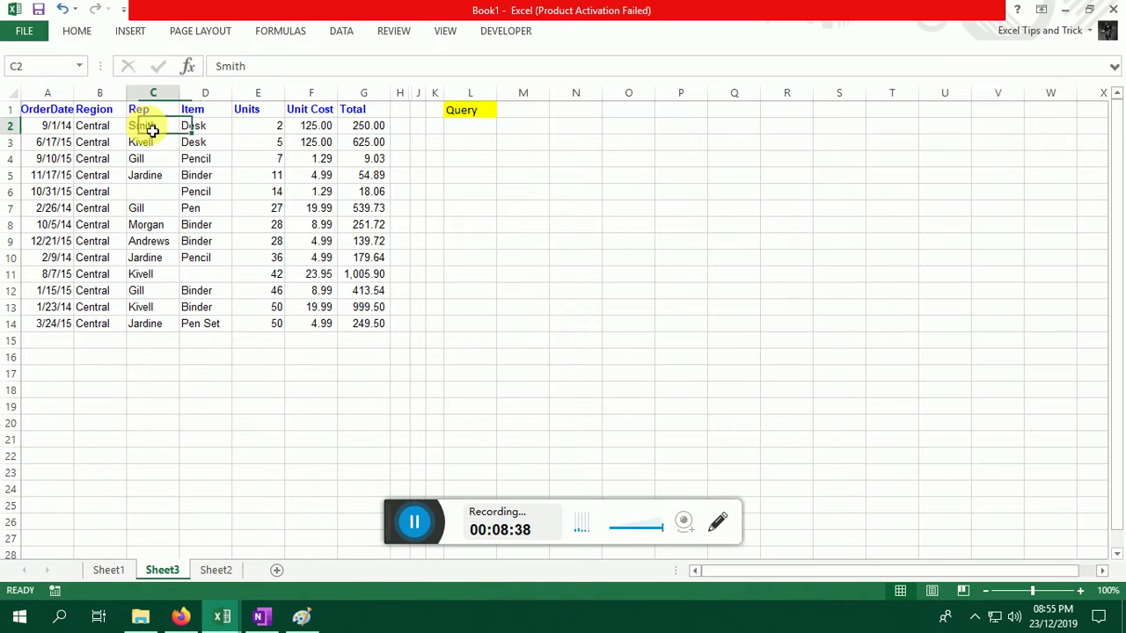
{"action": "left_click_drag", "start_coordinate": [152, 129], "coordinate": [154, 330]}
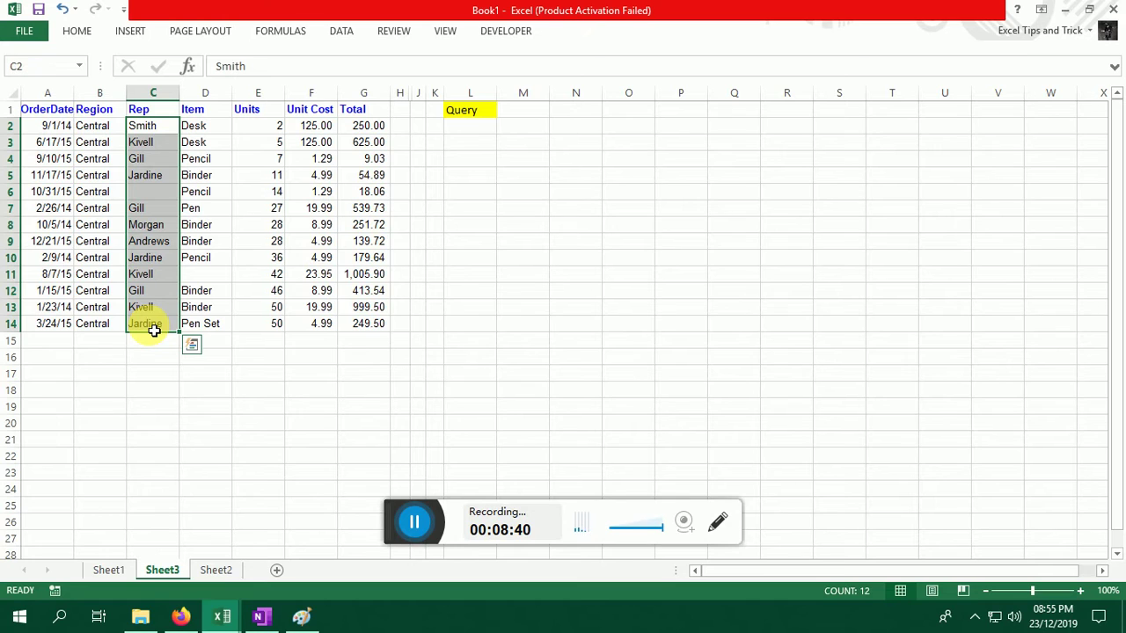
{"action": "left_click", "coordinate": [219, 126]}
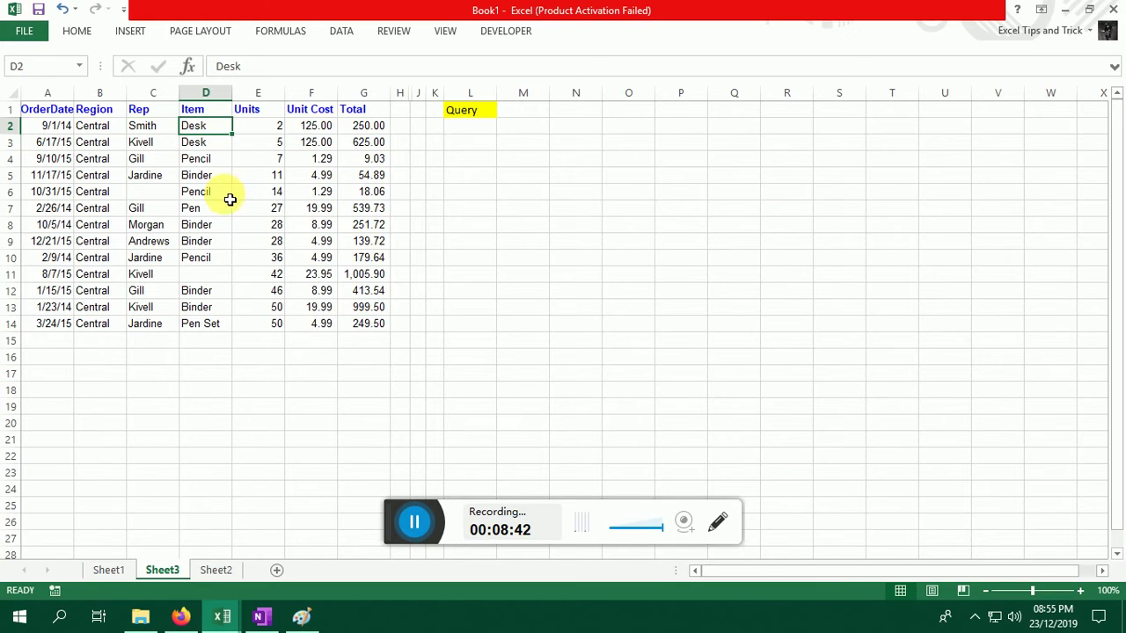
{"action": "left_click", "coordinate": [212, 325], "text": "shift"}
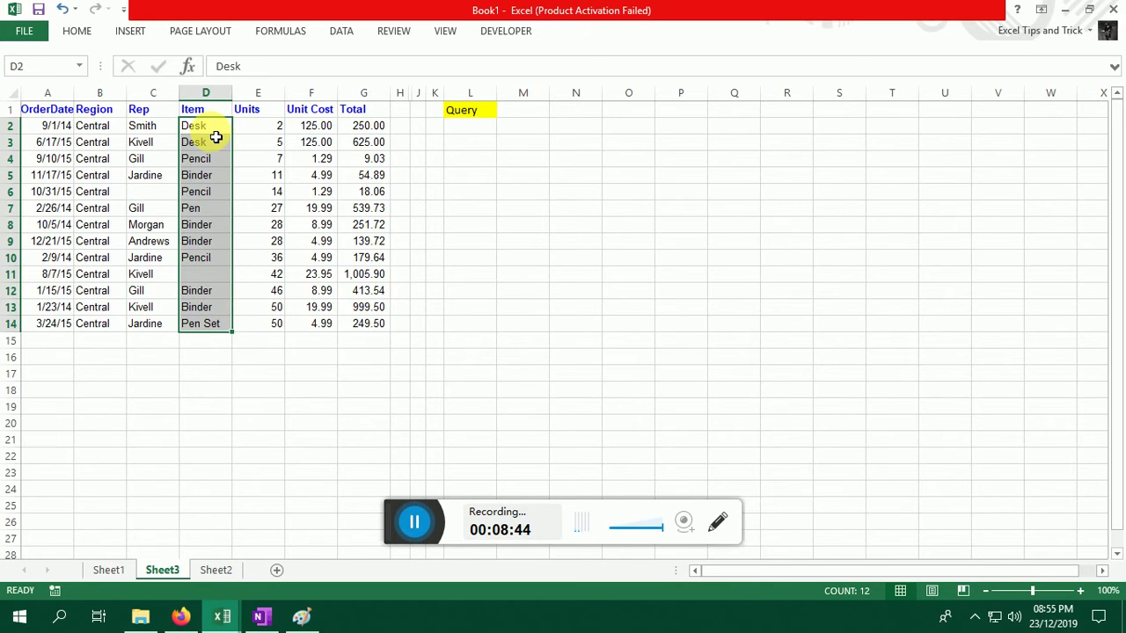
Declare Dim i As Integer at the top of copy_paste_Q2
{"action": "key", "text": "alt+F11"}
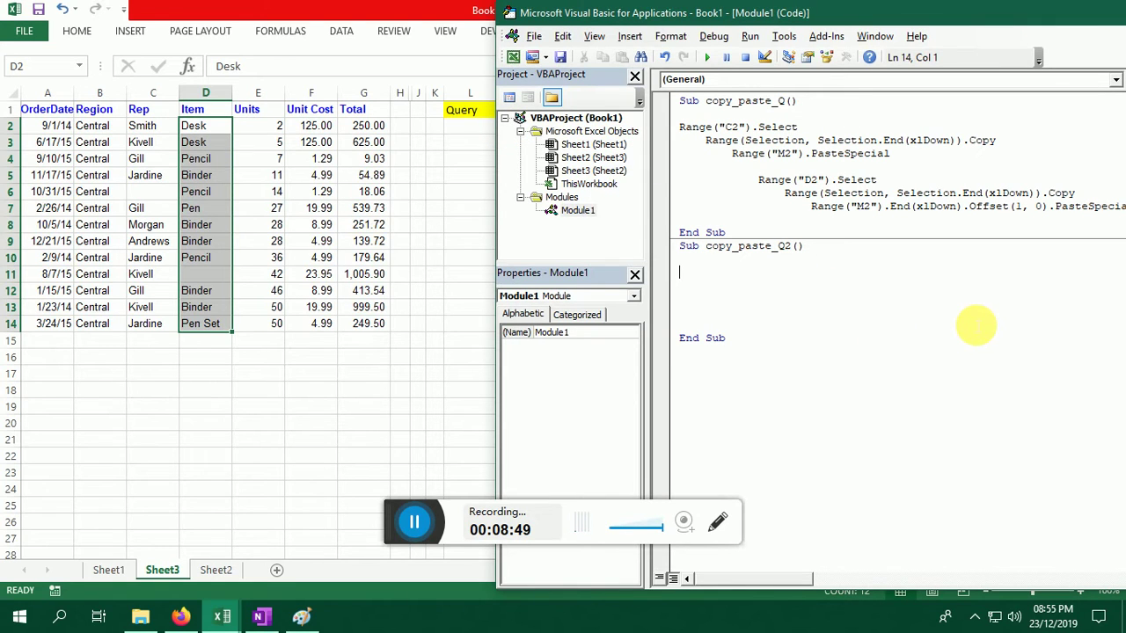
{"action": "type", "text": "dim ia"}
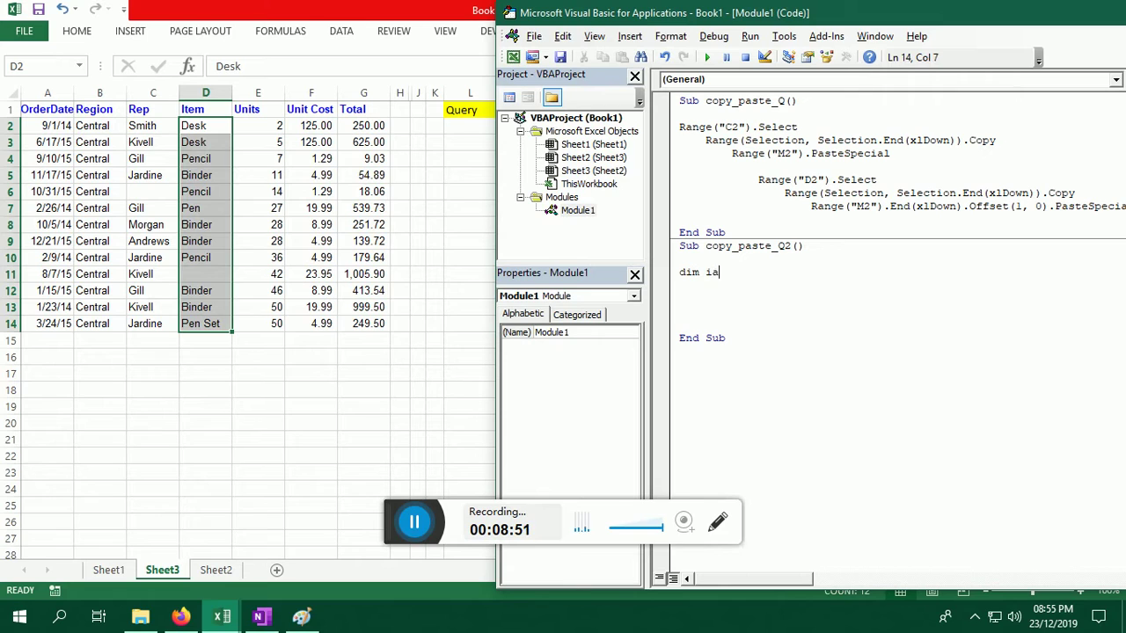
{"action": "key", "text": "BackSpace"}
{"action": "type", "text": " as in"}
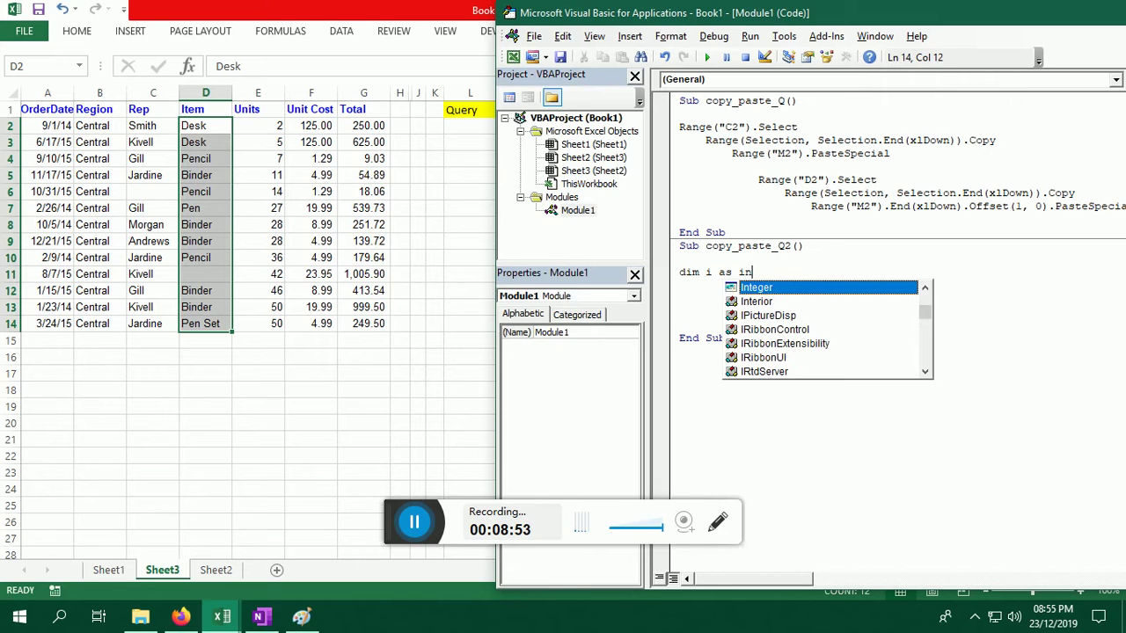
{"action": "key", "text": "Tab"}
{"action": "key", "text": "Return"}
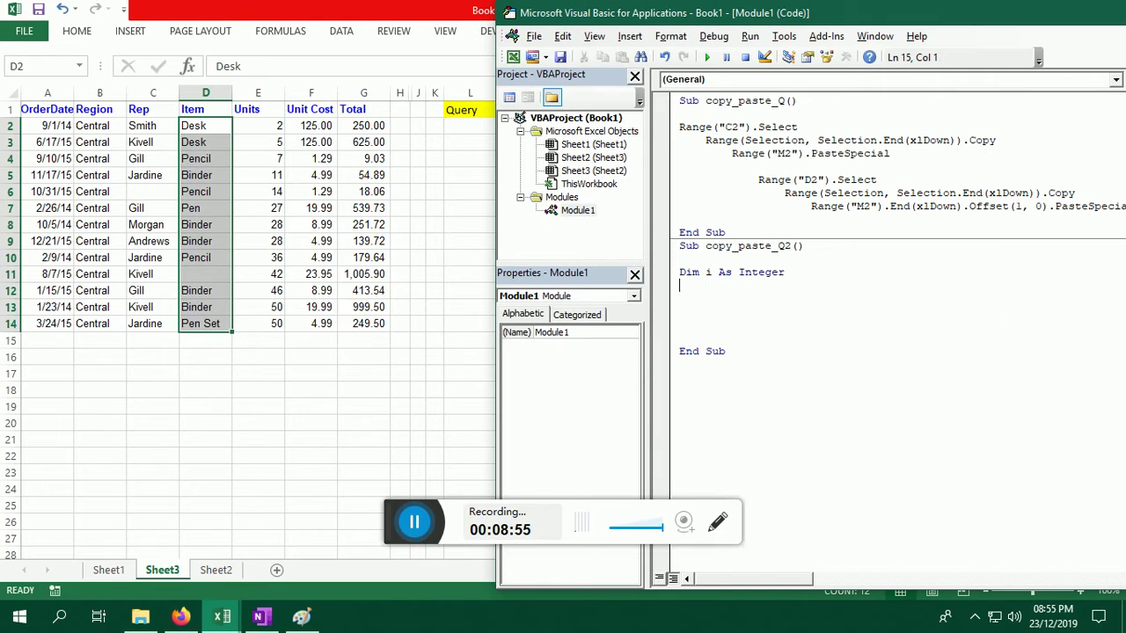
Reselect the Rep values C2:C14 and return to the sheet at cell C2
{"action": "left_click", "coordinate": [151, 126]}
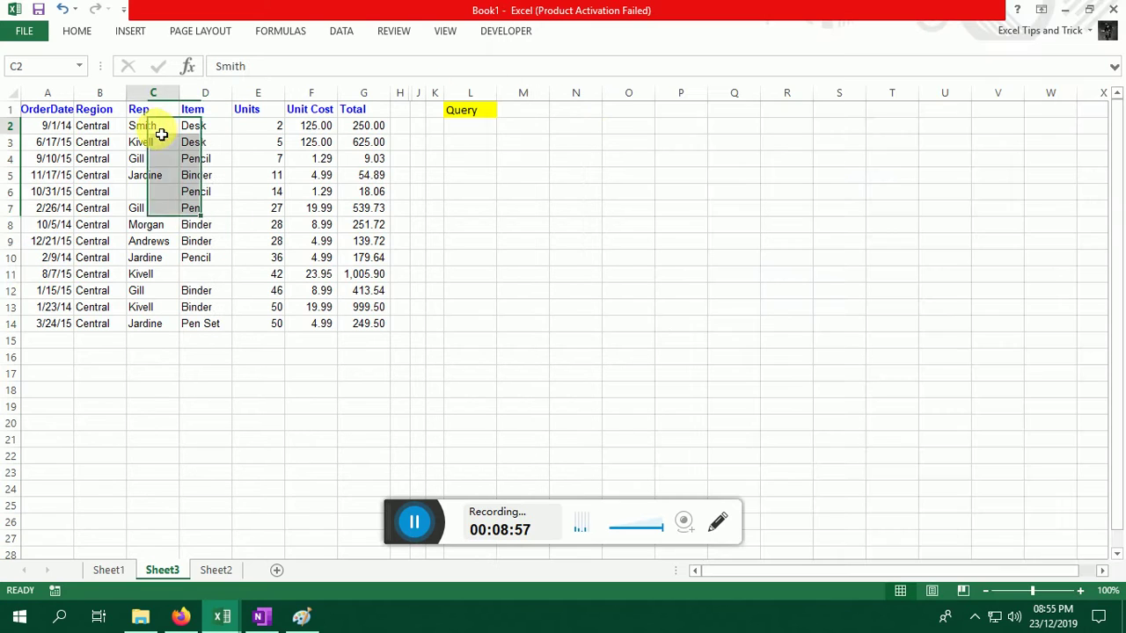
{"action": "left_click", "coordinate": [163, 323], "text": "shift"}
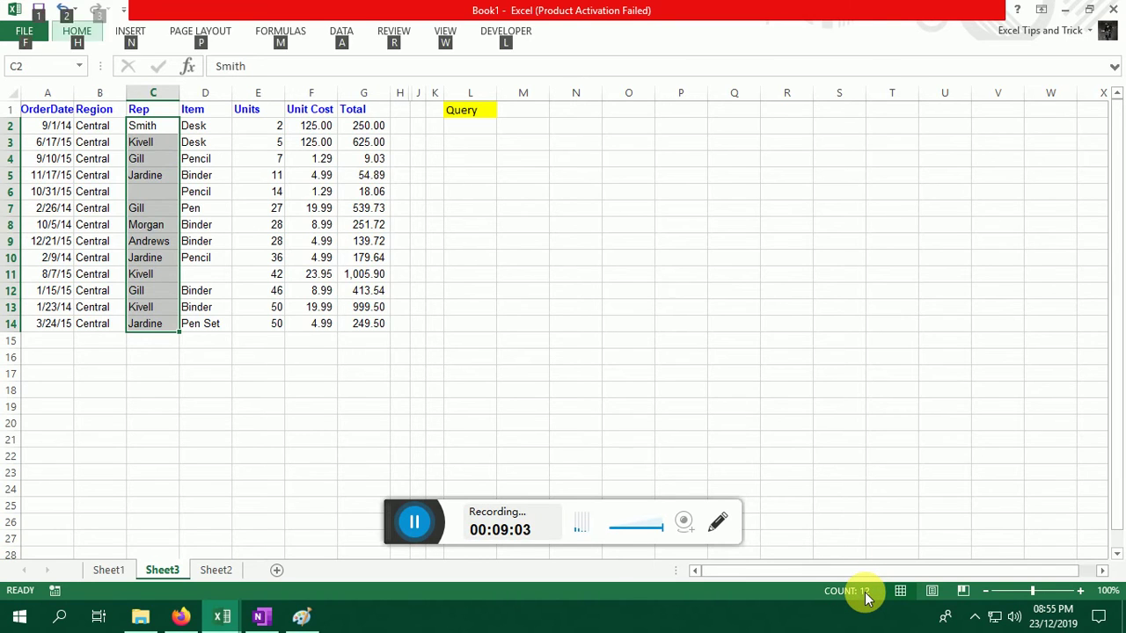
{"action": "key", "text": "alt+F11"}
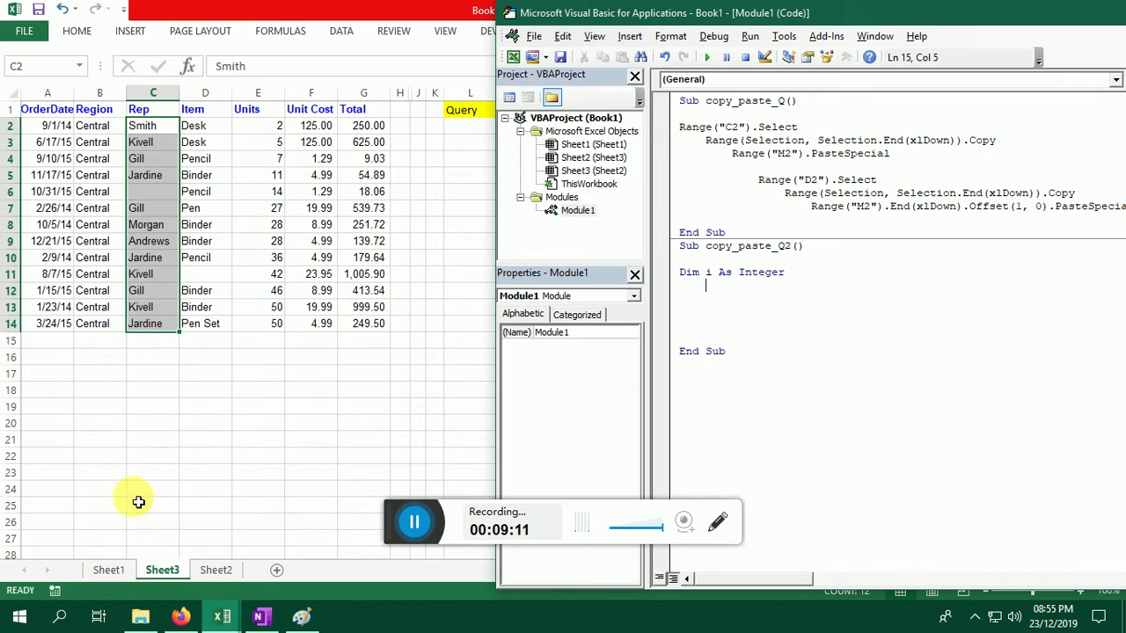
{"action": "left_click", "coordinate": [148, 128]}
Select the Rep values C2:C14 and abandon a mistyped Name Box address
{"action": "mouse_move", "coordinate": [164, 146]}
{"action": "left_mouse_down"}
{"action": "mouse_move", "coordinate": [173, 341]}
{"action": "mouse_move", "coordinate": [152, 321]}
{"action": "left_mouse_up"}
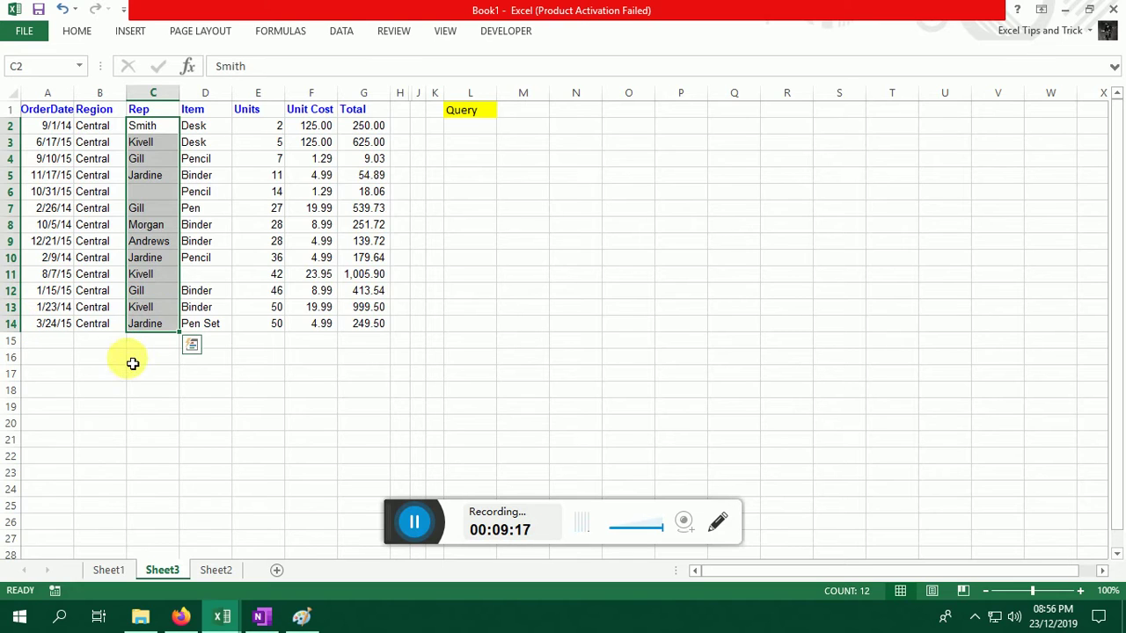
{"action": "left_click", "coordinate": [154, 389]}
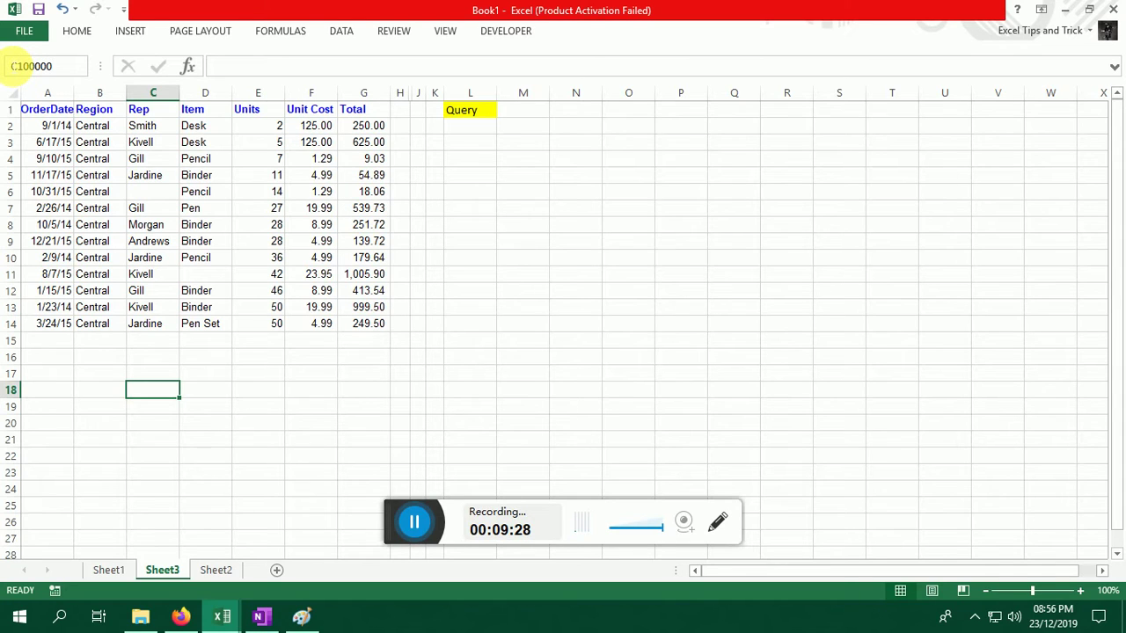
{"action": "left_click", "coordinate": [600, 244]}
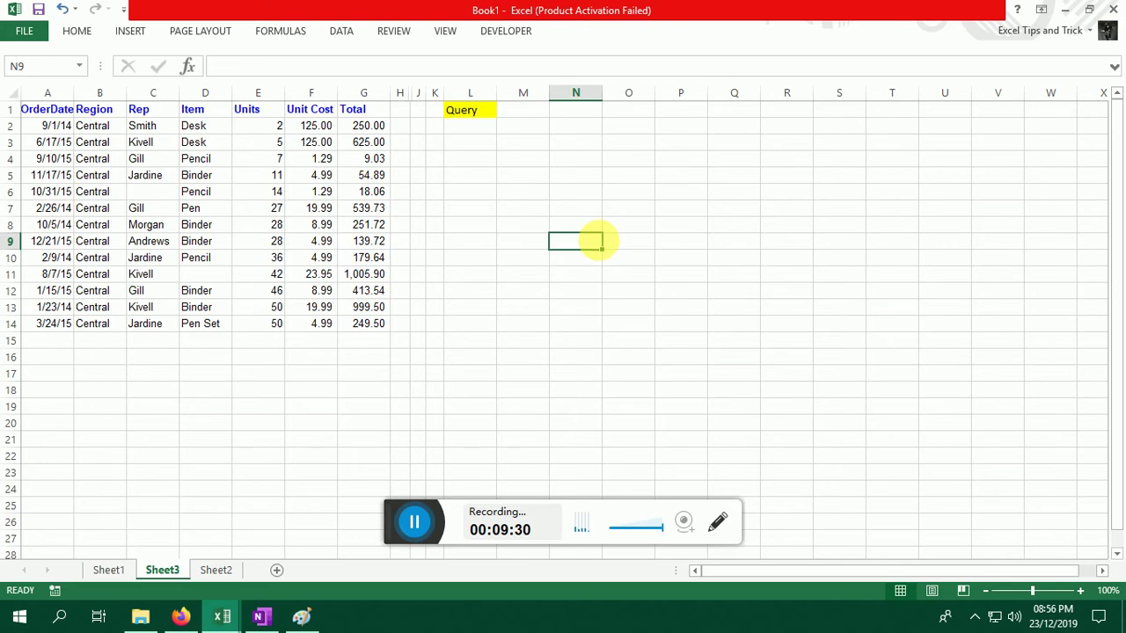
{"action": "key", "text": "alt+F11"}
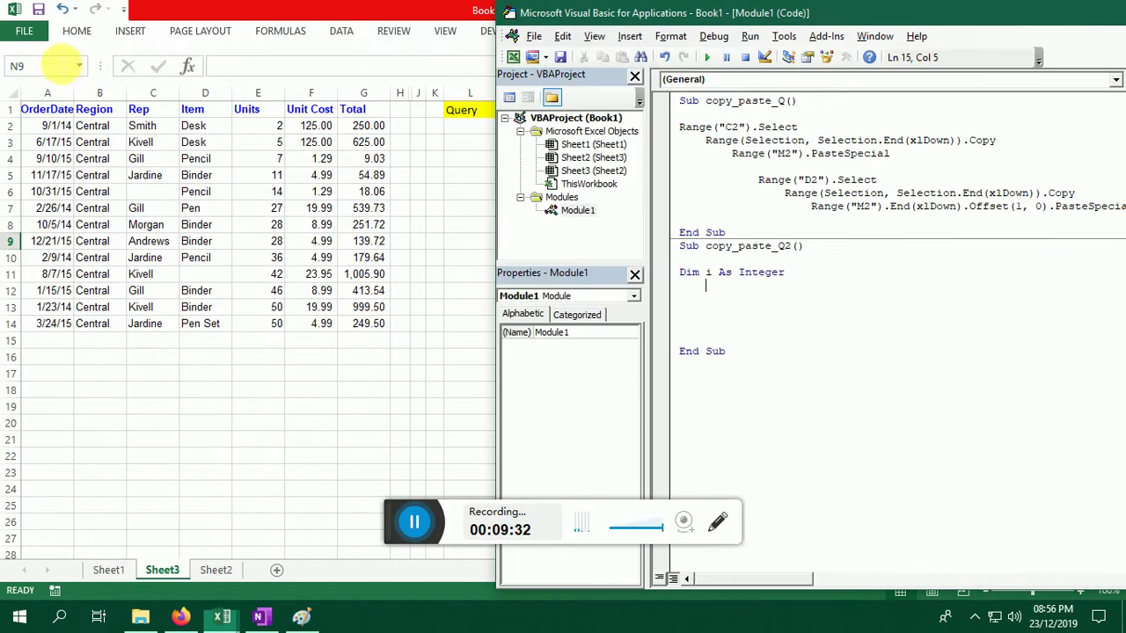
{"action": "key", "text": "alt+F11"}
{"action": "type", "text": "C10000"}
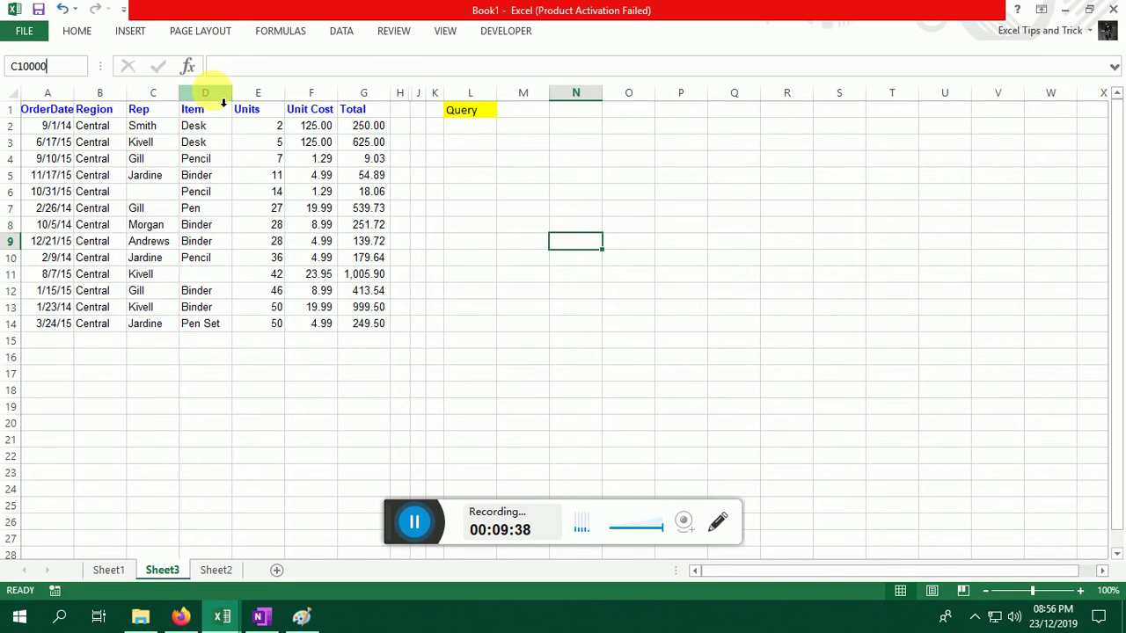
Go to C10000 and jump up with Ctrl+Up to confirm C14 is the last Rep entry
{"action": "key", "text": "Return"}
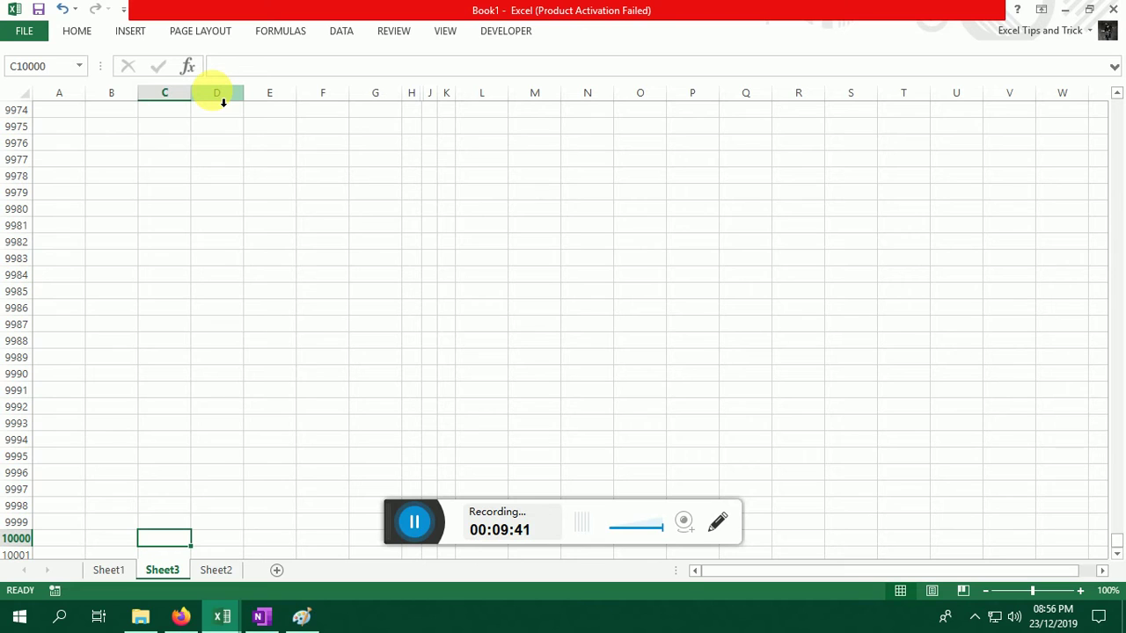
{"action": "key", "text": "ctrl+Up"}
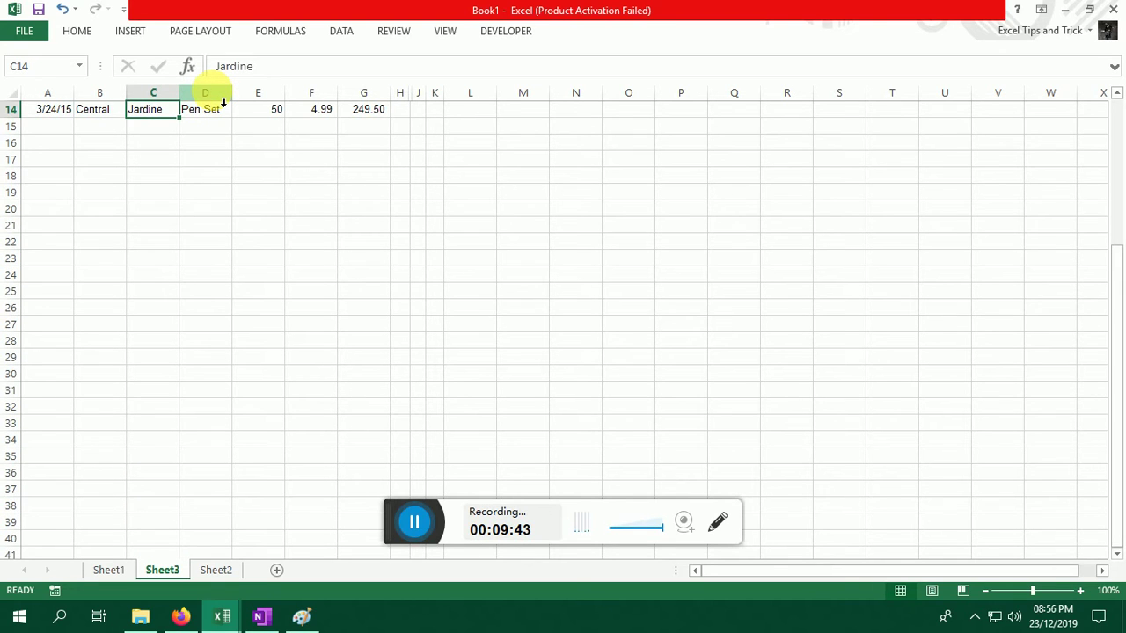
{"action": "key", "text": "Down"}
{"action": "key", "text": "Up"}
{"action": "scroll", "coordinate": [259, 158], "scroll_direction": "up", "scroll_amount": 4}
{"action": "left_click", "coordinate": [158, 180]}
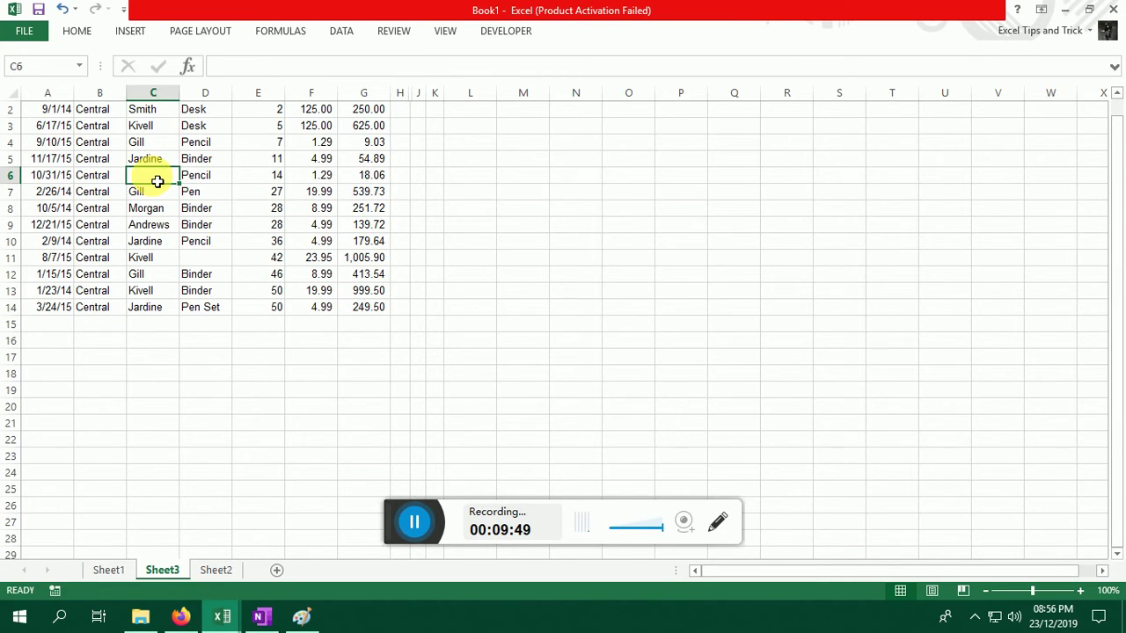
{"action": "scroll", "coordinate": [158, 180], "scroll_direction": "up", "scroll_amount": 1}
{"action": "left_click", "coordinate": [152, 327]}
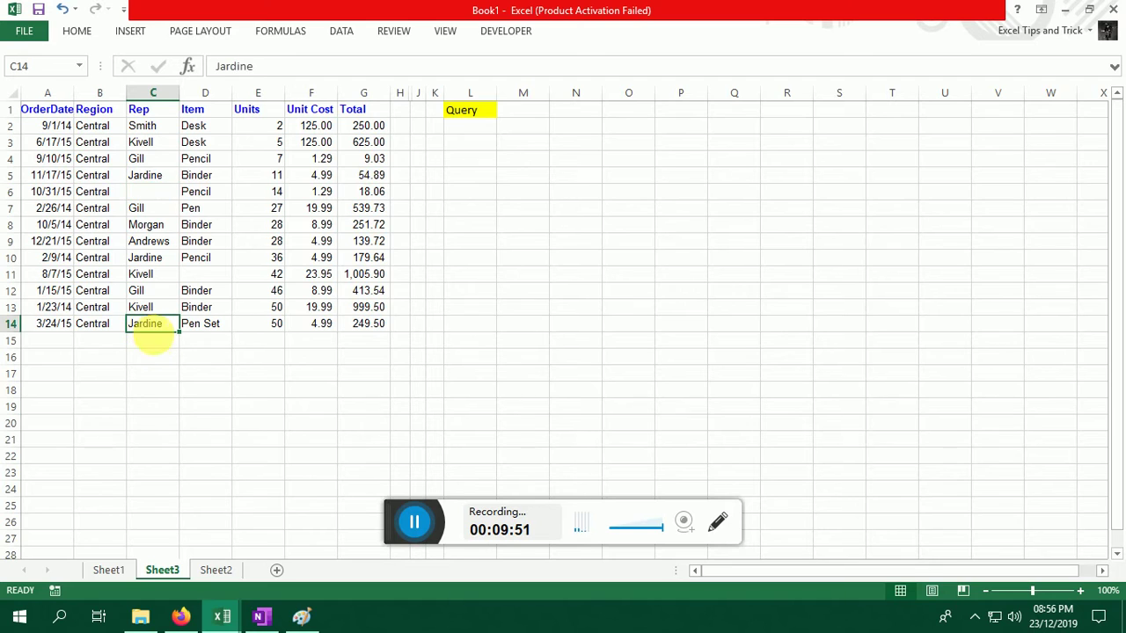
{"action": "left_click", "coordinate": [735, 274]}
{"action": "key", "text": "alt+F11"}
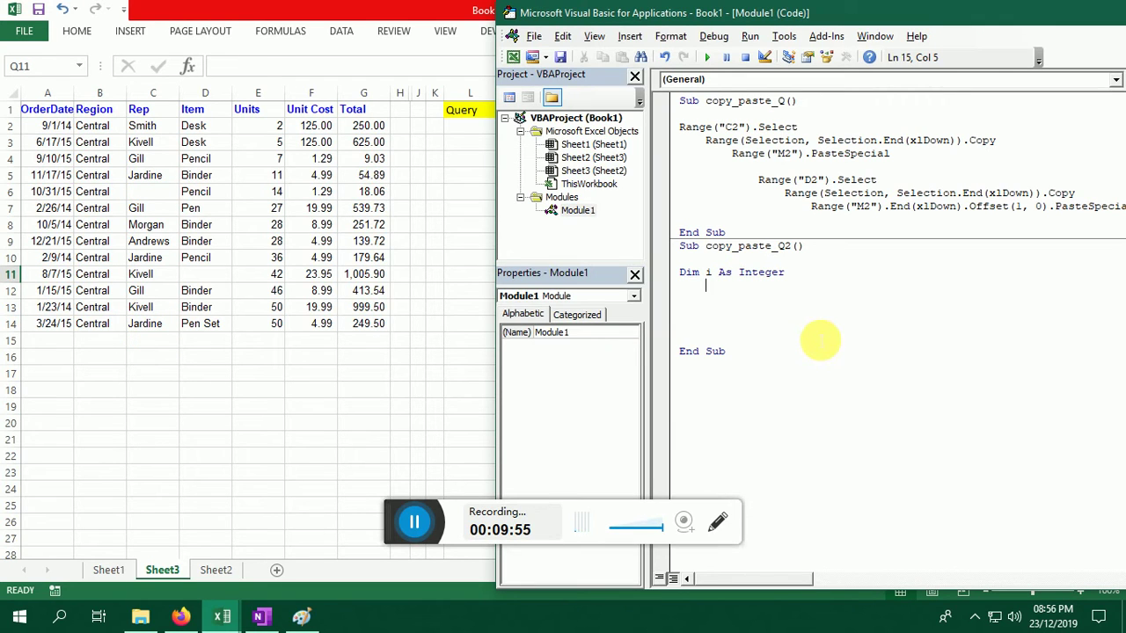
Write the line Range("C10000").End(xlUp).Row under the Dim declaration
{"action": "type", "text": "Range"}
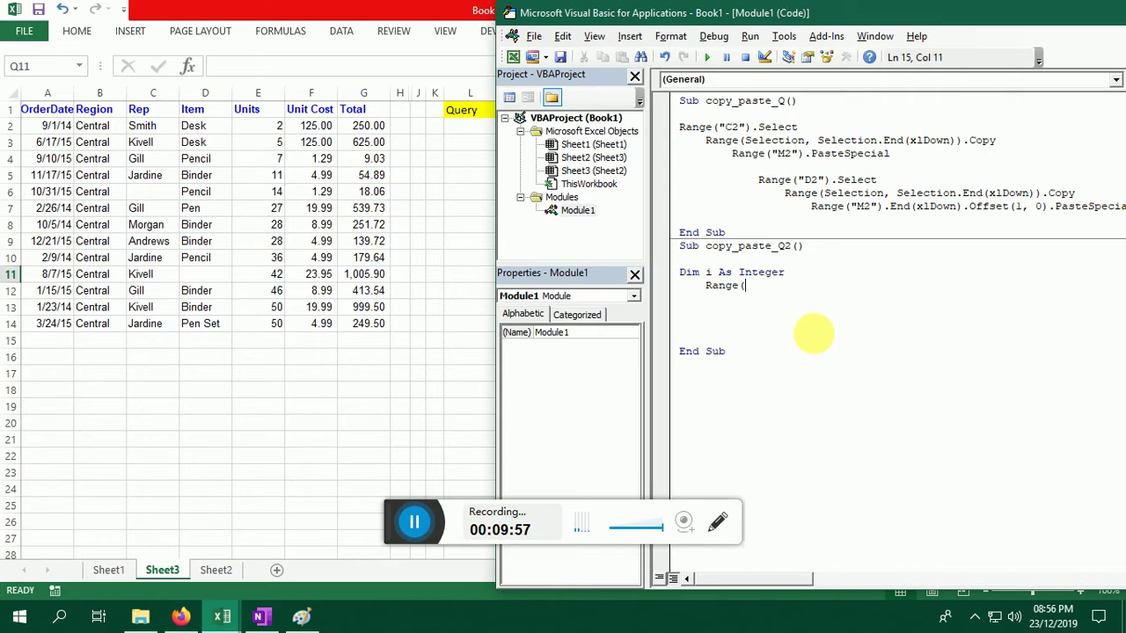
{"action": "type", "text": "(\"C1"}
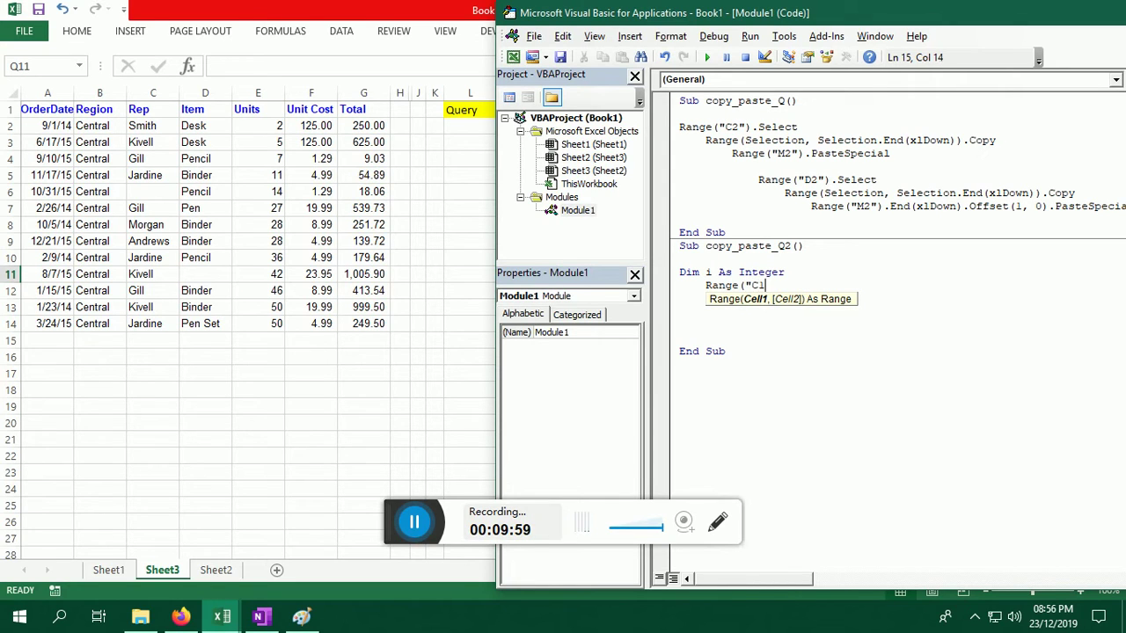
{"action": "type", "text": "0000\")"}
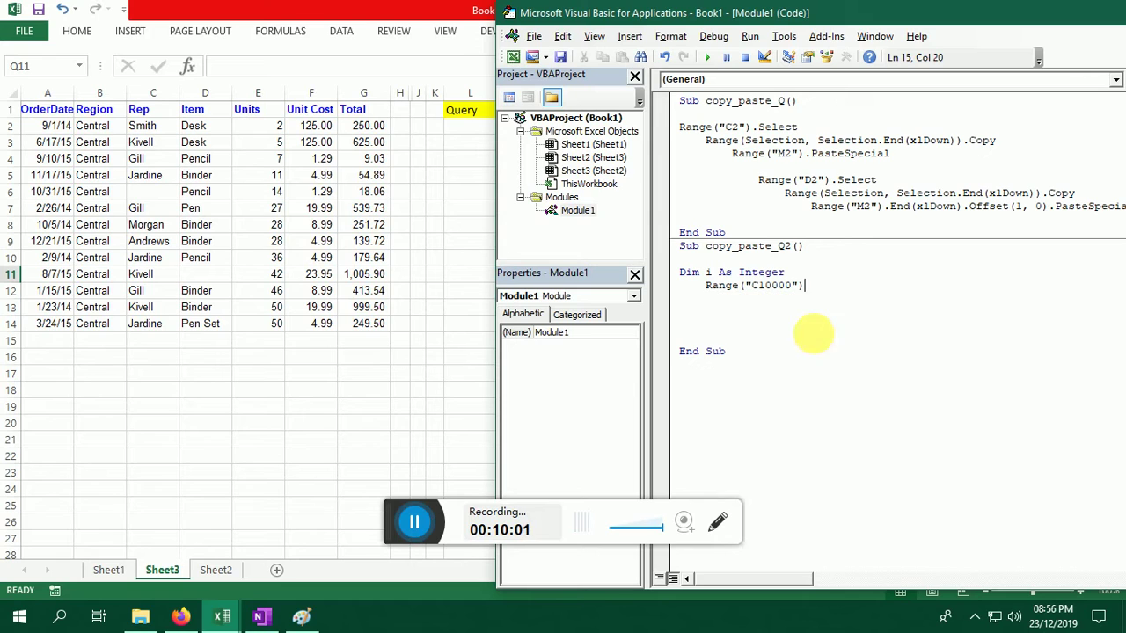
{"action": "type", "text": ".en"}
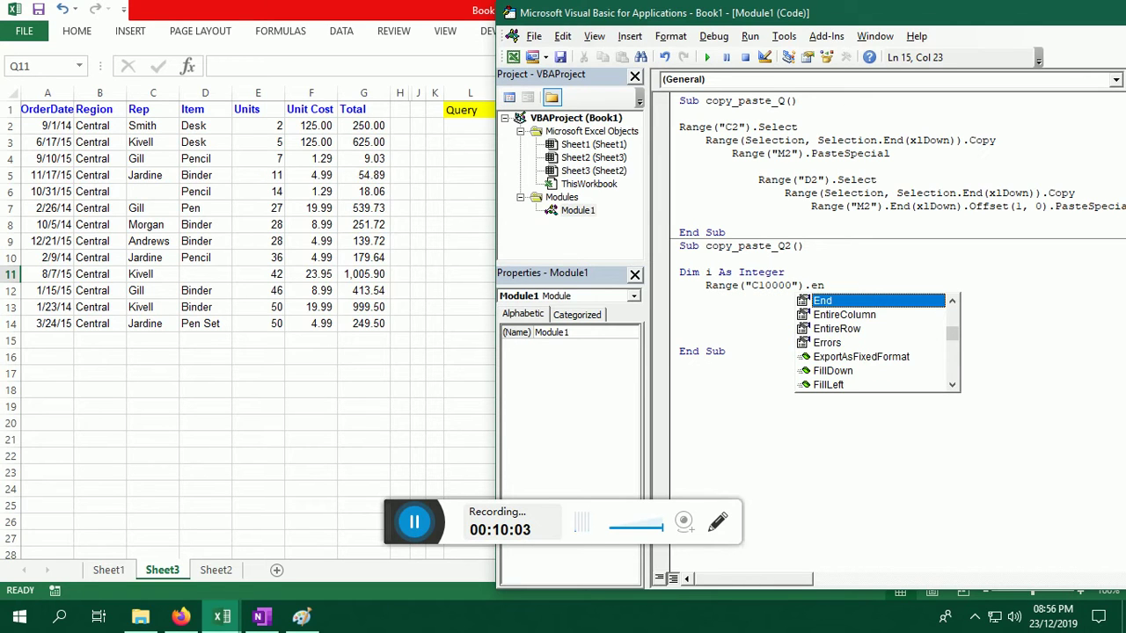
{"action": "key", "text": "Tab"}
{"action": "type", "text": "("}
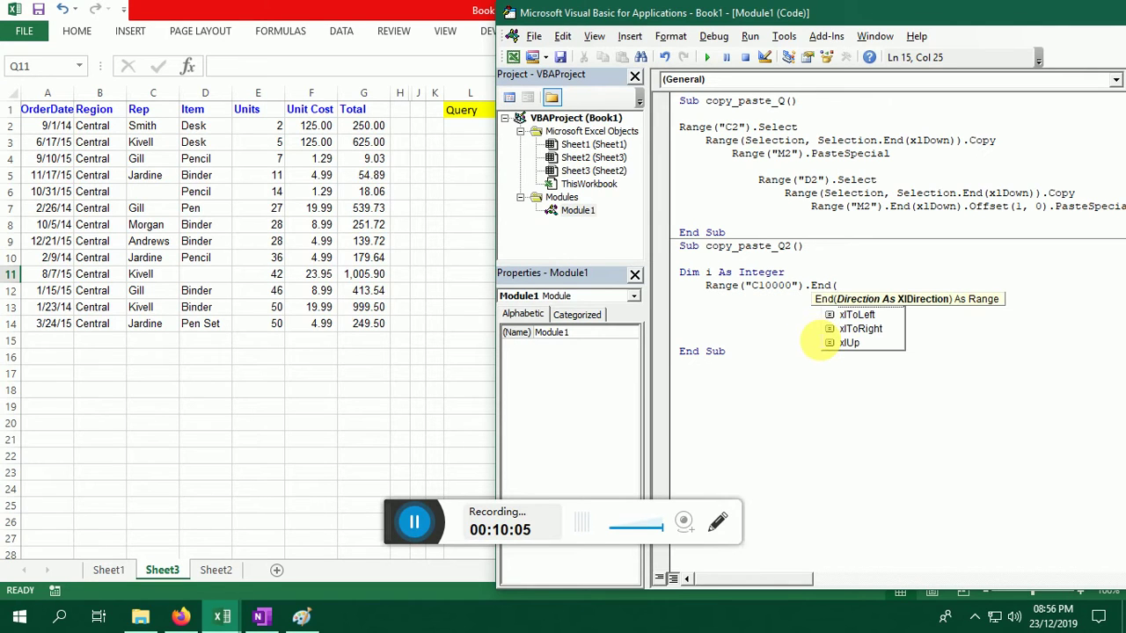
{"action": "key", "text": "Down"}
{"action": "key", "text": "Down"}
{"action": "key", "text": "Tab"}
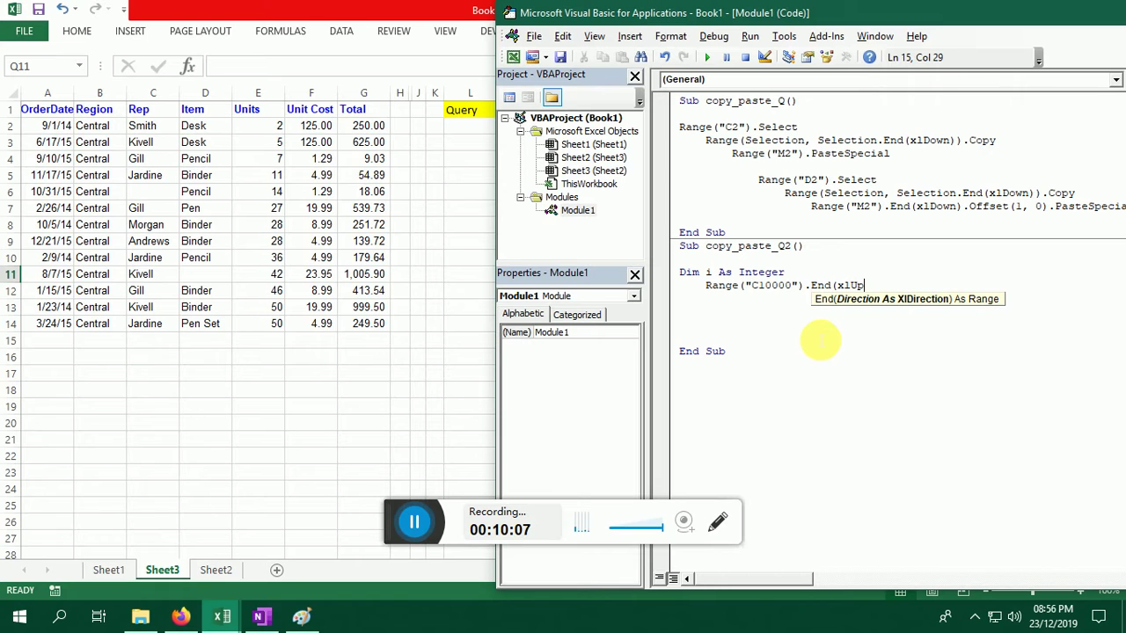
{"action": "type", "text": ").ro"}
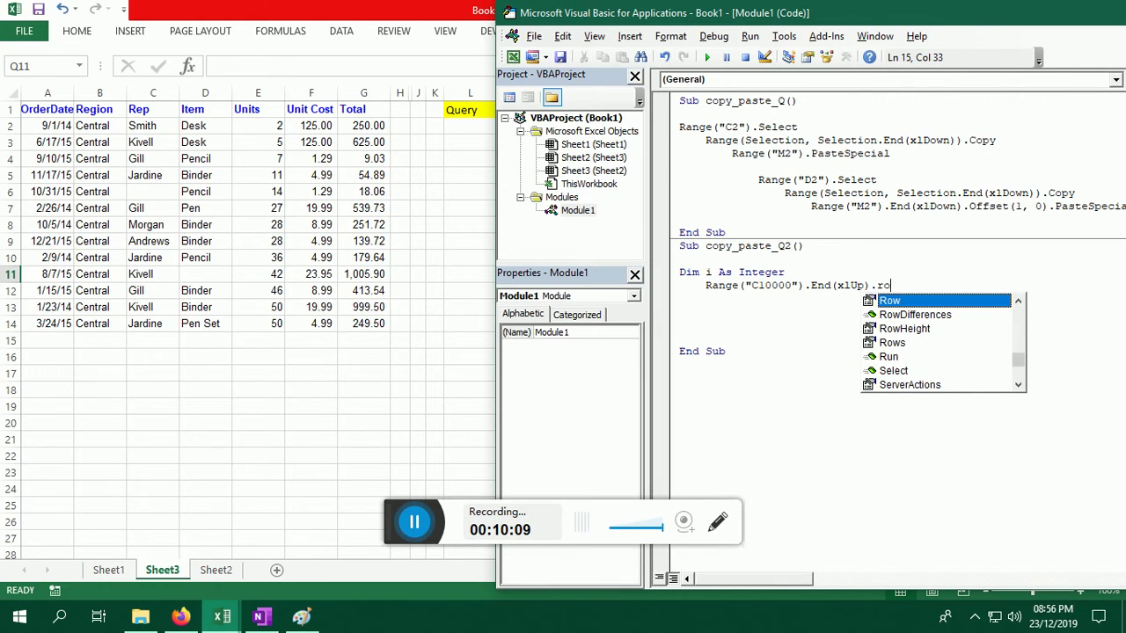
{"action": "type", "text": "w"}
{"action": "key", "text": "Tab"}
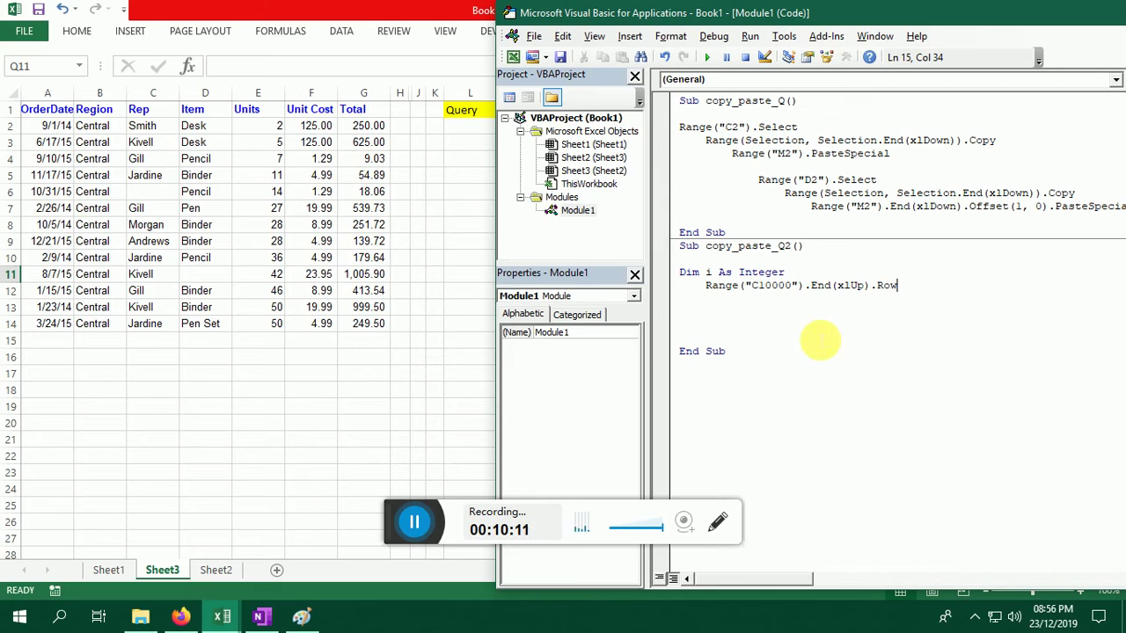
{"action": "key", "text": "Return"}
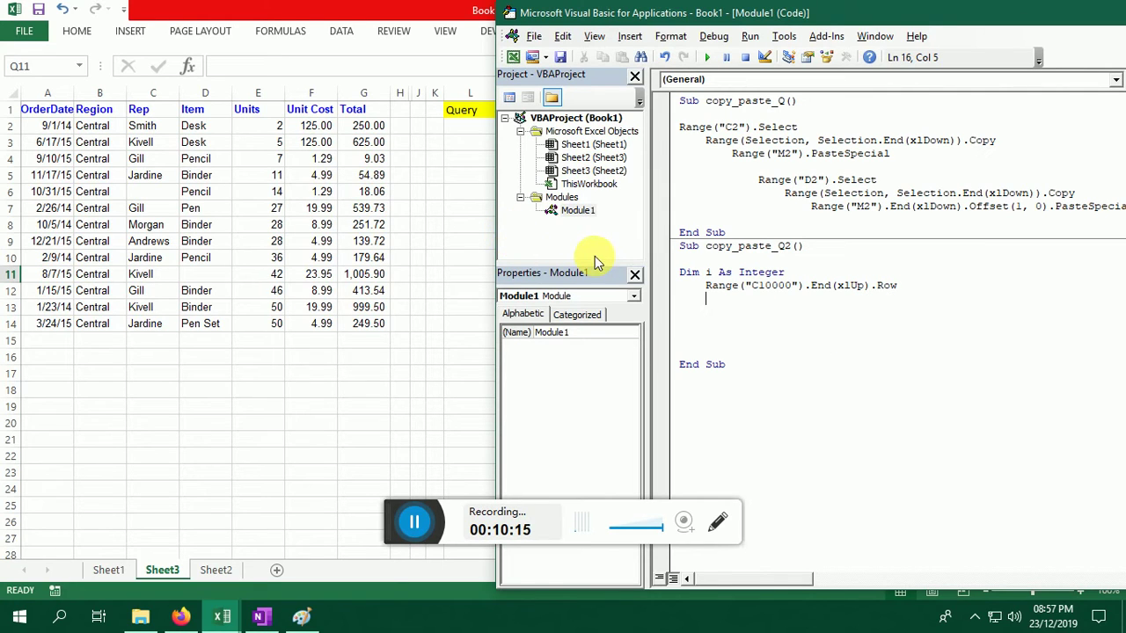
Add an indented MsgBox i line beneath it
{"action": "key", "text": "Tab"}
{"action": "type", "text": "msgb"}
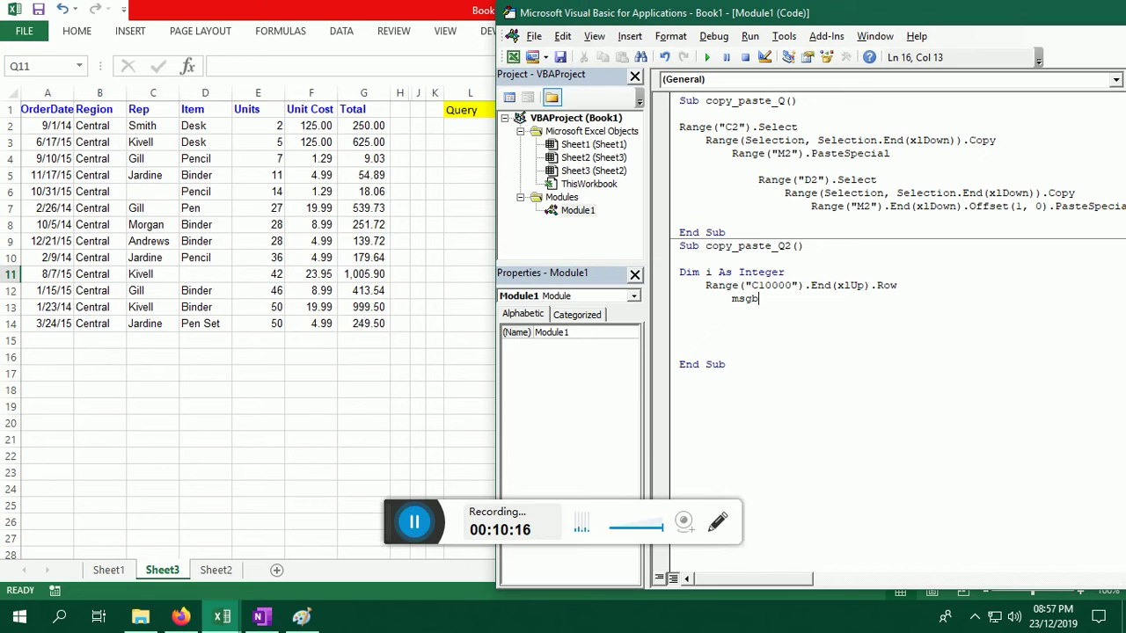
{"action": "type", "text": "ox "}
{"action": "type", "text": "i"}
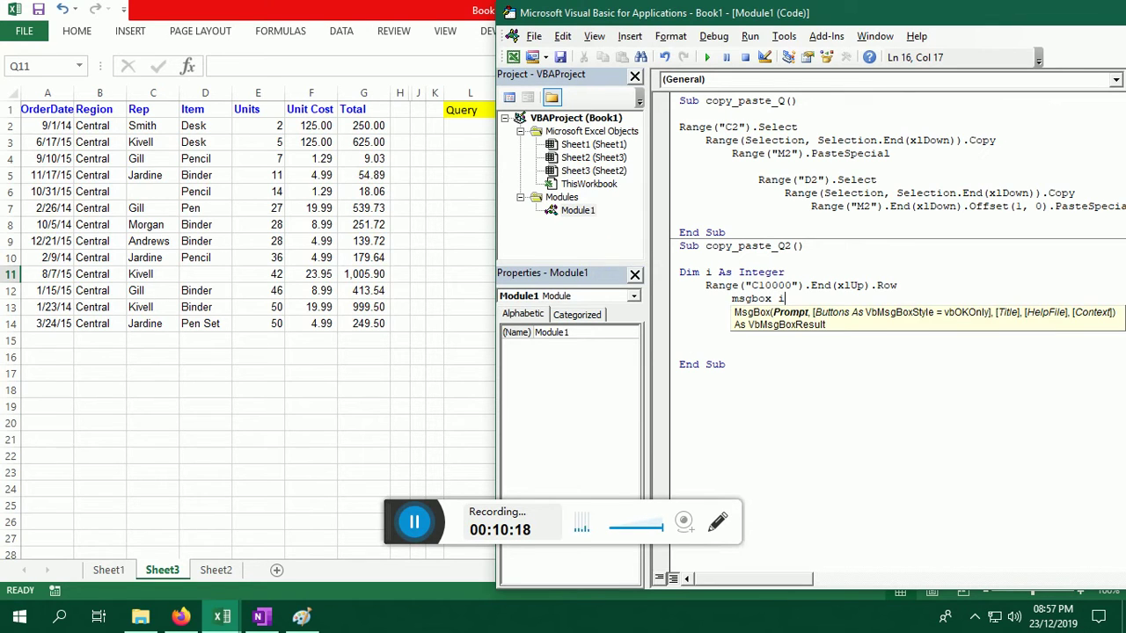
{"action": "key", "text": "Down"}
Run copy_paste_Q2 and dismiss the "Invalid use of property" compile error
{"action": "left_click", "coordinate": [738, 246]}
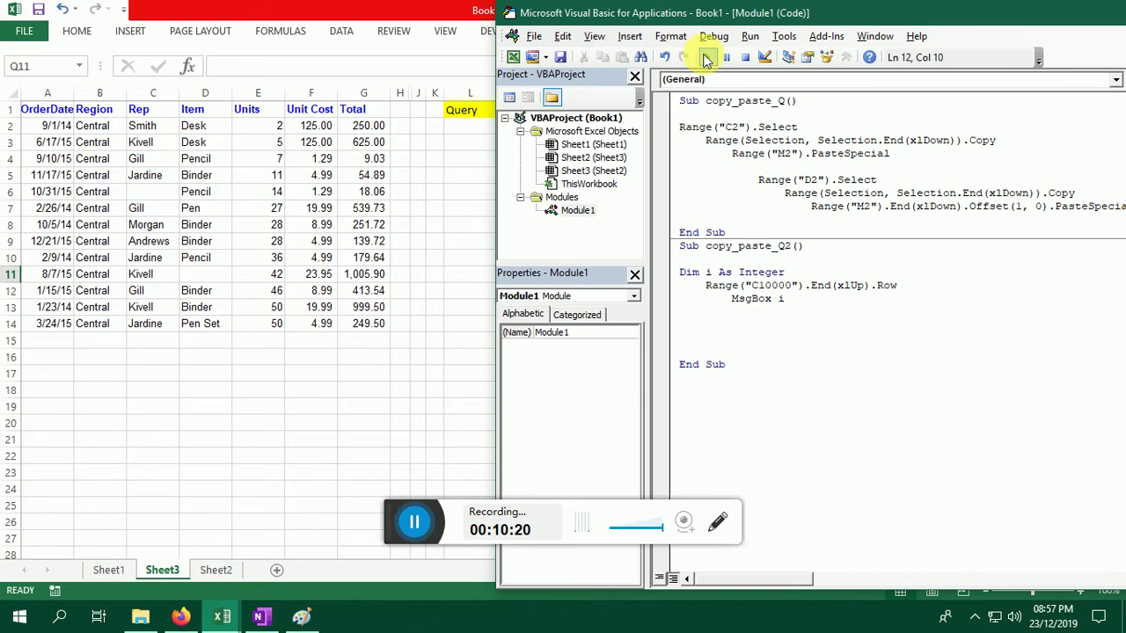
{"action": "left_click", "coordinate": [706, 57]}
{"action": "left_click", "coordinate": [552, 370]}
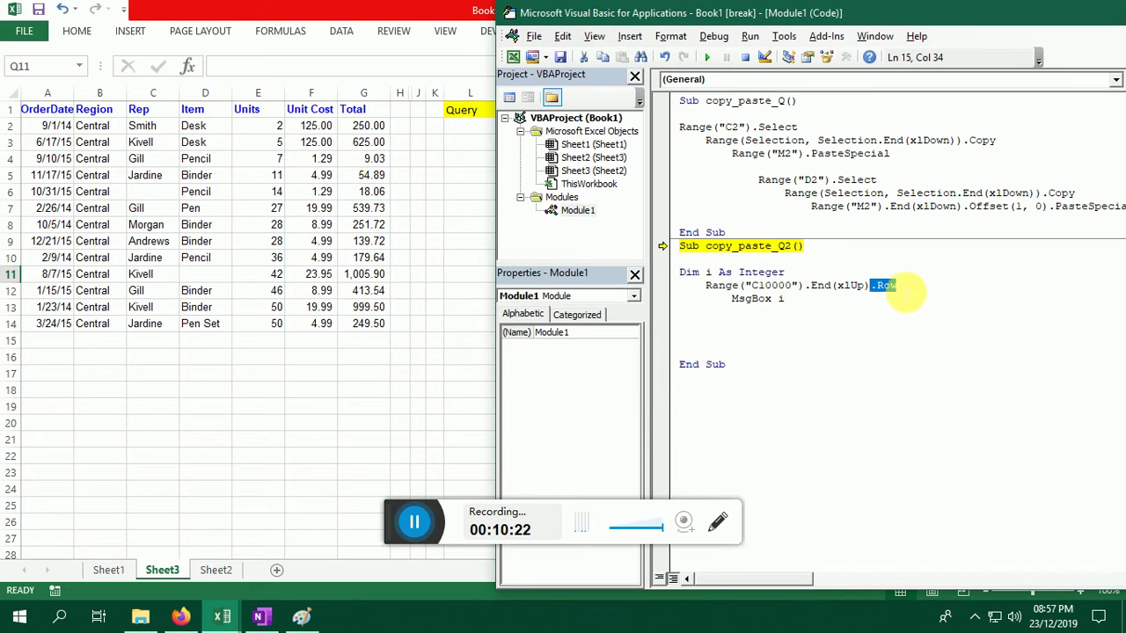
Retype .End(xlUp).Row on line 15 using the IntelliSense suggestions
{"action": "left_click", "coordinate": [899, 287]}
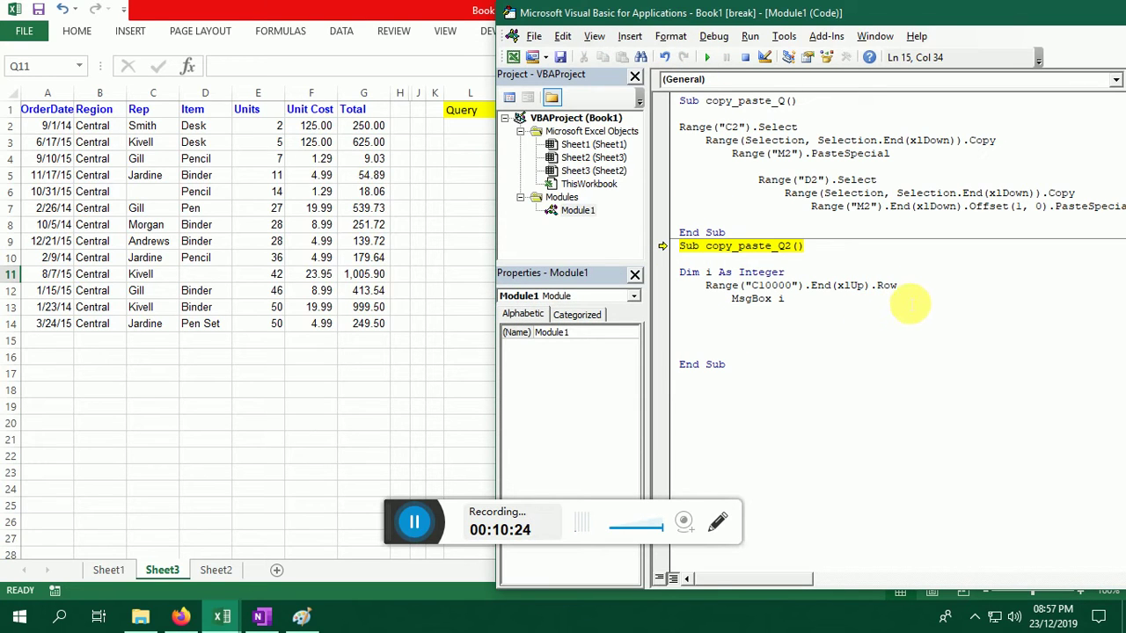
{"action": "mouse_move", "coordinate": [910, 298]}
{"action": "left_mouse_down"}
{"action": "mouse_move", "coordinate": [810, 301]}
{"action": "mouse_move", "coordinate": [804, 286]}
{"action": "left_mouse_up"}
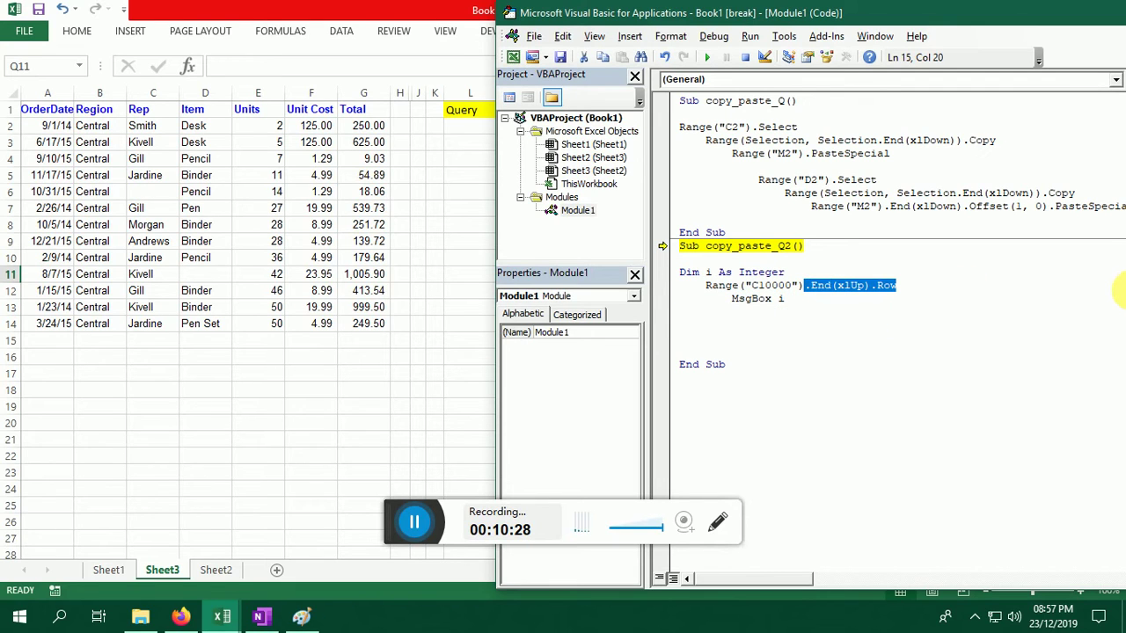
{"action": "key", "text": "Delete"}
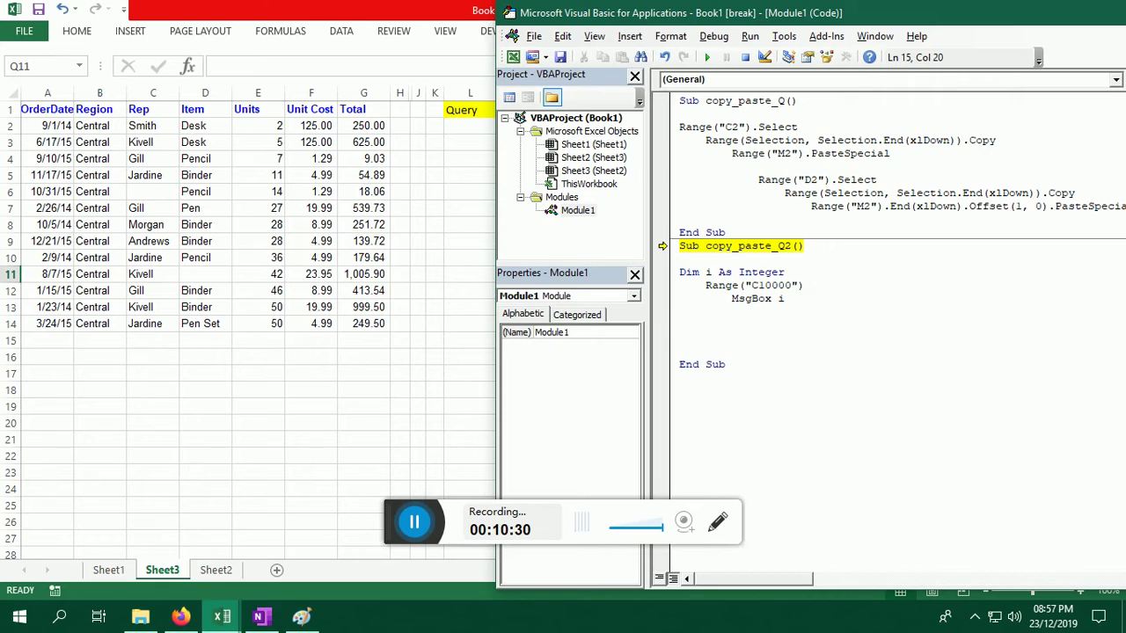
{"action": "type", "text": ".E"}
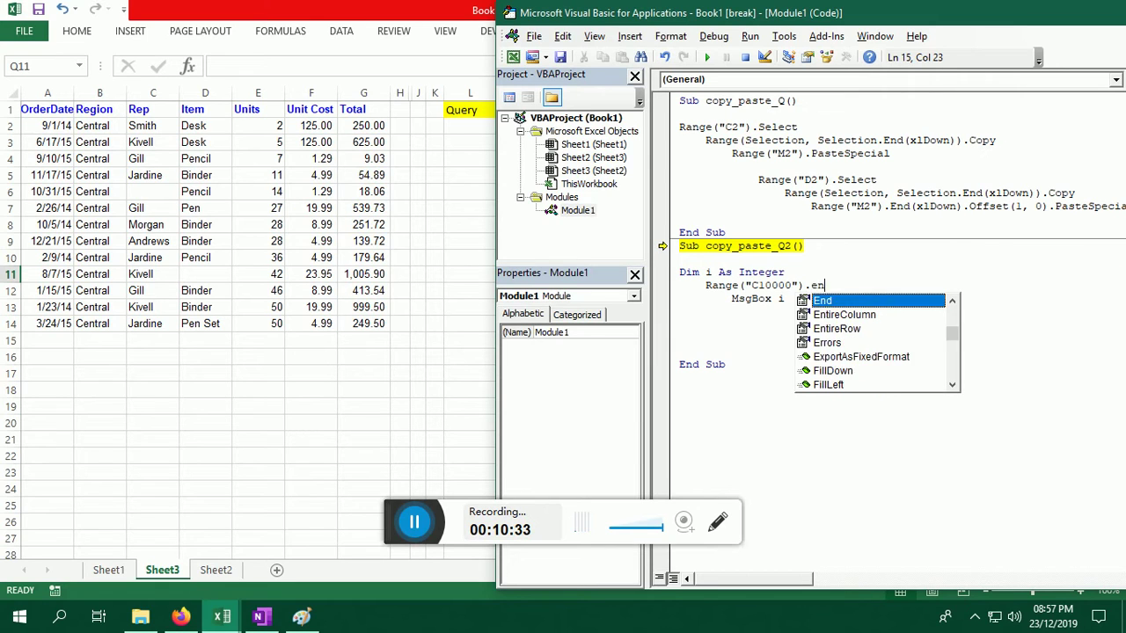
{"action": "type", "text": "nd("}
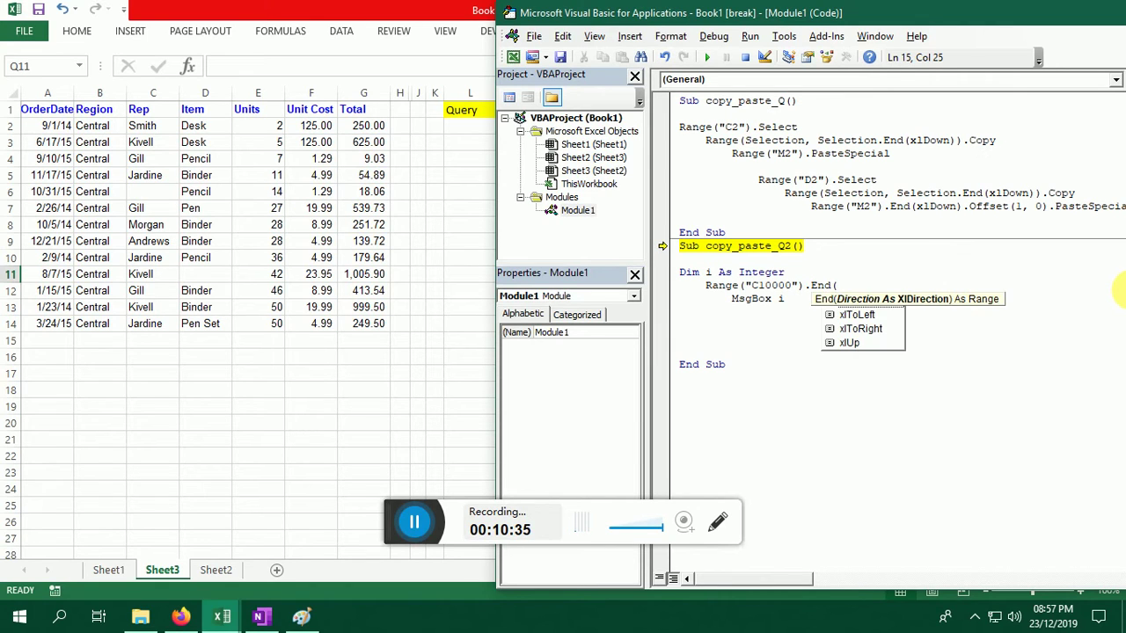
{"action": "key", "text": "Down"}
{"action": "key", "text": "Down"}
{"action": "key", "text": "Tab"}
{"action": "type", "text": ")"}
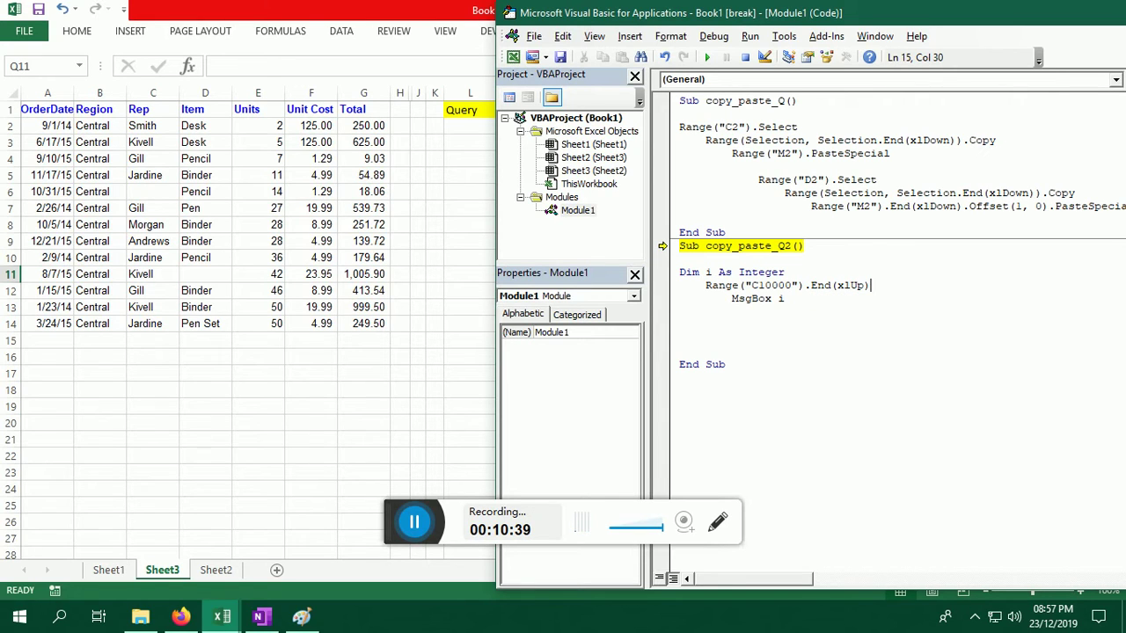
{"action": "type", "text": ".row"}
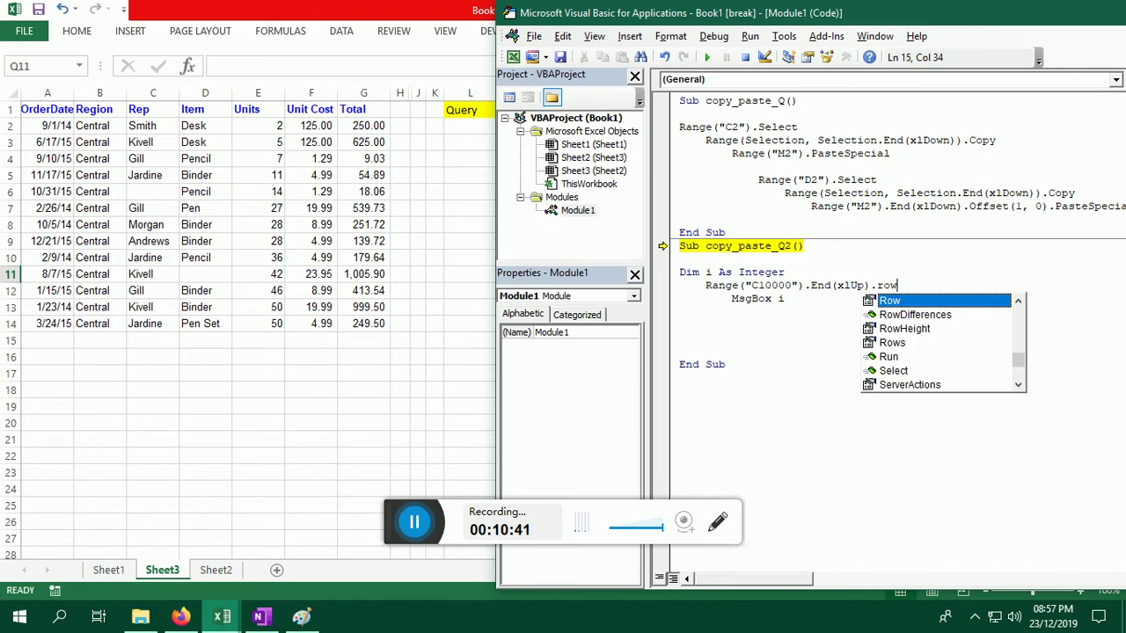
{"action": "key", "text": "Tab"}
Step into copy_paste_Q2 with F8 and dismiss the repeated compile error
{"action": "left_click", "coordinate": [927, 340]}
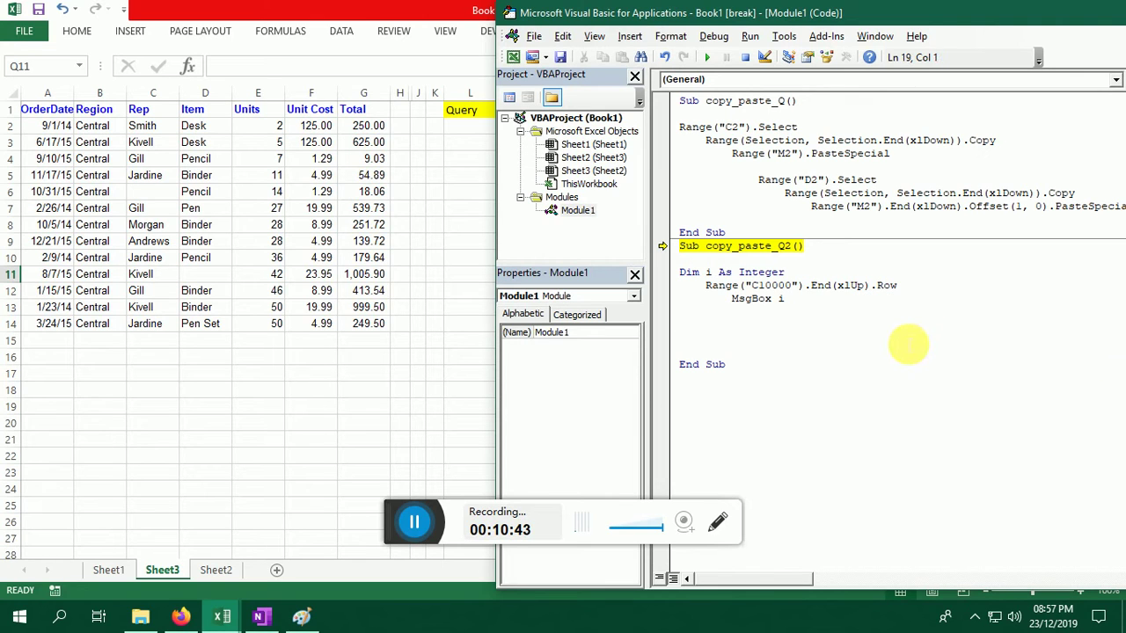
{"action": "key", "text": "F8"}
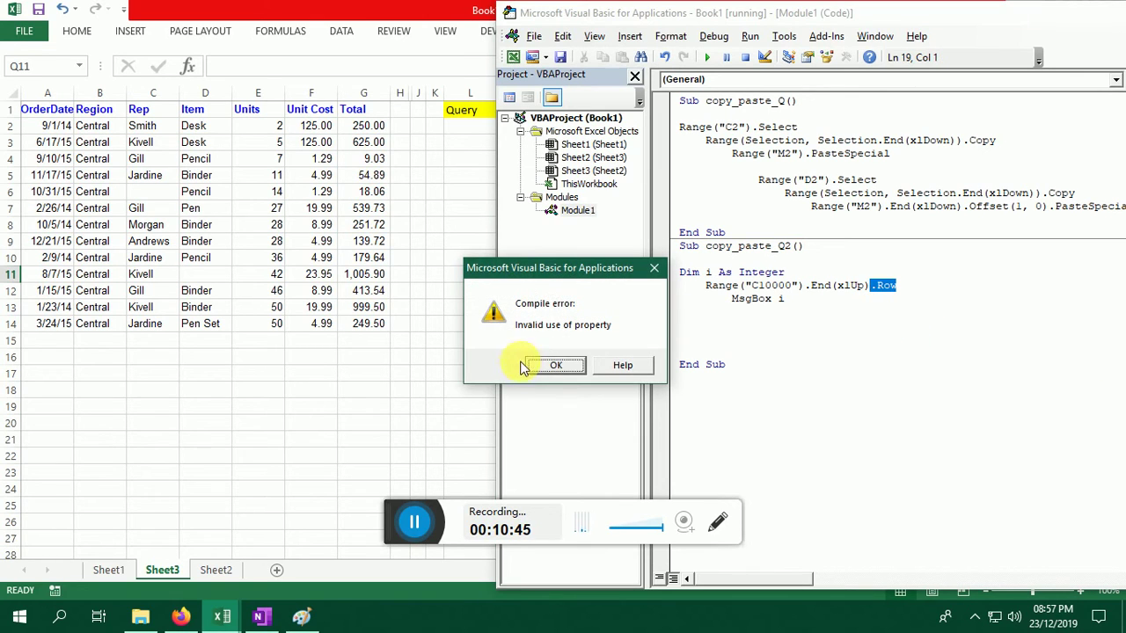
{"action": "left_click", "coordinate": [553, 363]}
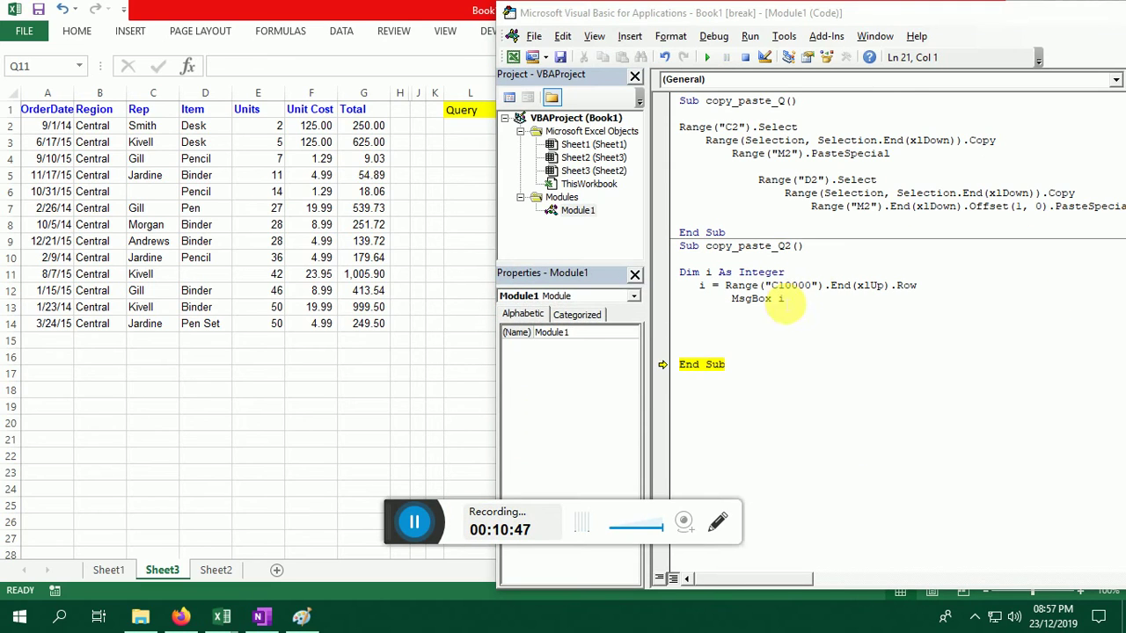
{"action": "left_click_drag", "start_coordinate": [707, 286], "coordinate": [699, 286]}
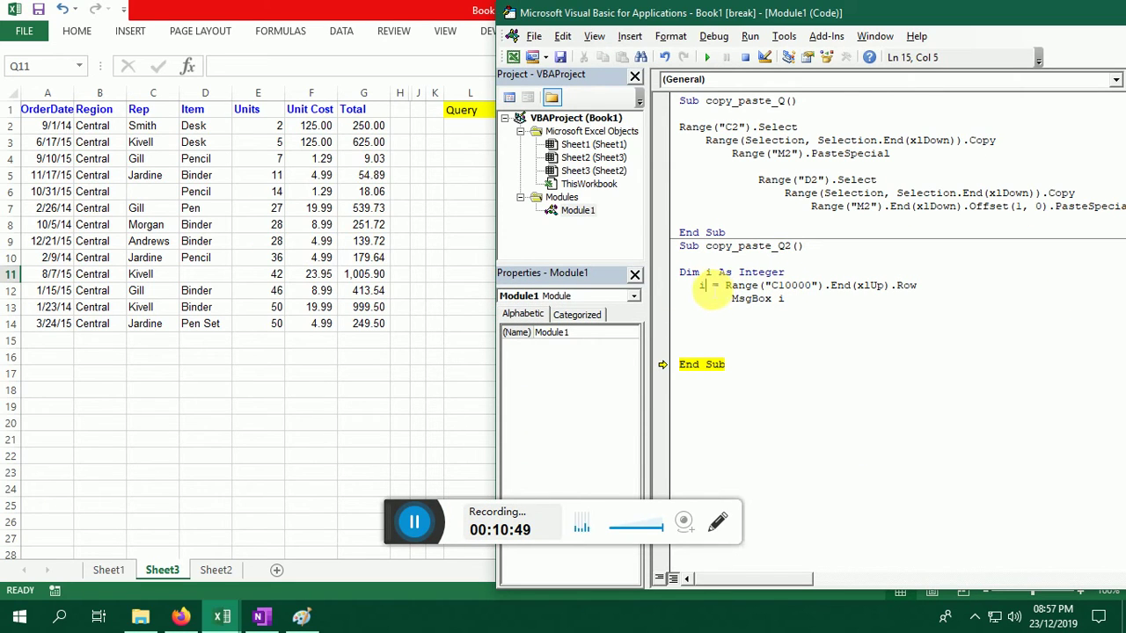
{"action": "mouse_move", "coordinate": [739, 290]}
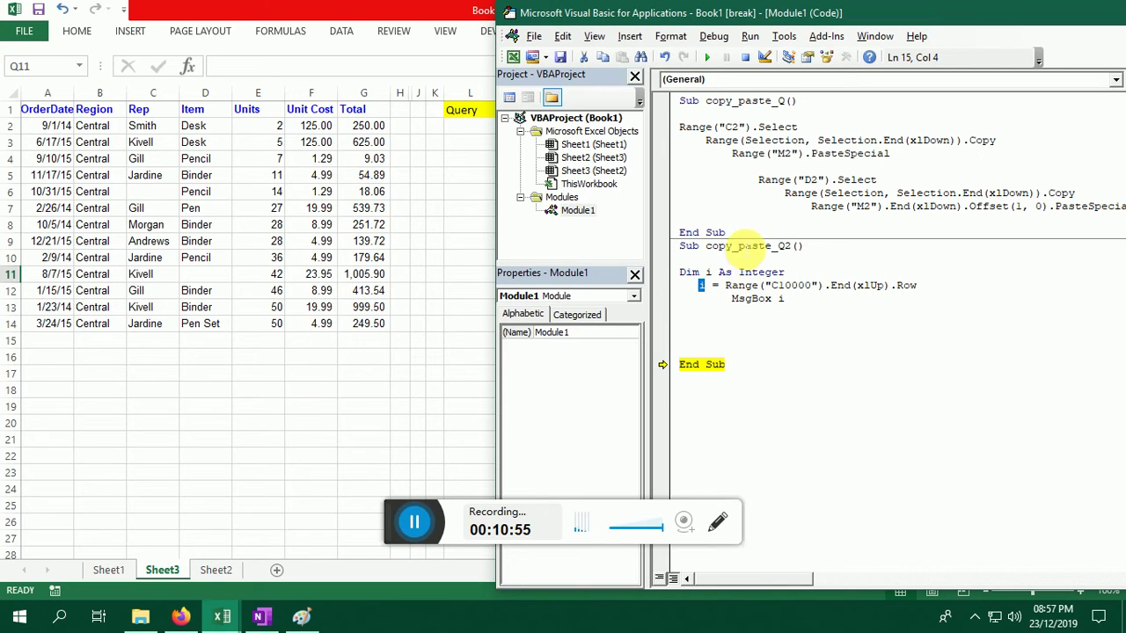
{"action": "key", "text": "F8"}
{"action": "key", "text": "F8"}
{"action": "key", "text": "F8"}
{"action": "key", "text": "F8"}
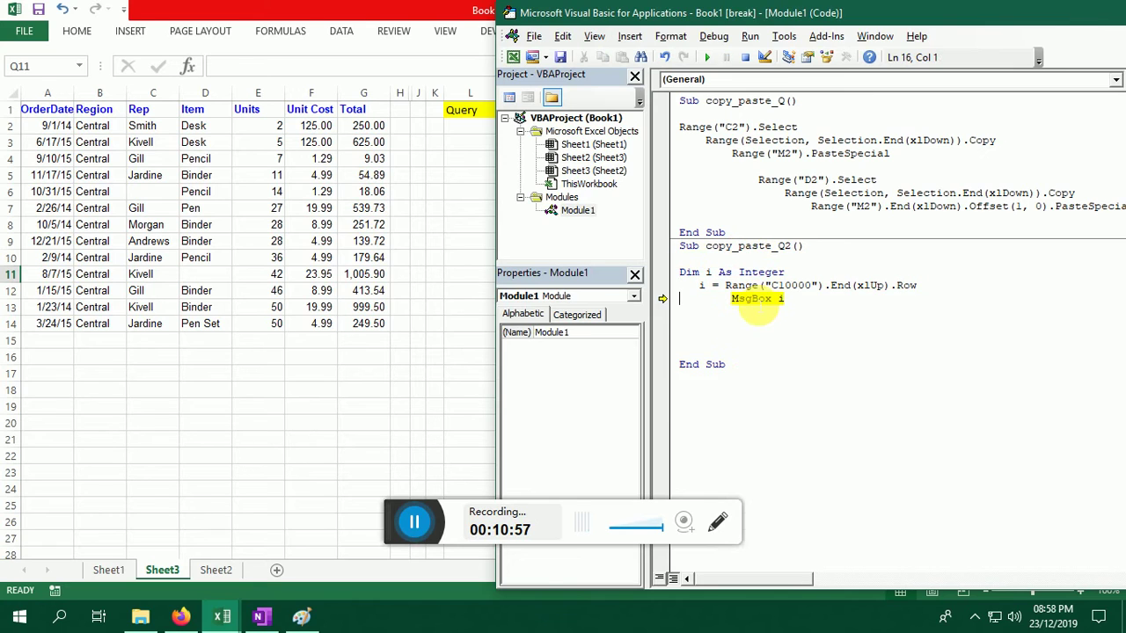
{"action": "key", "text": "F8"}
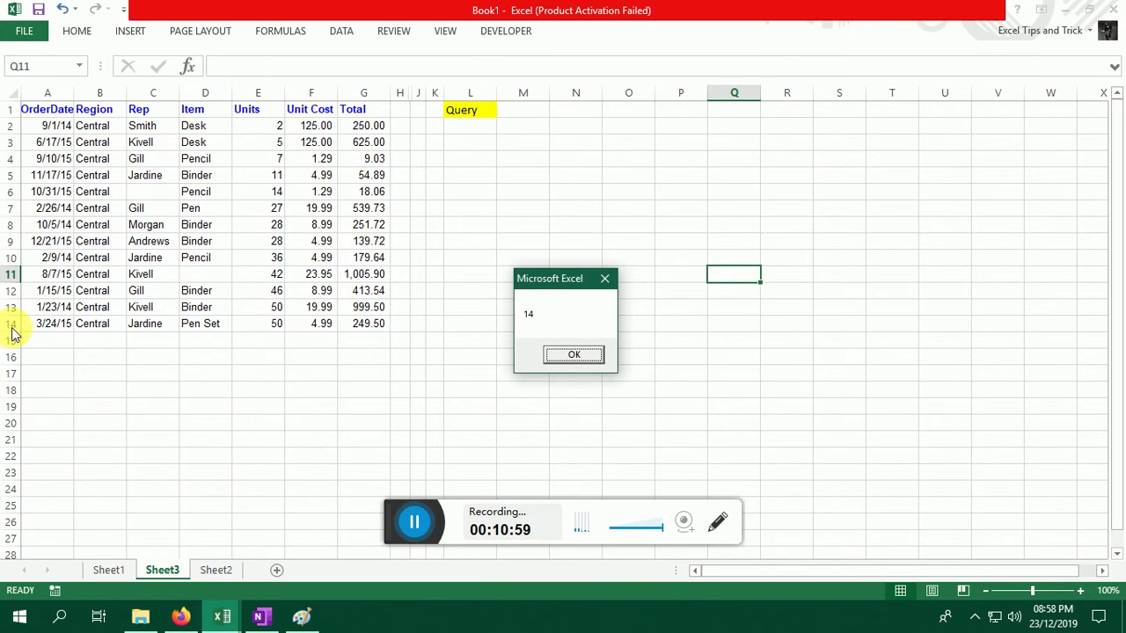
{"action": "left_click", "coordinate": [585, 355]}
Clear the Pen Set entry from Item cell D14
{"action": "left_click", "coordinate": [202, 324]}
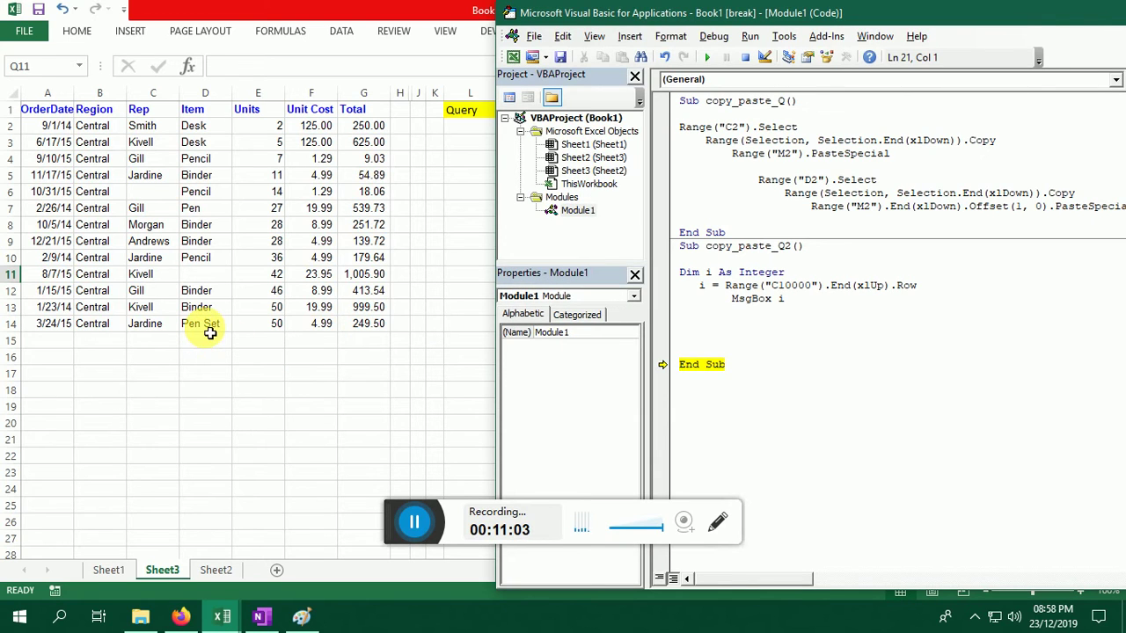
{"action": "key", "text": "Delete"}
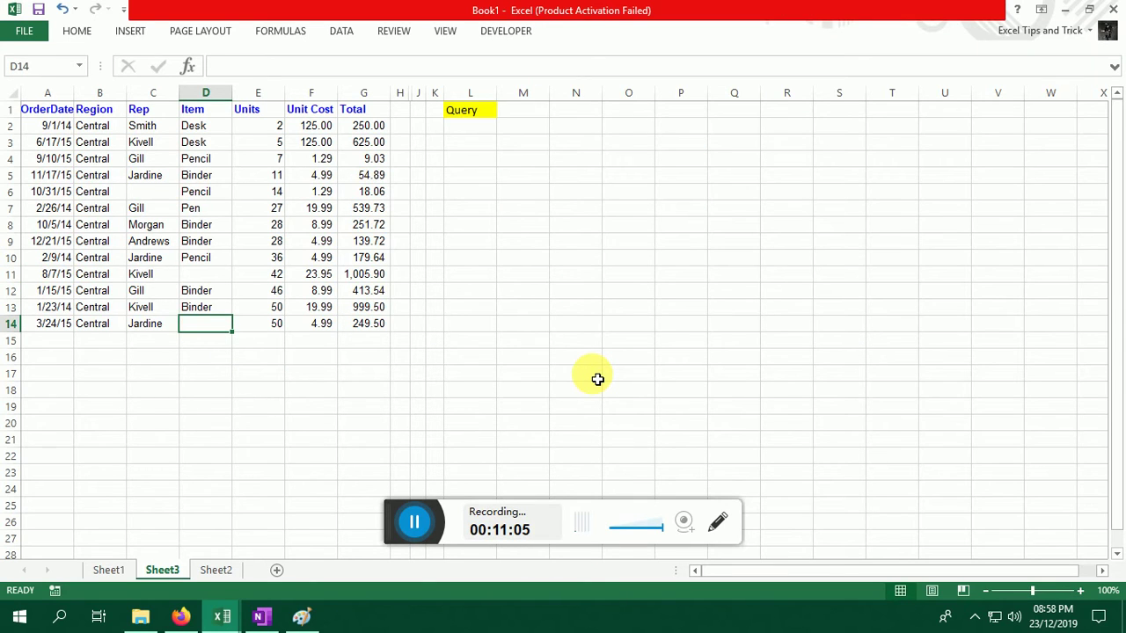
{"action": "left_click", "coordinate": [209, 275]}
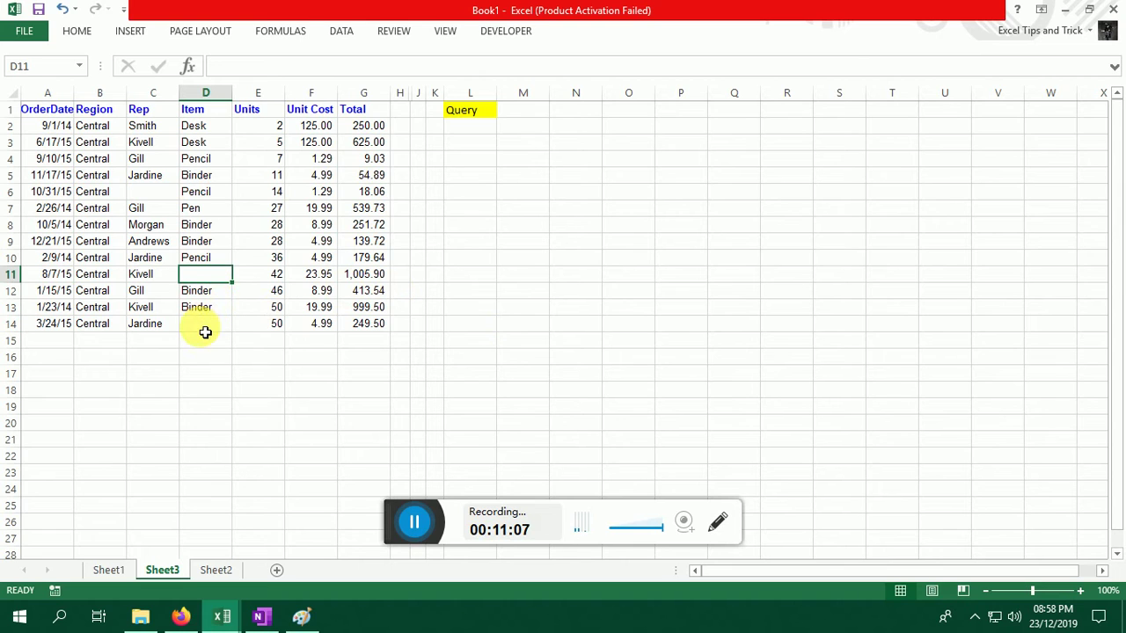
{"action": "left_click", "coordinate": [205, 326]}
Rename i to Cdta on line 15, delete the MsgBox i line, and begin a Ddta declaration
{"action": "key", "text": "alt+F11"}
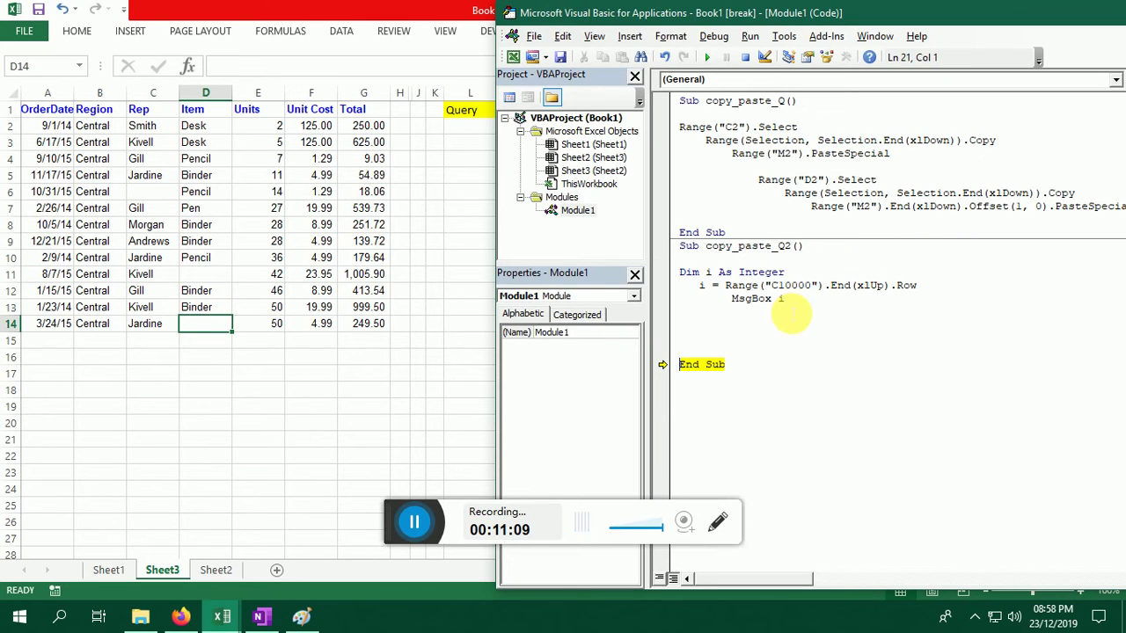
{"action": "left_click", "coordinate": [702, 287]}
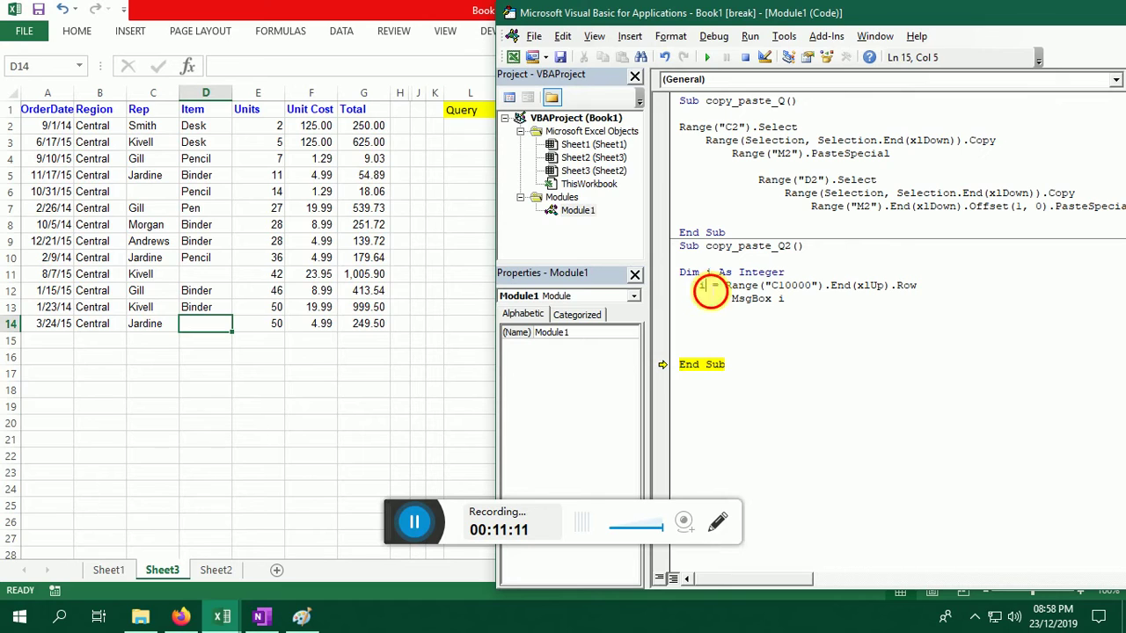
{"action": "type", "text": "Cd"}
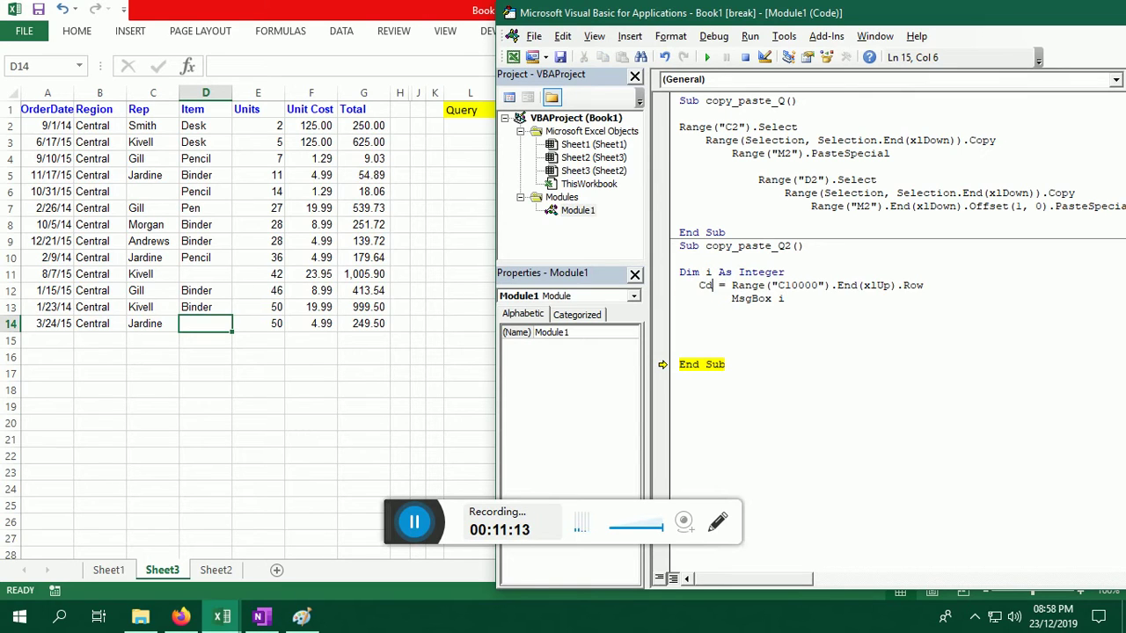
{"action": "type", "text": "ou"}
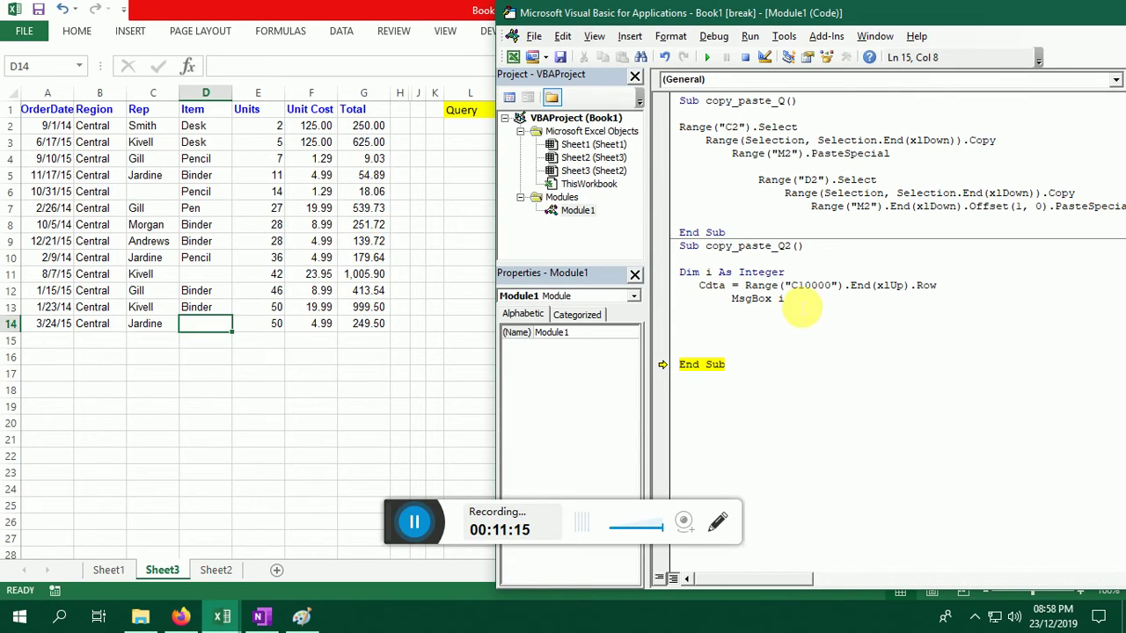
{"action": "left_click_drag", "start_coordinate": [784, 299], "coordinate": [728, 299]}
{"action": "key", "text": "Delete"}
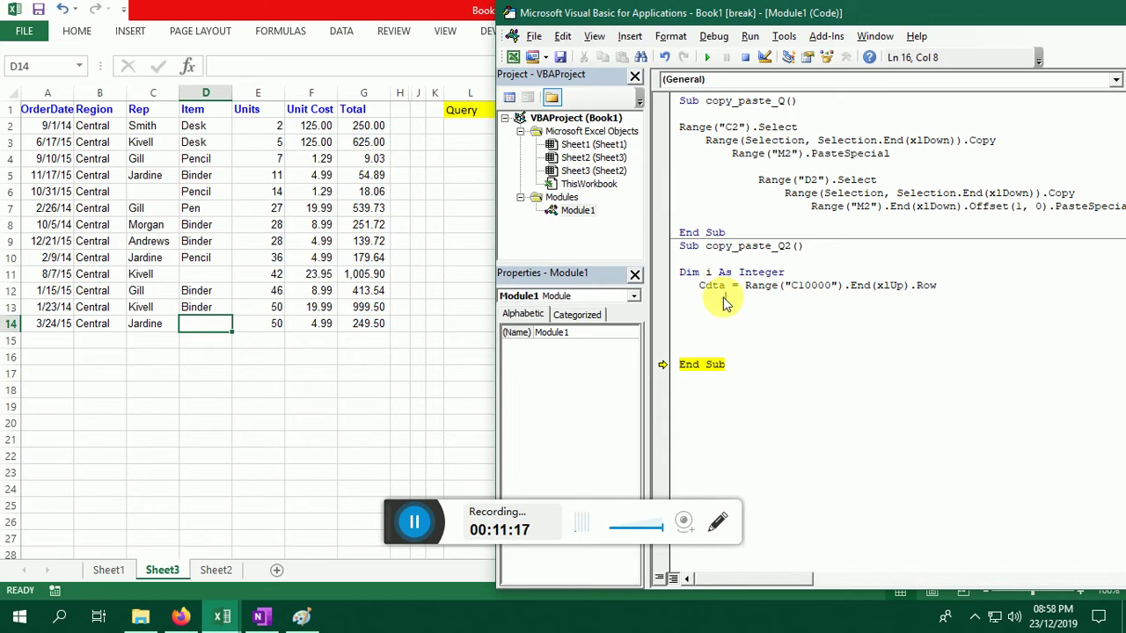
{"action": "type", "text": "dim "}
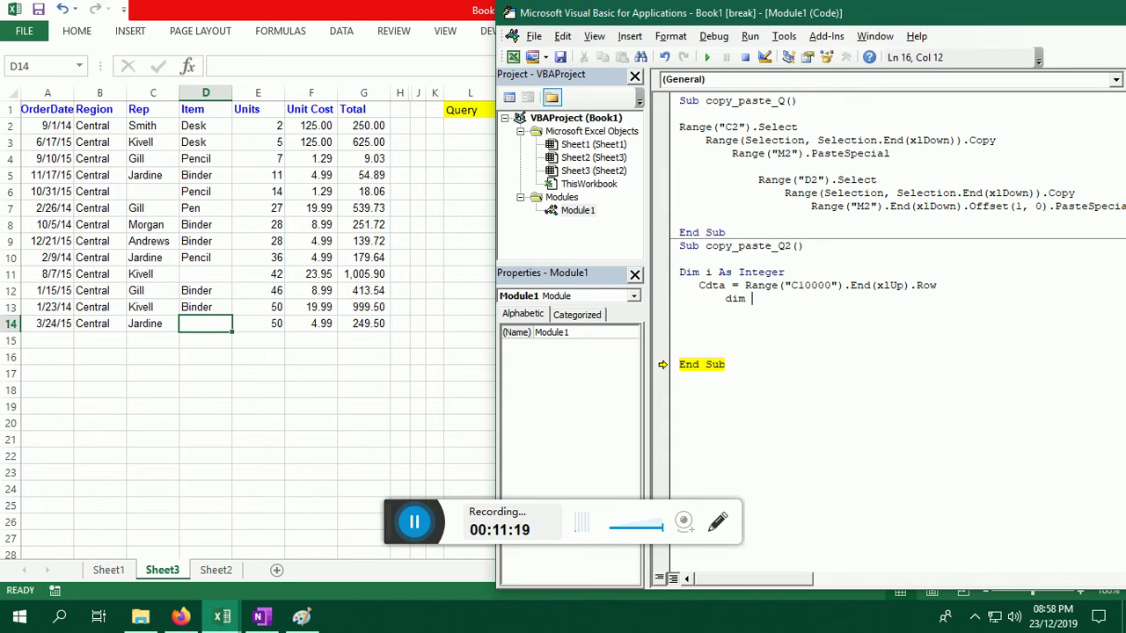
{"action": "type", "text": "Dd"}
{"action": "type", "text": "Ddta"}
{"action": "type", "text": " as i"}
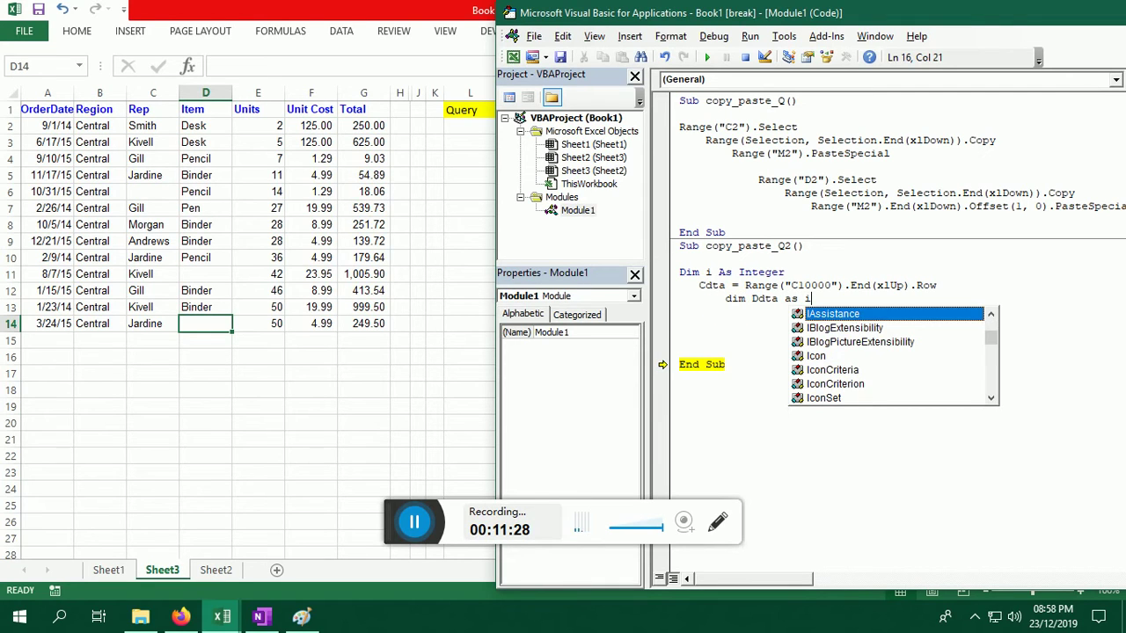
{"action": "type", "text": "n"}
Finish declaring Ddta As Integer and add the line Ddta = Range("D10000").End(xlUp).Row
{"action": "key", "text": "Tab"}
{"action": "key", "text": "Return"}
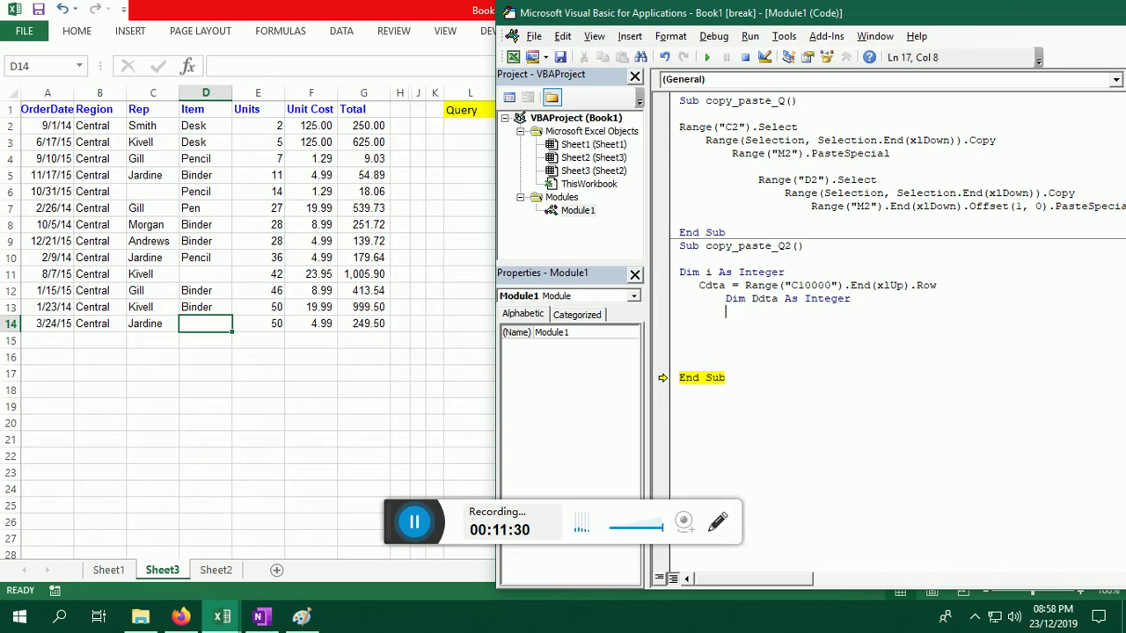
{"action": "type", "text": "D"}
{"action": "type", "text": "dta"}
{"action": "type", "text": " = "}
{"action": "type", "text": "range("}
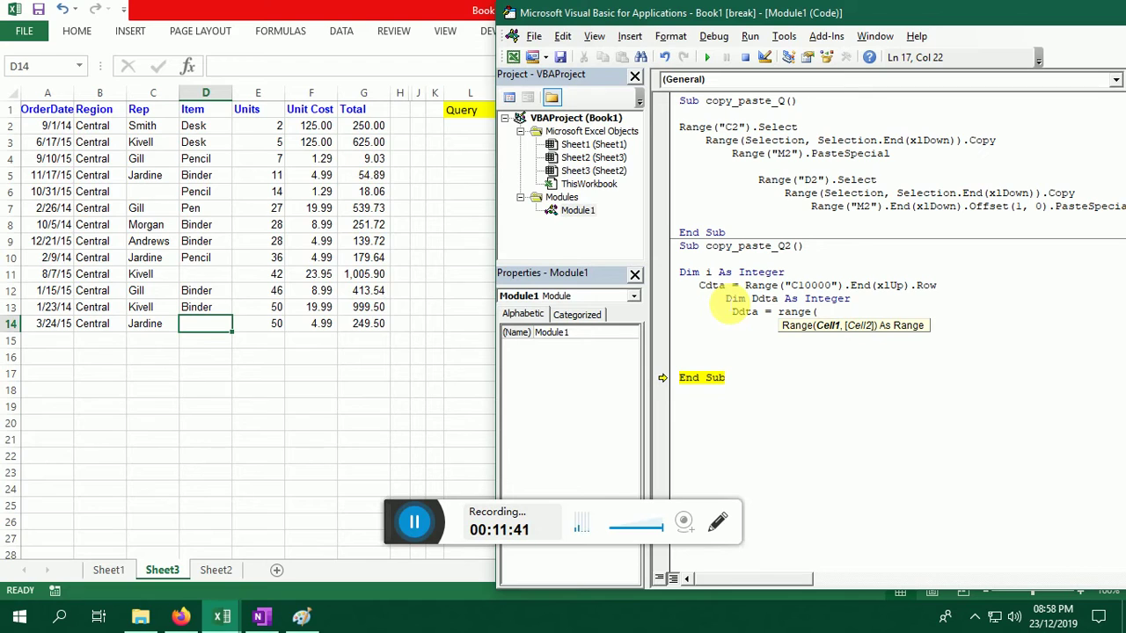
{"action": "type", "text": "\"D1000"}
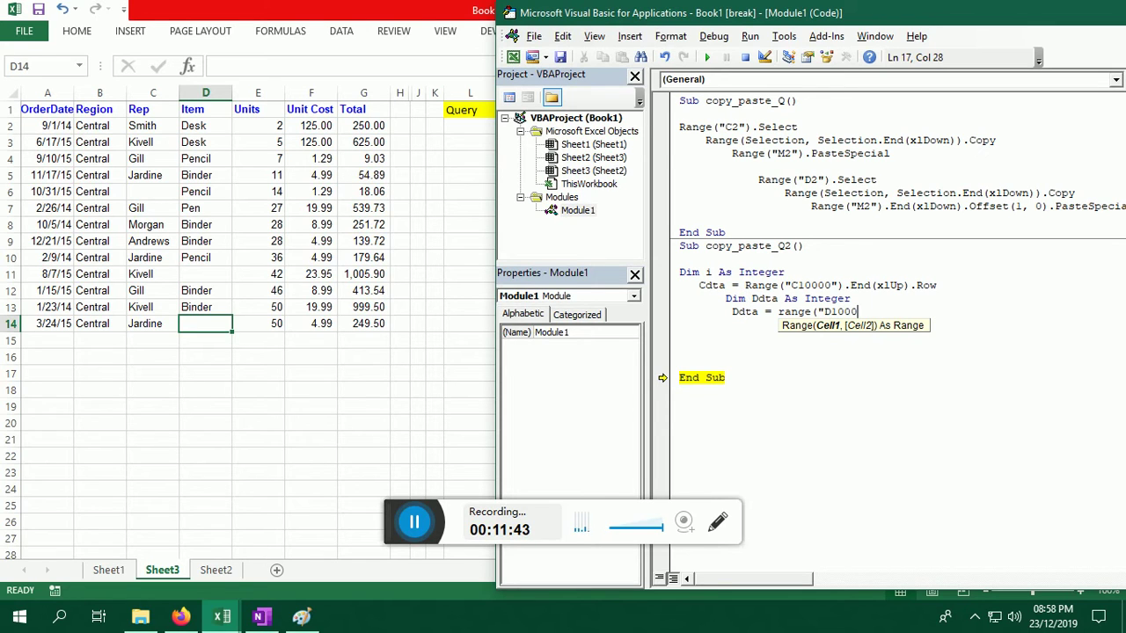
{"action": "type", "text": "0\")"}
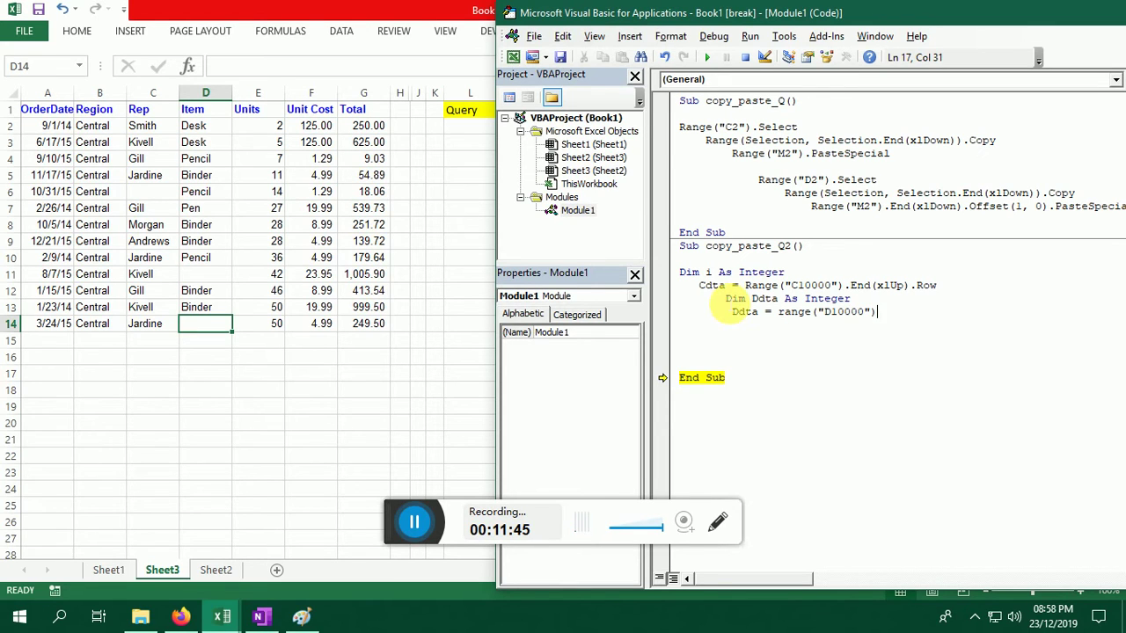
{"action": "type", "text": ".en"}
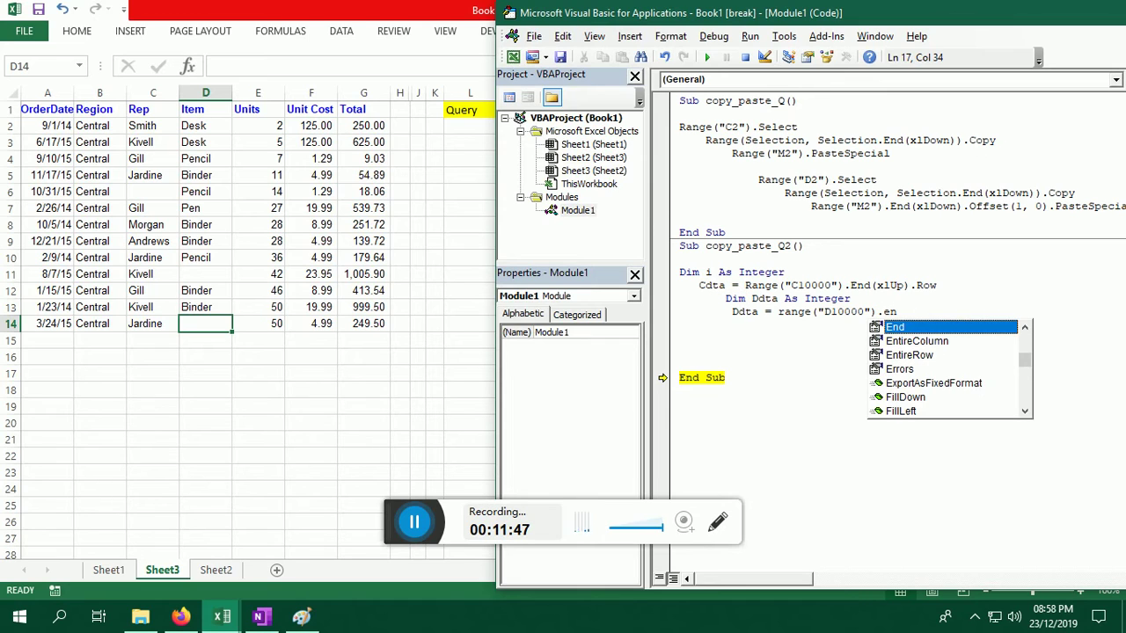
{"action": "key", "text": "Tab"}
{"action": "type", "text": "("}
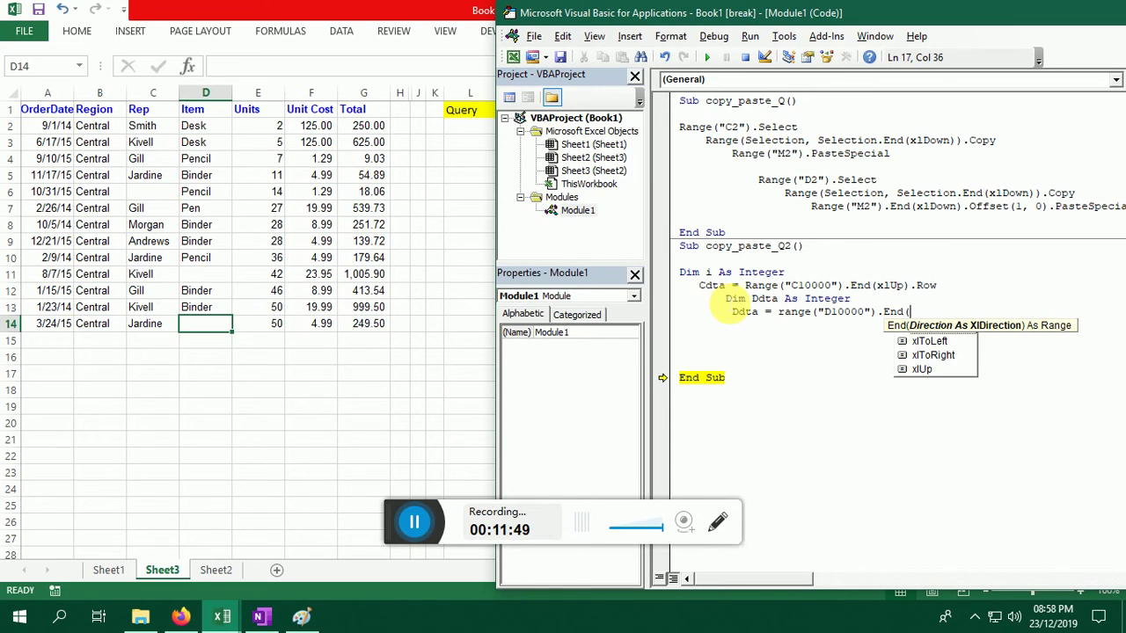
{"action": "key", "text": "Down"}
{"action": "key", "text": "Down"}
{"action": "key", "text": "Down"}
{"action": "key", "text": "Down"}
{"action": "key", "text": "Tab"}
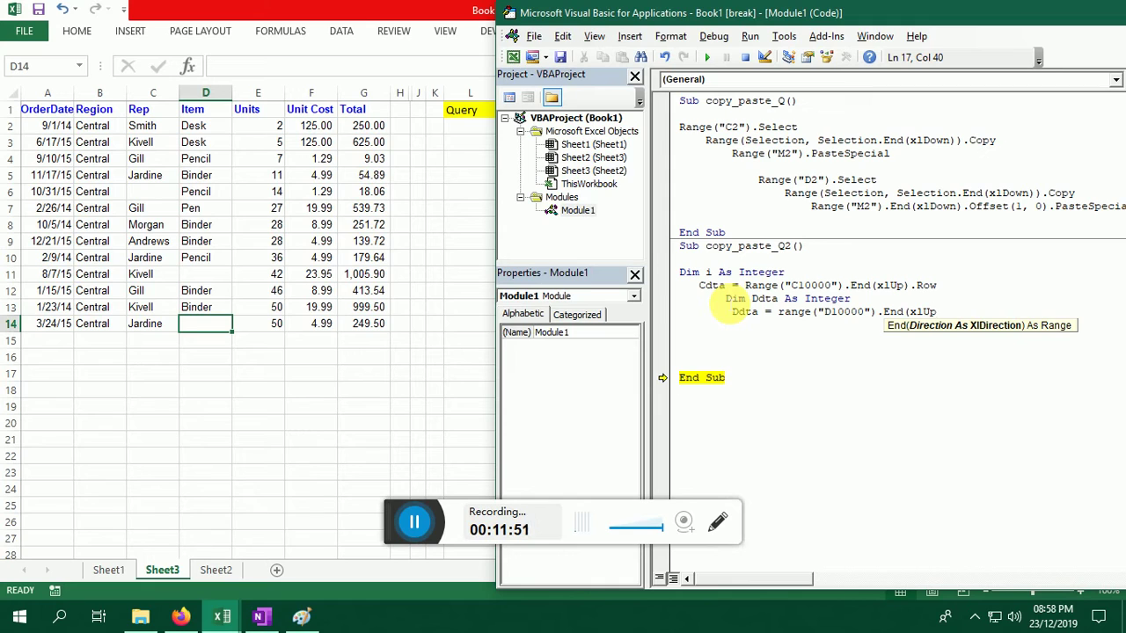
{"action": "type", "text": ").ro"}
{"action": "key", "text": "Tab"}
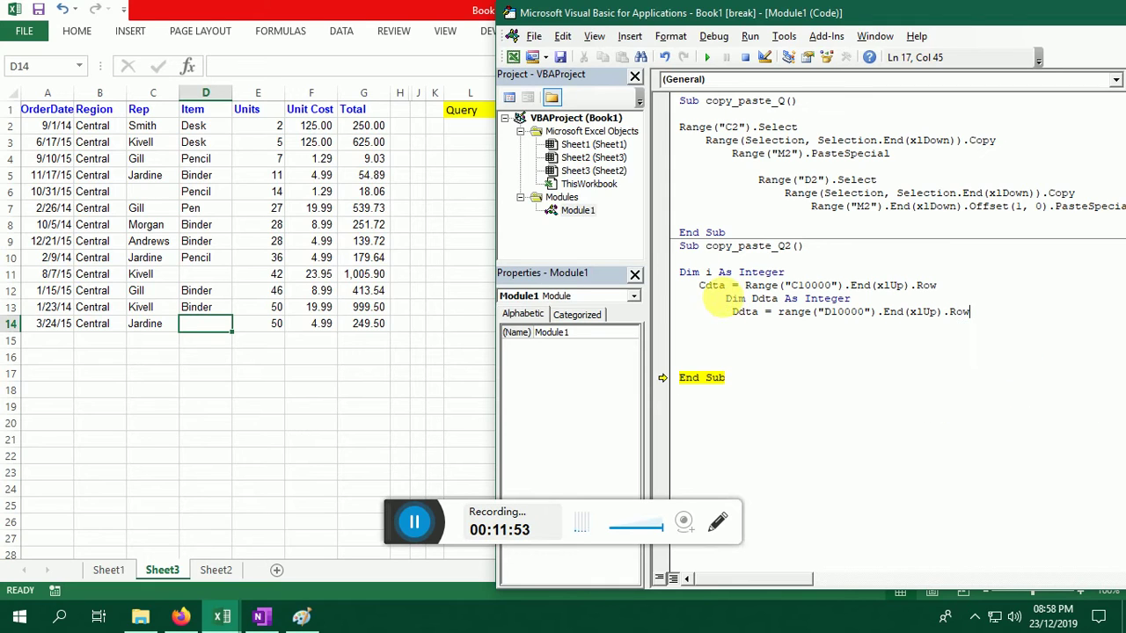
{"action": "key", "text": "Return"}
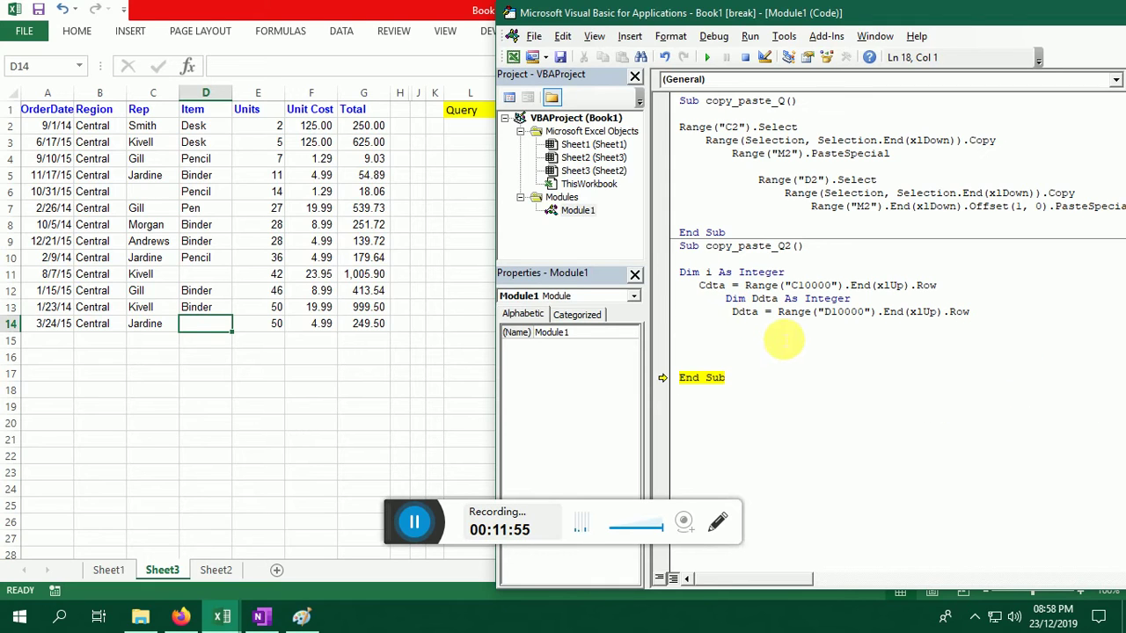
Step through the macro with F8 to check that Ddta evaluates to 13
{"action": "key", "text": "F8"}
{"action": "key", "text": "F8"}
{"action": "key", "text": "F8"}
{"action": "key", "text": "F8"}
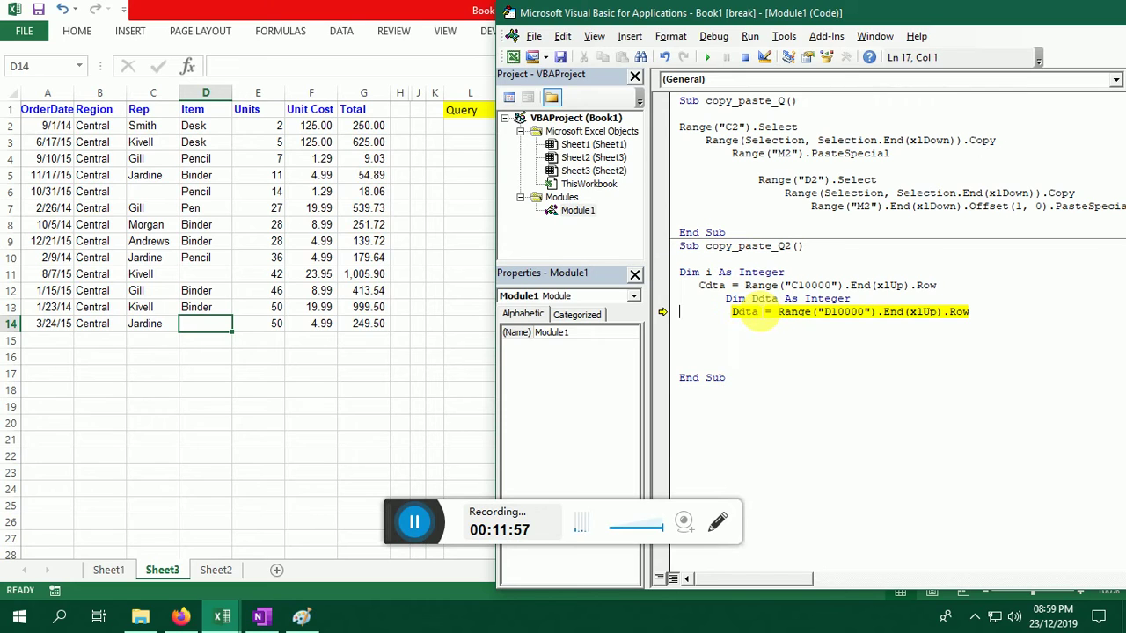
{"action": "mouse_move", "coordinate": [756, 322]}
{"action": "key", "text": "F8"}
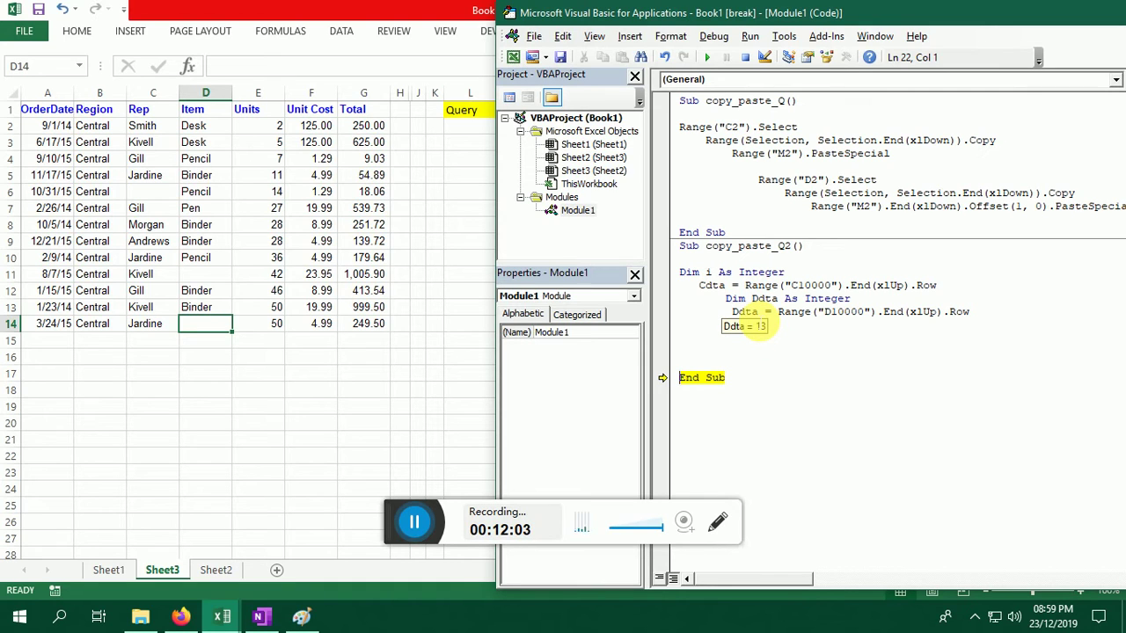
Reset the paused macro and add Range("C2:C" & Cdta).Copy below the Ddta line
{"action": "left_click", "coordinate": [707, 56]}
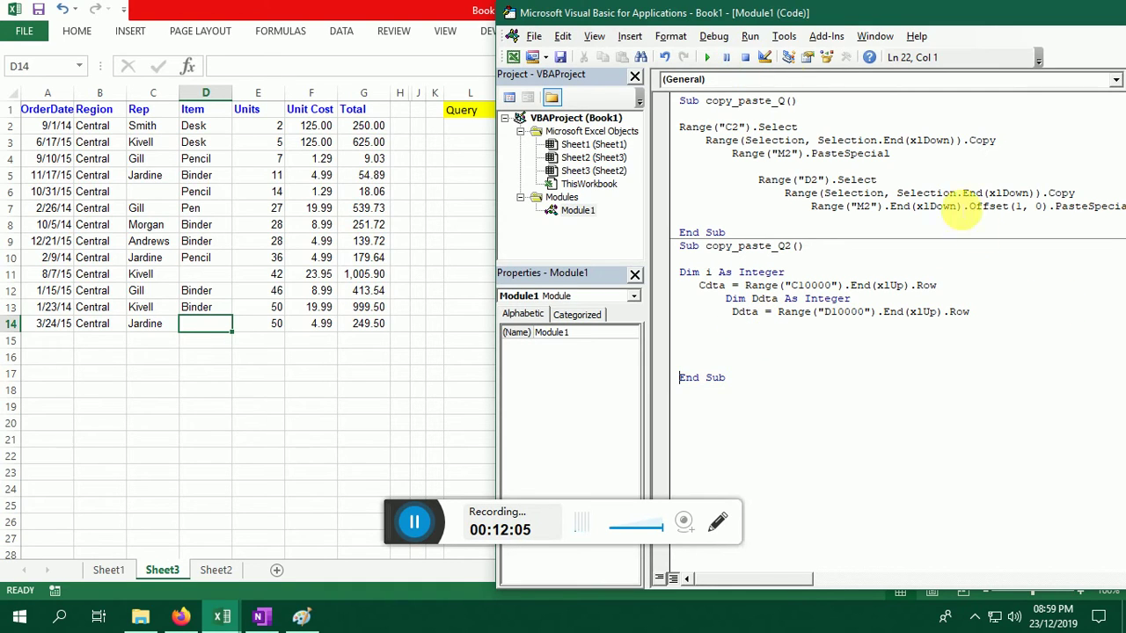
{"action": "left_click", "coordinate": [1002, 313]}
{"action": "key", "text": "Return"}
{"action": "key", "text": "Return"}
{"action": "key", "text": "Return"}
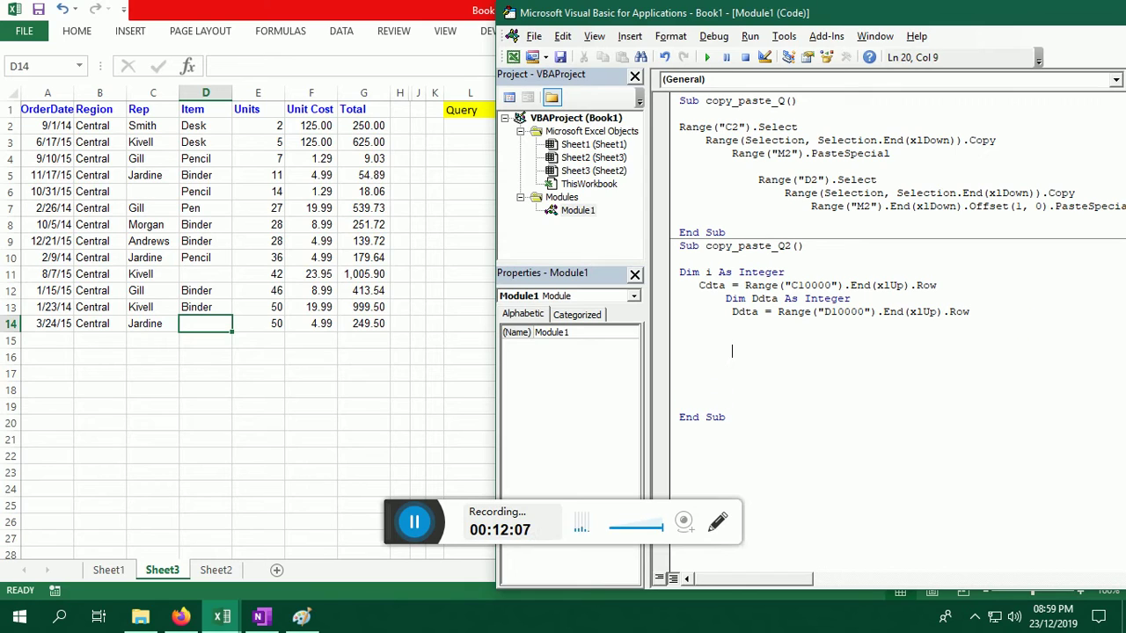
{"action": "key", "text": "BackSpace"}
{"action": "key", "text": "BackSpace"}
{"action": "type", "text": "ange("}
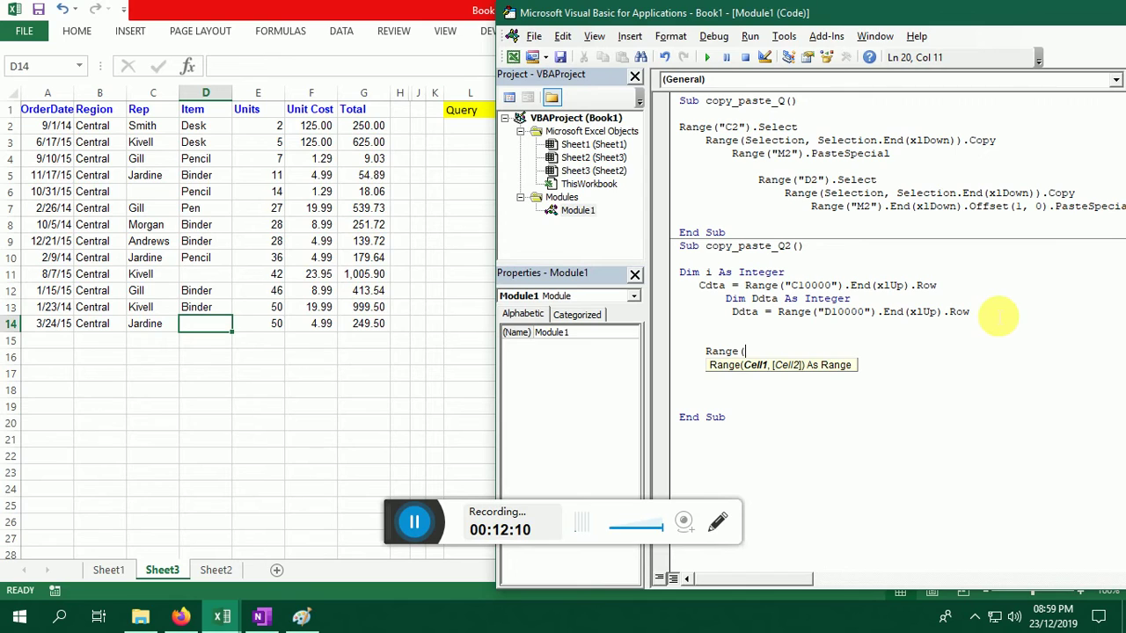
{"action": "type", "text": "\"C"}
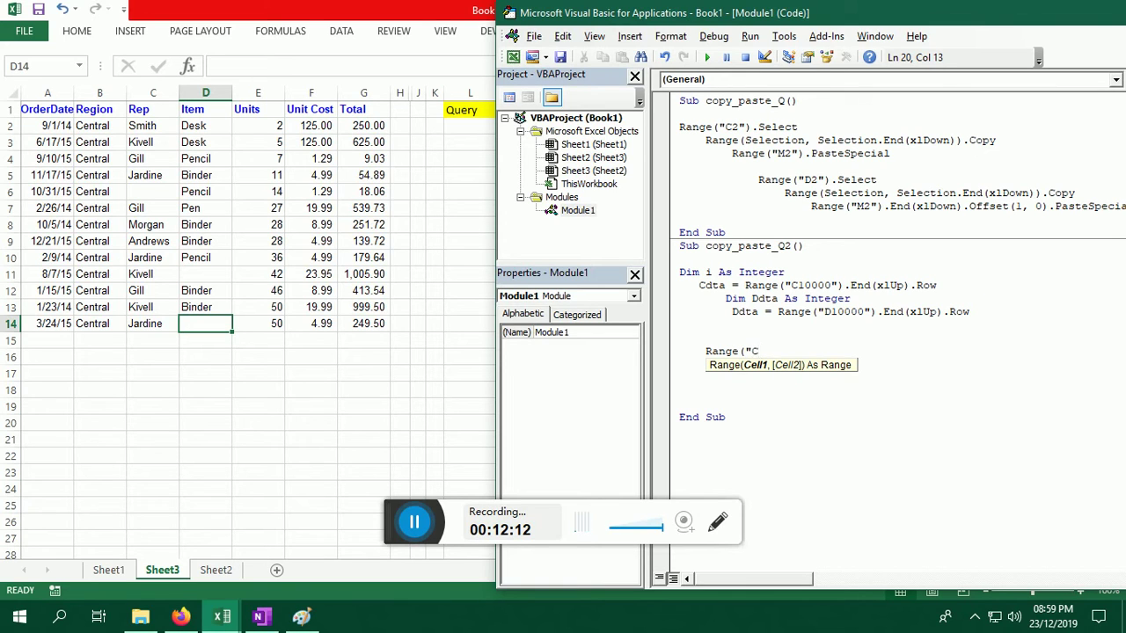
{"action": "type", "text": "2"}
{"action": "type", "text": ":C"}
{"action": "type", "text": "\"&"}
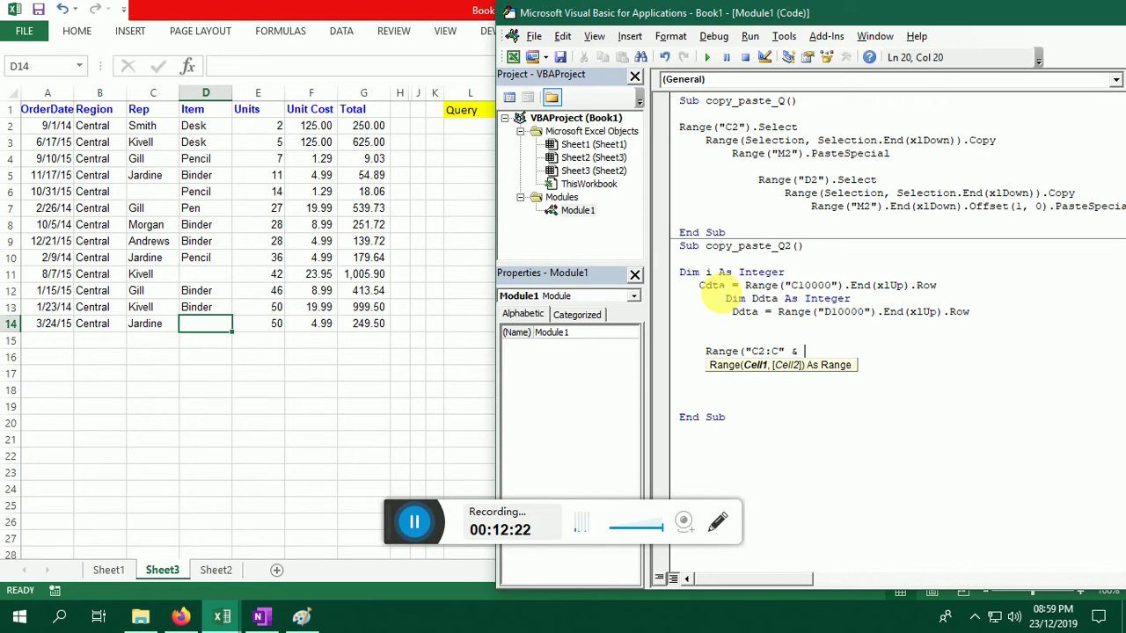
{"action": "type", "text": "Cdta"}
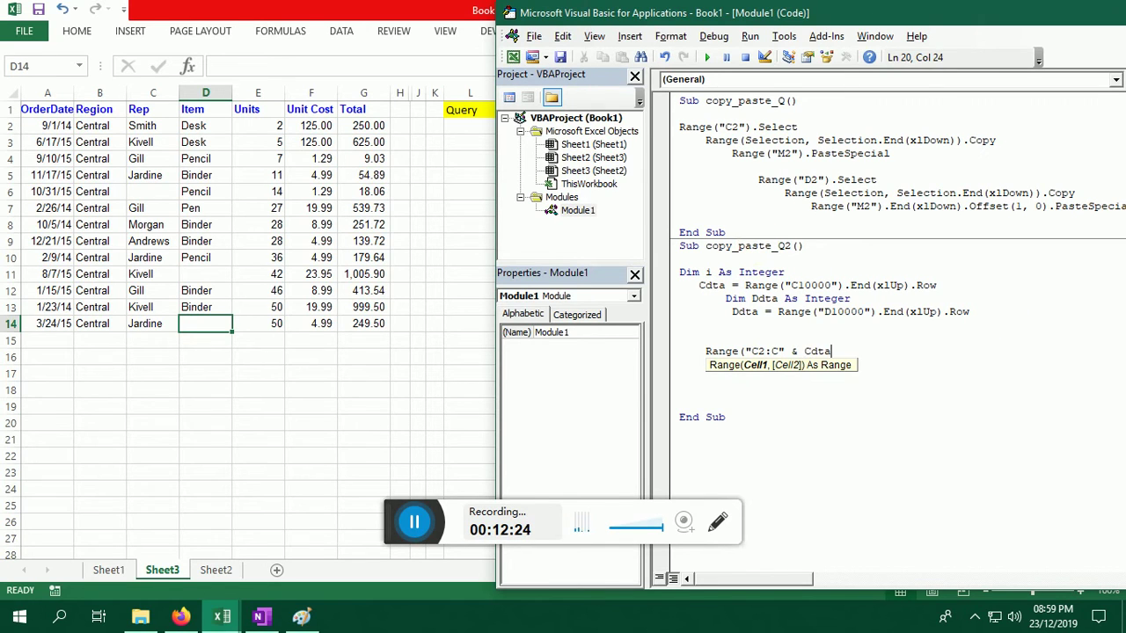
{"action": "type", "text": ")"}
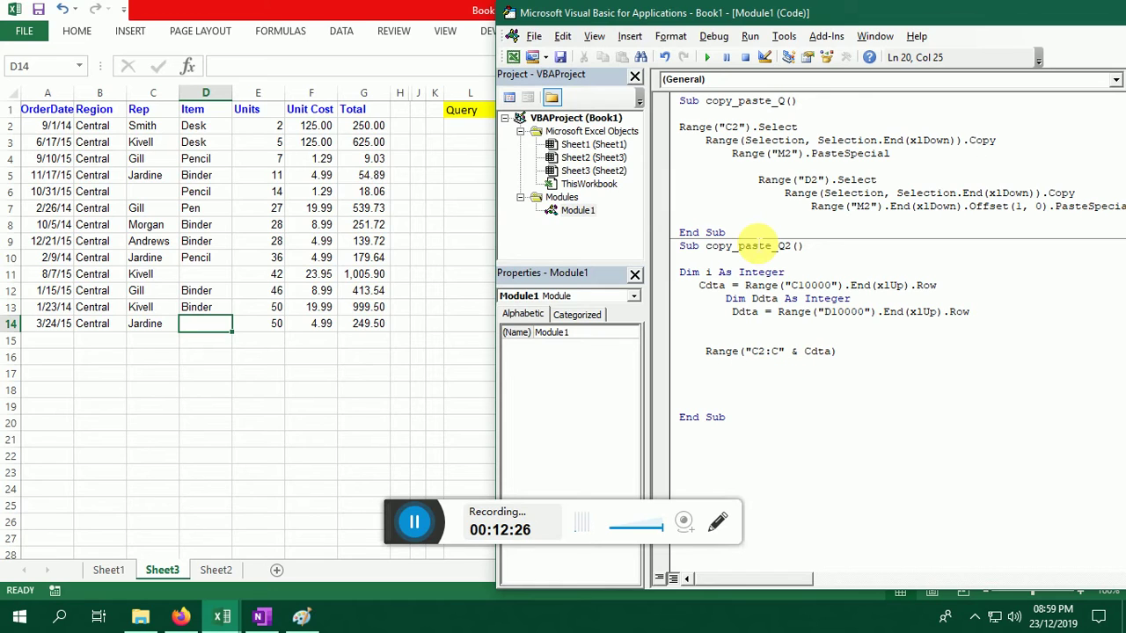
{"action": "type", "text": ".cop"}
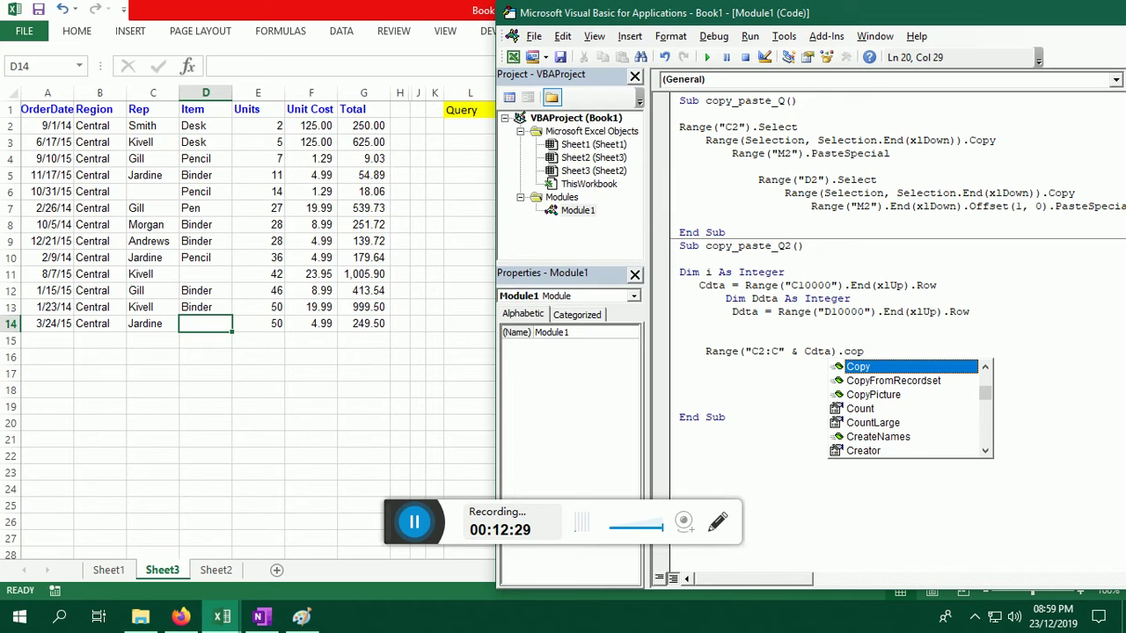
{"action": "type", "text": "y"}
{"action": "key", "text": "Tab"}
{"action": "key", "text": "Return"}
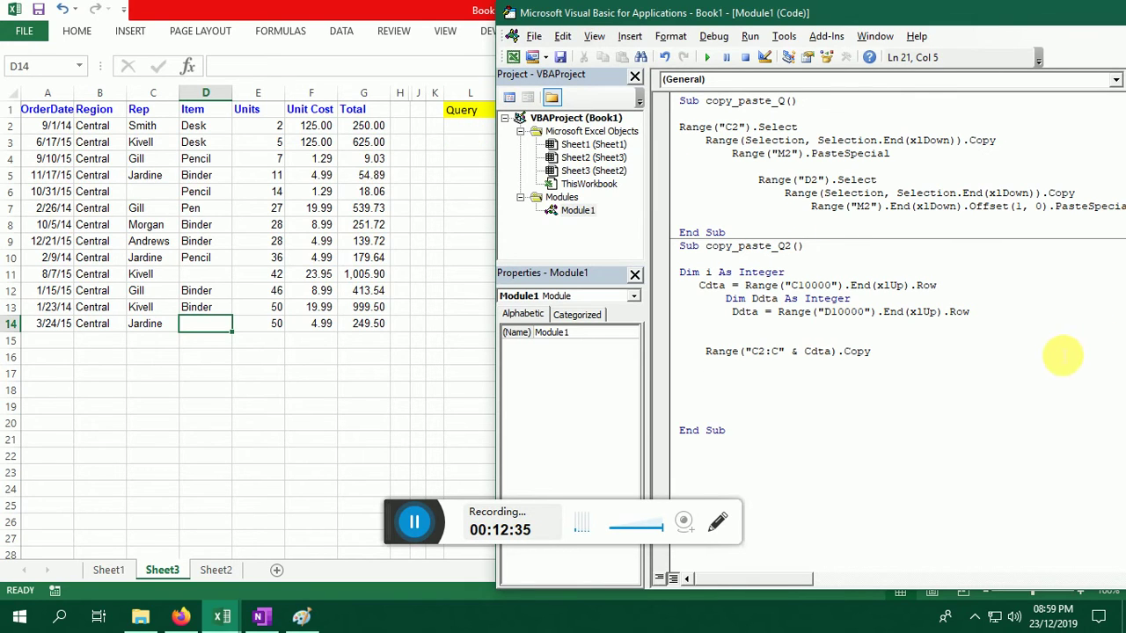
{"action": "left_click_drag", "start_coordinate": [605, 21], "coordinate": [641, 27]}
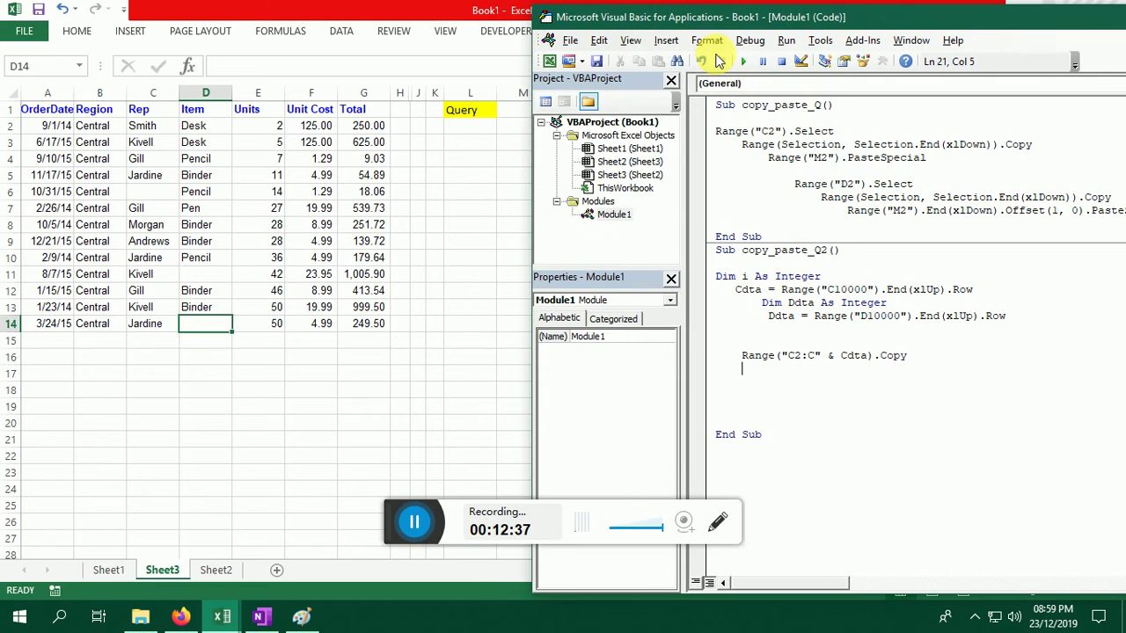
Add Range("L2").PasteSpecial to paste the copied Rep entries at L2
{"action": "type", "text": "Range"}
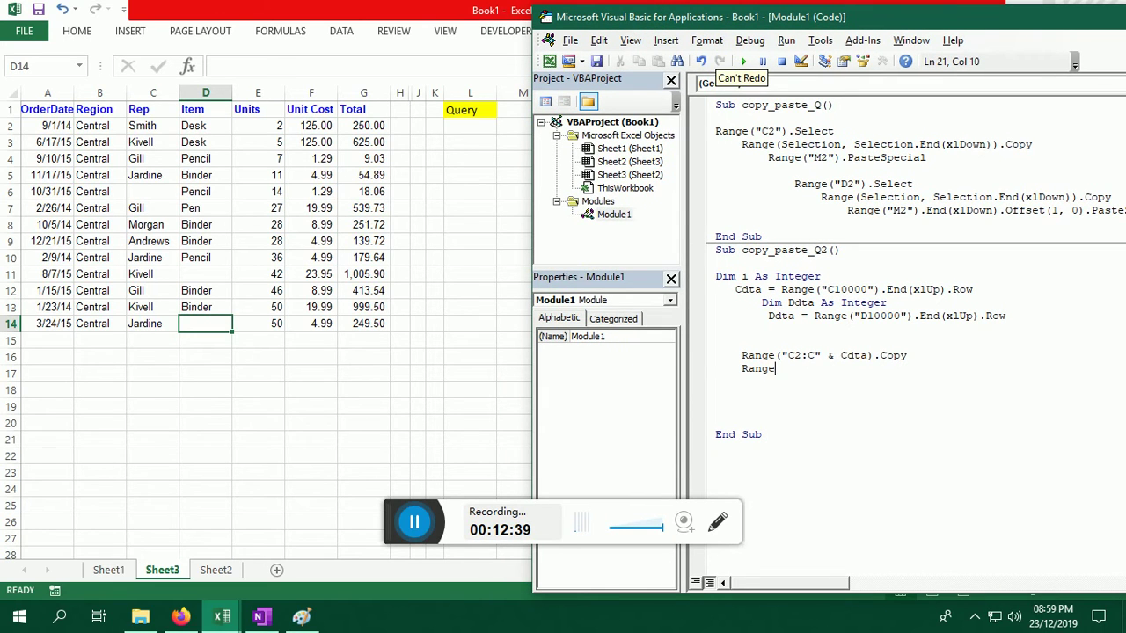
{"action": "type", "text": "(\""}
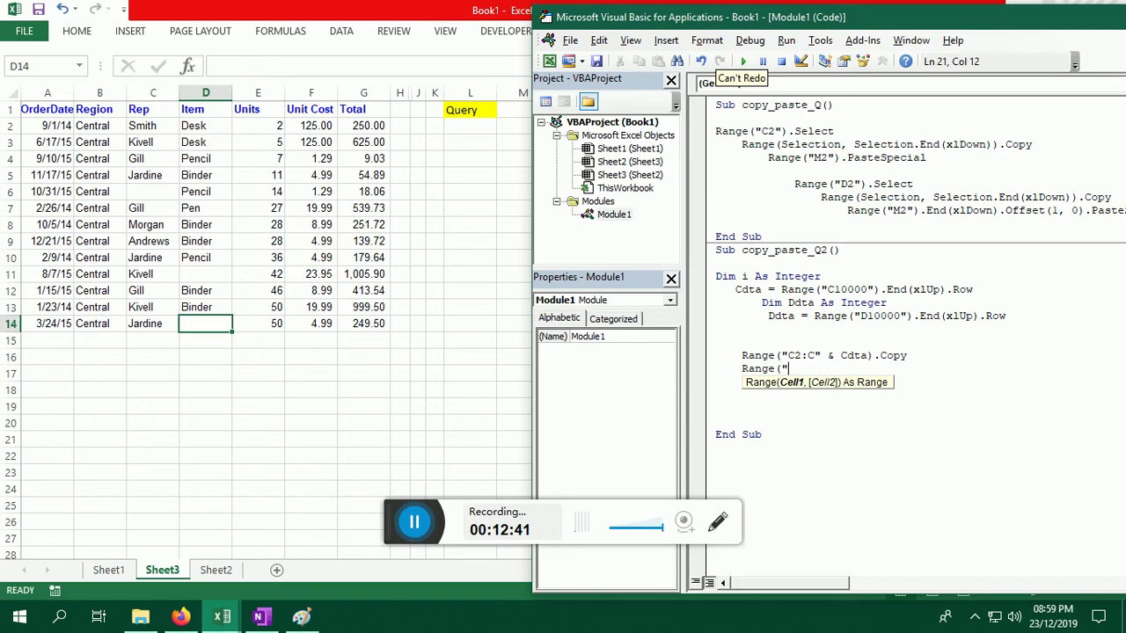
{"action": "type", "text": "L2\""}
{"action": "type", "text": ").Paste"}
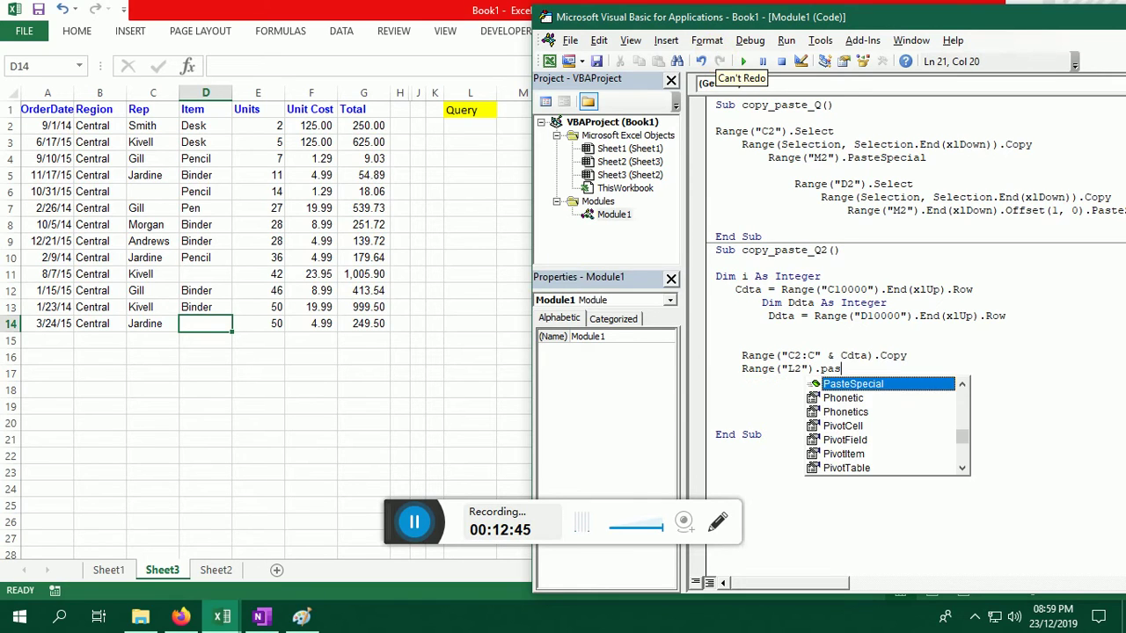
{"action": "key", "text": "Tab"}
{"action": "key", "text": "Return"}
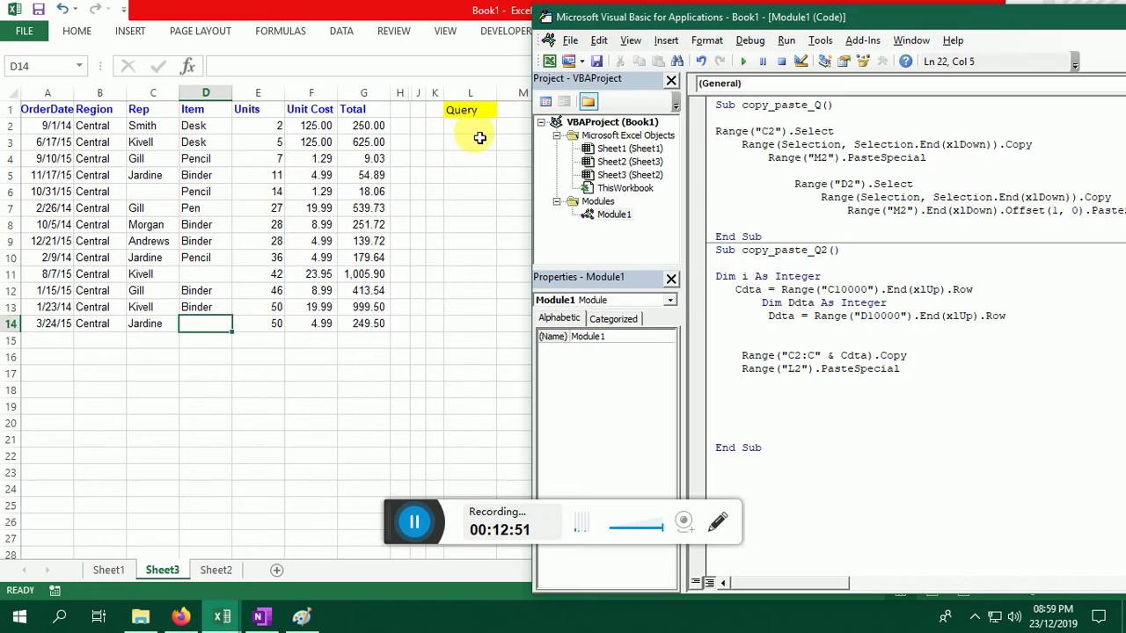
{"action": "key", "text": "Return"}
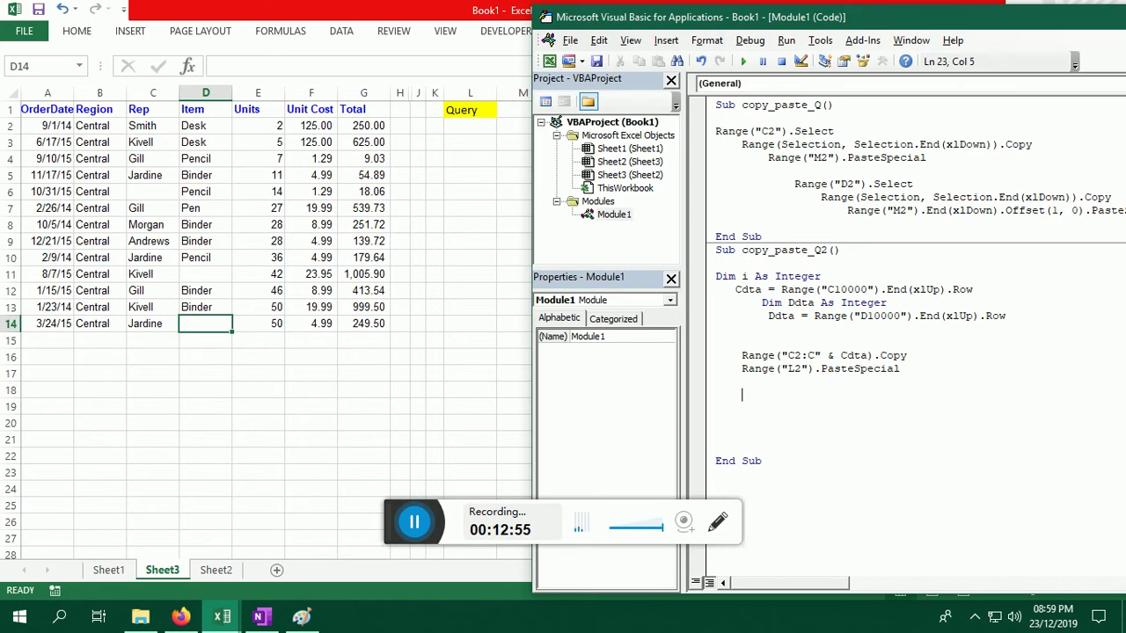
Add a line copying the Item entries with Range("D2:D" & Ddta).Copy
{"action": "type", "text": "Ra"}
{"action": "type", "text": "nge("}
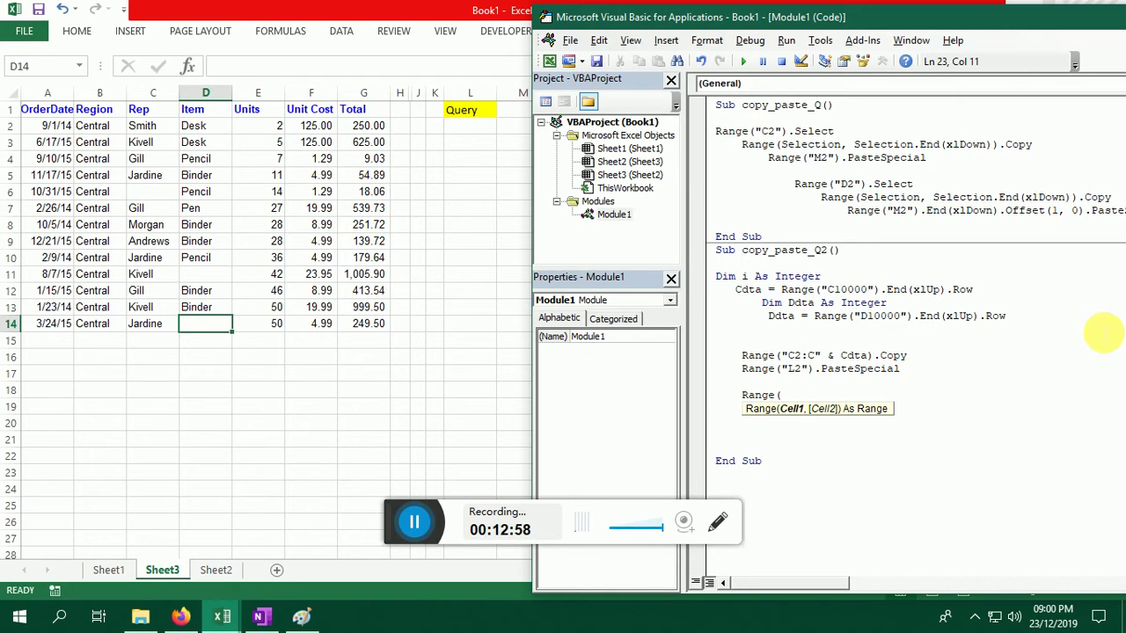
{"action": "type", "text": "\"D2:"}
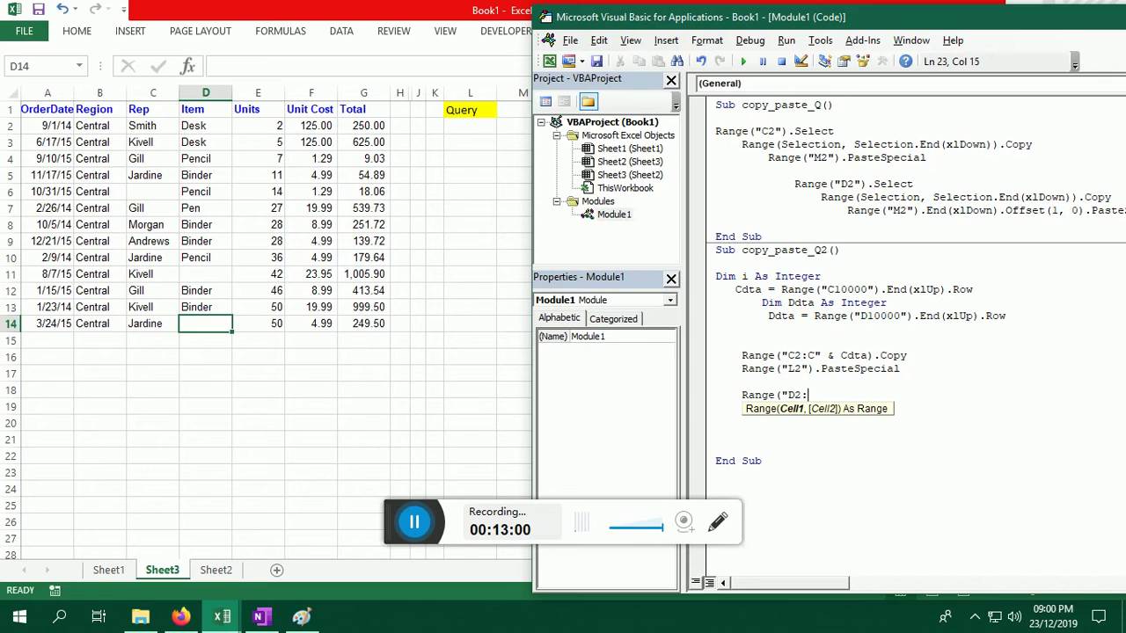
{"action": "type", "text": "D"}
{"action": "type", "text": "\""}
{"action": "type", "text": " & "}
{"action": "type", "text": "D"}
{"action": "type", "text": "dta"}
{"action": "type", "text": ")."}
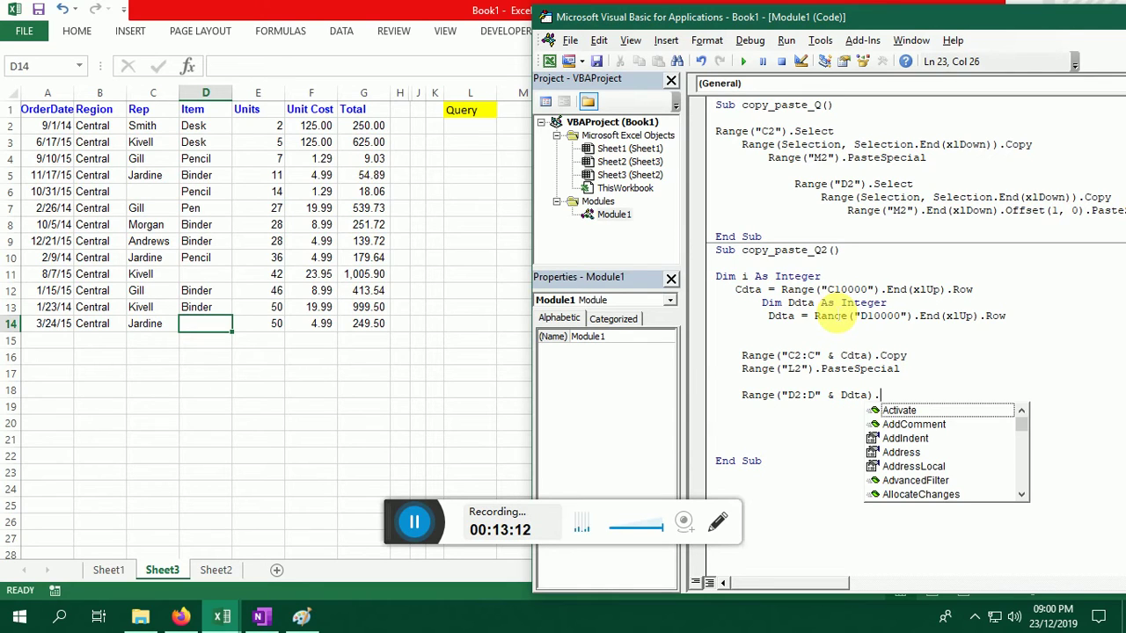
{"action": "type", "text": "o"}
{"action": "key", "text": "BackSpace"}
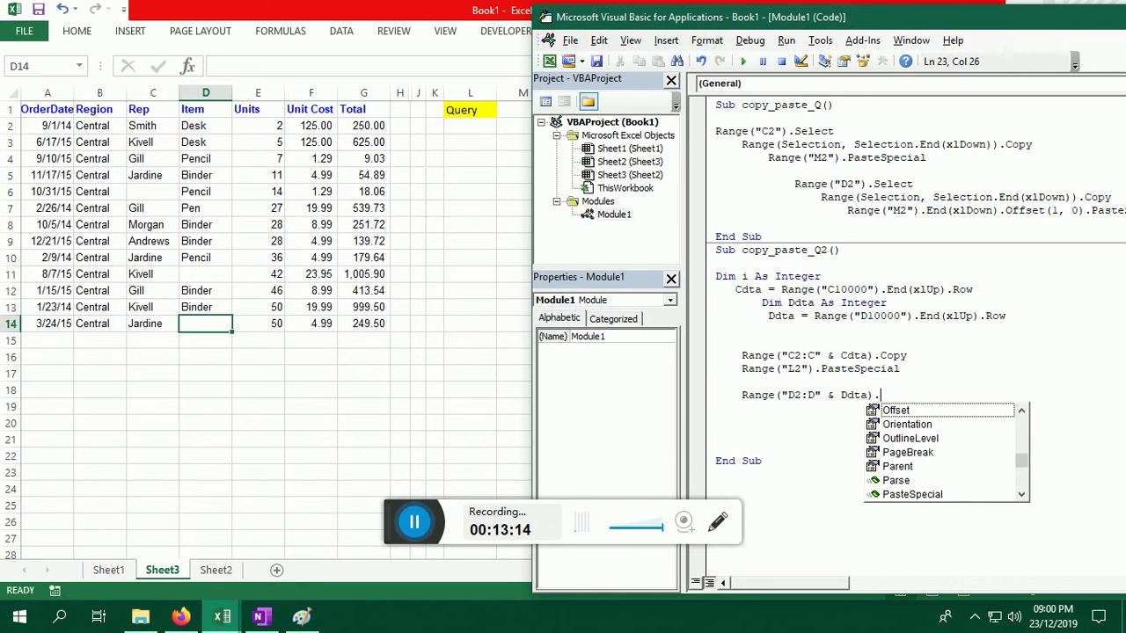
{"action": "type", "text": "copy"}
{"action": "key", "text": "Tab"}
{"action": "key", "text": "Return"}
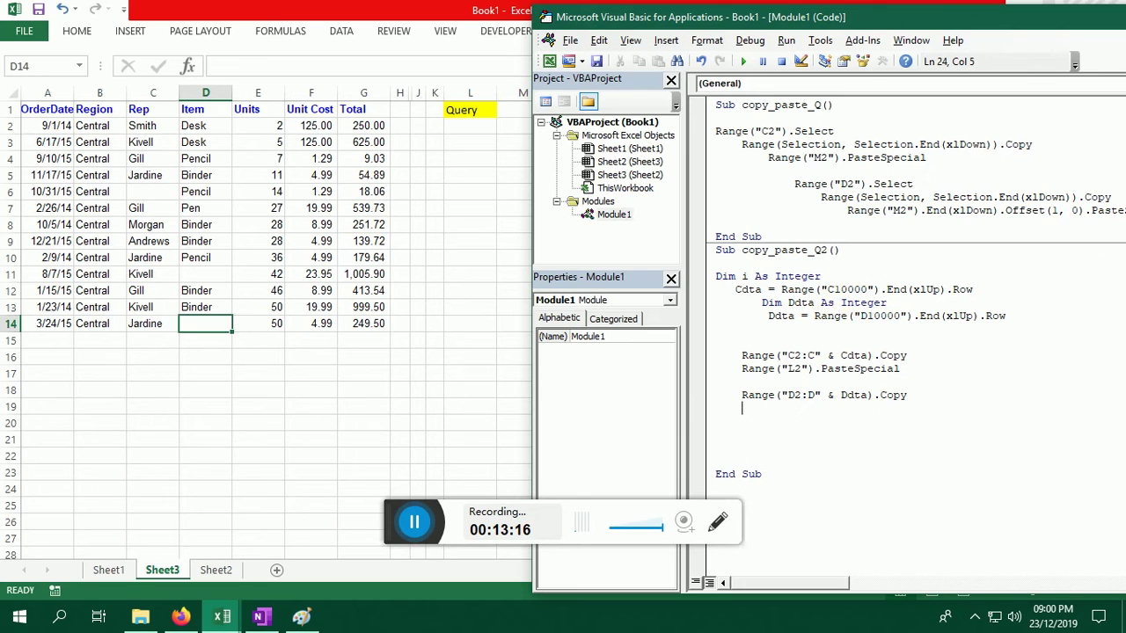
{"action": "key", "text": "Tab"}
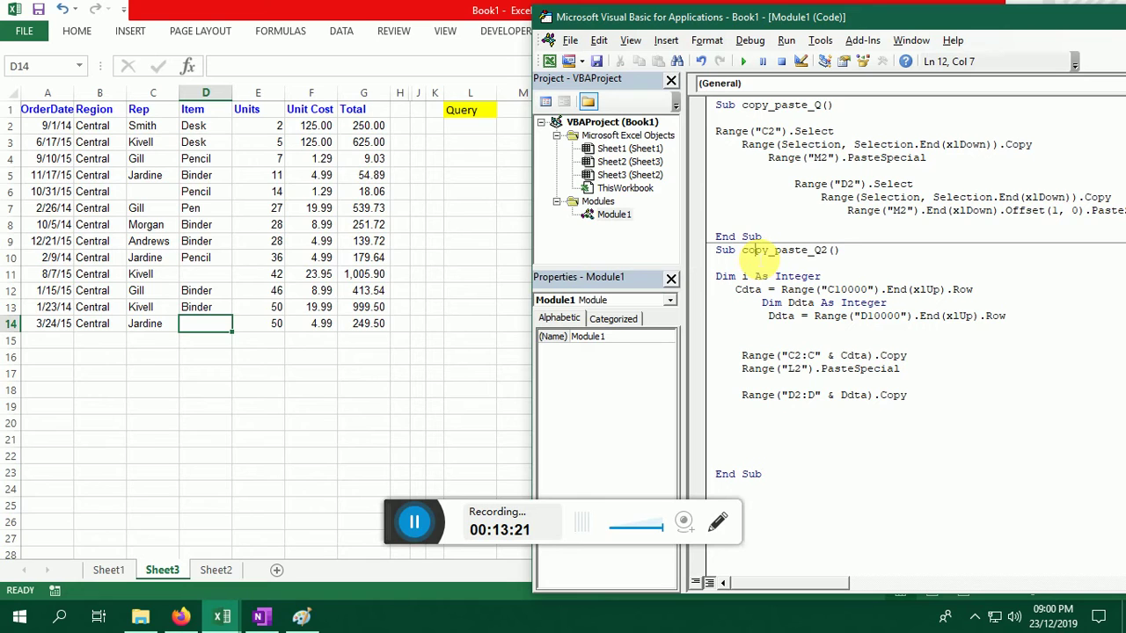
Step through copy_paste_Q2 with F8 to fill L2:L14, reset, and start a line below the column D copy
{"action": "key", "text": "F8"}
{"action": "key", "text": "F8"}
{"action": "key", "text": "F8"}
{"action": "key", "text": "F8"}
{"action": "key", "text": "F8"}
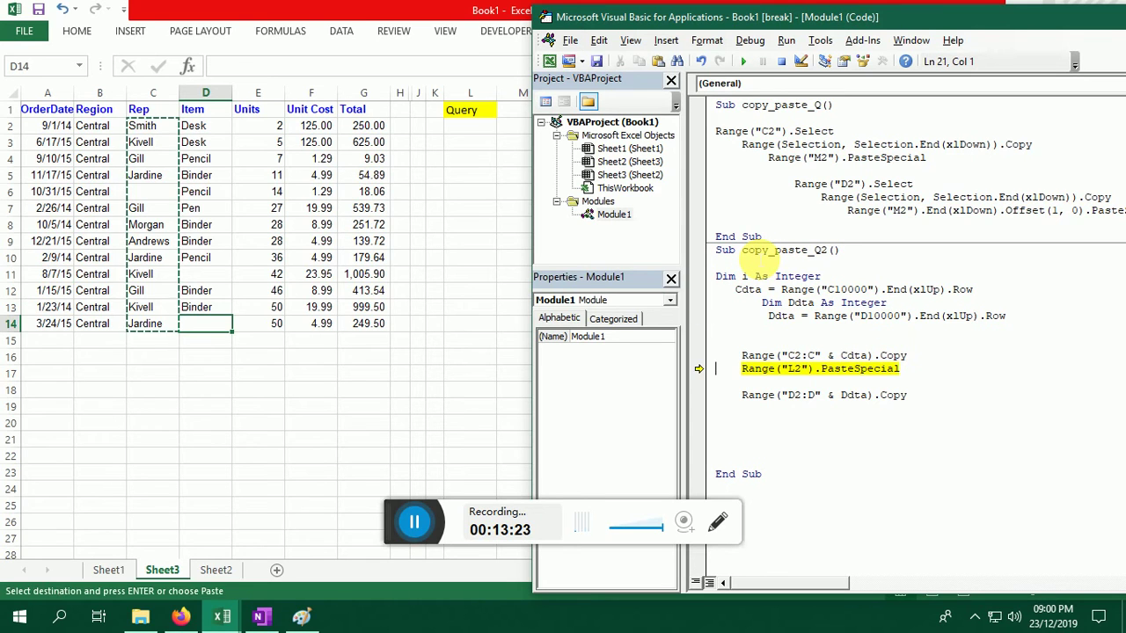
{"action": "key", "text": "F8"}
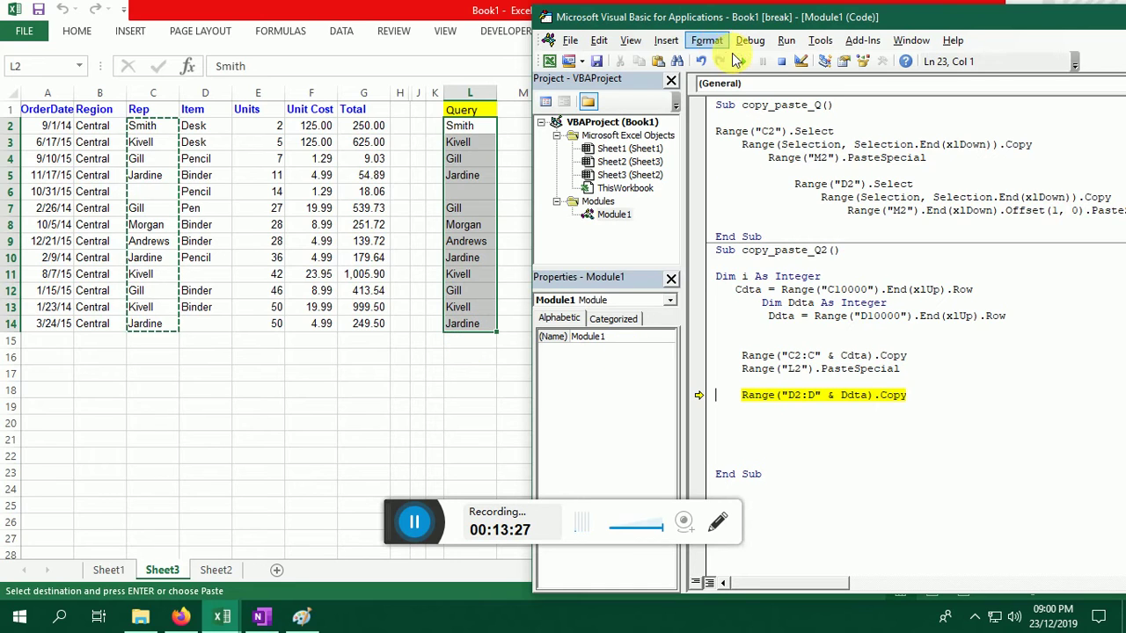
{"action": "left_click", "coordinate": [780, 61]}
{"action": "left_click", "coordinate": [951, 400]}
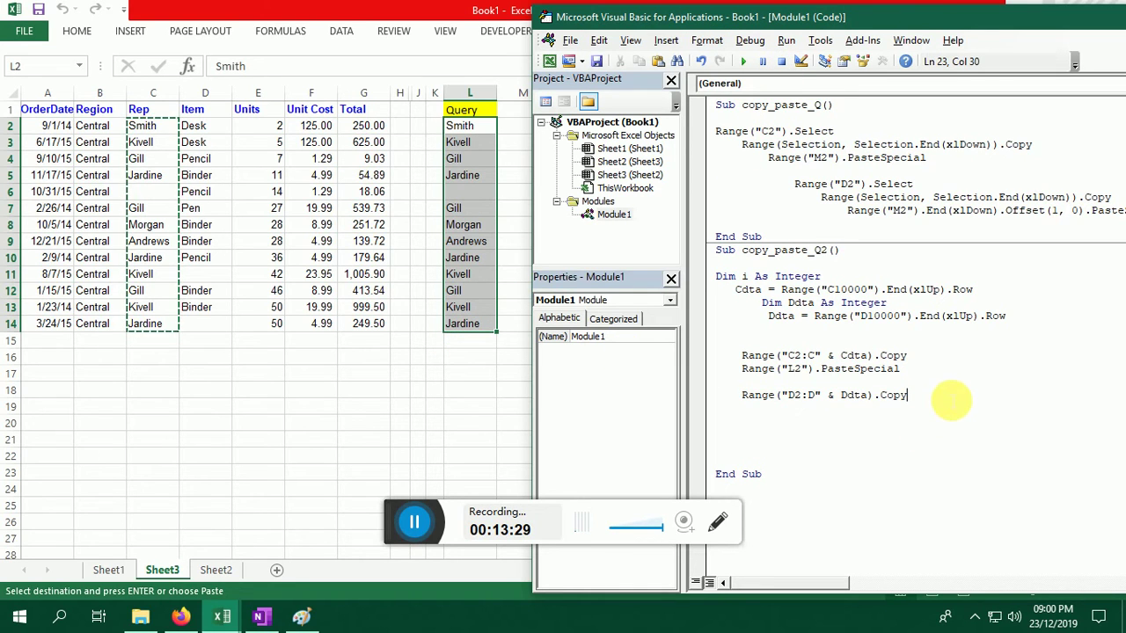
{"action": "key", "text": "Return"}
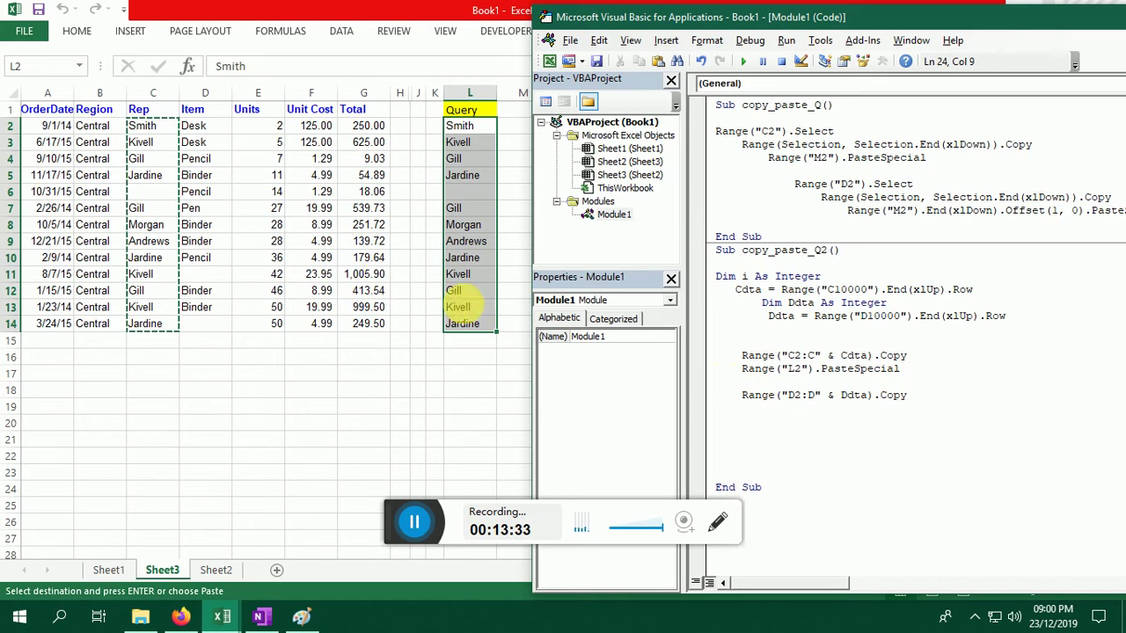
Type the paste target Range("D1000").End(xlUp).Offset(1,0) below the column D copy line
{"action": "type", "text": "Rang"}
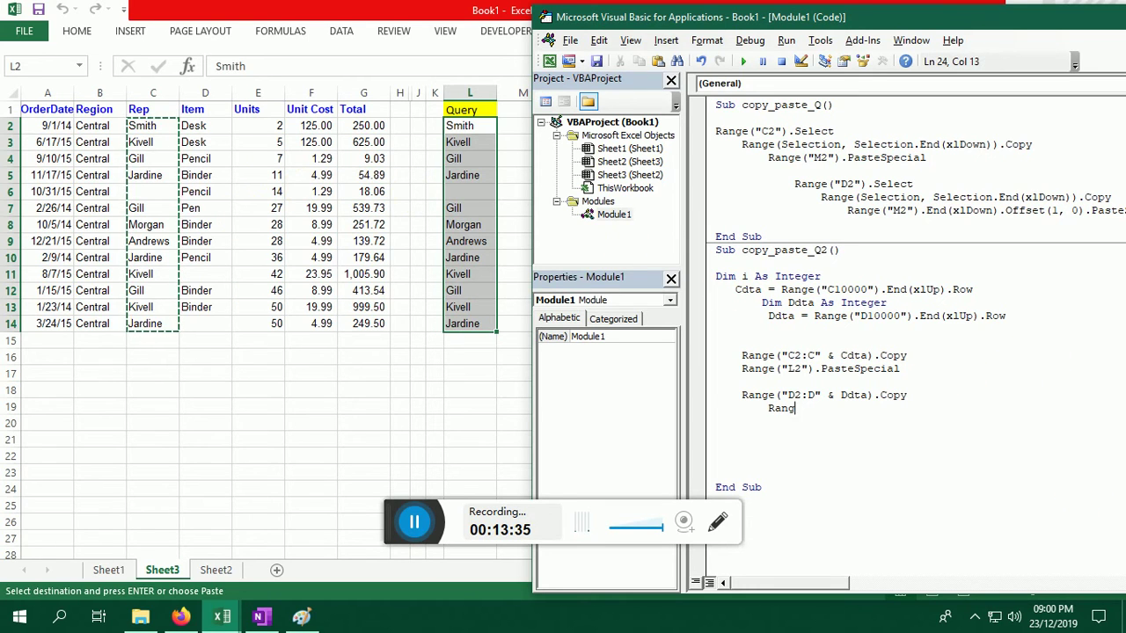
{"action": "type", "text": "e(\"D1000\""}
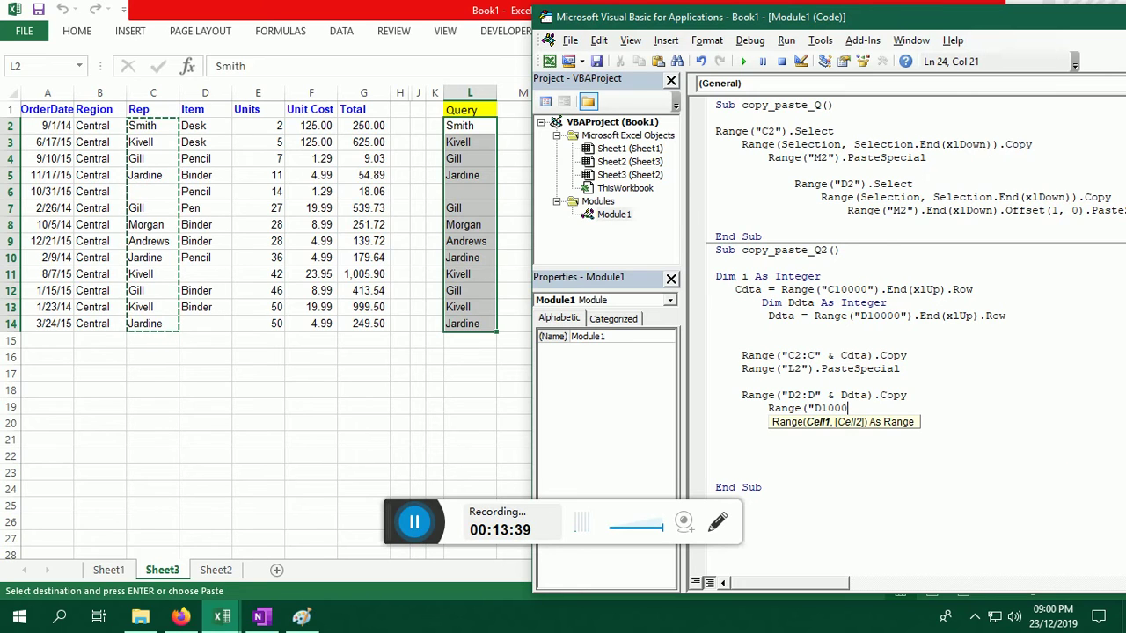
{"action": "type", "text": ")."}
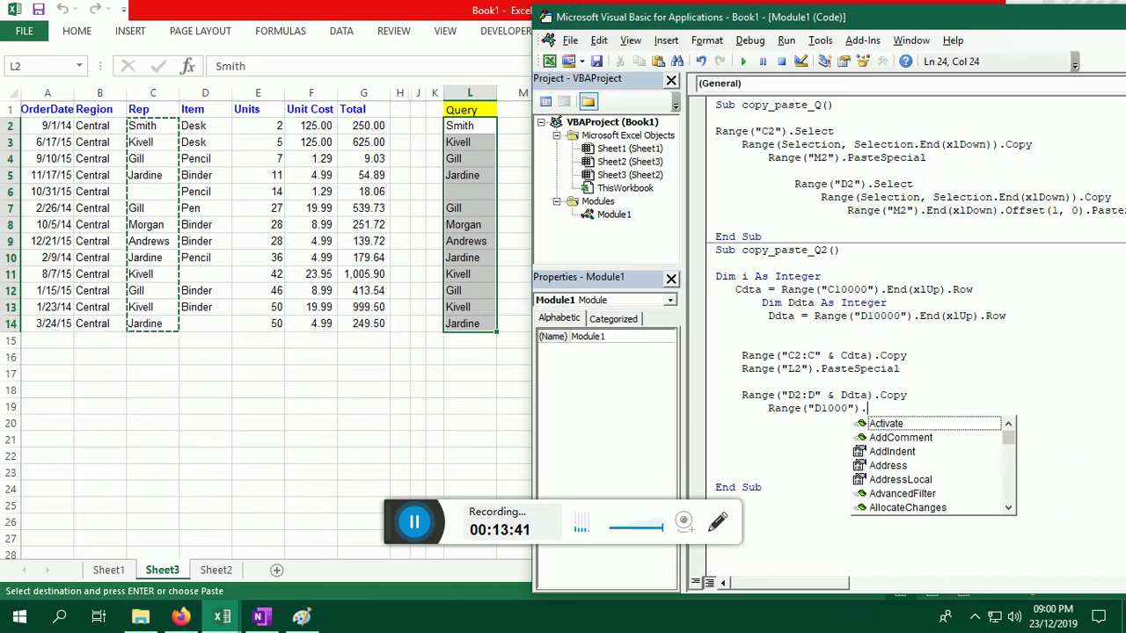
{"action": "type", "text": "End("}
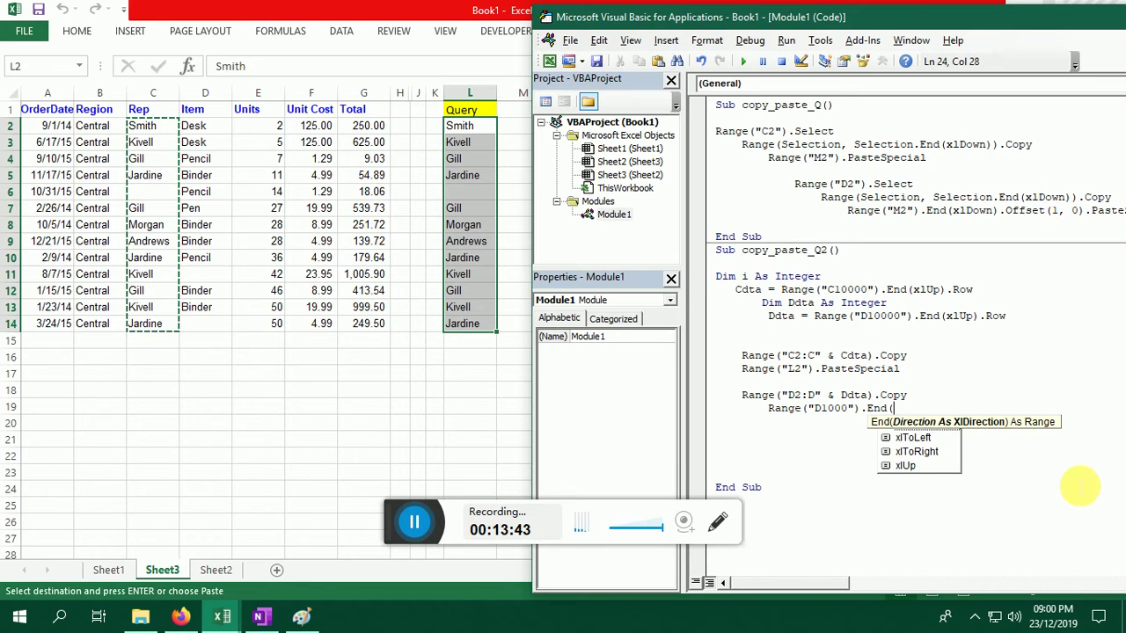
{"action": "type", "text": "xlUp)"}
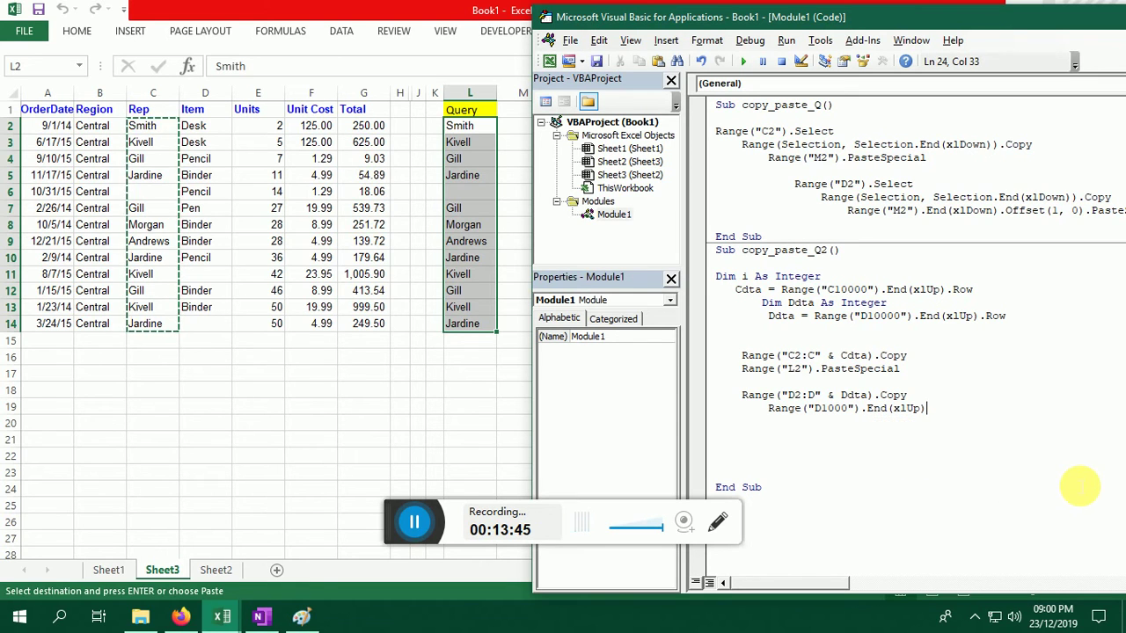
{"action": "type", "text": ".Offset("}
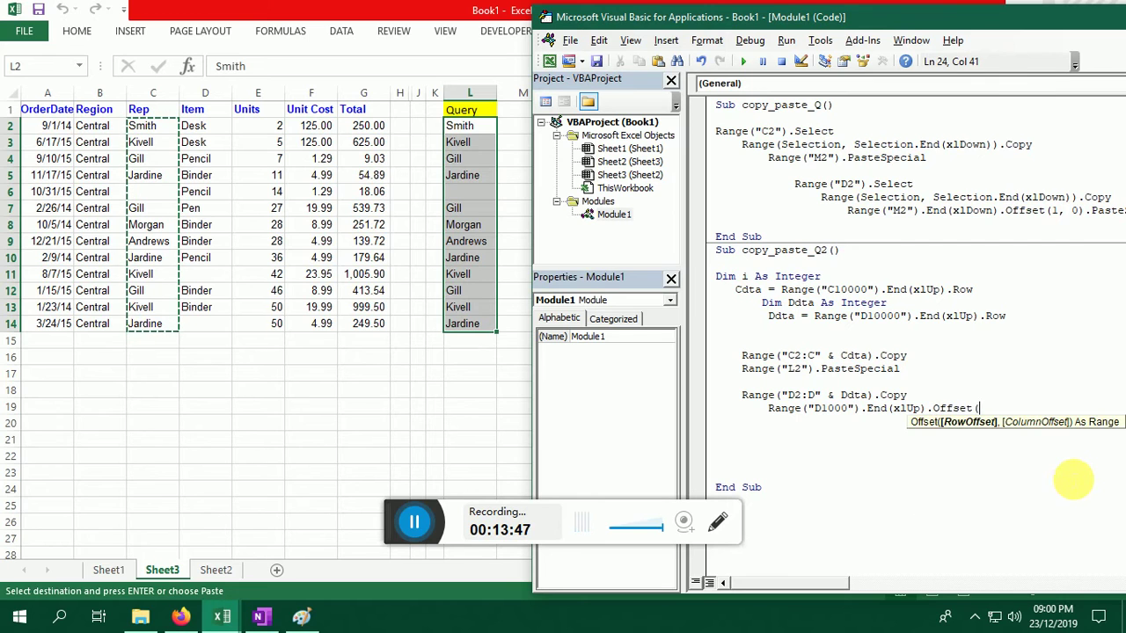
{"action": "type", "text": "1"}
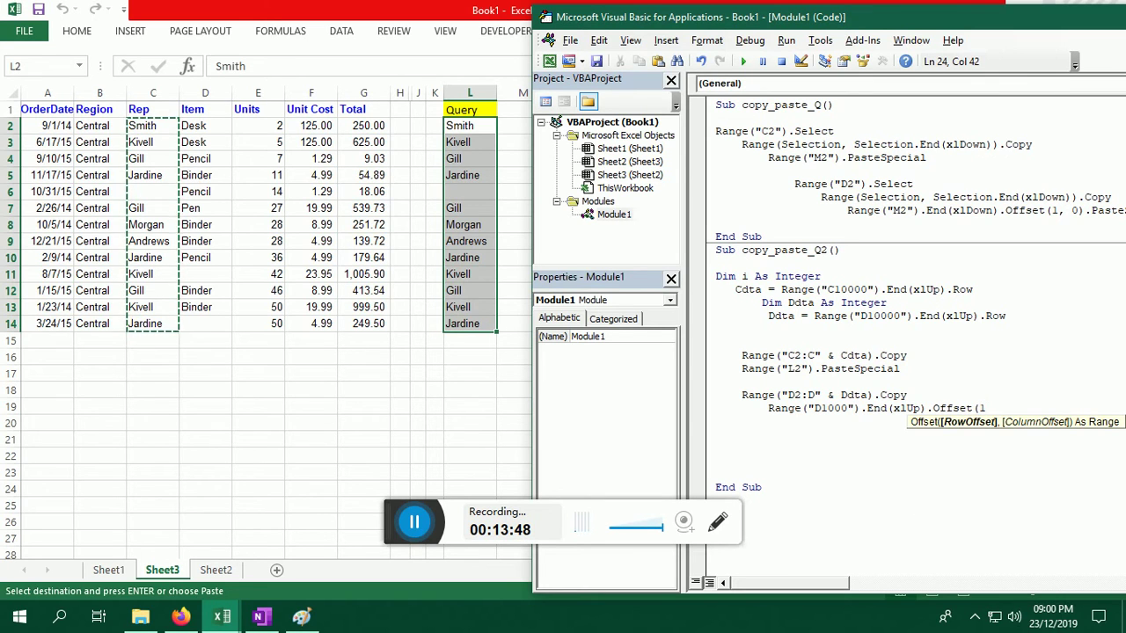
{"action": "type", "text": ",0"}
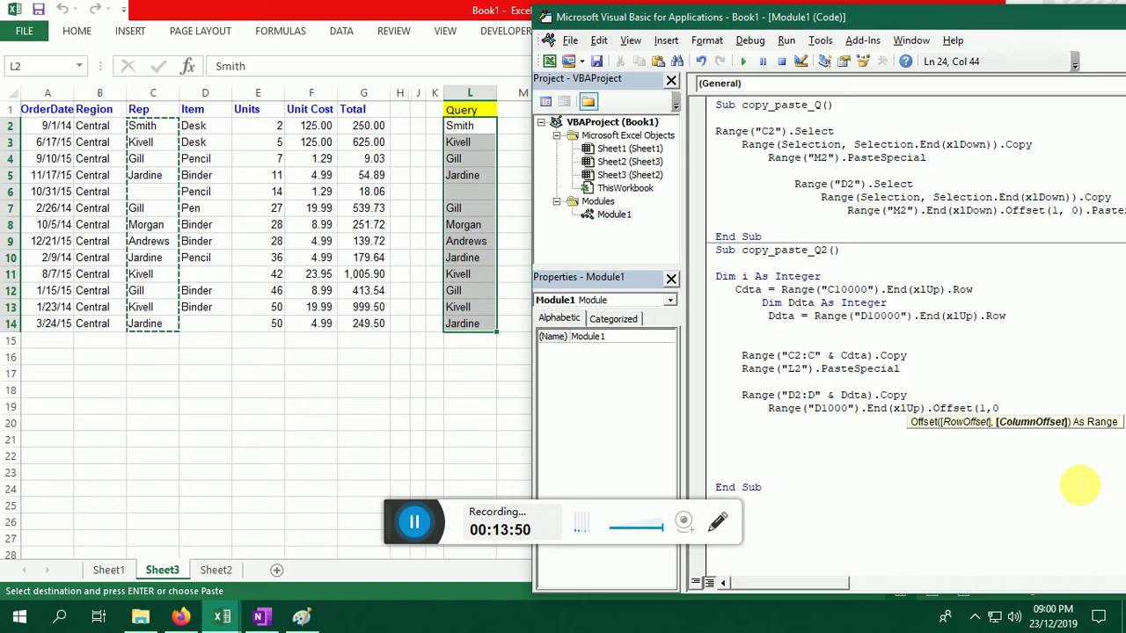
{"action": "type", "text": ").Paste"}
Complete the line with .PasteSpecial, clear L2:L14 in Excel, and run the macro
{"action": "key", "text": "Tab"}
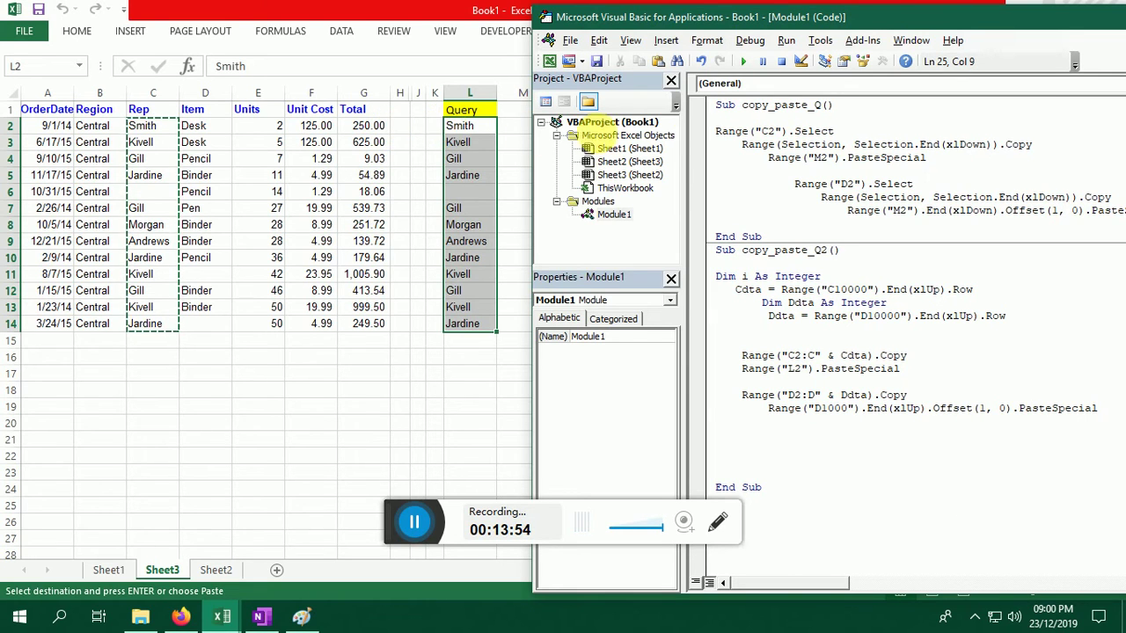
{"action": "key", "text": "alt+F11"}
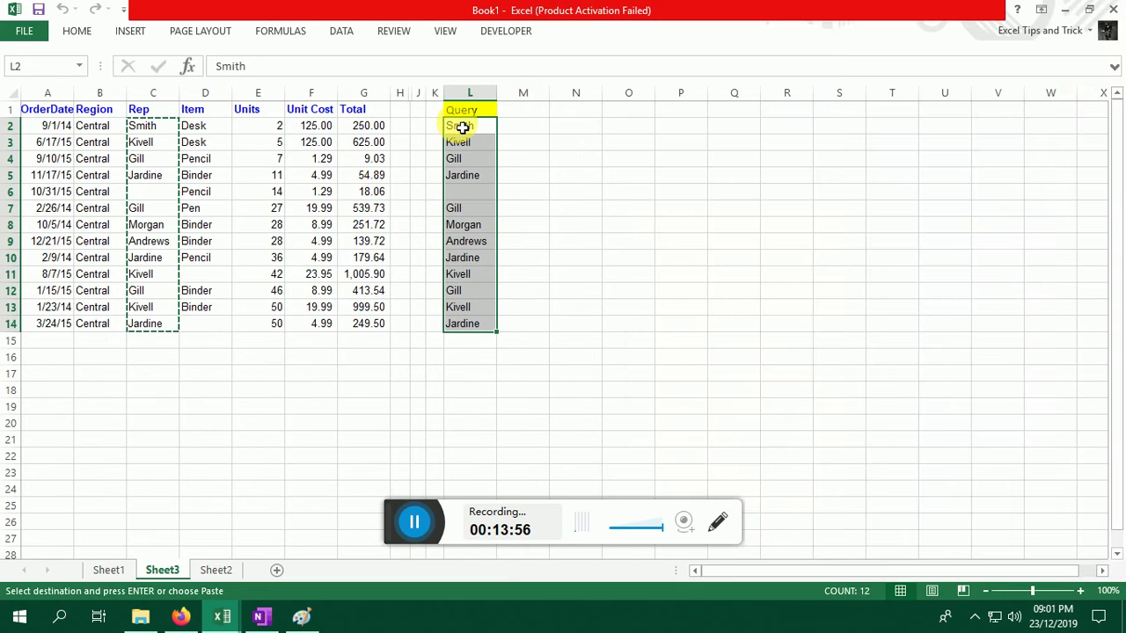
{"action": "key", "text": "Delete"}
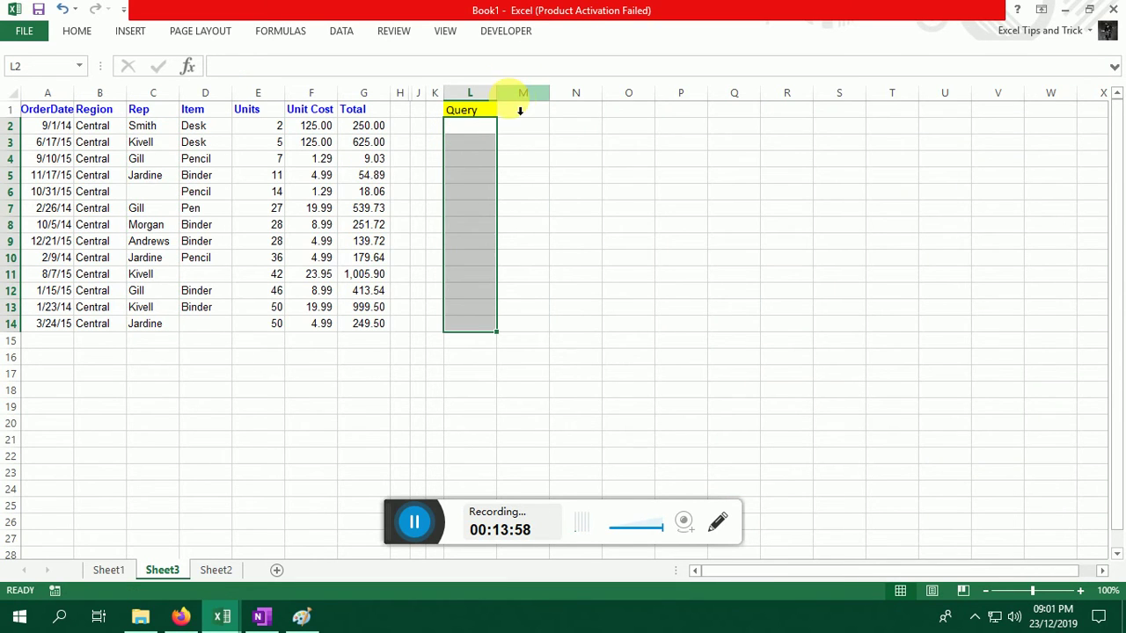
{"action": "key", "text": "alt+F11"}
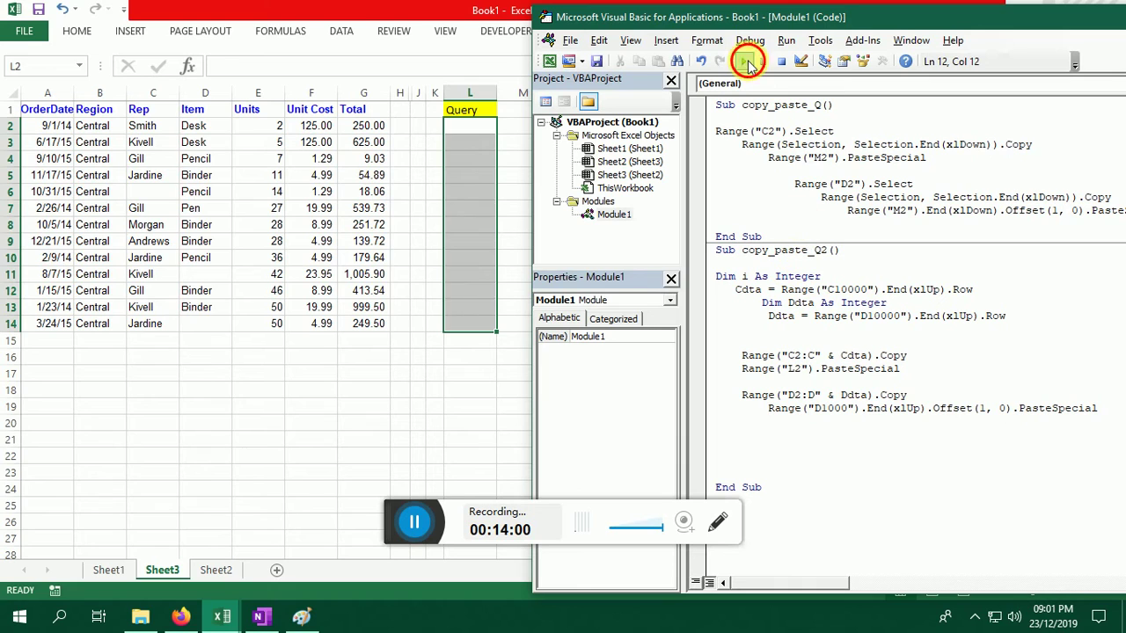
{"action": "left_click", "coordinate": [744, 62]}
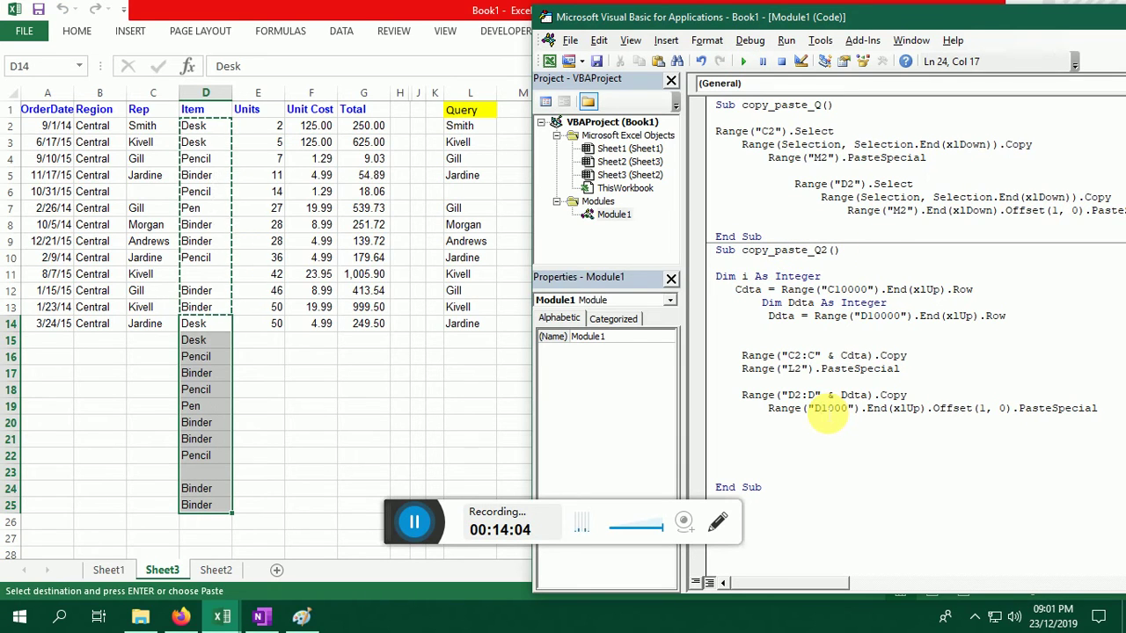
Retarget the paste to Range("L10000"), then clear D14:D25 and L2:L14 on the sheet
{"action": "key", "text": "BackSpace"}
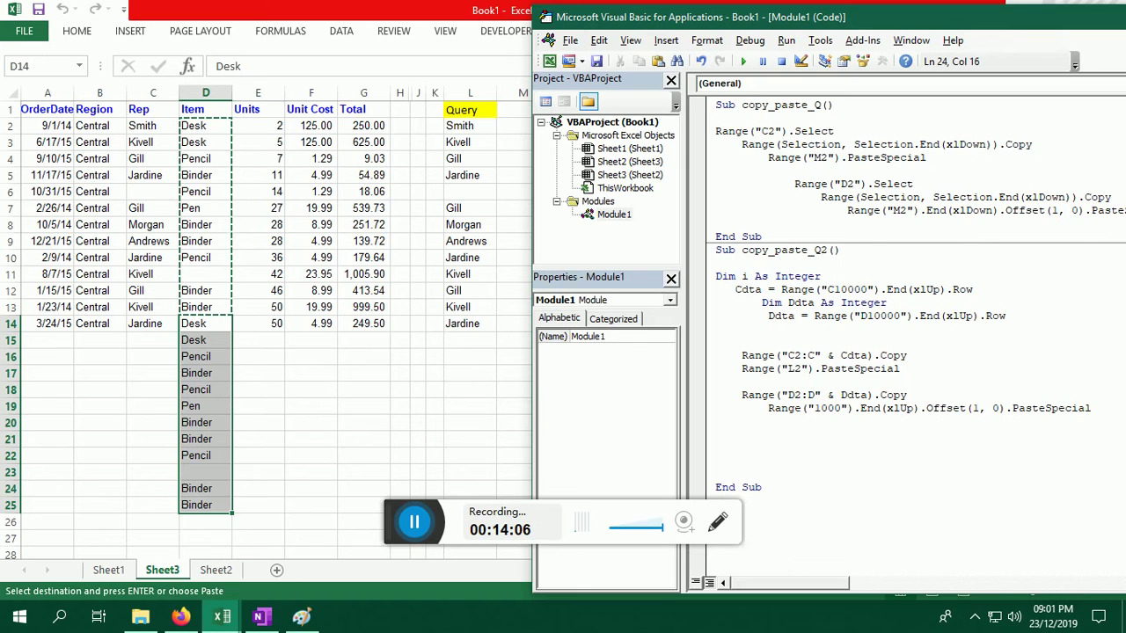
{"action": "type", "text": "L10"}
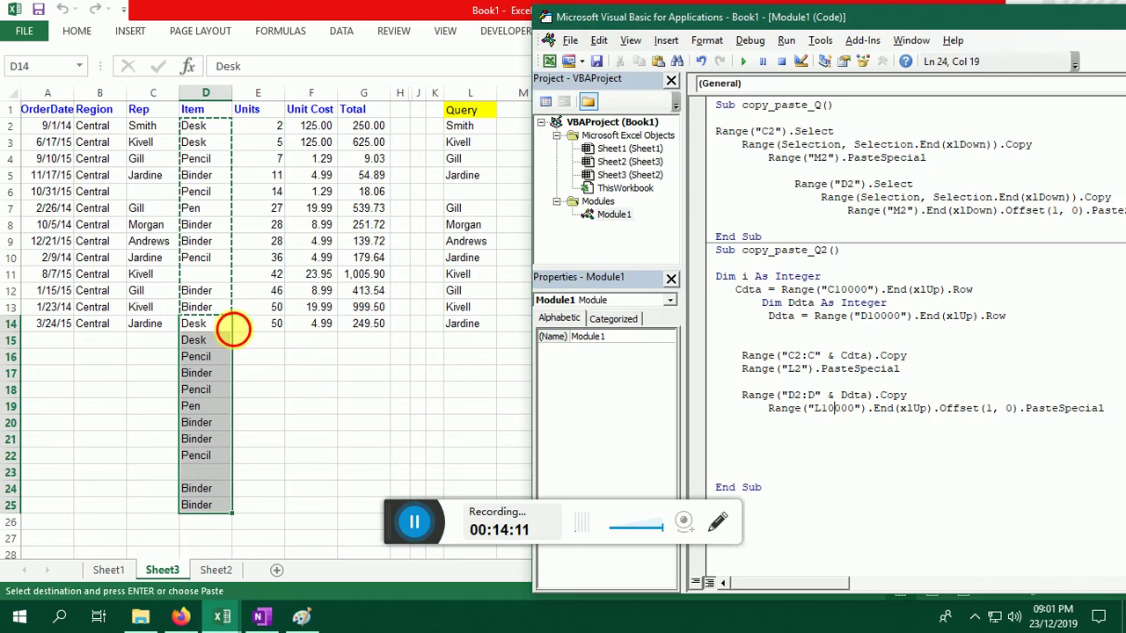
{"action": "left_click", "coordinate": [236, 337]}
{"action": "left_click_drag", "start_coordinate": [235, 337], "coordinate": [232, 511]}
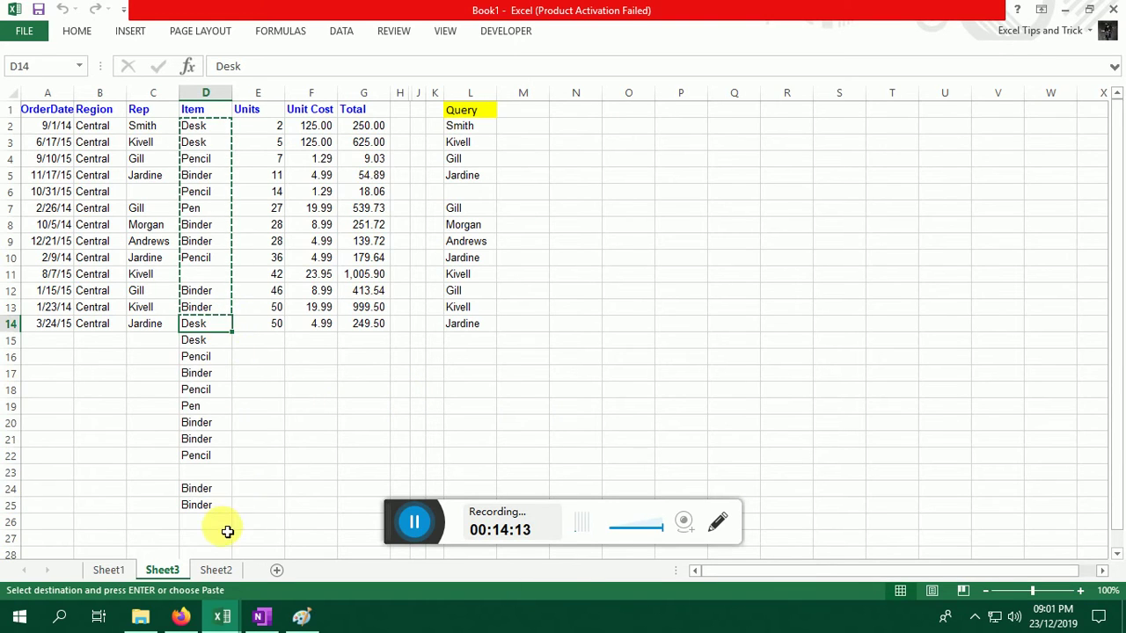
{"action": "key", "text": "Delete"}
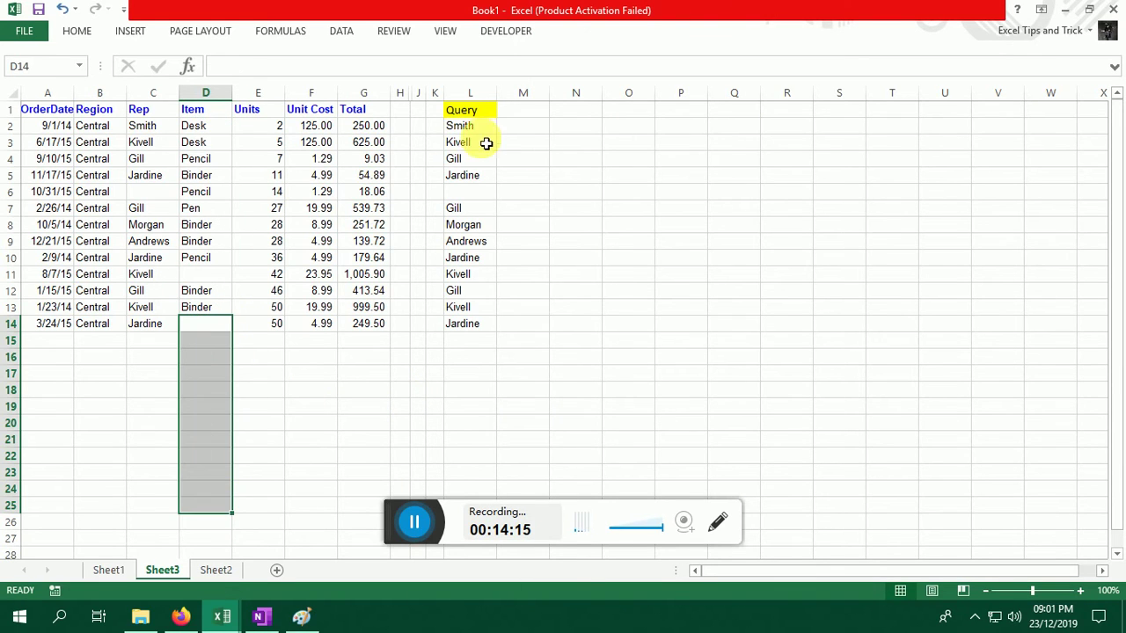
{"action": "left_click", "coordinate": [474, 131]}
{"action": "left_click", "coordinate": [478, 326], "text": "shift"}
{"action": "key", "text": "Delete"}
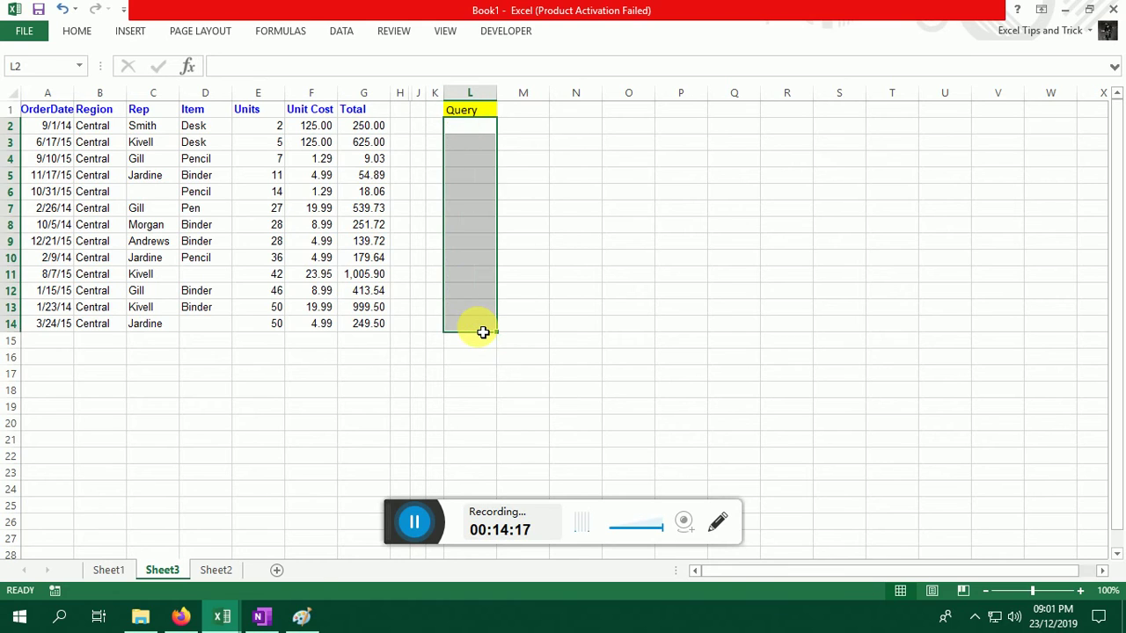
{"action": "key", "text": "alt+F11"}
{"action": "left_click", "coordinate": [814, 250]}
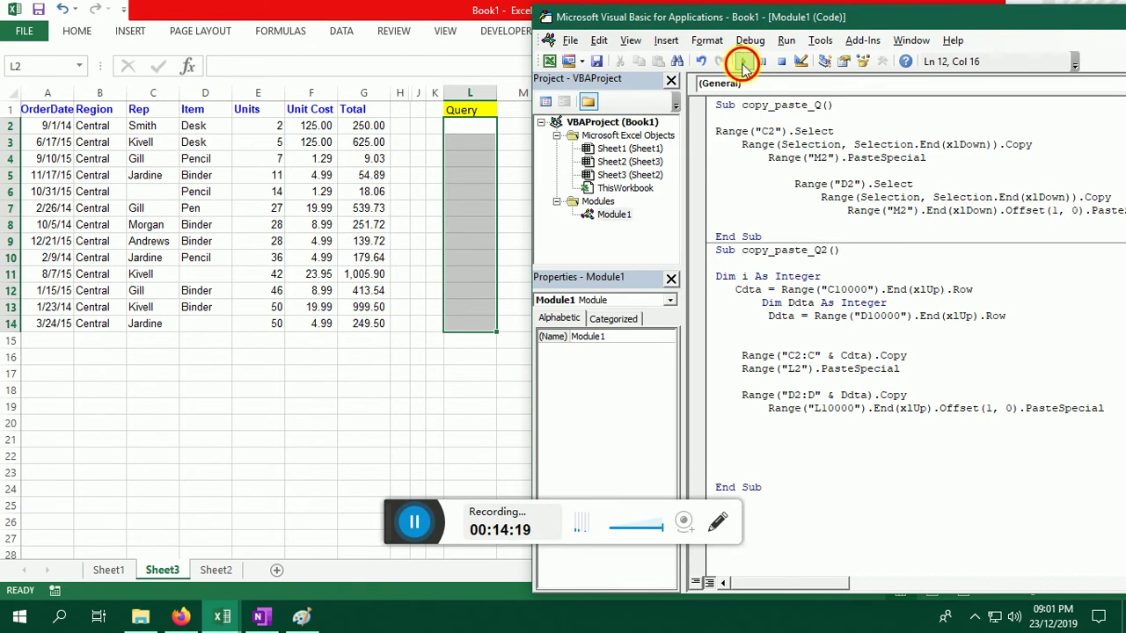
Run copy_paste_Q2, check the stacked Rep names and Items in L2:L23, then delete them
{"action": "left_click", "coordinate": [743, 60]}
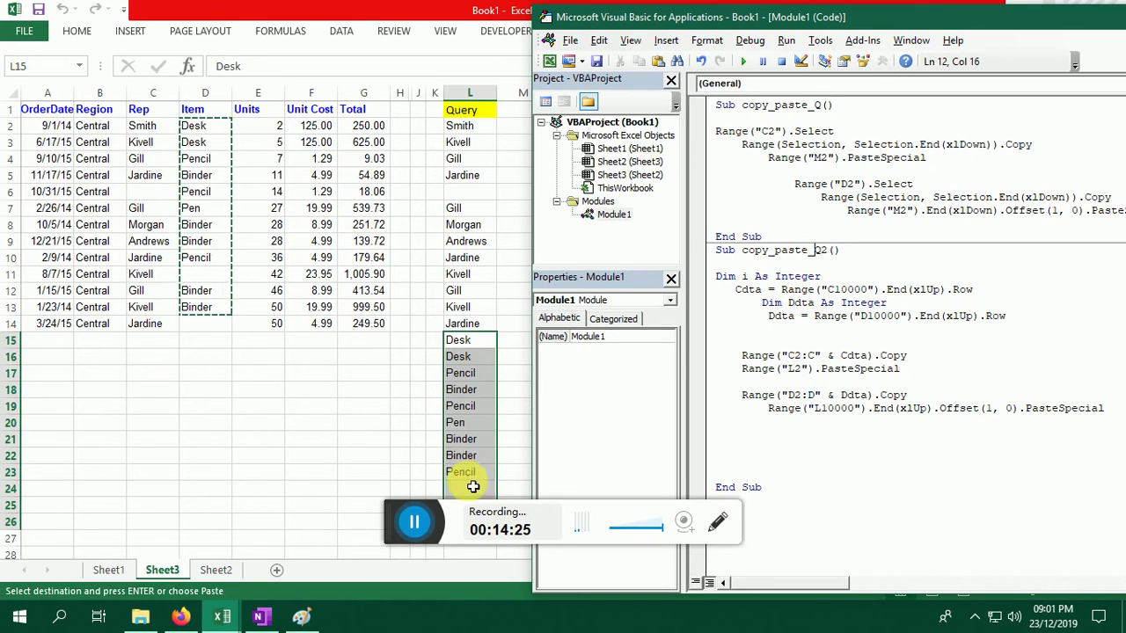
{"action": "left_click", "coordinate": [490, 459]}
{"action": "scroll", "coordinate": [490, 462], "scroll_direction": "down", "scroll_amount": 2}
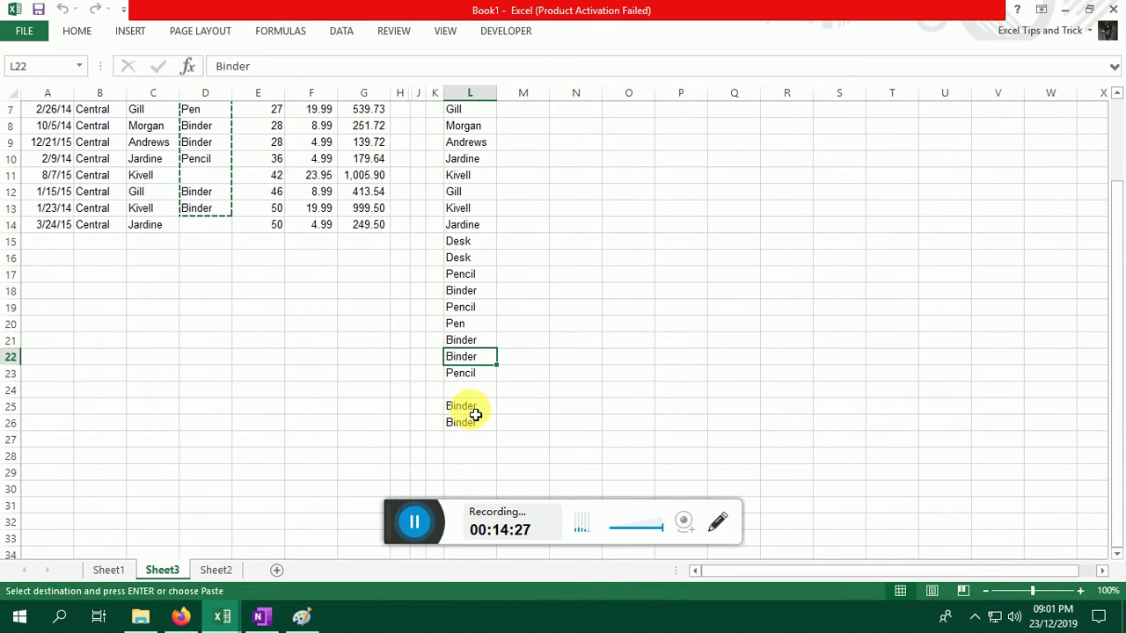
{"action": "scroll", "coordinate": [488, 411], "scroll_direction": "up", "scroll_amount": 2}
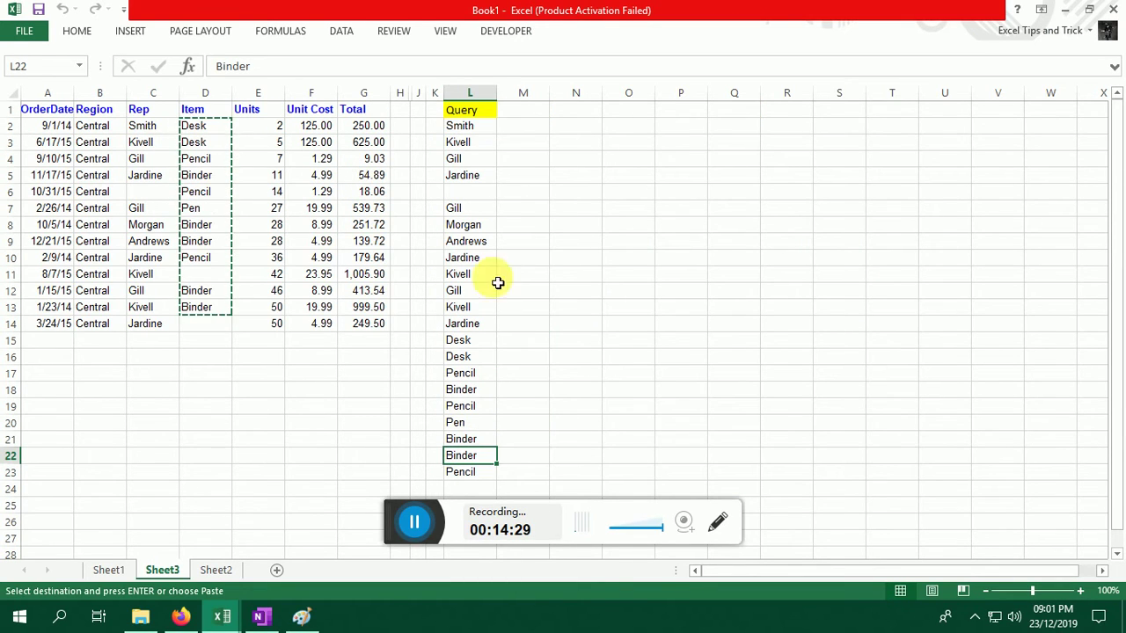
{"action": "left_click", "coordinate": [461, 126]}
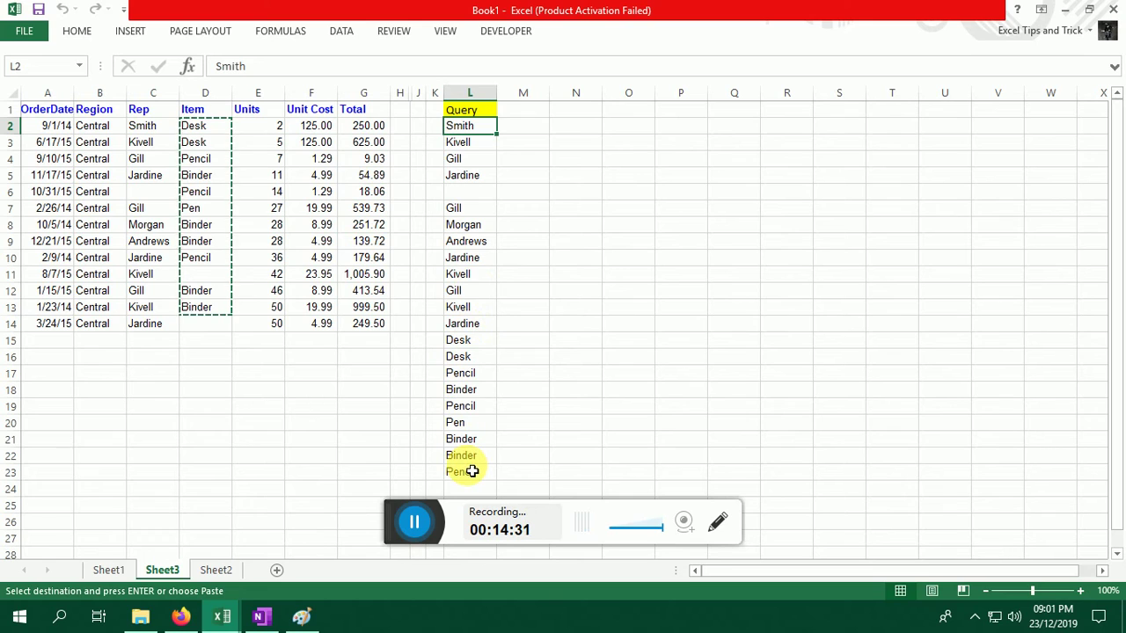
{"action": "left_click_drag", "start_coordinate": [473, 495], "coordinate": [476, 476]}
{"action": "key", "text": "Delete"}
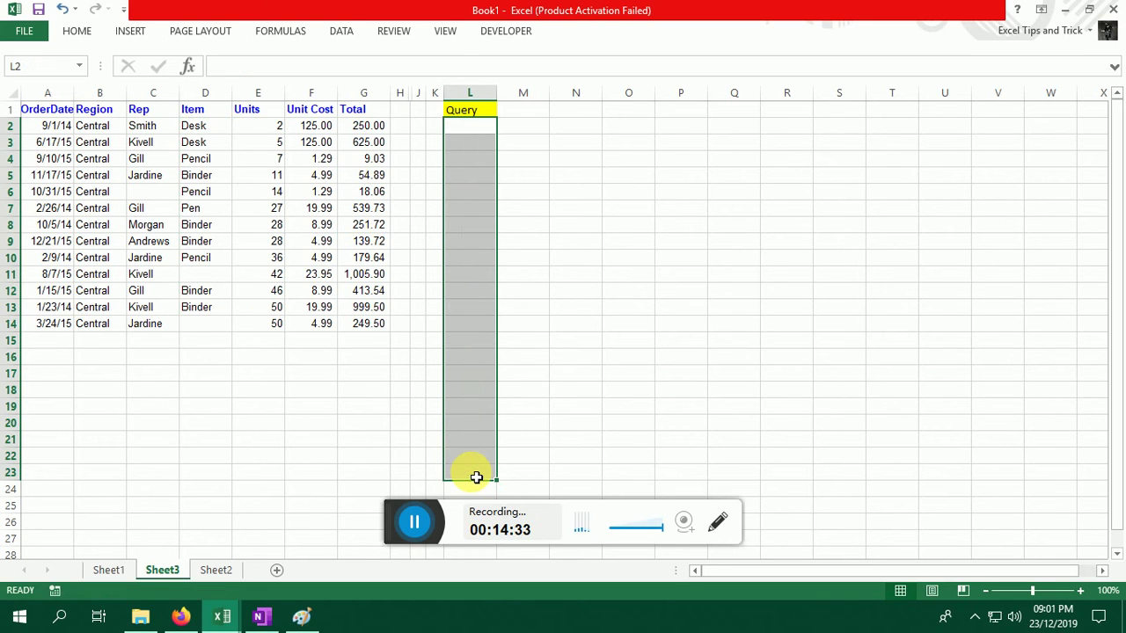
{"action": "left_click", "coordinate": [469, 113]}
Copy the Query header from L1 into N1
{"action": "key", "text": "ctrl+c"}
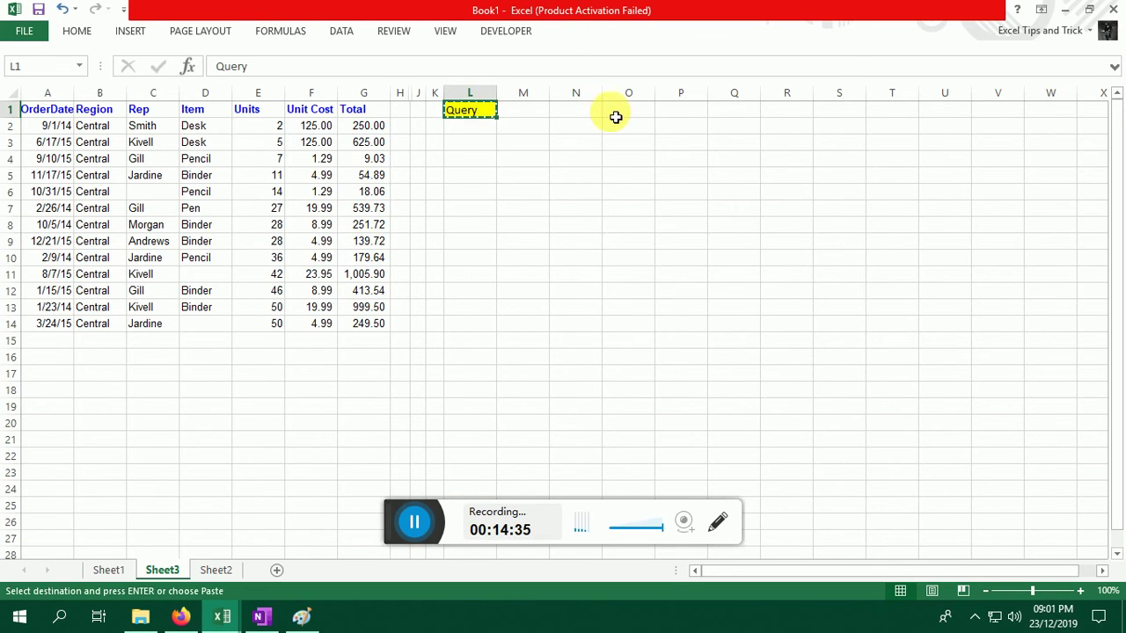
{"action": "left_click", "coordinate": [587, 117]}
{"action": "key", "text": "ctrl+v"}
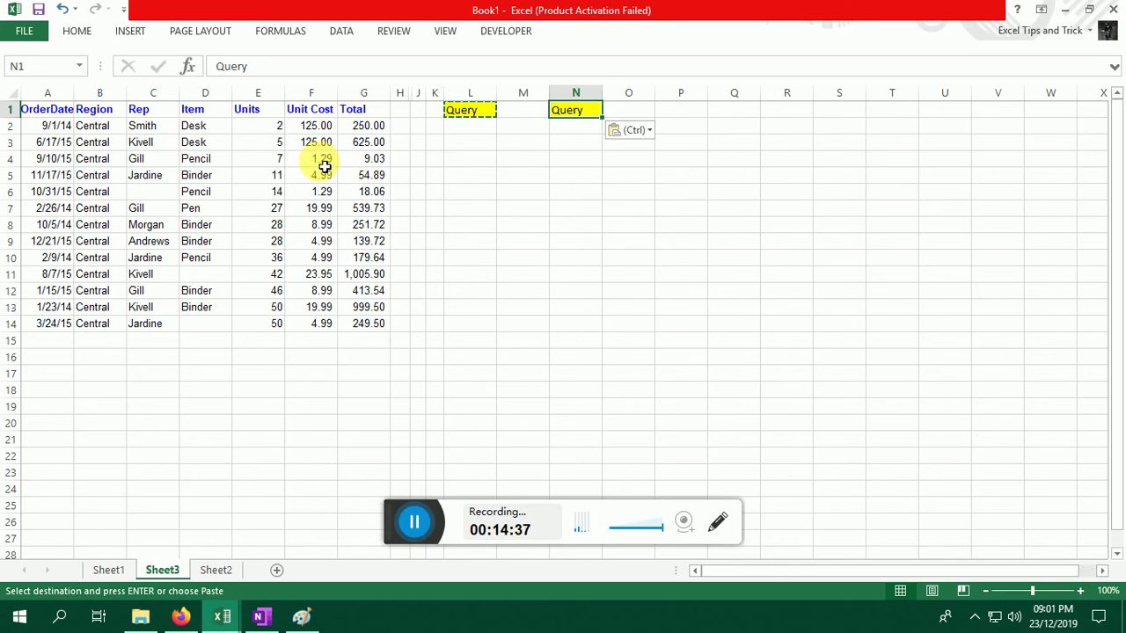
Run copy_paste_Q from the editor, selecting the Rep and Item entries on the sheet
{"action": "key", "text": "alt+F11"}
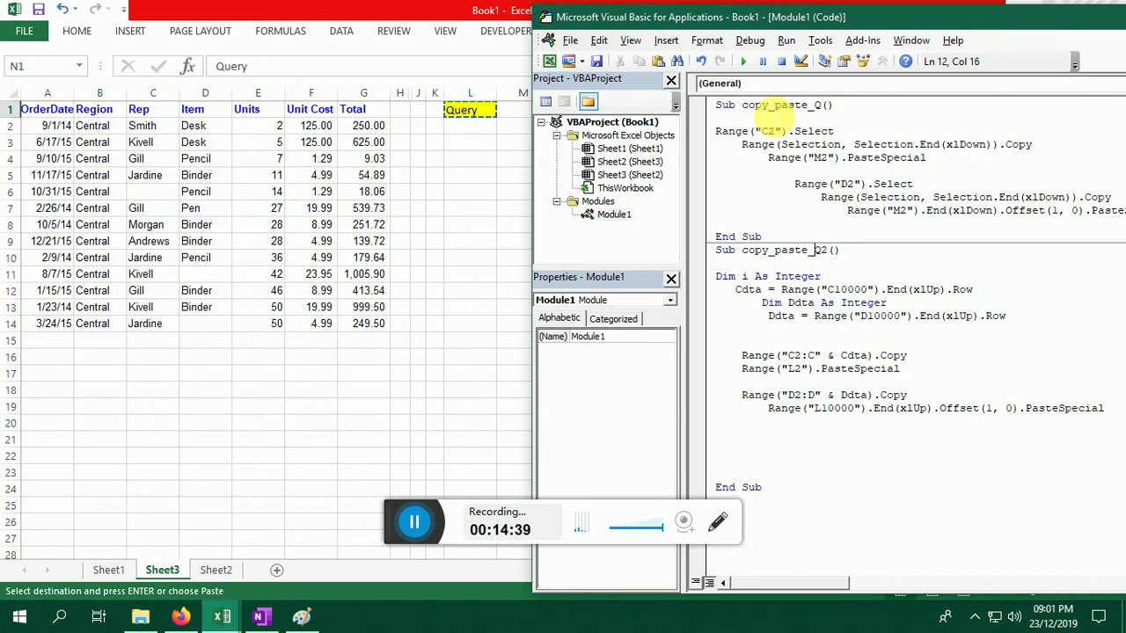
{"action": "left_click", "coordinate": [743, 61]}
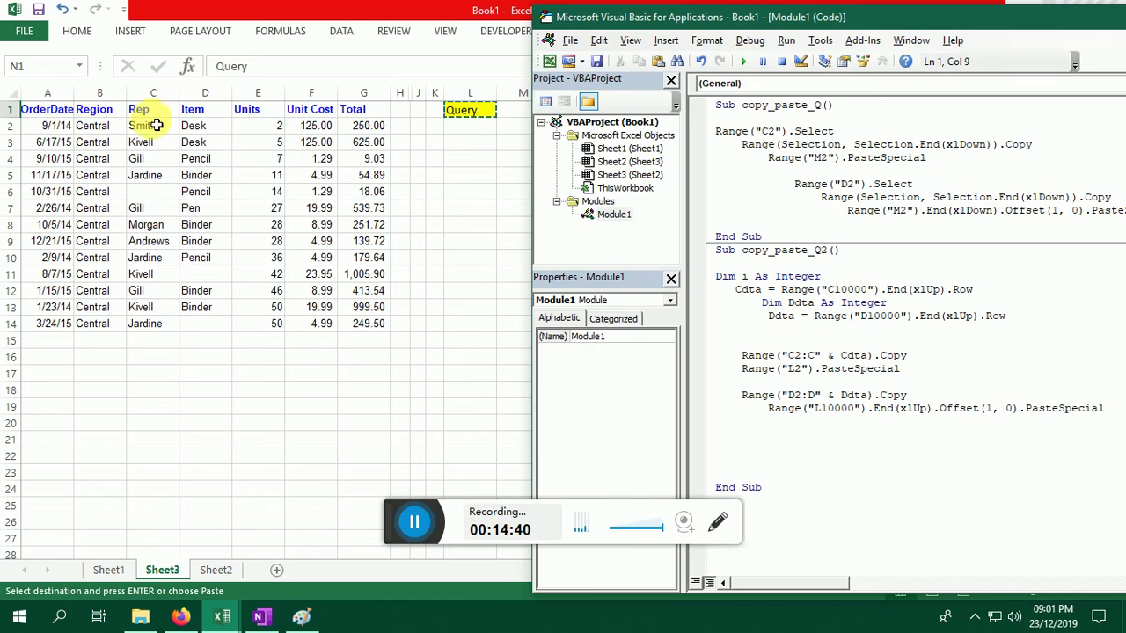
{"action": "left_click", "coordinate": [153, 175], "text": "shift"}
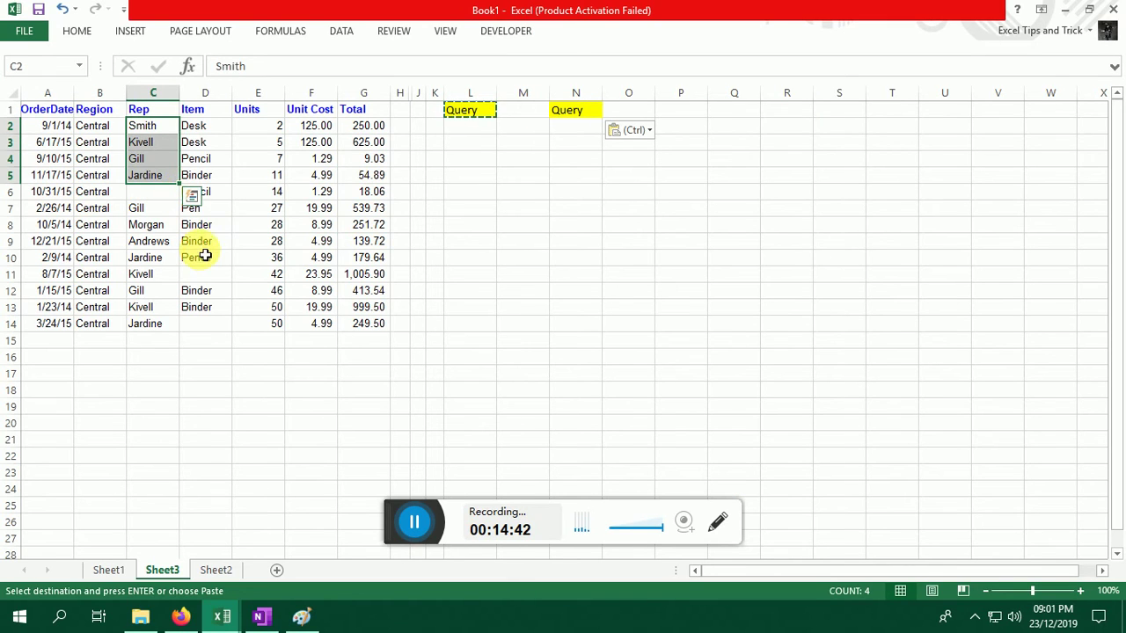
{"action": "left_click", "coordinate": [206, 129]}
{"action": "left_click", "coordinate": [212, 261], "text": "shift"}
{"action": "key", "text": "alt+F11"}
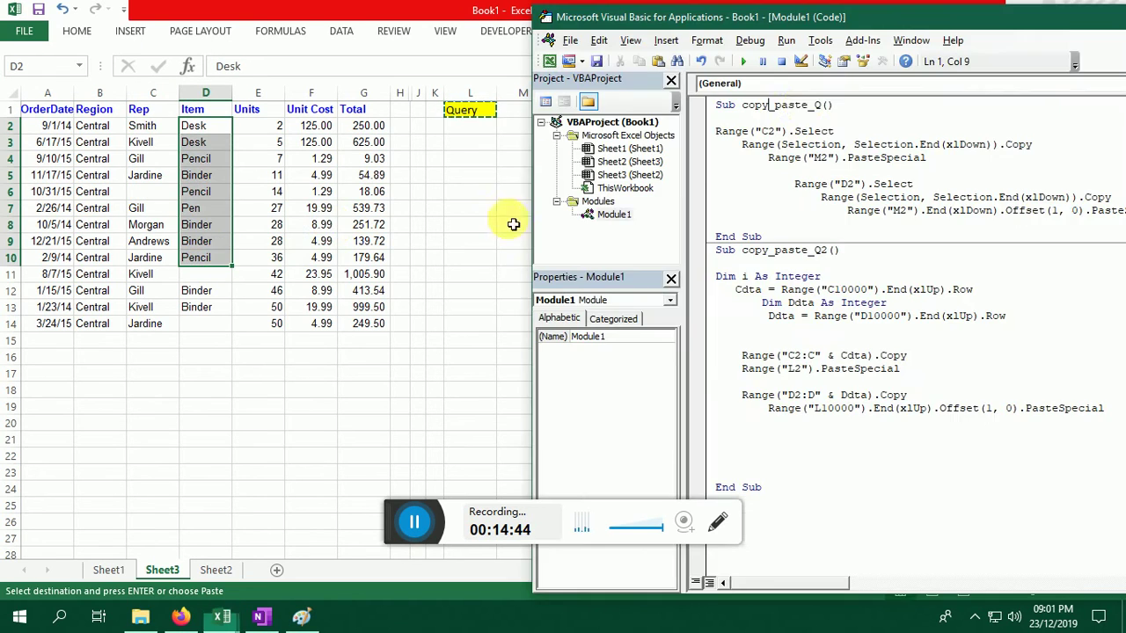
{"action": "left_click", "coordinate": [744, 61]}
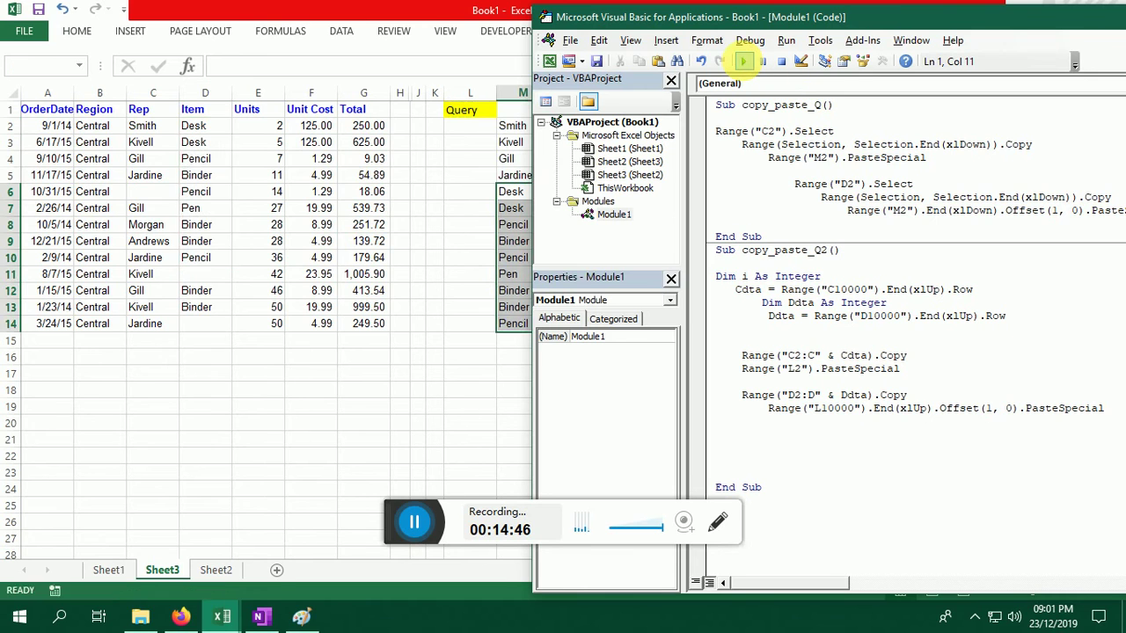
Clear the copy_paste_Q results from M2:M14
{"action": "left_click_drag", "start_coordinate": [680, 16], "coordinate": [778, 20]}
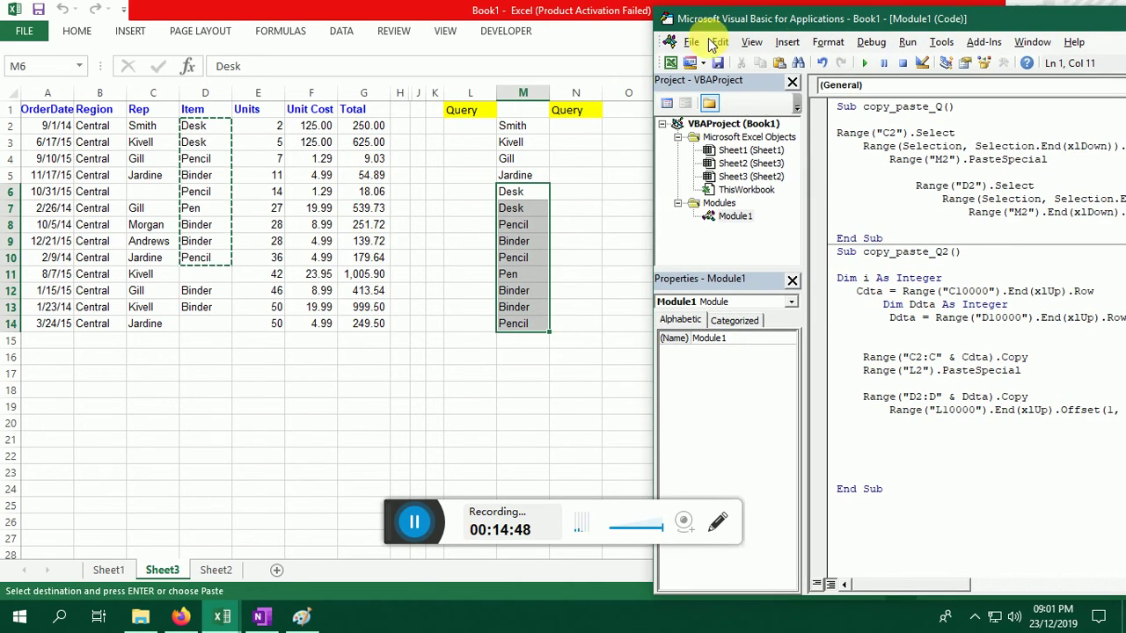
{"action": "left_click_drag", "start_coordinate": [522, 126], "coordinate": [527, 314]}
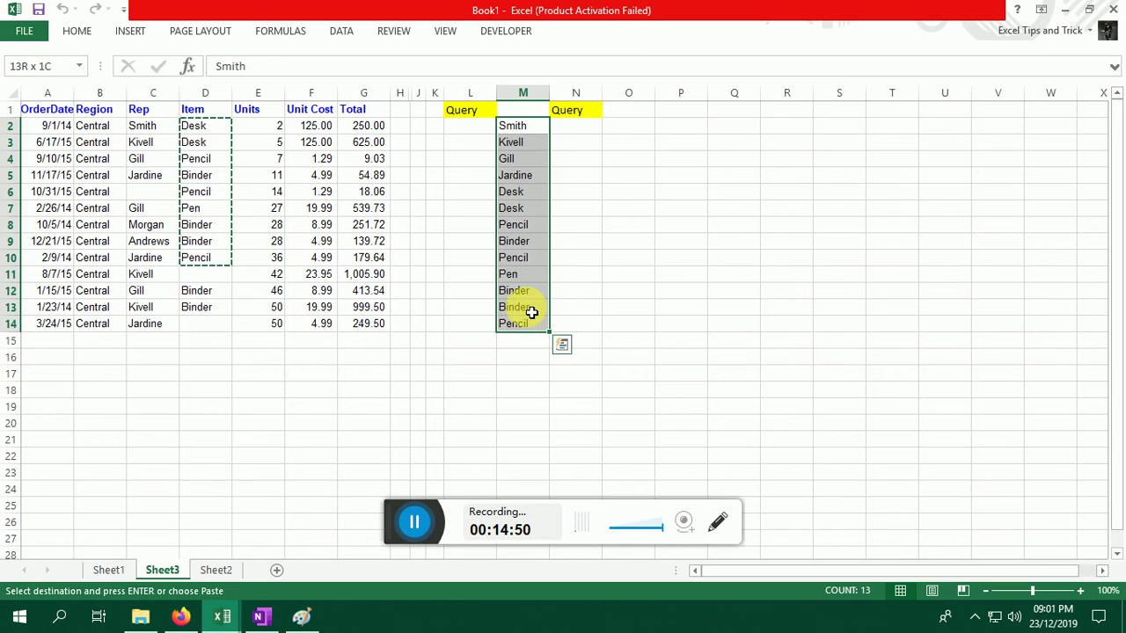
{"action": "key", "text": "Delete"}
{"action": "key", "text": "alt+F11"}
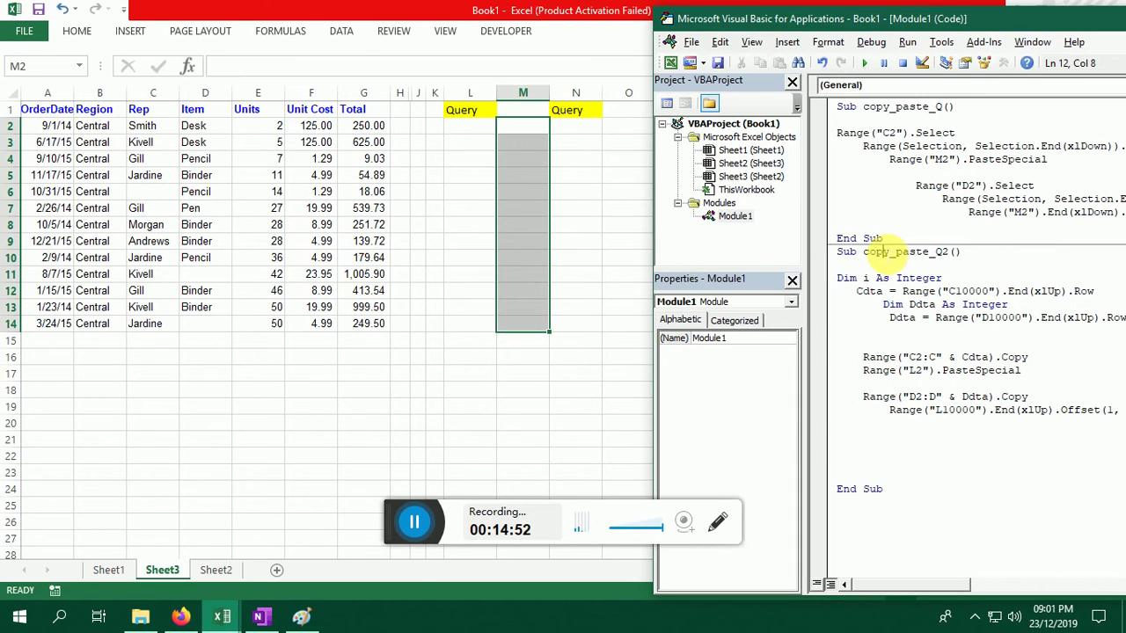
Run copy_paste_Q2 twice, checking the stacked Rep names and Items in column L
{"action": "left_click", "coordinate": [866, 63]}
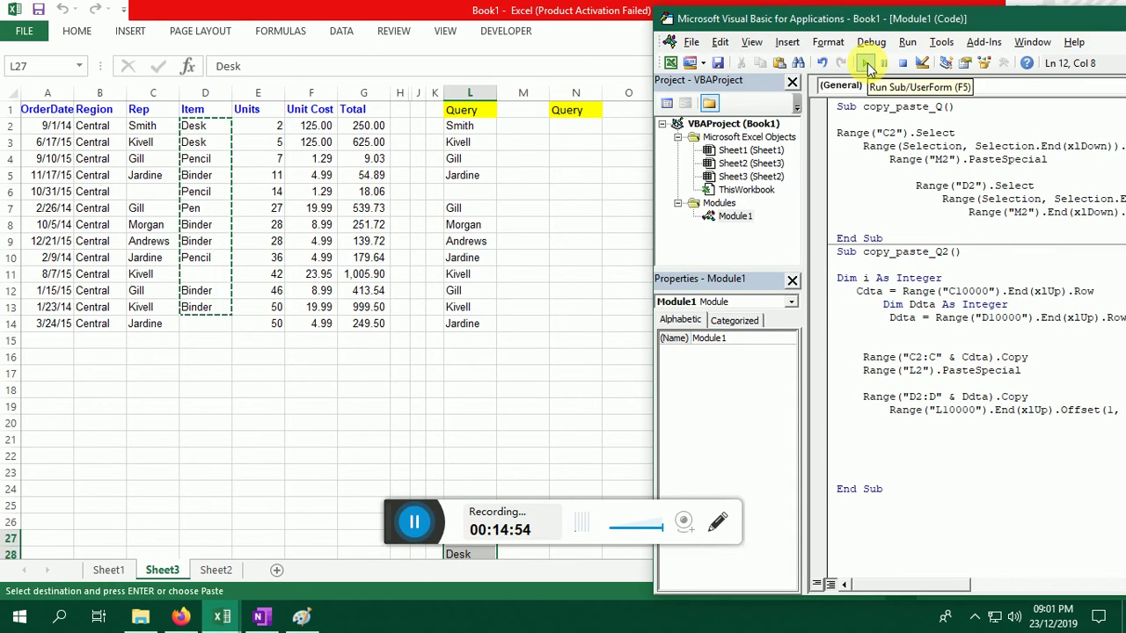
{"action": "left_click", "coordinate": [456, 227]}
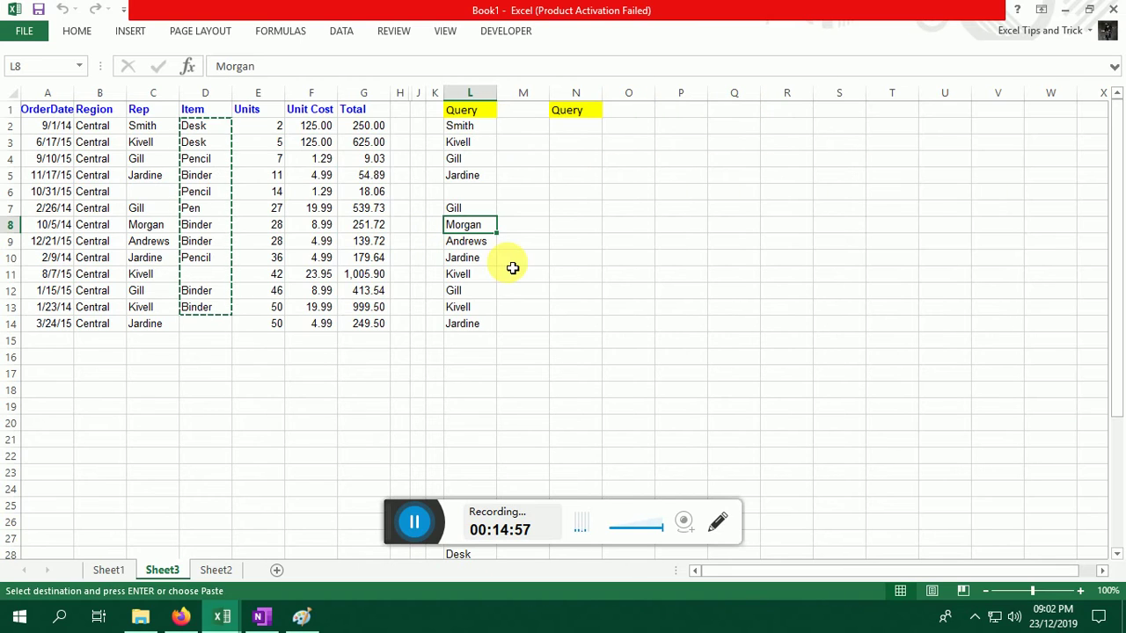
{"action": "key", "text": "alt+Tab"}
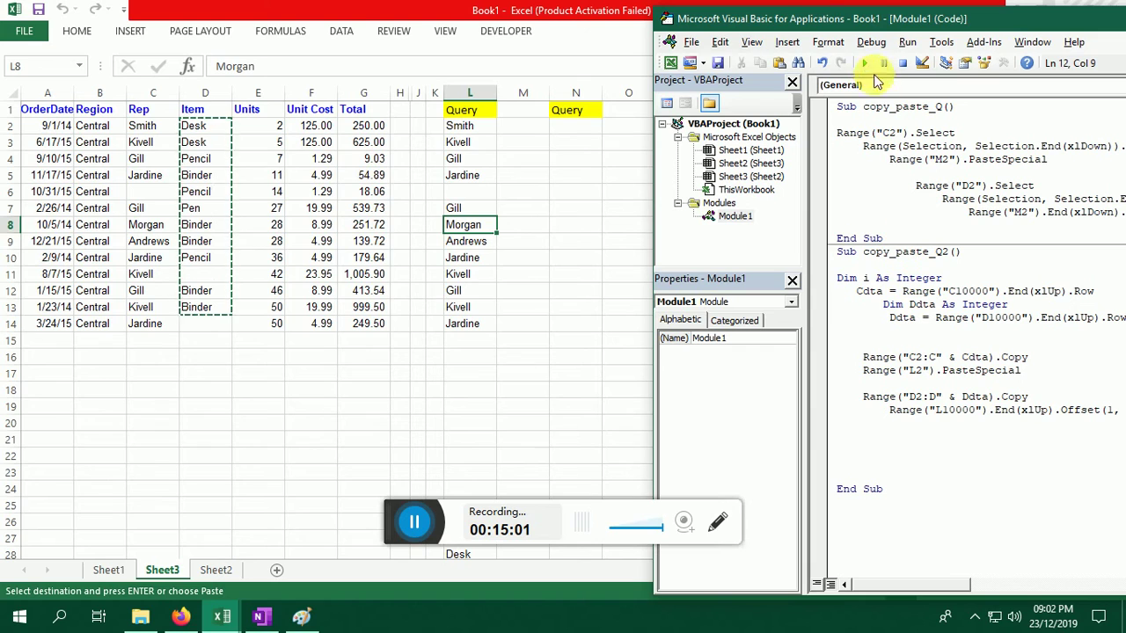
{"action": "left_click", "coordinate": [864, 64]}
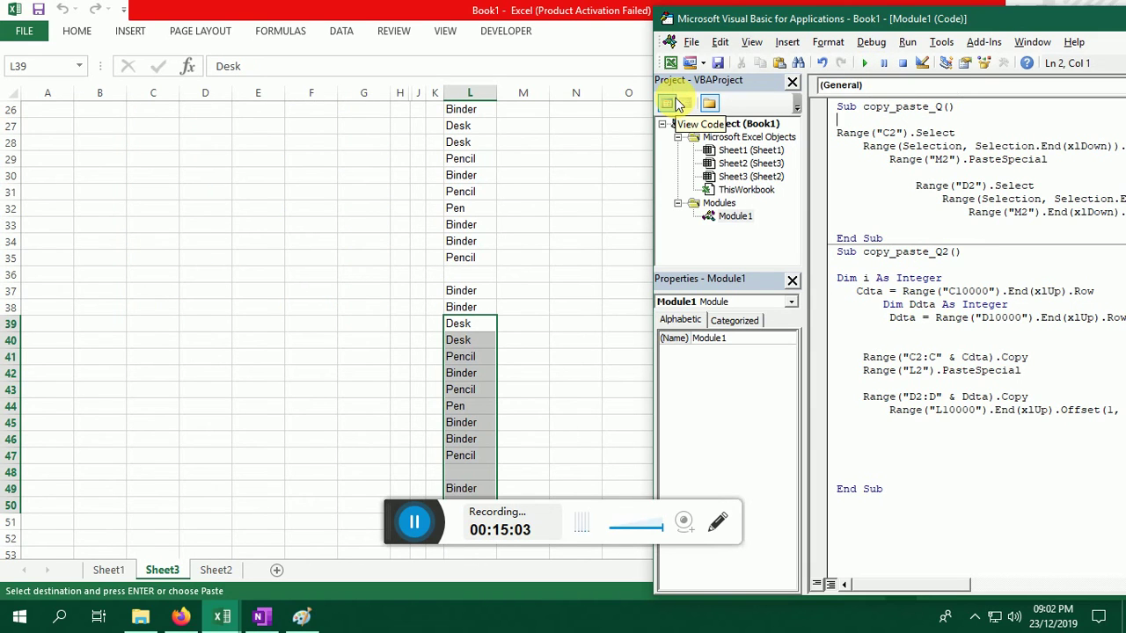
{"action": "left_click", "coordinate": [414, 214]}
Select everything in column L below the Query header and delete it
{"action": "left_click", "coordinate": [478, 213]}
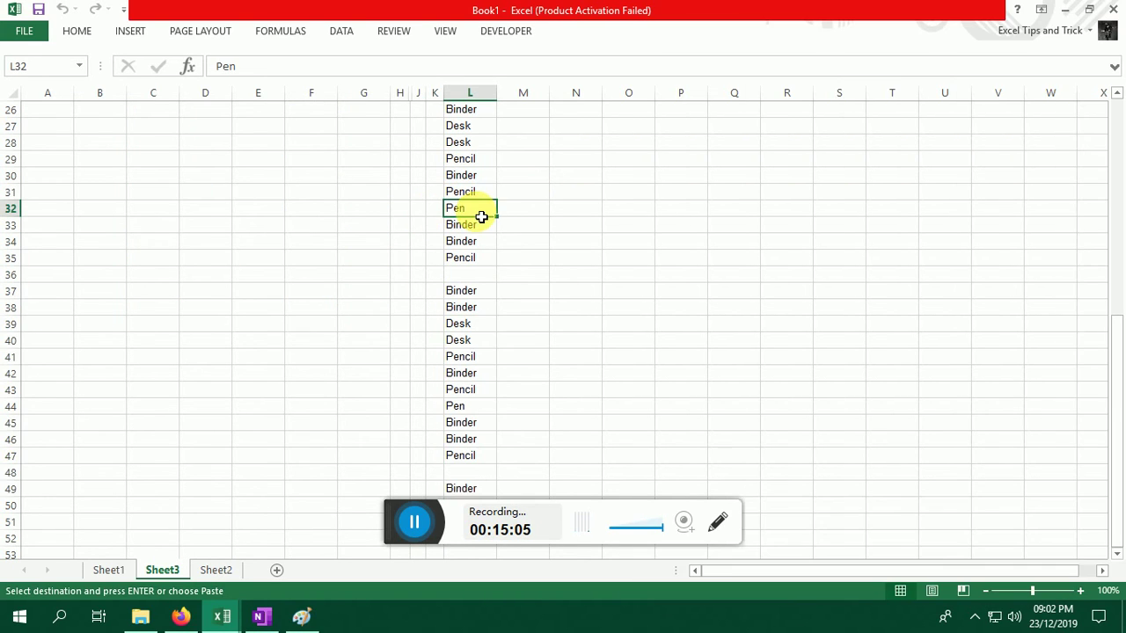
{"action": "key", "text": "ctrl+Up"}
{"action": "key", "text": "Up"}
{"action": "key", "text": "ctrl+Up"}
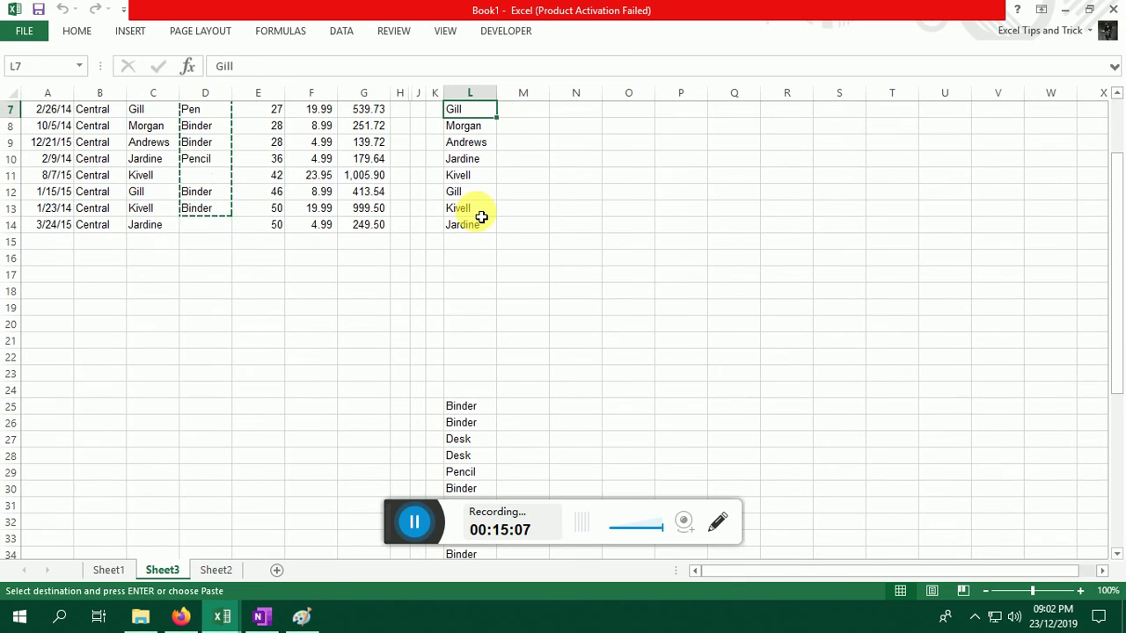
{"action": "key", "text": "Down"}
{"action": "key", "text": "Up"}
{"action": "key", "text": "ctrl+Up"}
{"action": "key", "text": "ctrl+Up"}
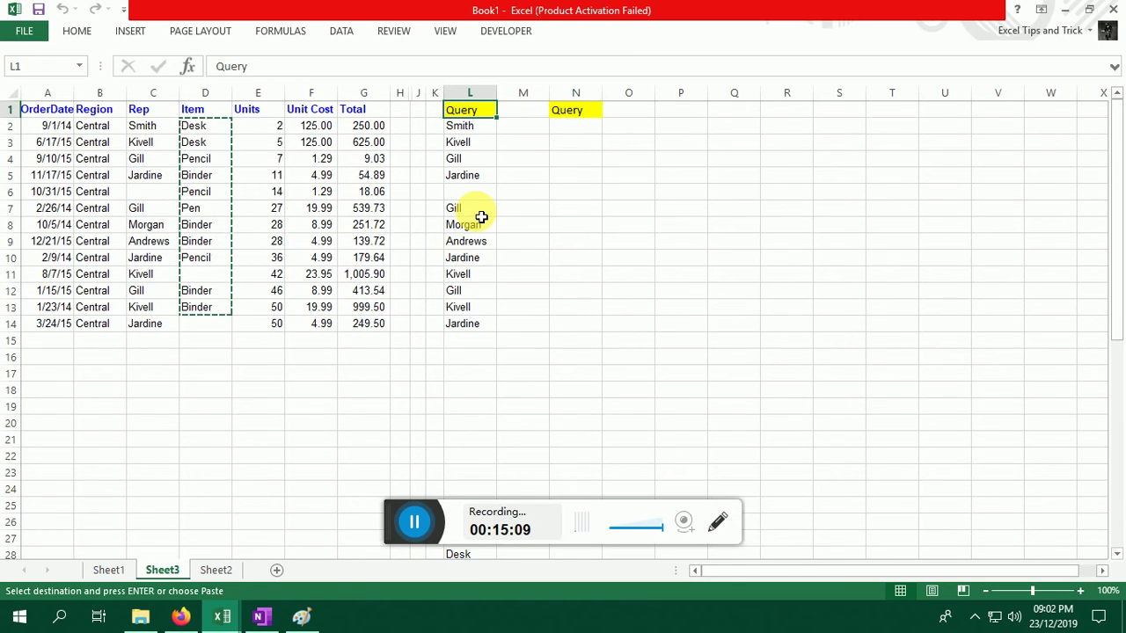
{"action": "key", "text": "Down"}
{"action": "key", "text": "ctrl+shift+Down"}
{"action": "key", "text": "ctrl+shift+Down"}
{"action": "key", "text": "ctrl+shift+Down"}
{"action": "key", "text": "ctrl+shift+Down"}
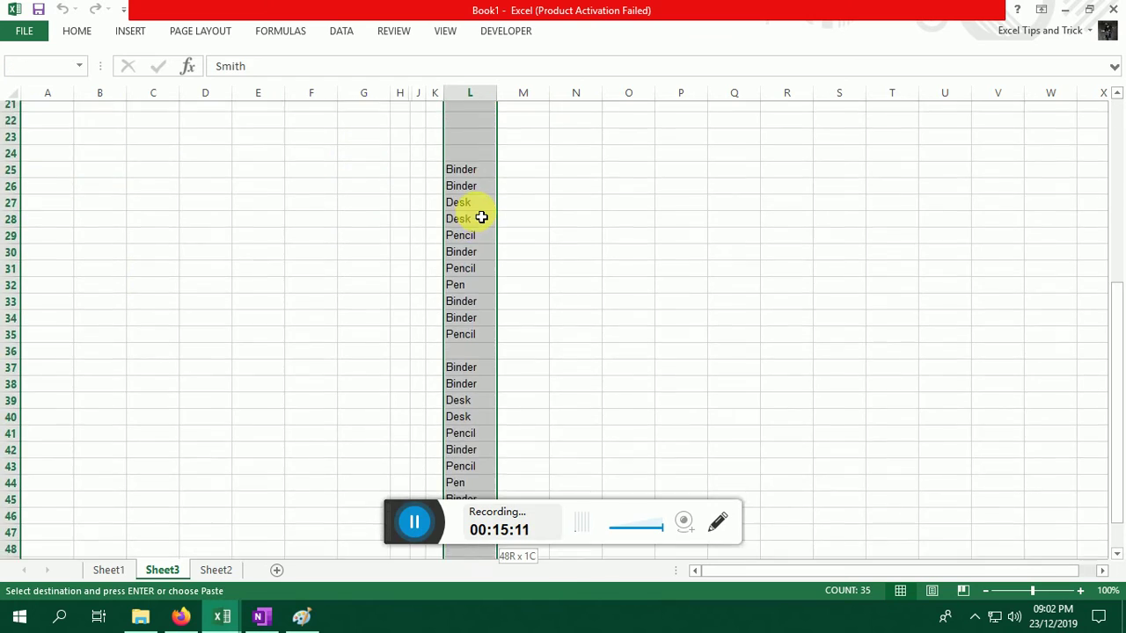
{"action": "key", "text": "ctrl+shift+Down"}
{"action": "key", "text": "ctrl+shift+Down"}
{"action": "key", "text": "Delete"}
Run copy_paste_Q2 again to refill the cleared column L
{"action": "key", "text": "Up"}
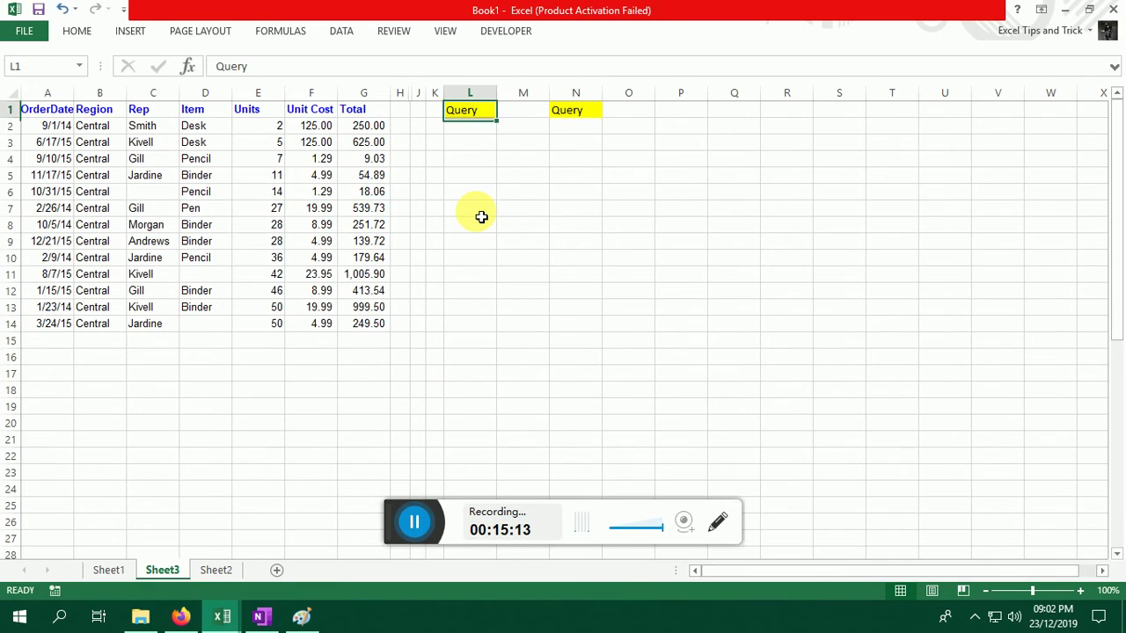
{"action": "key", "text": "Down"}
{"action": "key", "text": "alt+Tab"}
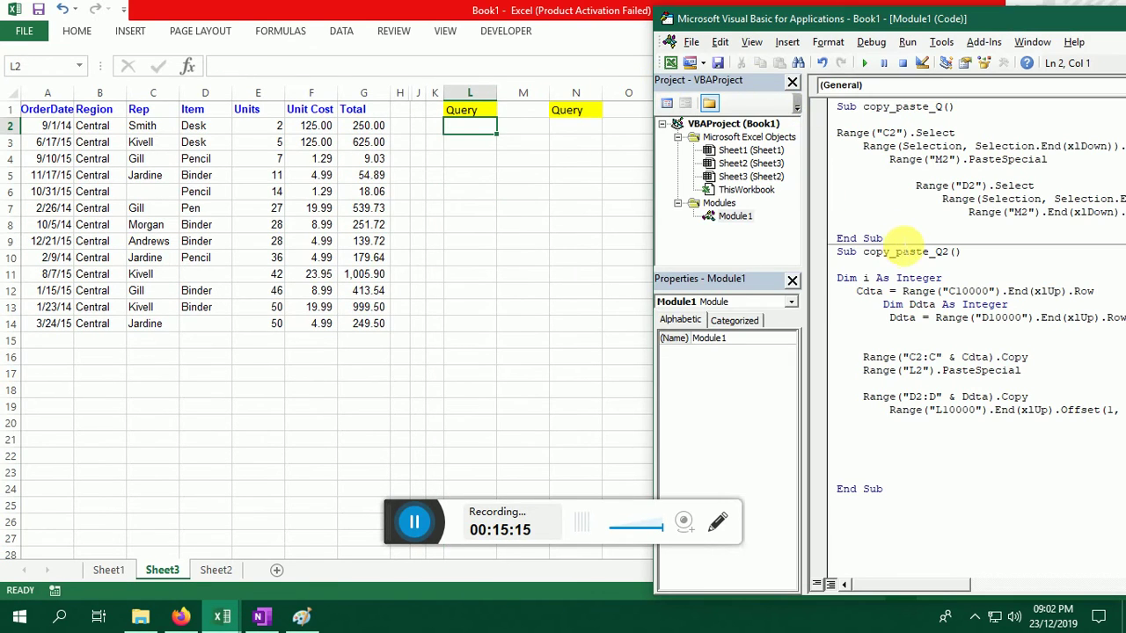
{"action": "left_click", "coordinate": [864, 61]}
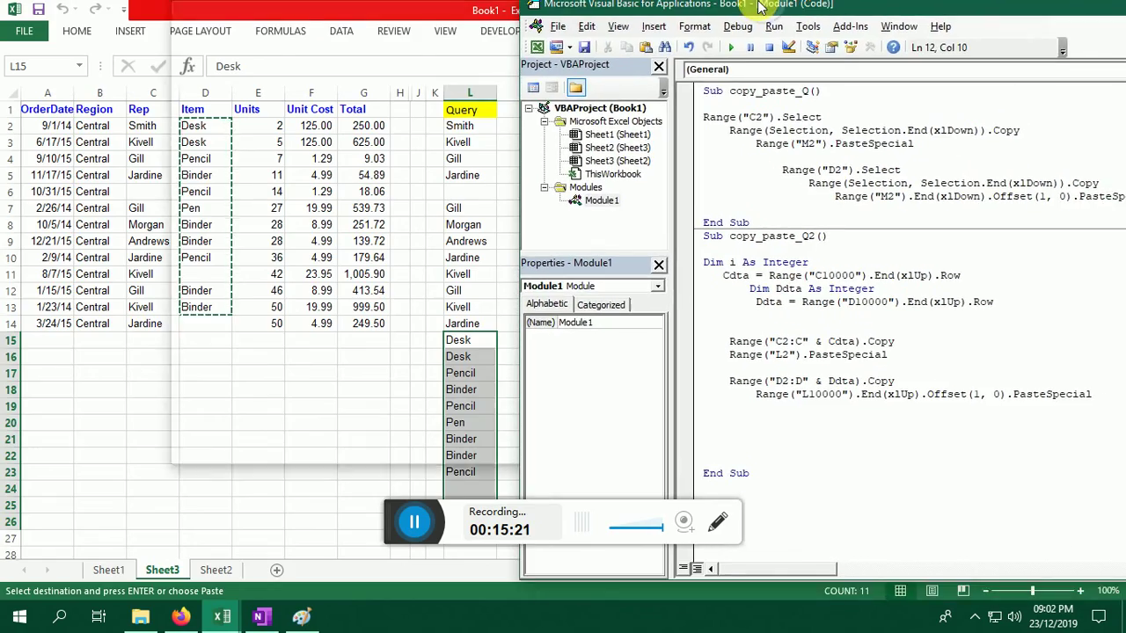
Resize and reposition the code window so the worksheet shows beside it
{"action": "left_click_drag", "start_coordinate": [894, 22], "coordinate": [778, 4]}
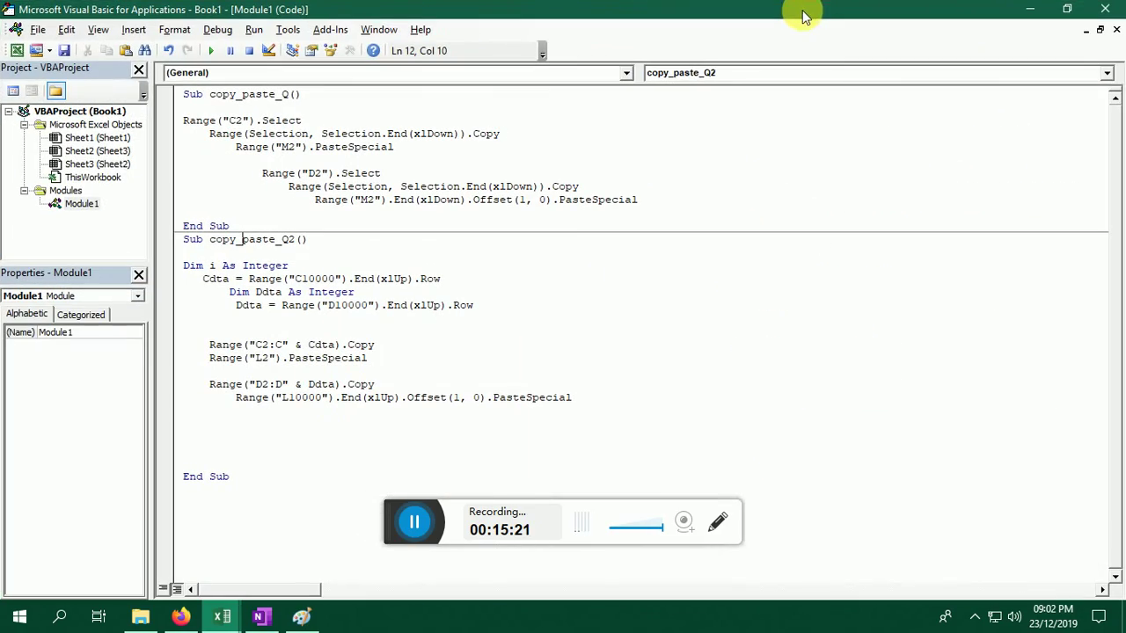
{"action": "double_click", "coordinate": [514, 14]}
{"action": "left_click_drag", "start_coordinate": [764, 21], "coordinate": [540, 4]}
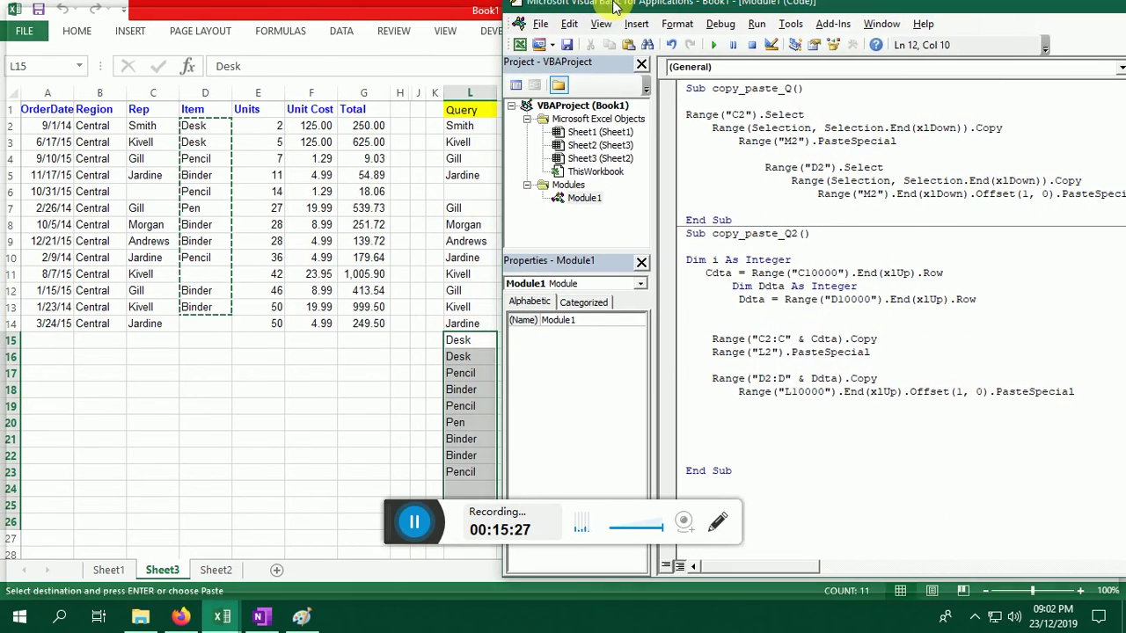
{"action": "left_click_drag", "start_coordinate": [540, 4], "coordinate": [576, 1]}
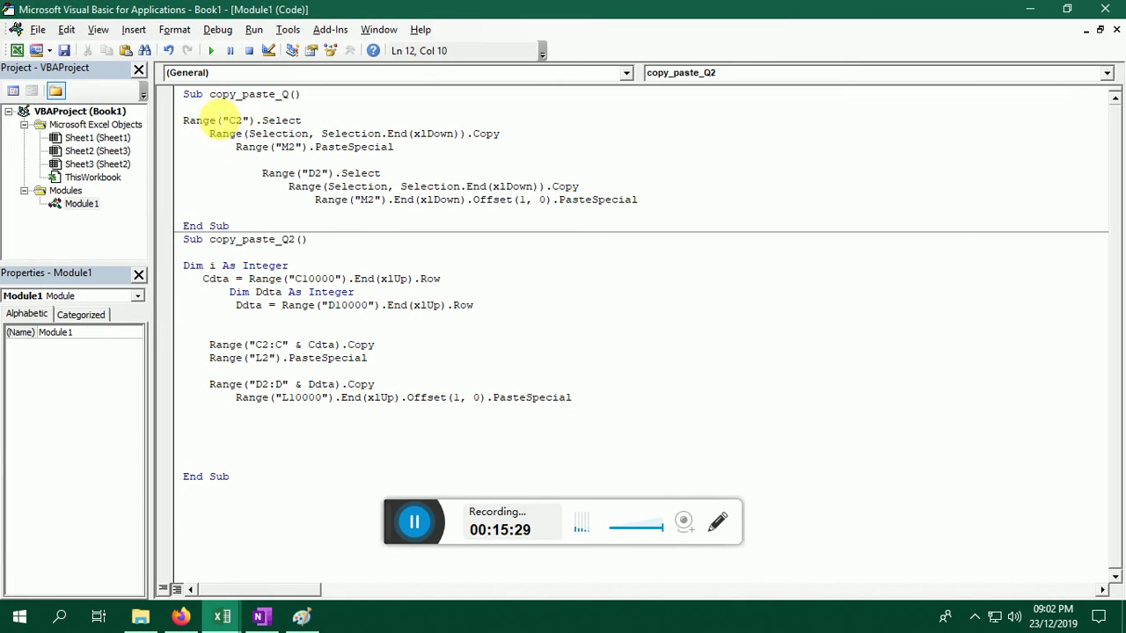
{"action": "mouse_move", "coordinate": [265, 7]}
{"action": "left_mouse_down"}
{"action": "mouse_move", "coordinate": [703, 7]}
{"action": "mouse_move", "coordinate": [703, 21]}
{"action": "left_mouse_up"}
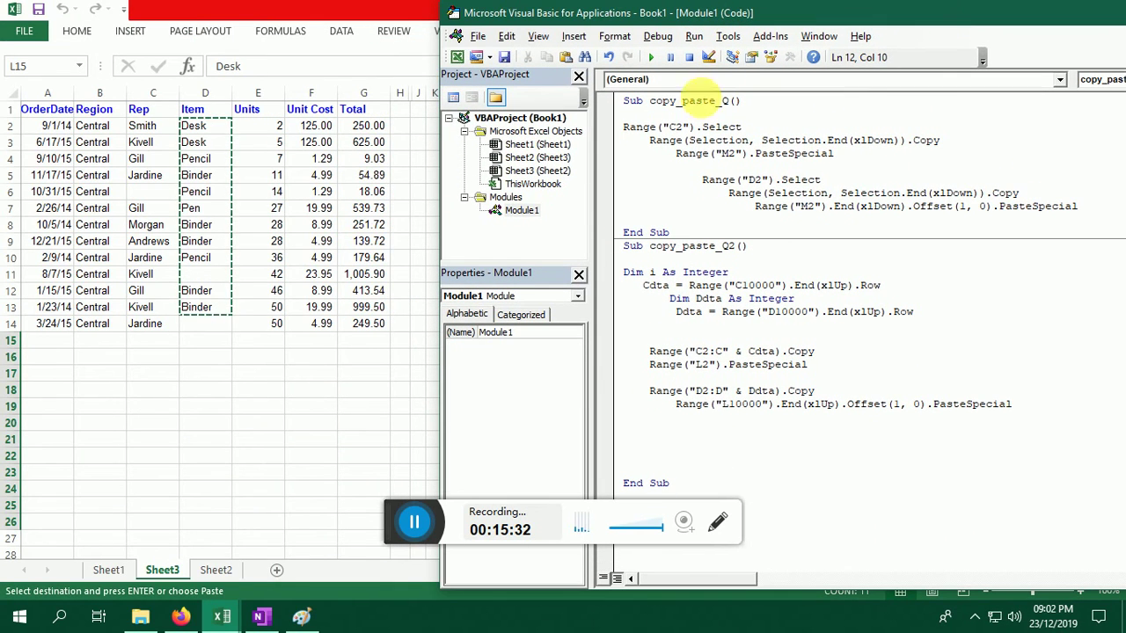
Point out the lines copying down from C2, then bring the worksheet forward at B2
{"action": "left_click", "coordinate": [616, 127]}
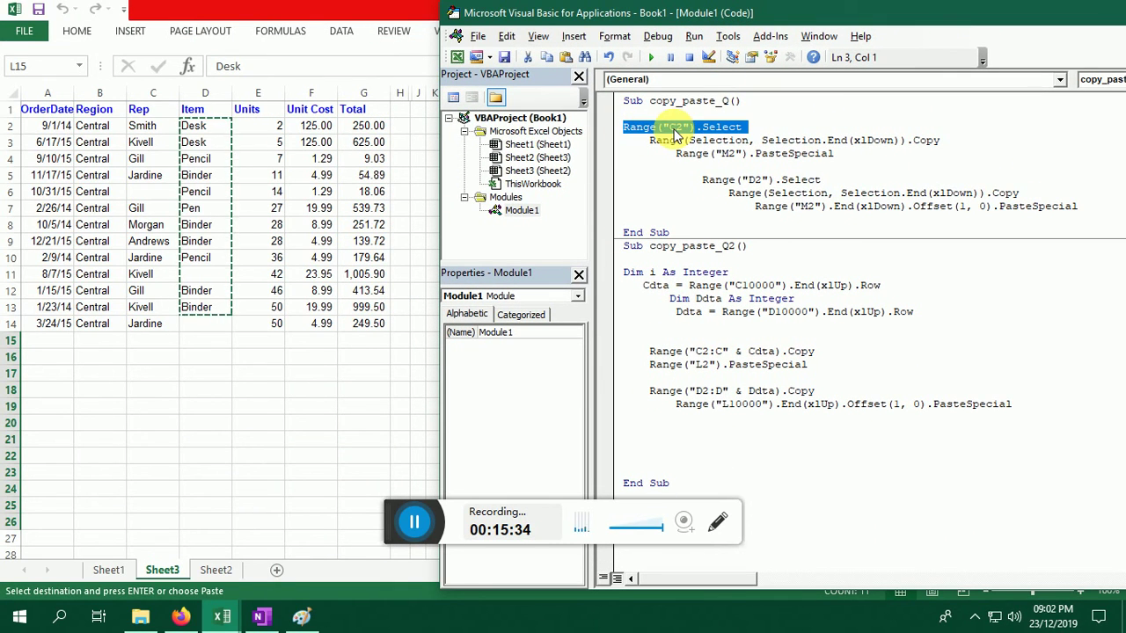
{"action": "left_click", "coordinate": [650, 141]}
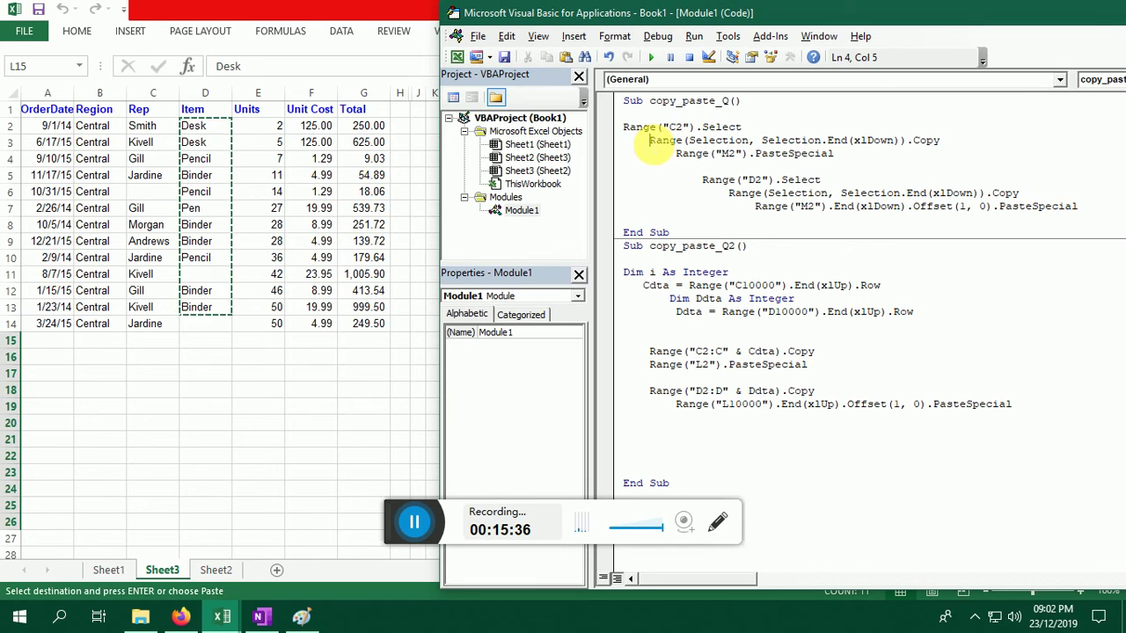
{"action": "left_click", "coordinate": [110, 126]}
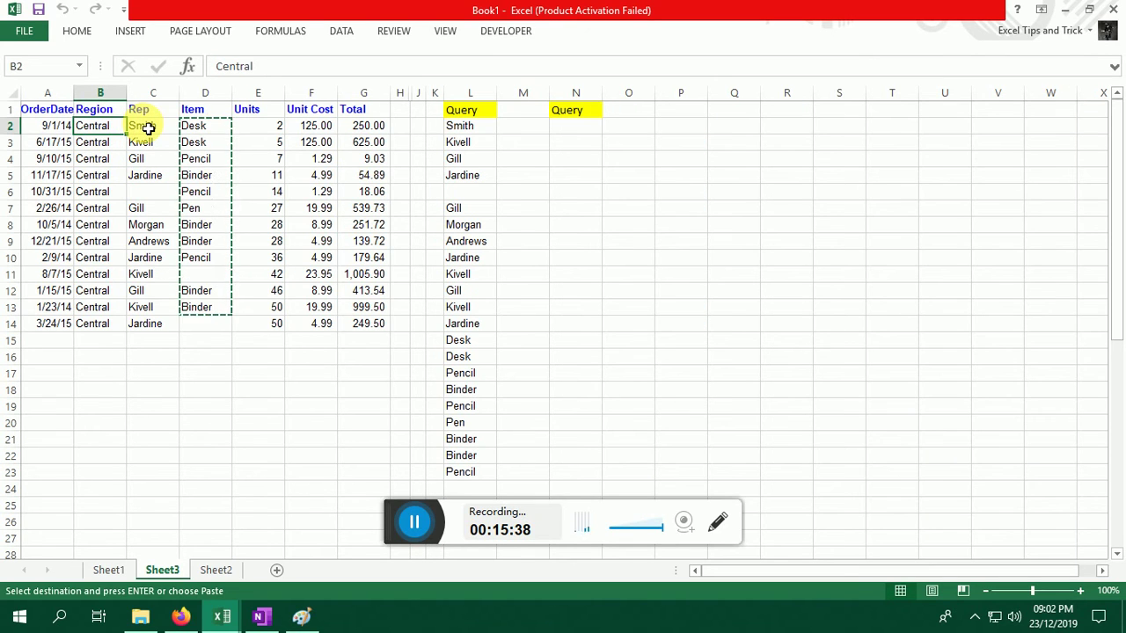
Extend the sheet selection to the last Region entry, then highlight the column C copy and L2 paste lines
{"action": "key", "text": "ctrl+shift+Down"}
{"action": "key", "text": "alt+F11"}
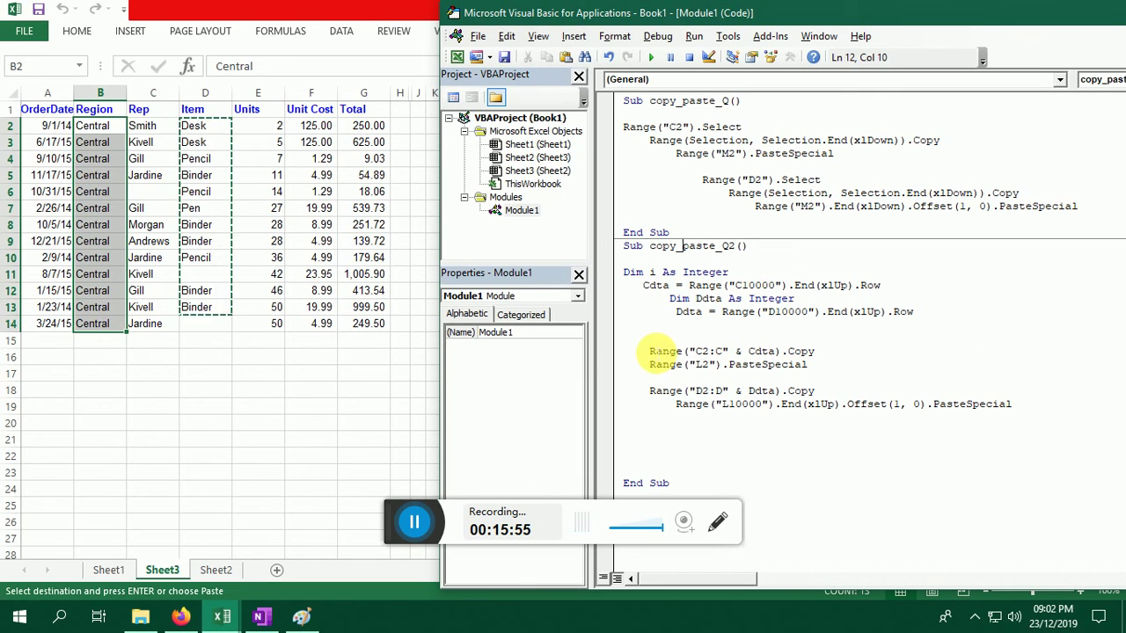
{"action": "left_click_drag", "start_coordinate": [649, 351], "coordinate": [807, 355]}
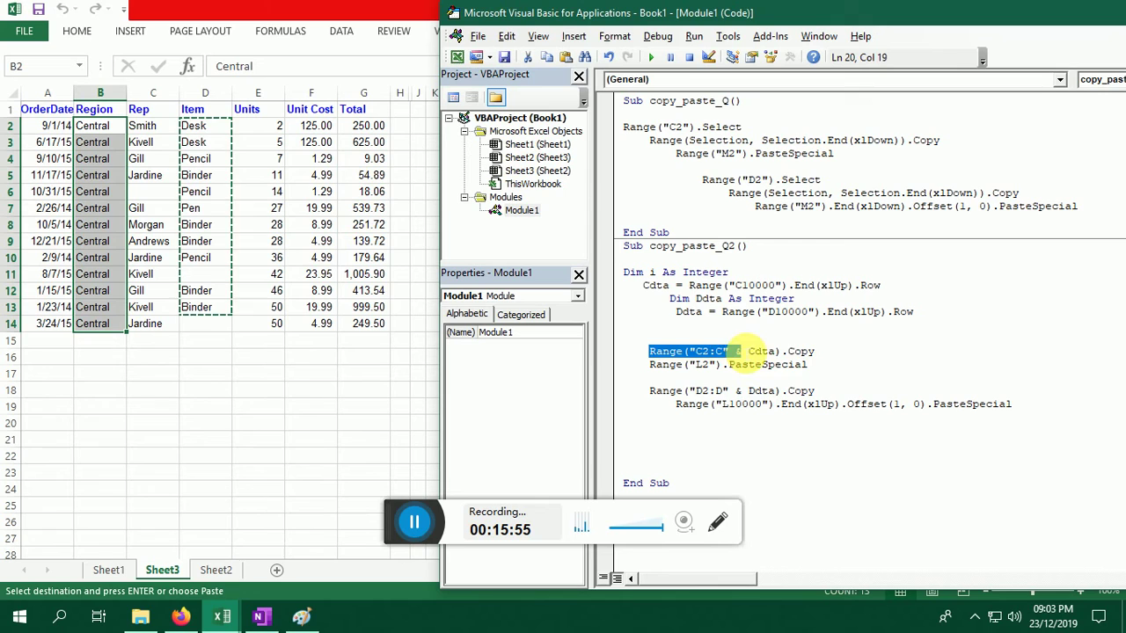
{"action": "left_click", "coordinate": [666, 364]}
{"action": "left_click_drag", "start_coordinate": [665, 364], "coordinate": [808, 365]}
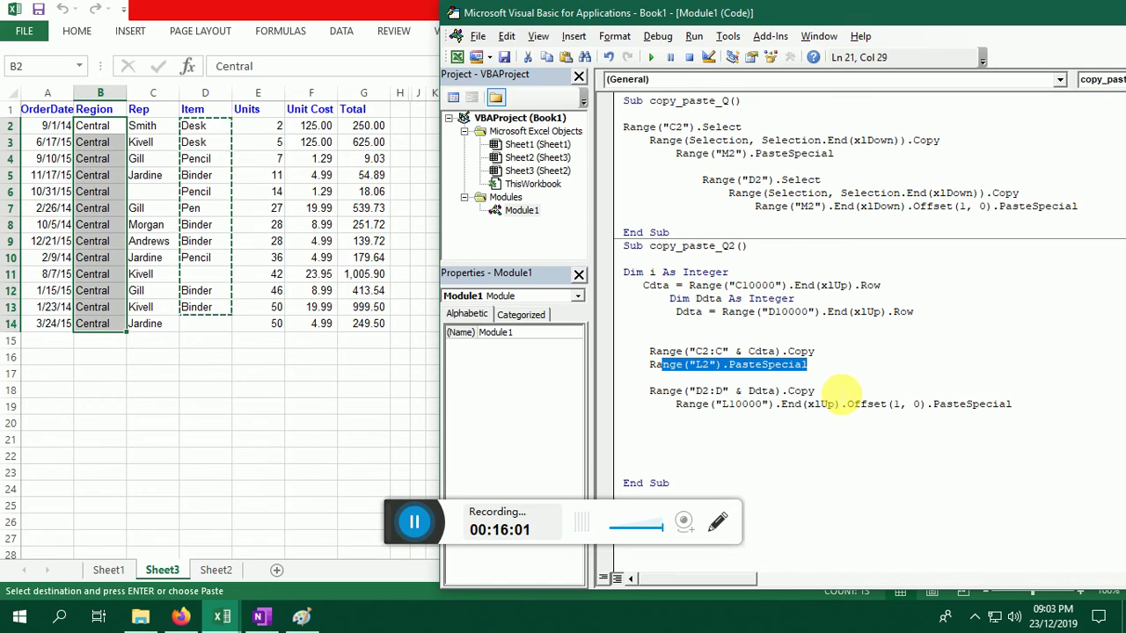
{"action": "left_click", "coordinate": [889, 390]}
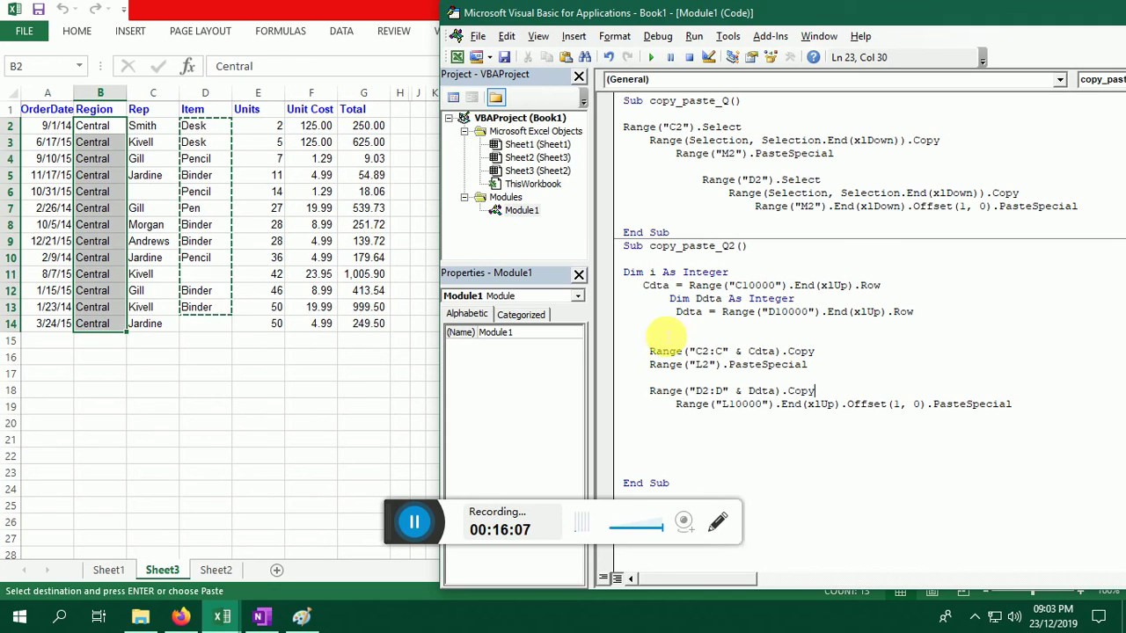
Step copy_paste_Q2 with F8 to the Range("C2:C" & Cdta).Copy line, then reset the run
{"action": "key", "text": "F8"}
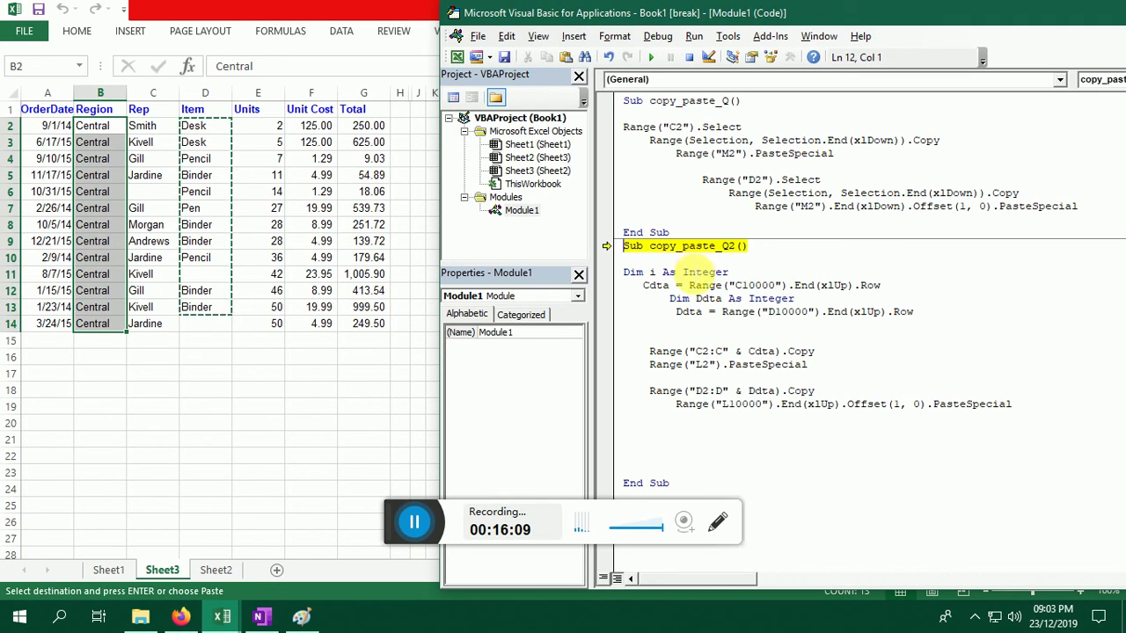
{"action": "key", "text": "F8"}
{"action": "key", "text": "F8"}
{"action": "mouse_move", "coordinate": [656, 284]}
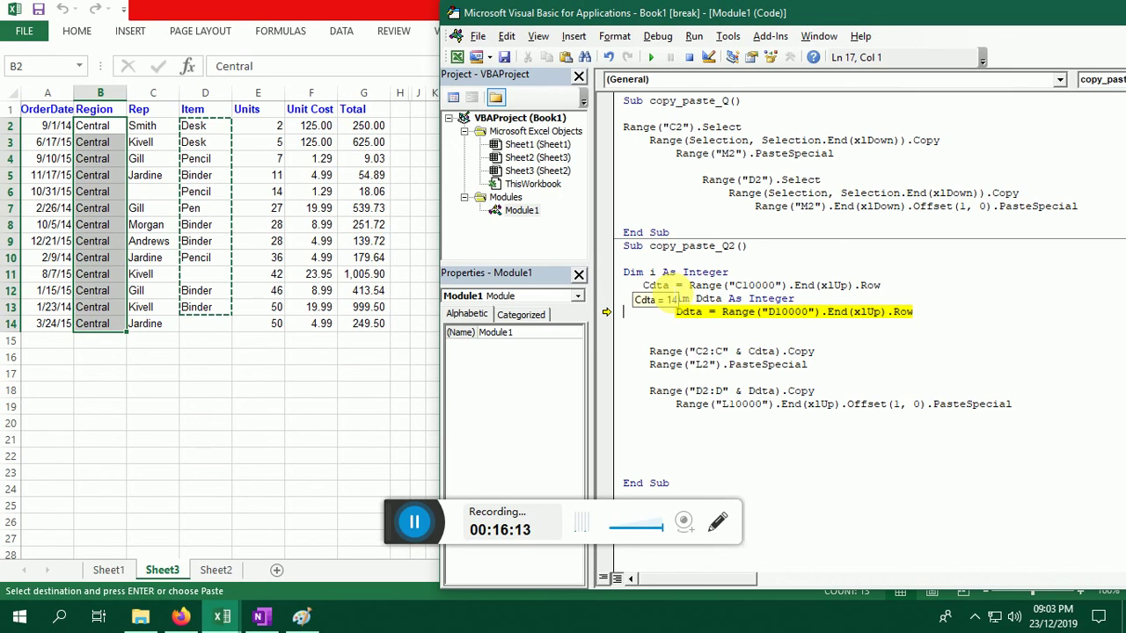
{"action": "key", "text": "F8"}
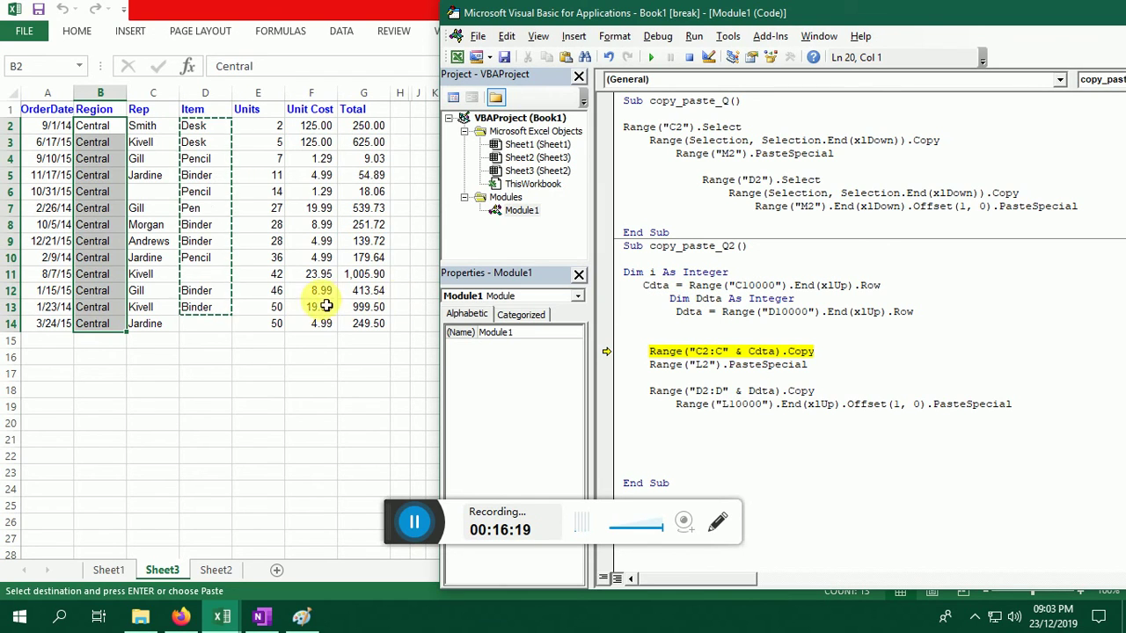
{"action": "left_click", "coordinate": [688, 57]}
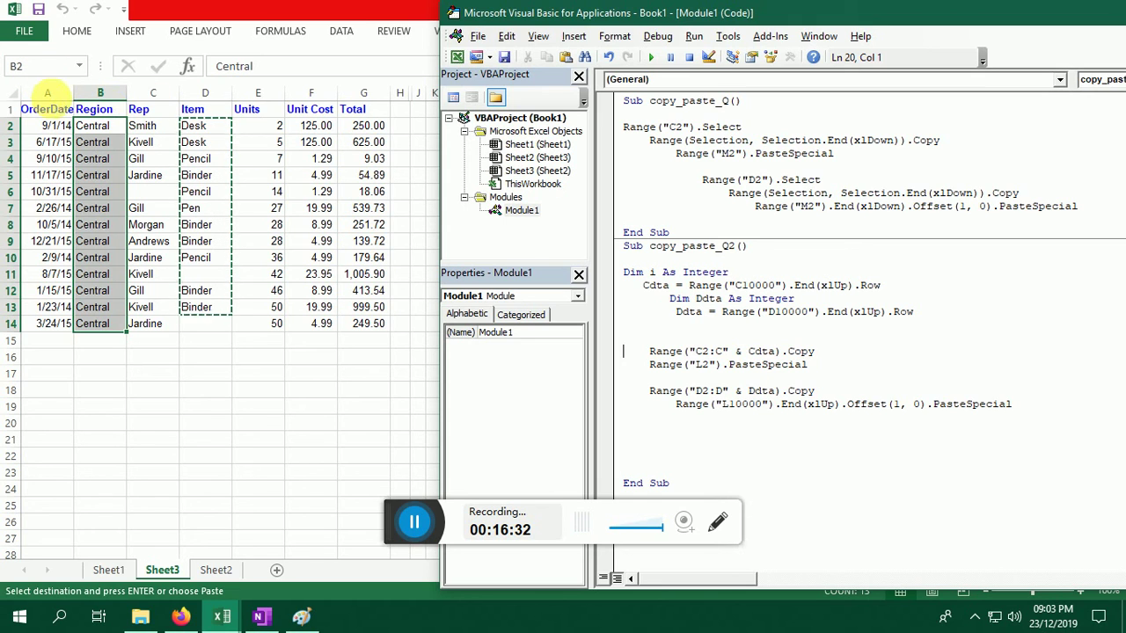
{"action": "left_click", "coordinate": [93, 126]}
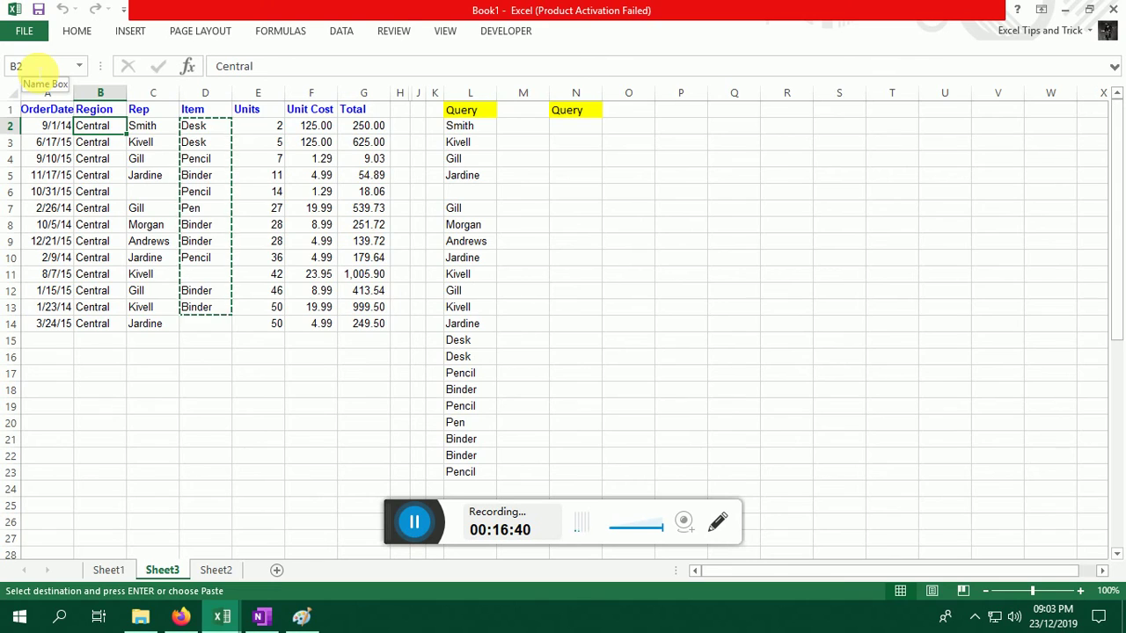
{"action": "key", "text": "alt+F11"}
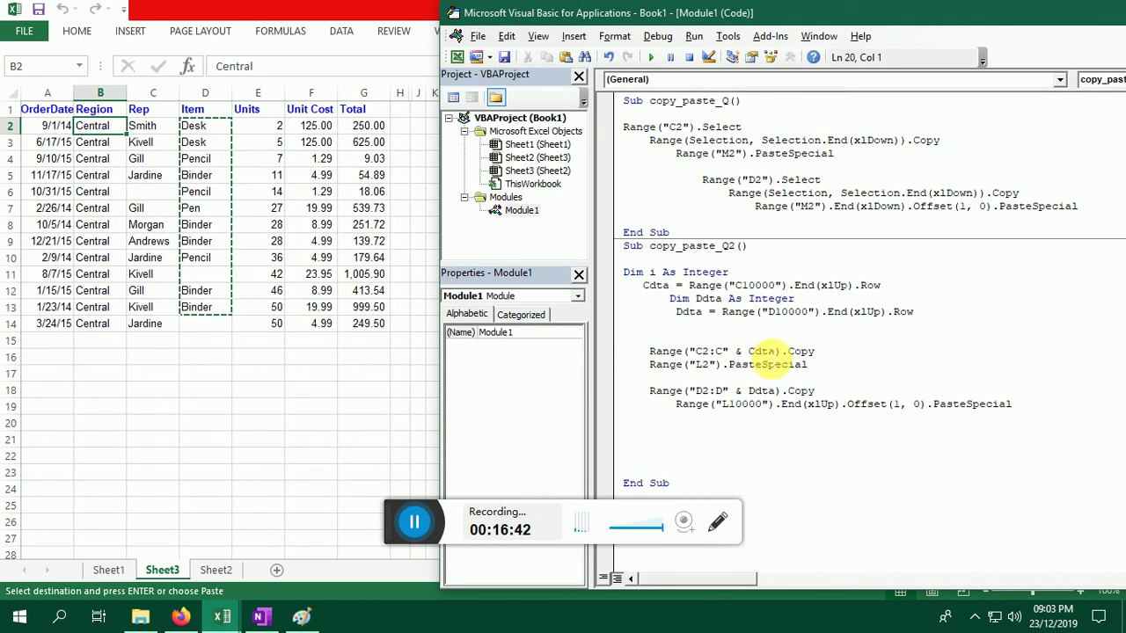
{"action": "double_click", "coordinate": [762, 352]}
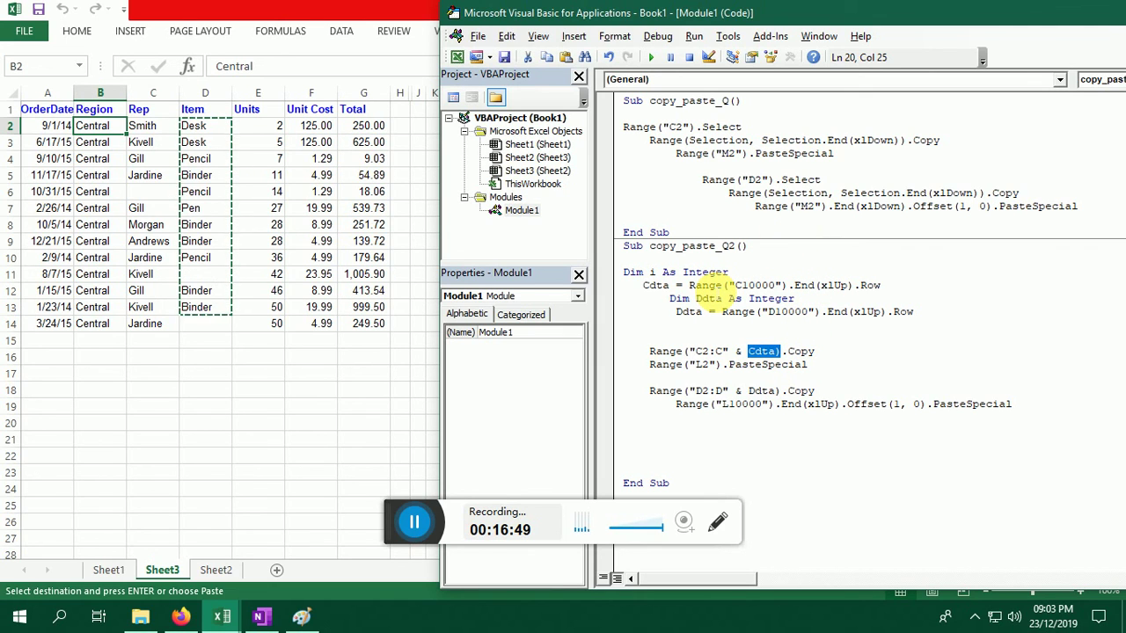
{"action": "left_click", "coordinate": [712, 351]}
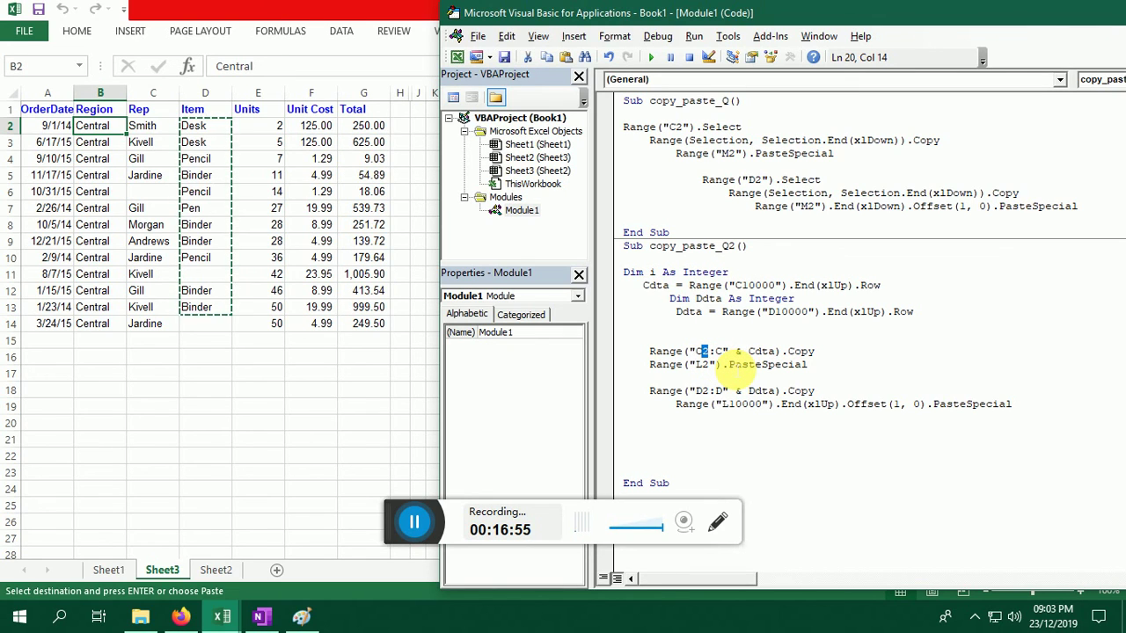
{"action": "left_click", "coordinate": [246, 125]}
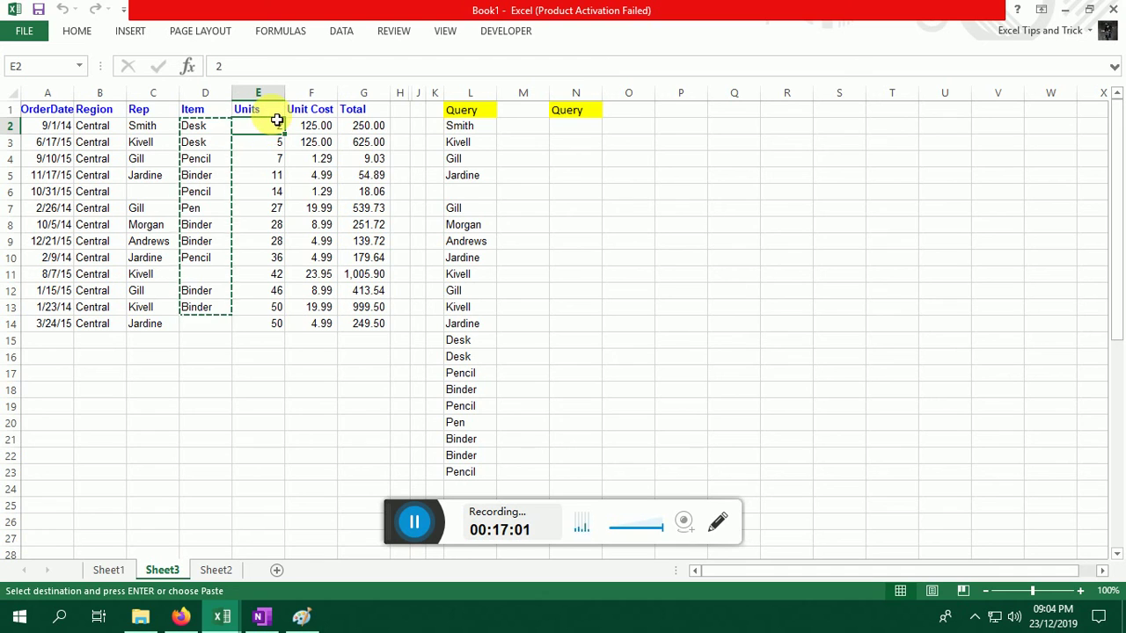
{"action": "key", "text": "alt+F11"}
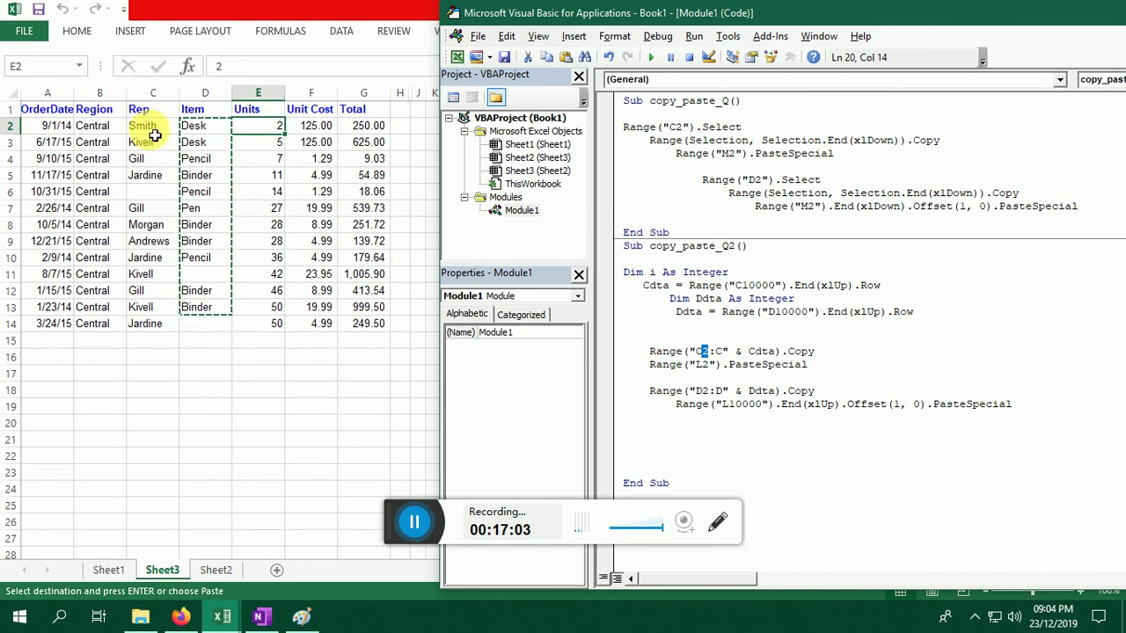
{"action": "left_click", "coordinate": [62, 126]}
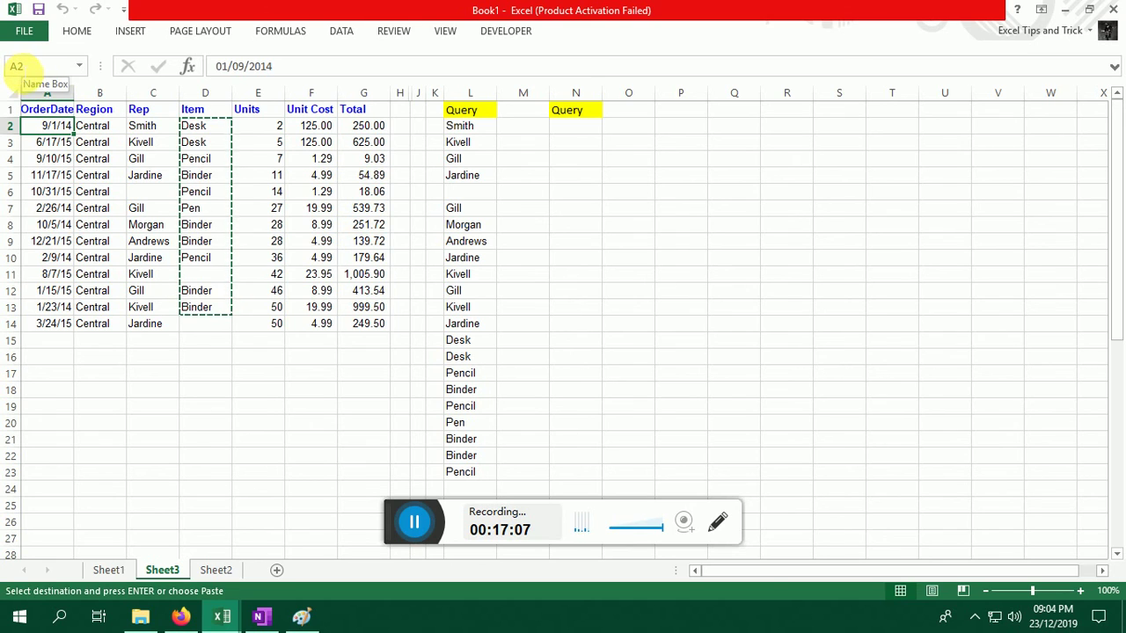
{"action": "left_click", "coordinate": [330, 131]}
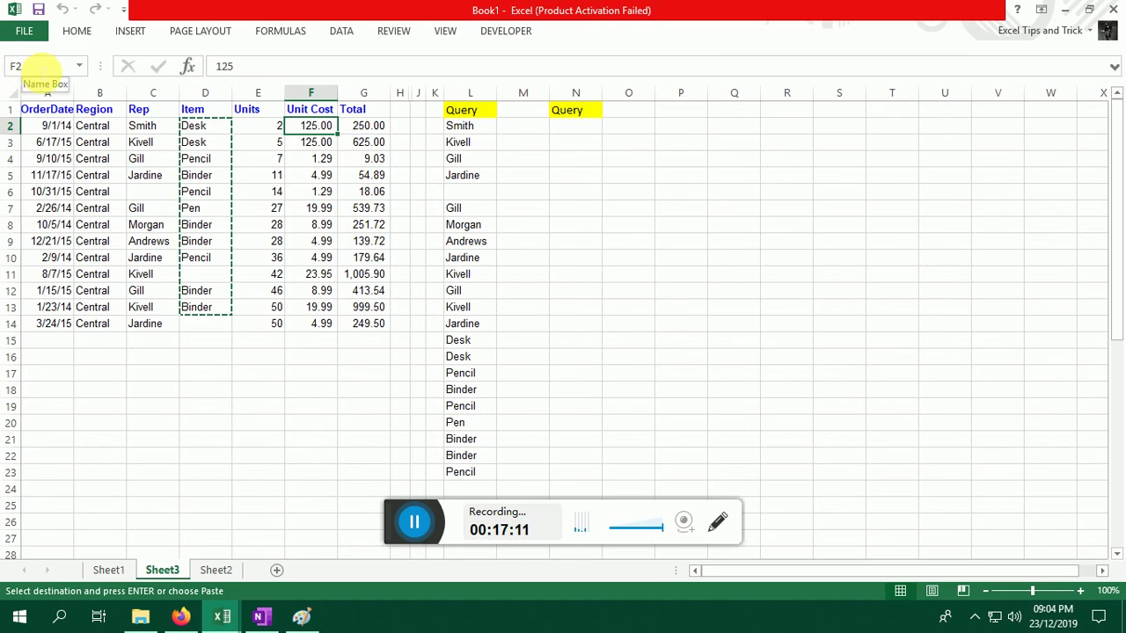
{"action": "left_click", "coordinate": [417, 356]}
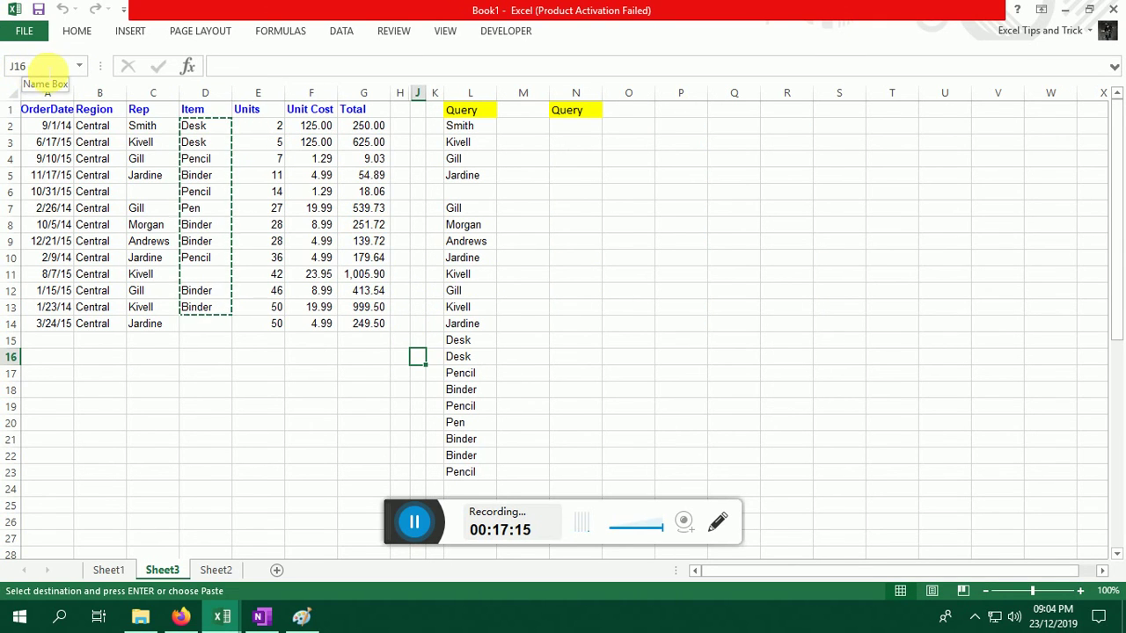
{"action": "key", "text": "alt+F11"}
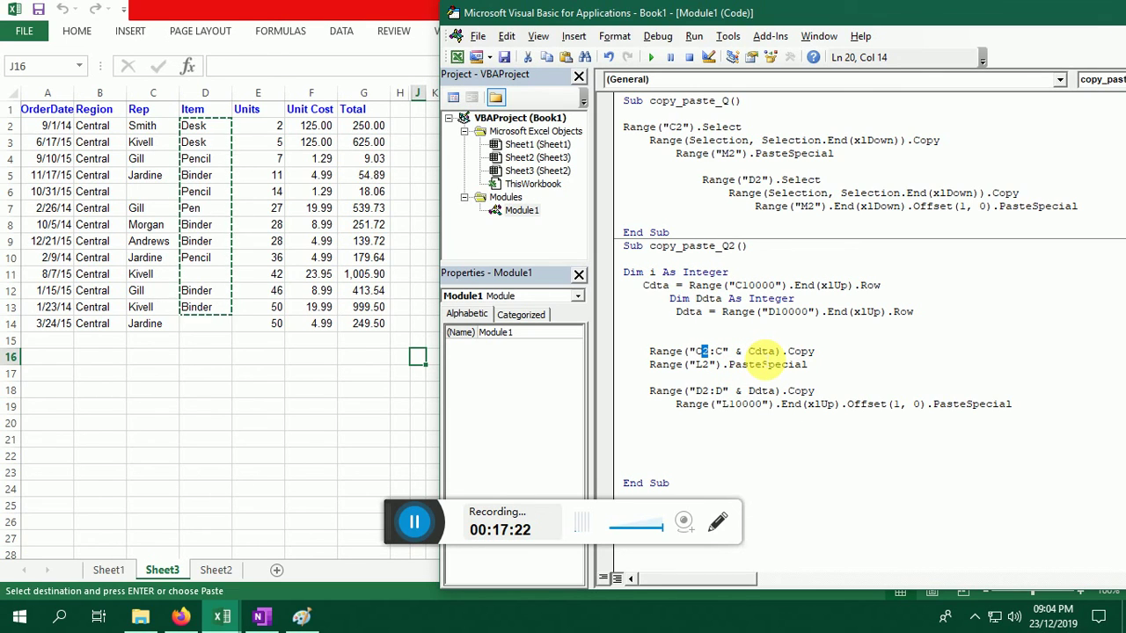
{"action": "left_click_drag", "start_coordinate": [747, 352], "coordinate": [777, 354]}
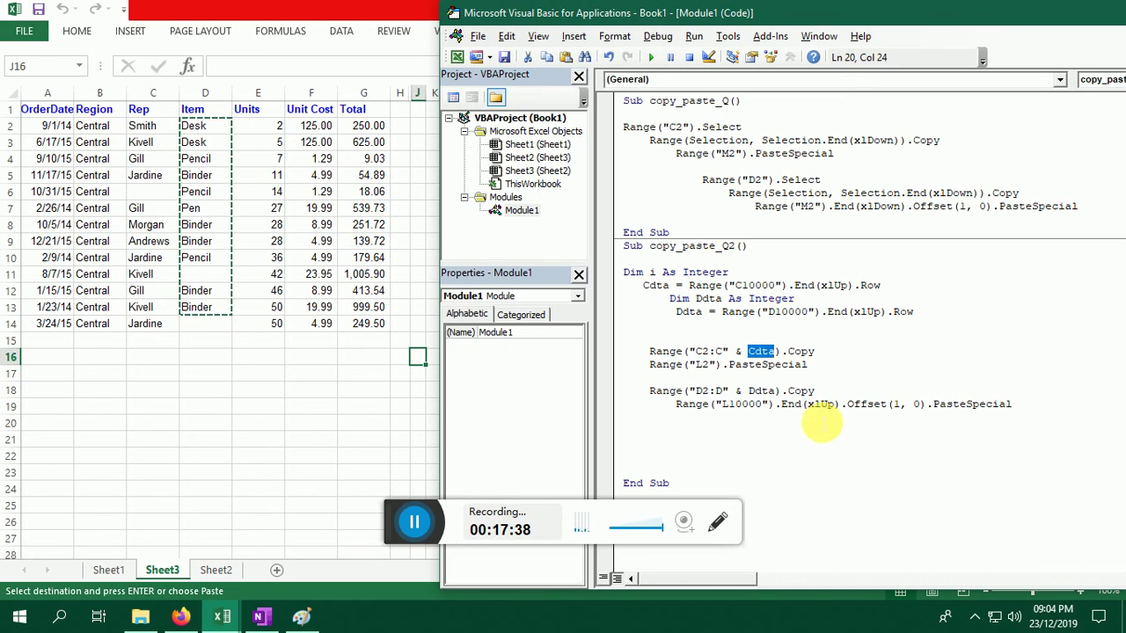
Restart copy_paste_Q2 from its Sub header, pause at the Cdta last-row line, and switch to the worksheet
{"action": "left_click", "coordinate": [673, 246]}
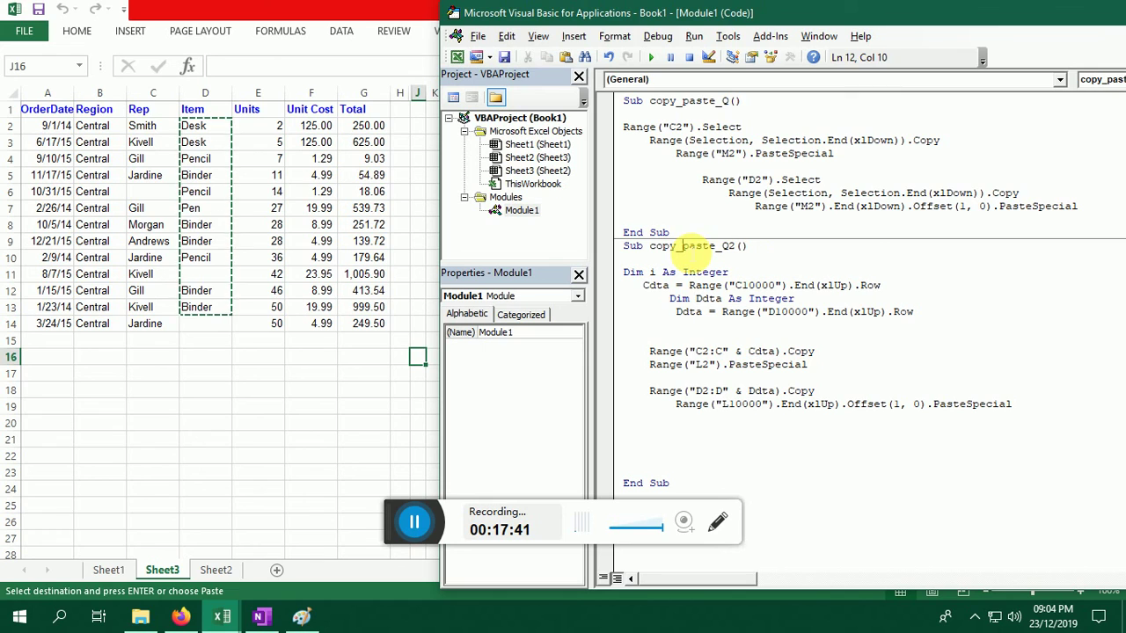
{"action": "key", "text": "F8"}
{"action": "key", "text": "F5"}
{"action": "key", "text": "F8"}
{"action": "key", "text": "F8"}
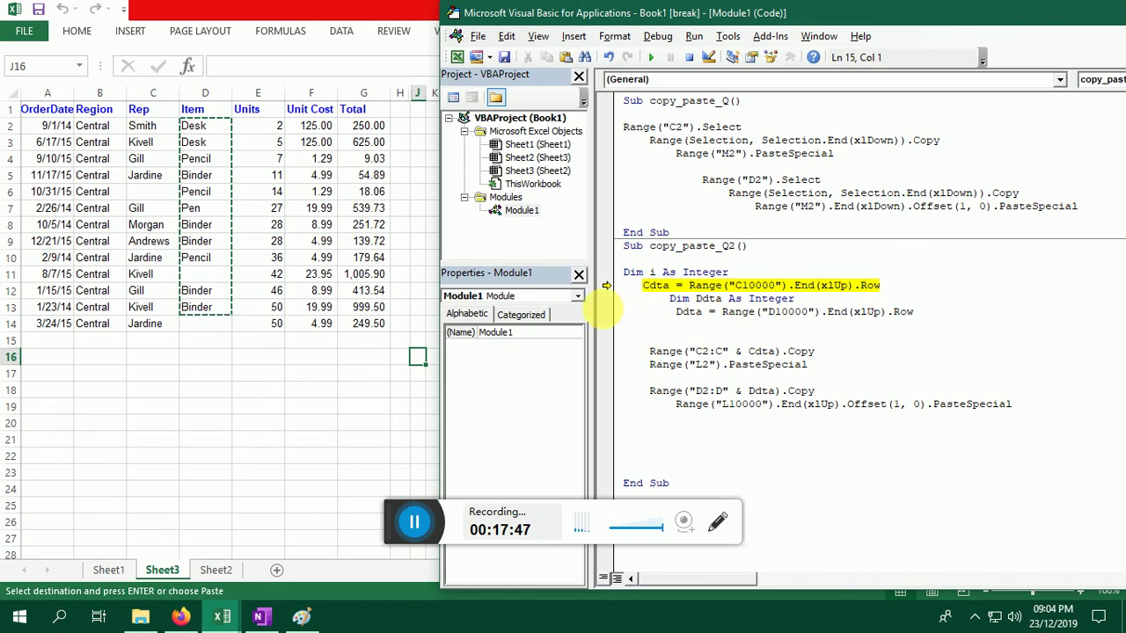
{"action": "left_click", "coordinate": [379, 526]}
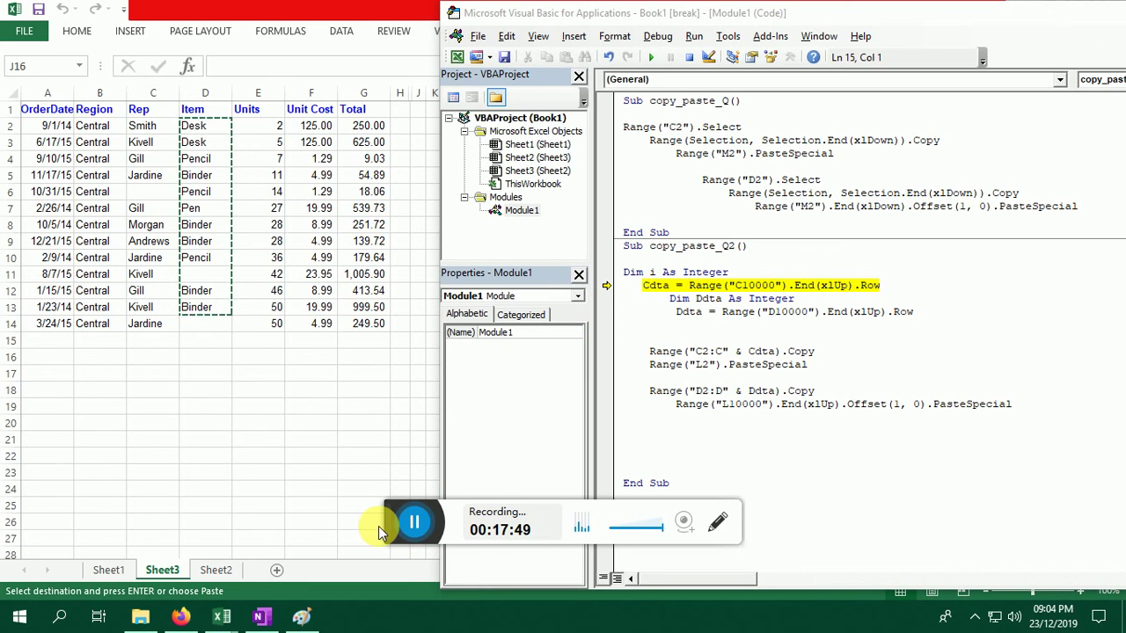